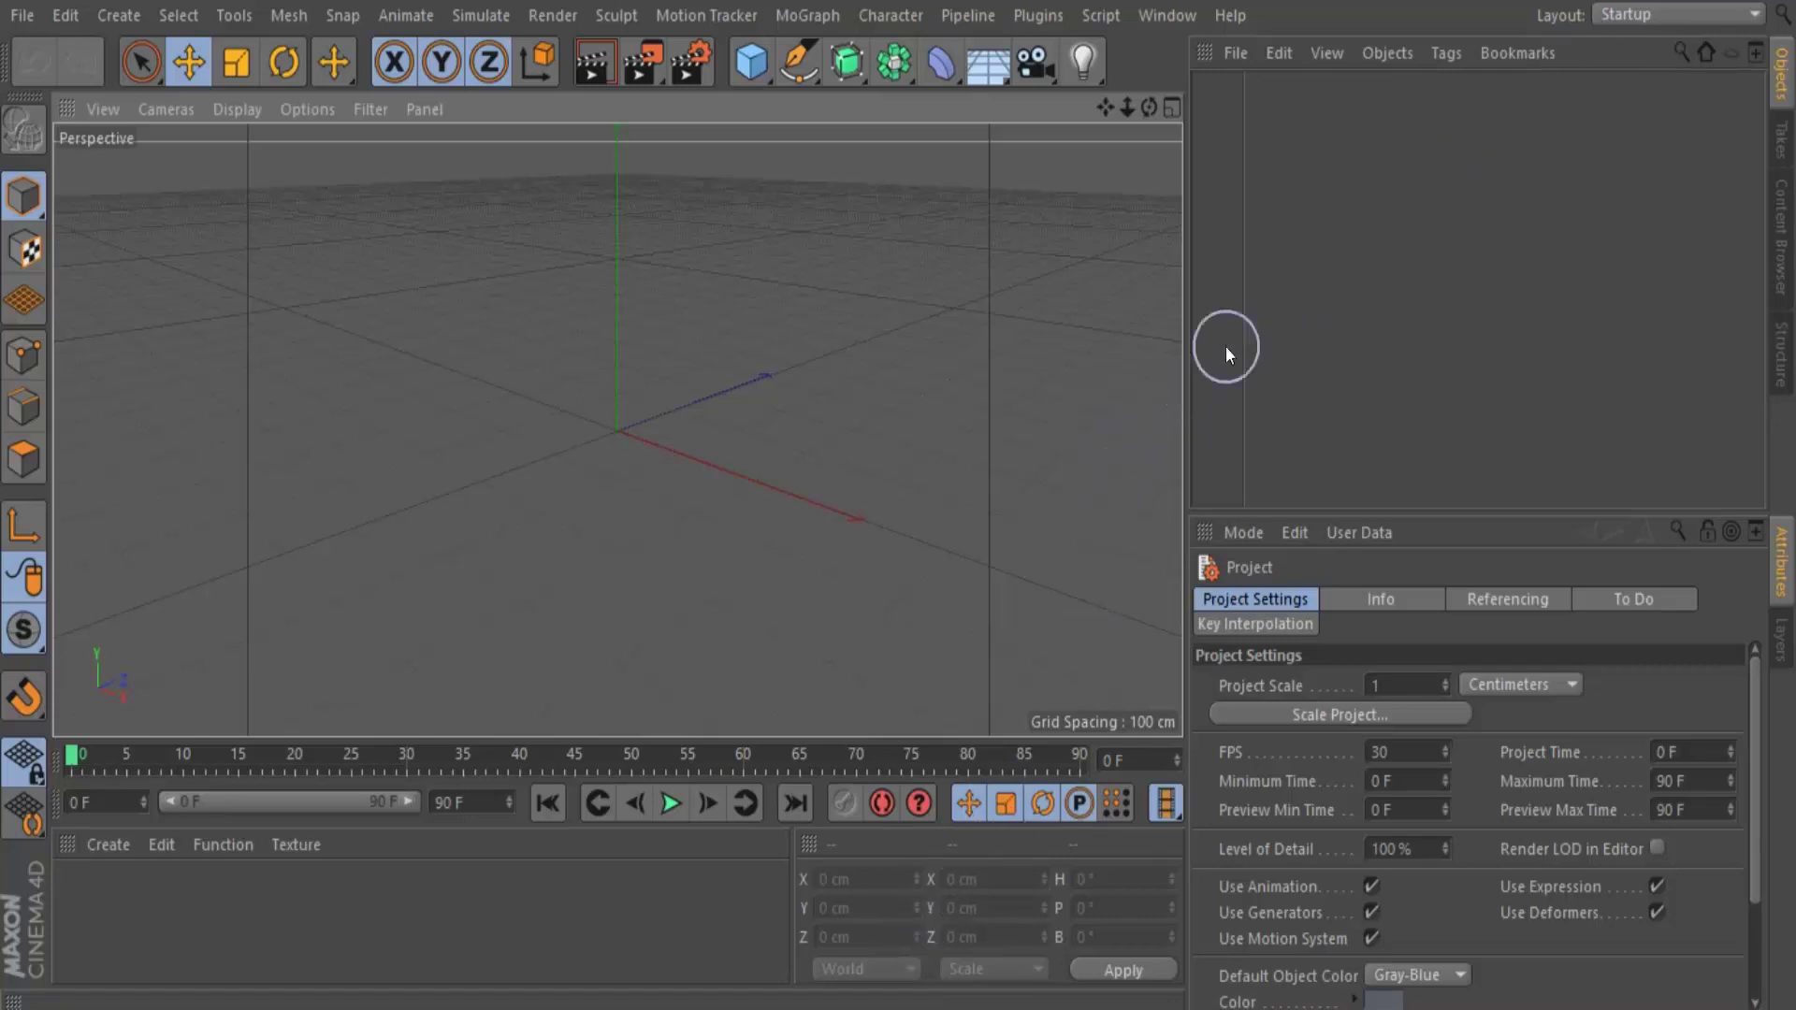
Load "fmr 6.0 1k special - Copy.lib4d" from the desktop folder everything > Everything C4D into Cinema 4D
{"action": "left_click", "coordinate": [1731, 2]}
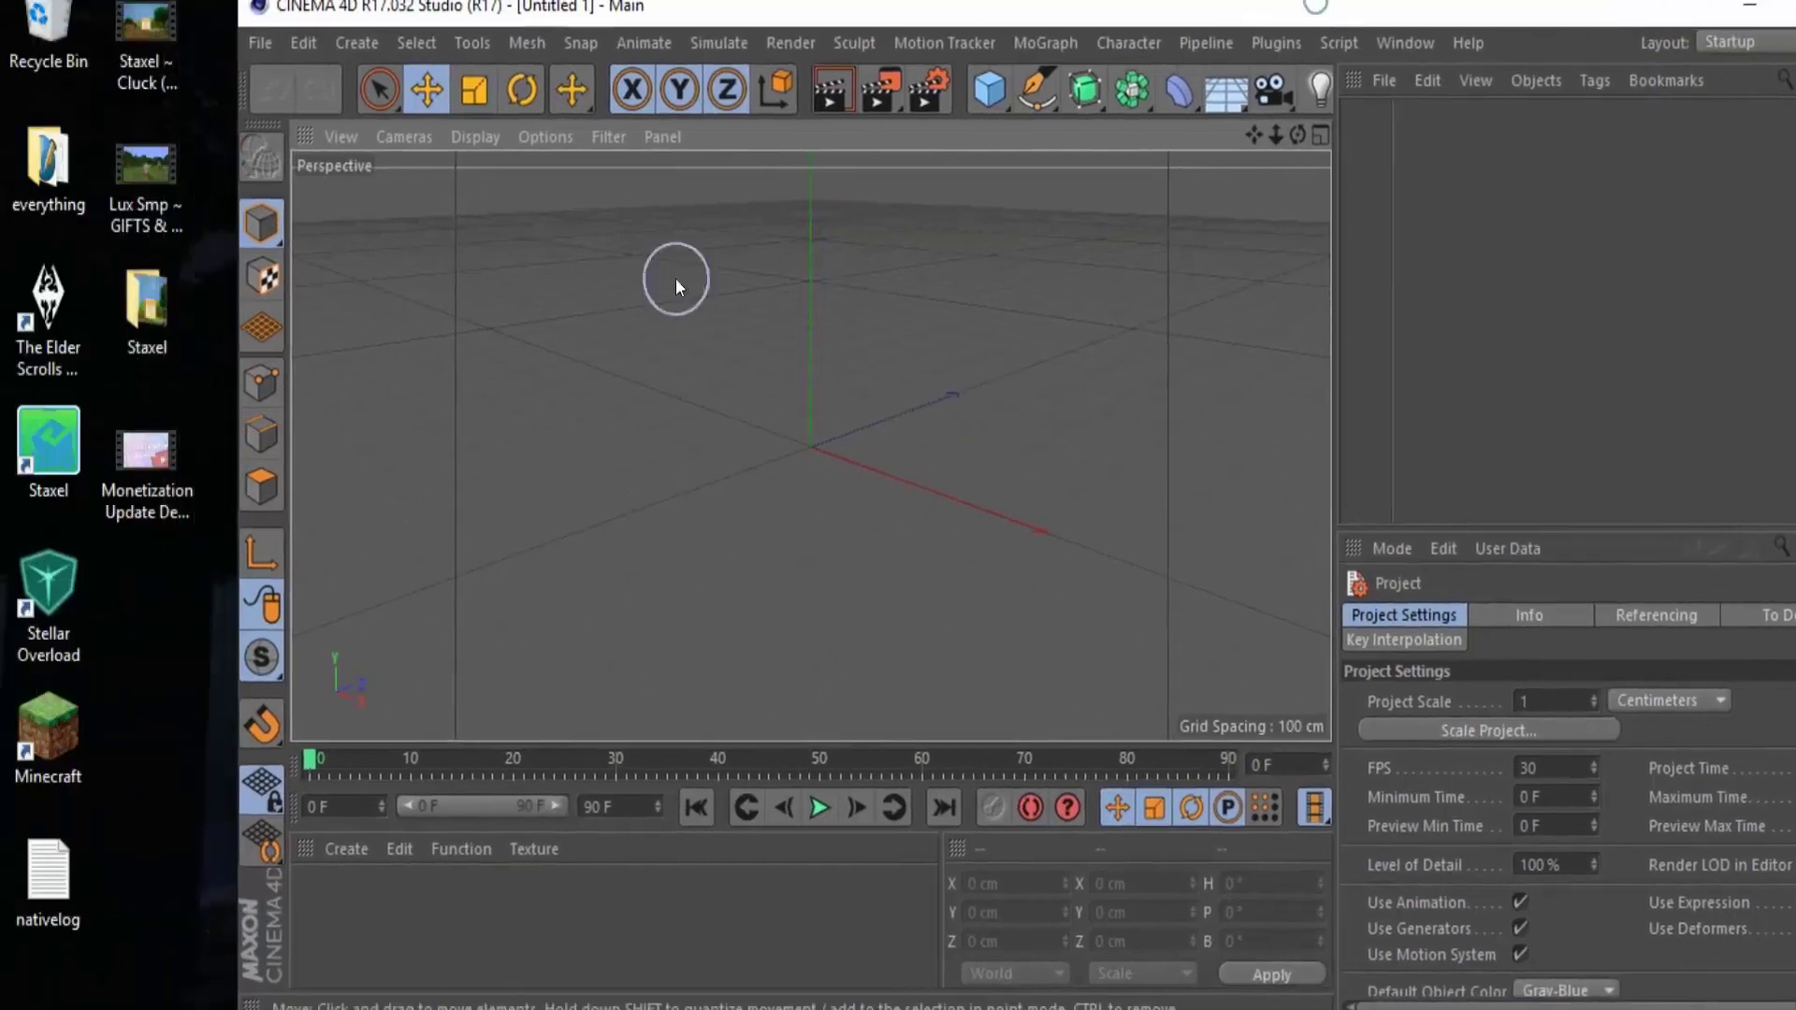
{"action": "double_click", "coordinate": [54, 207]}
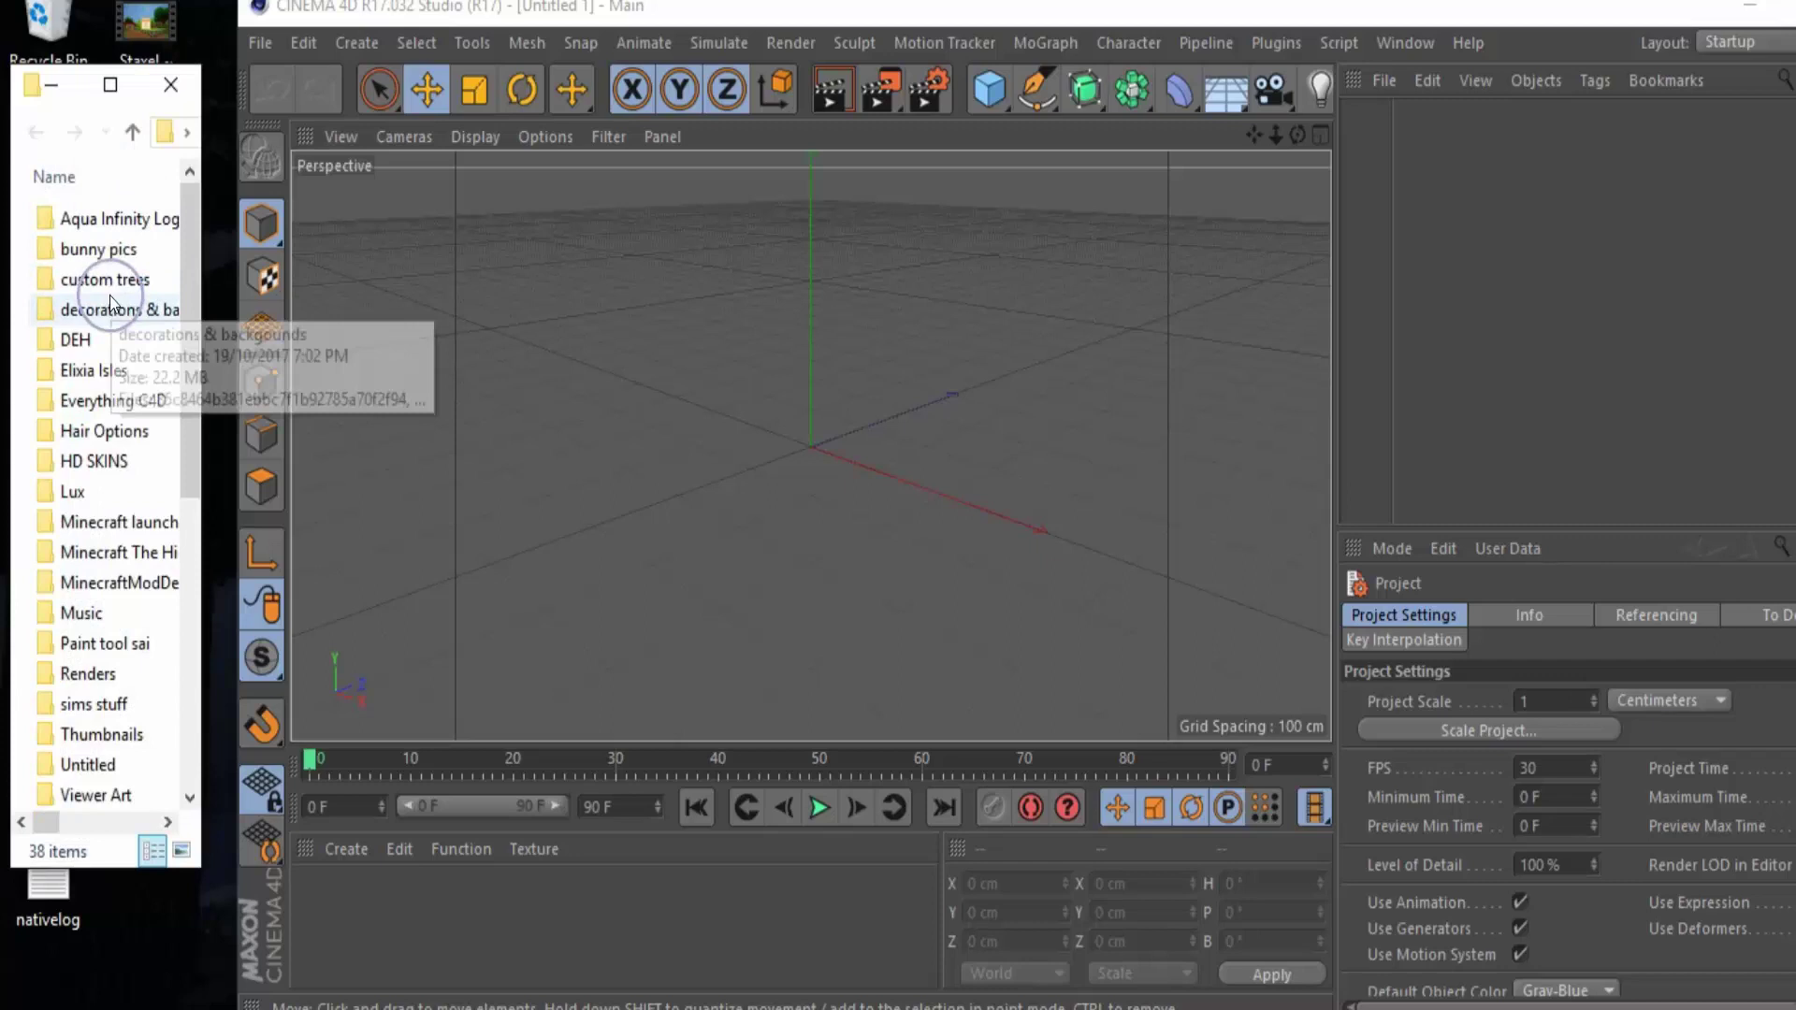
{"action": "double_click", "coordinate": [140, 403]}
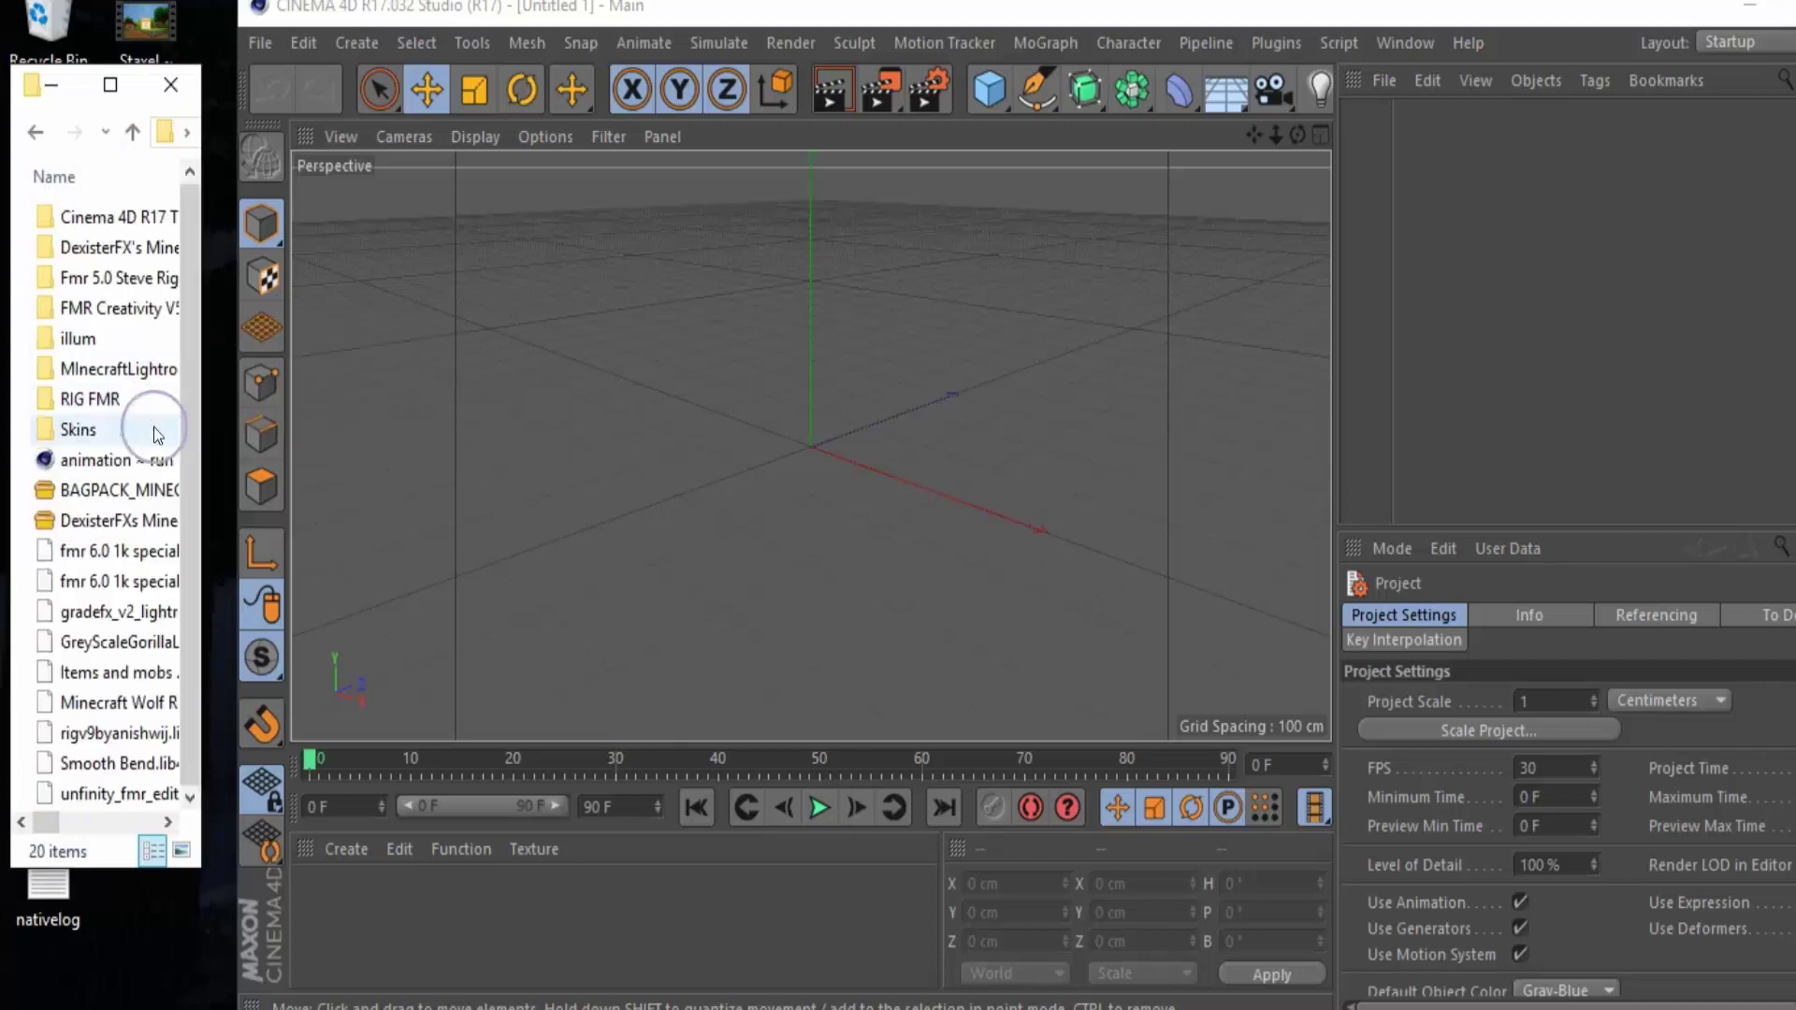
{"action": "left_click_drag", "start_coordinate": [200, 562], "coordinate": [254, 562]}
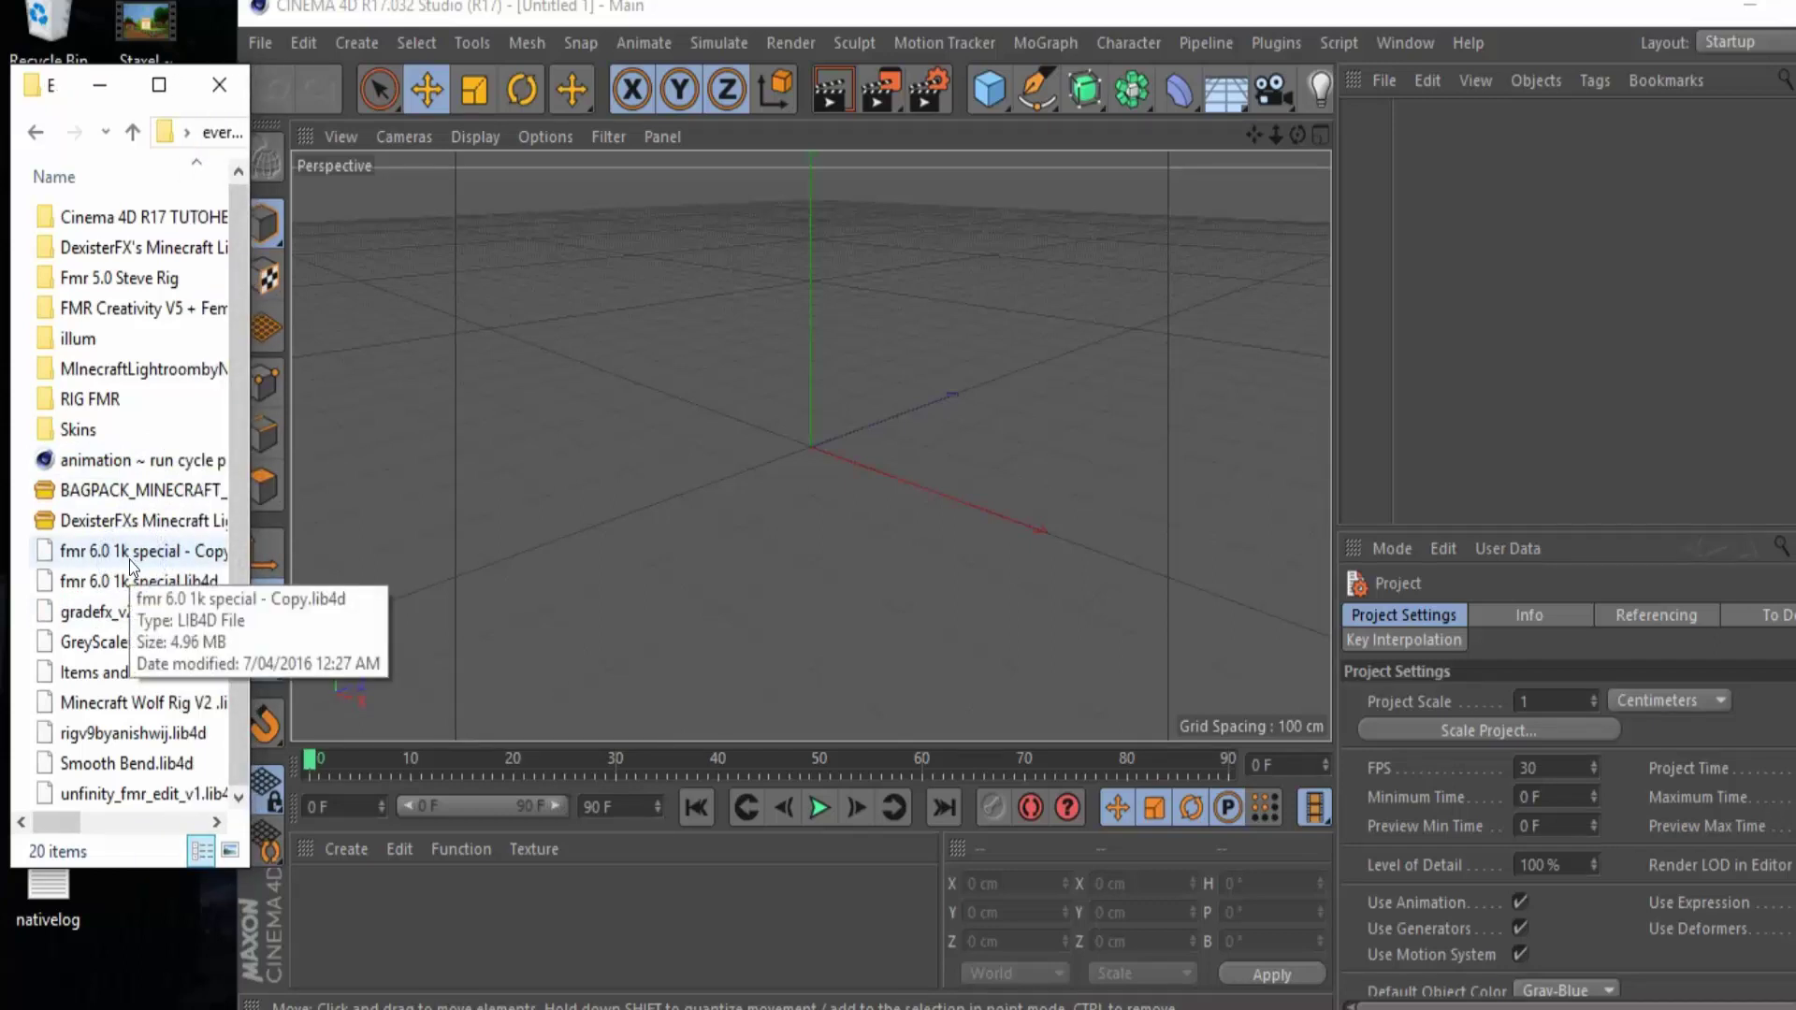
{"action": "left_click_drag", "start_coordinate": [129, 559], "coordinate": [727, 546]}
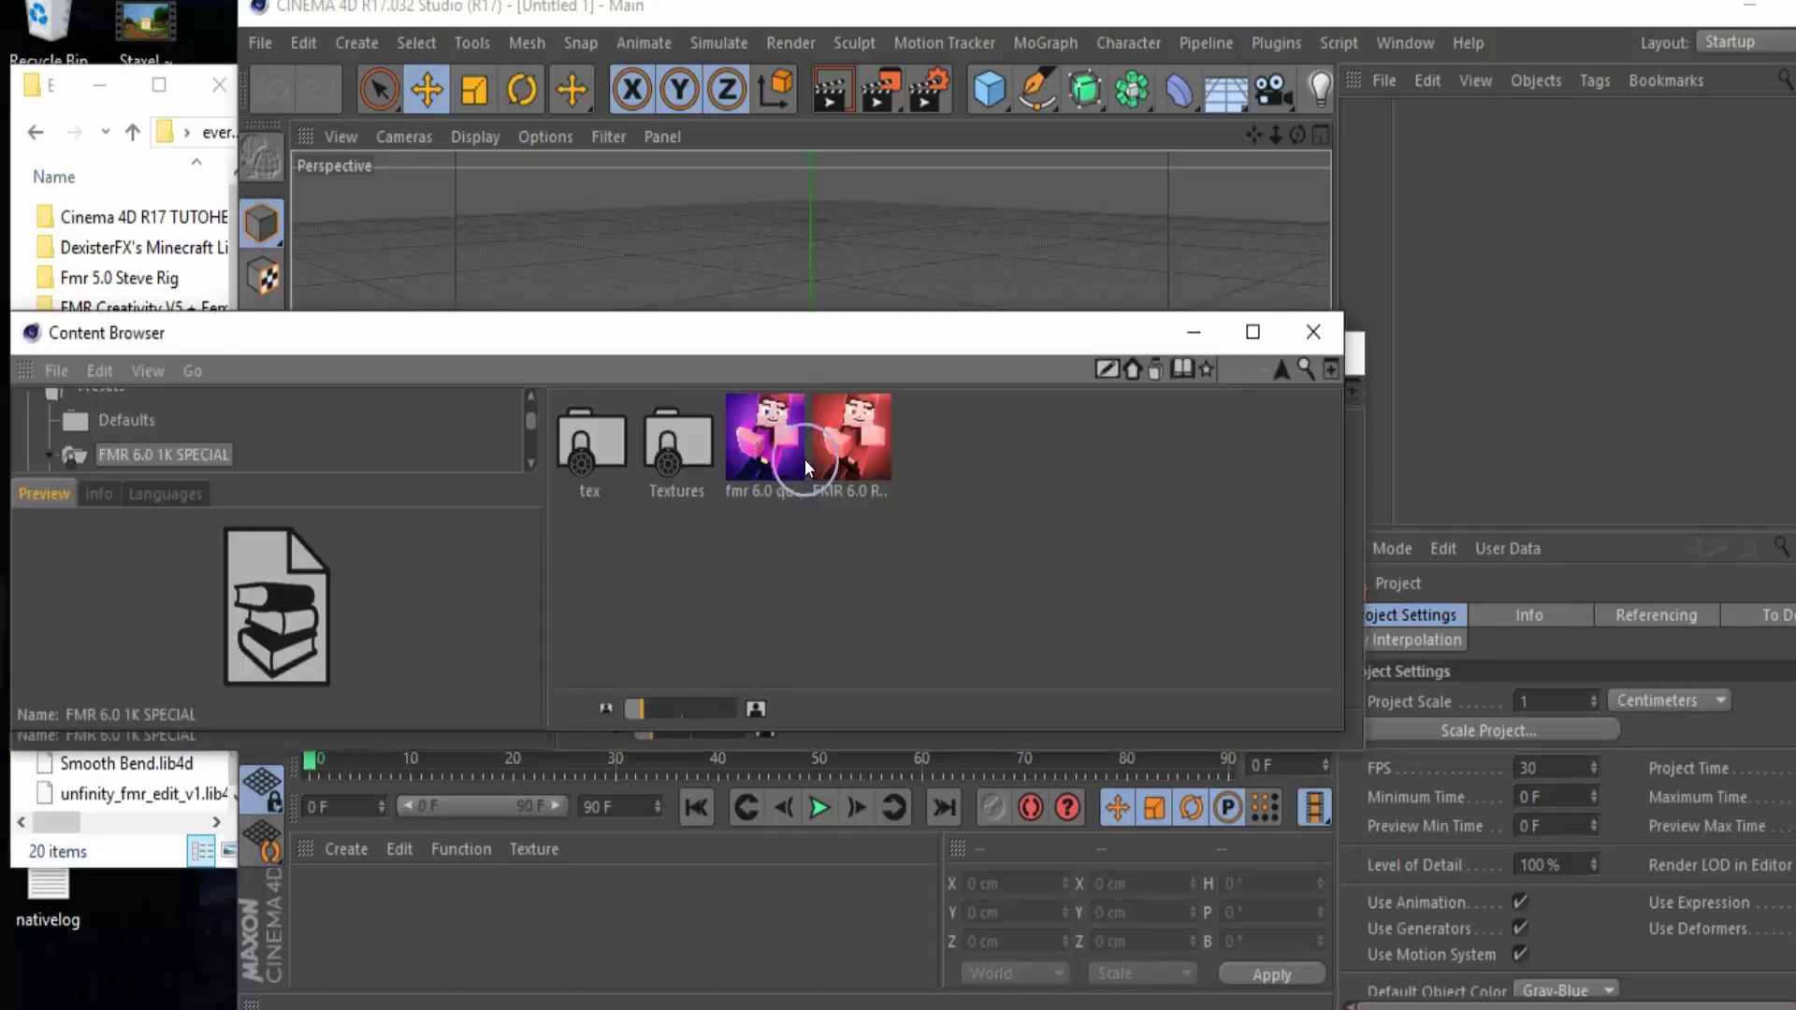
{"action": "left_click", "coordinate": [99, 85]}
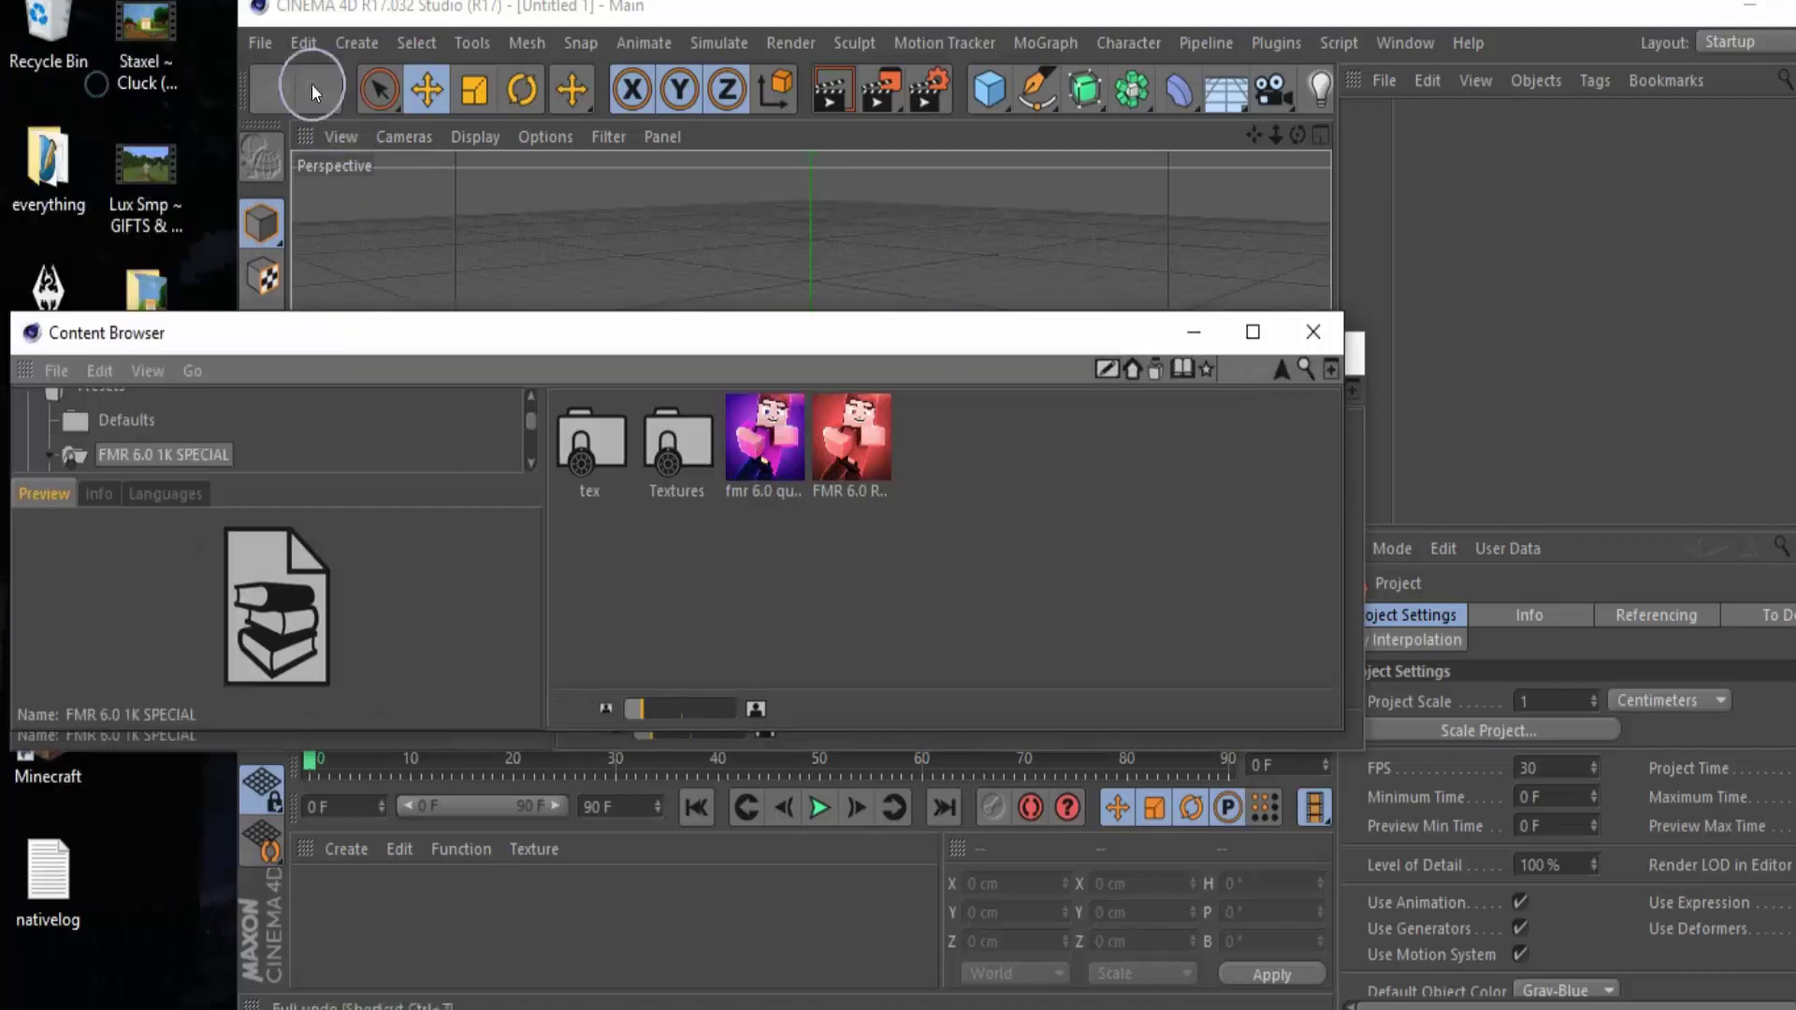
{"action": "double_click", "coordinate": [1714, 19]}
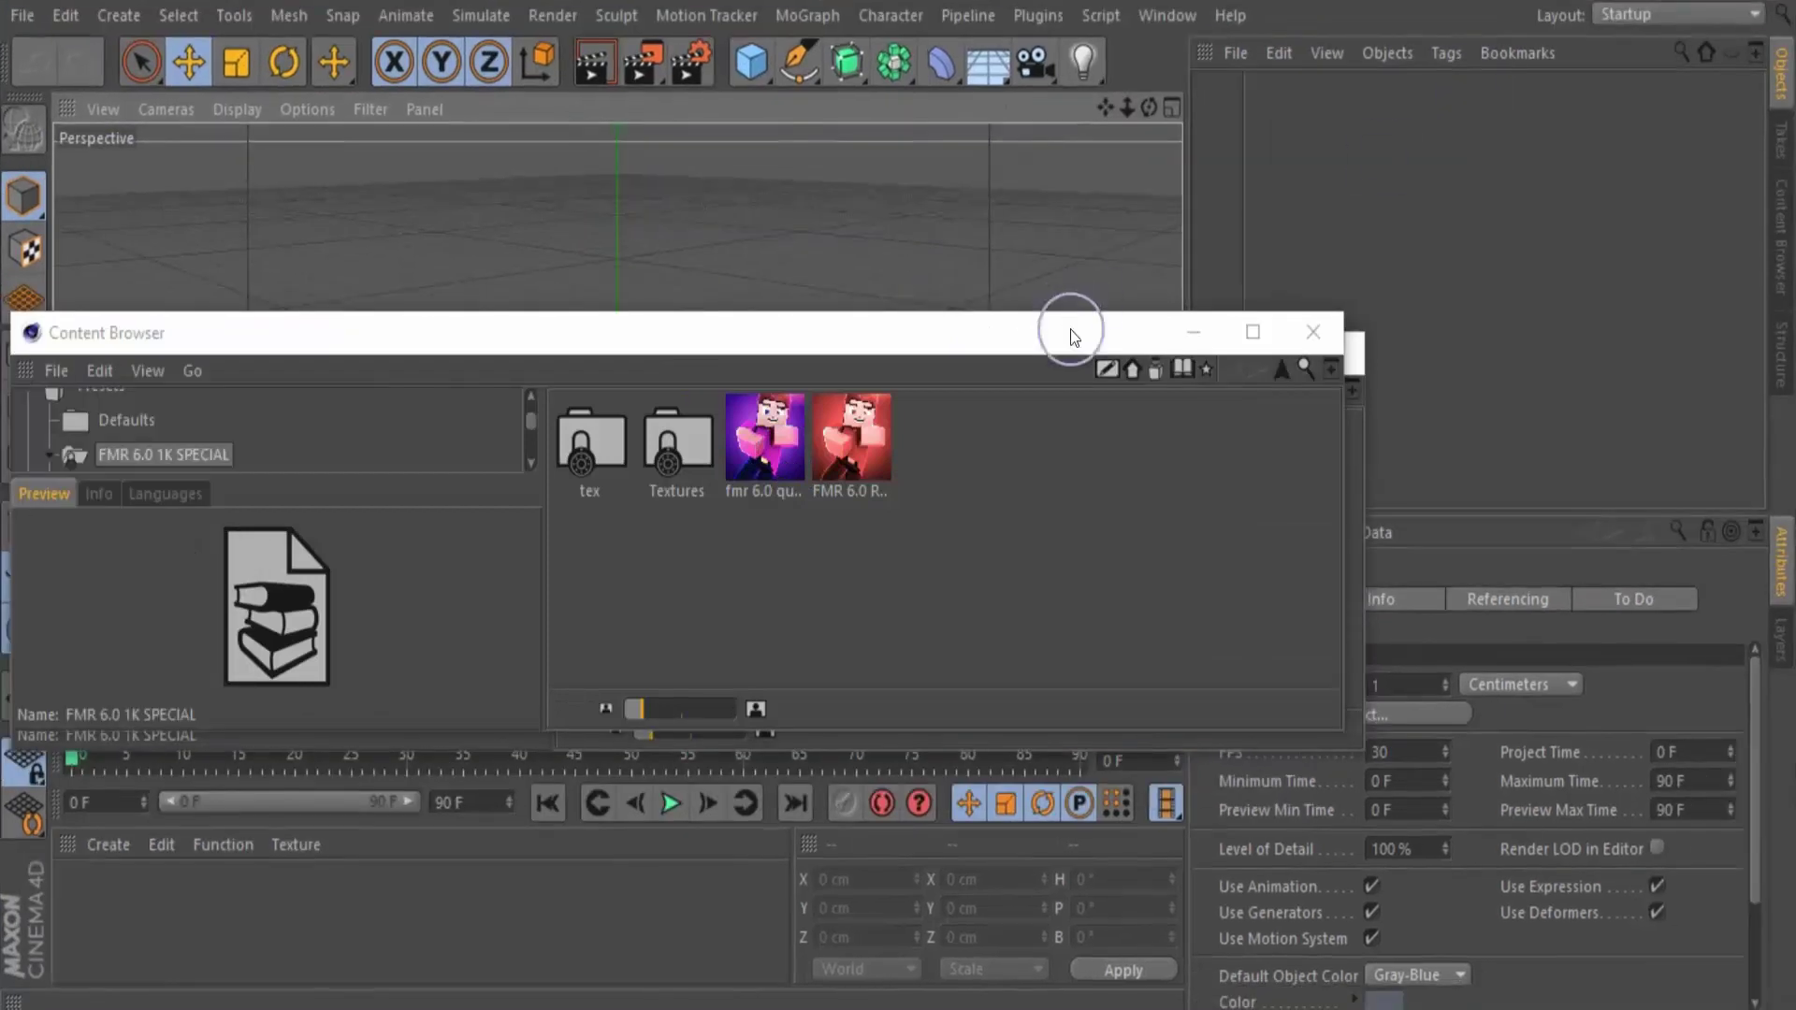
Add the red FMR 6.0 rig from the FMR 6.0 1K SPECIAL library to the scene and close the Content Browser
{"action": "left_click_drag", "start_coordinate": [892, 317], "coordinate": [892, 131]}
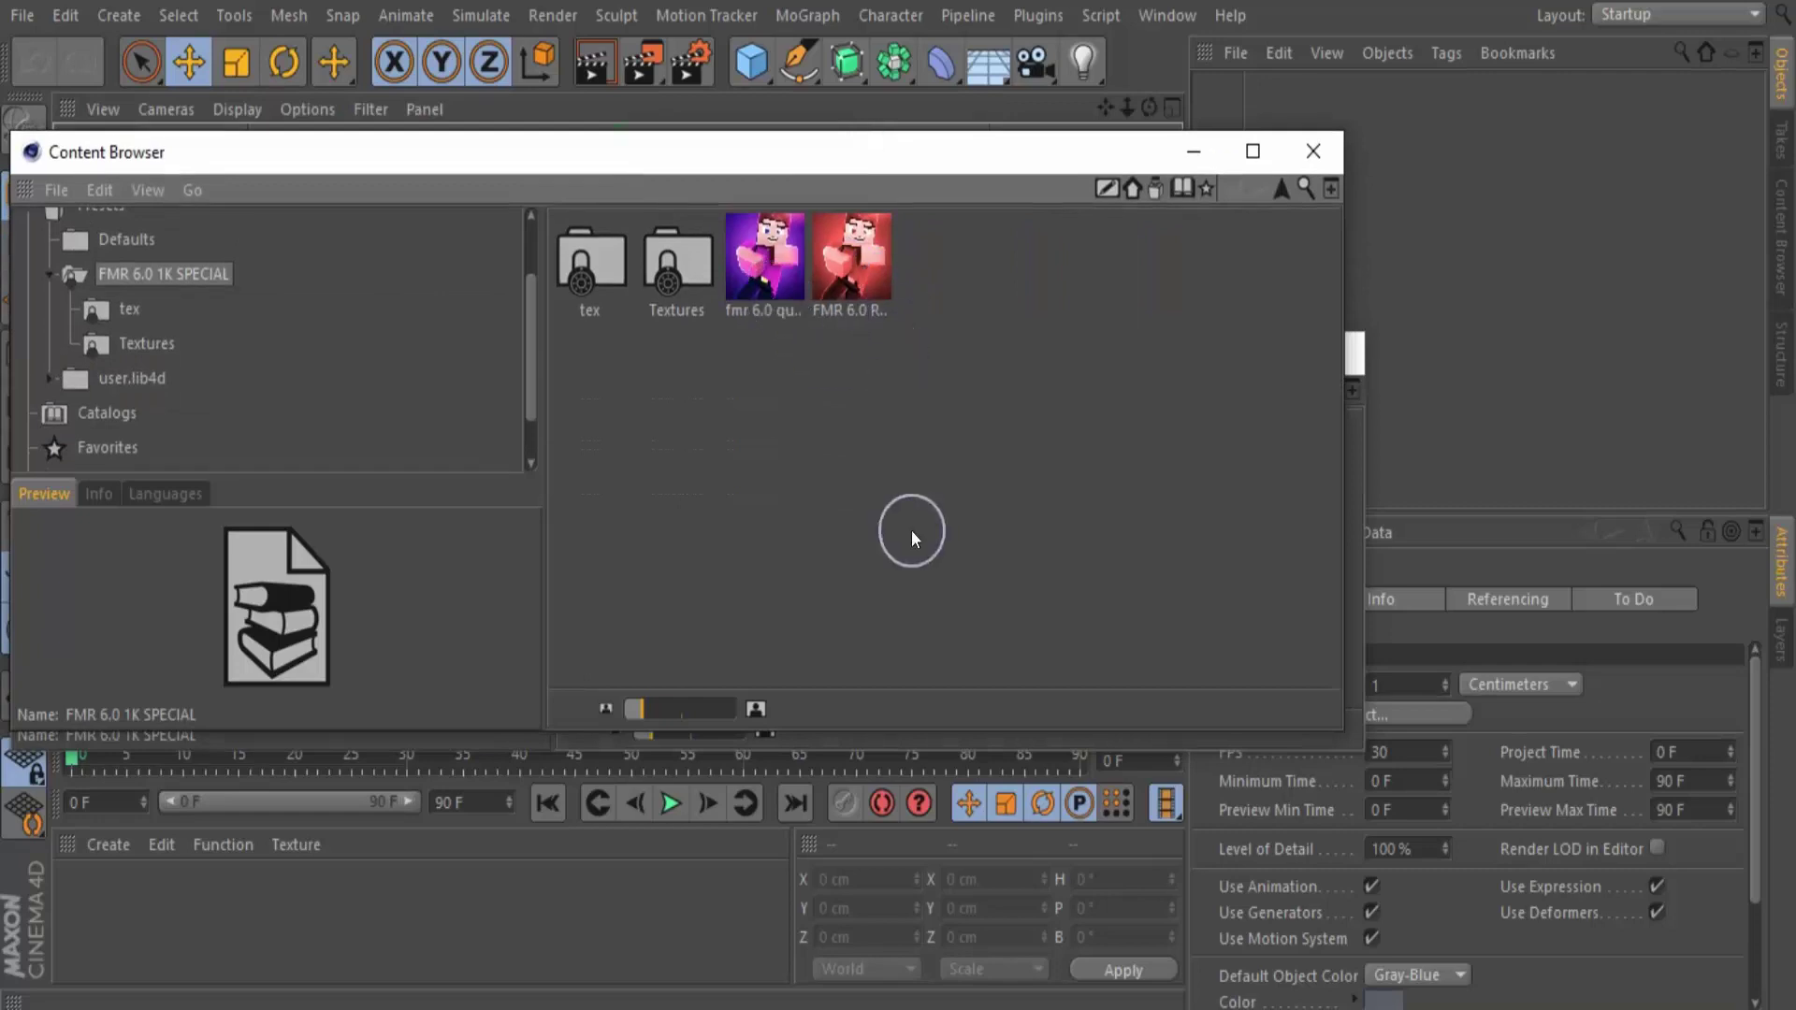
{"action": "double_click", "coordinate": [853, 255]}
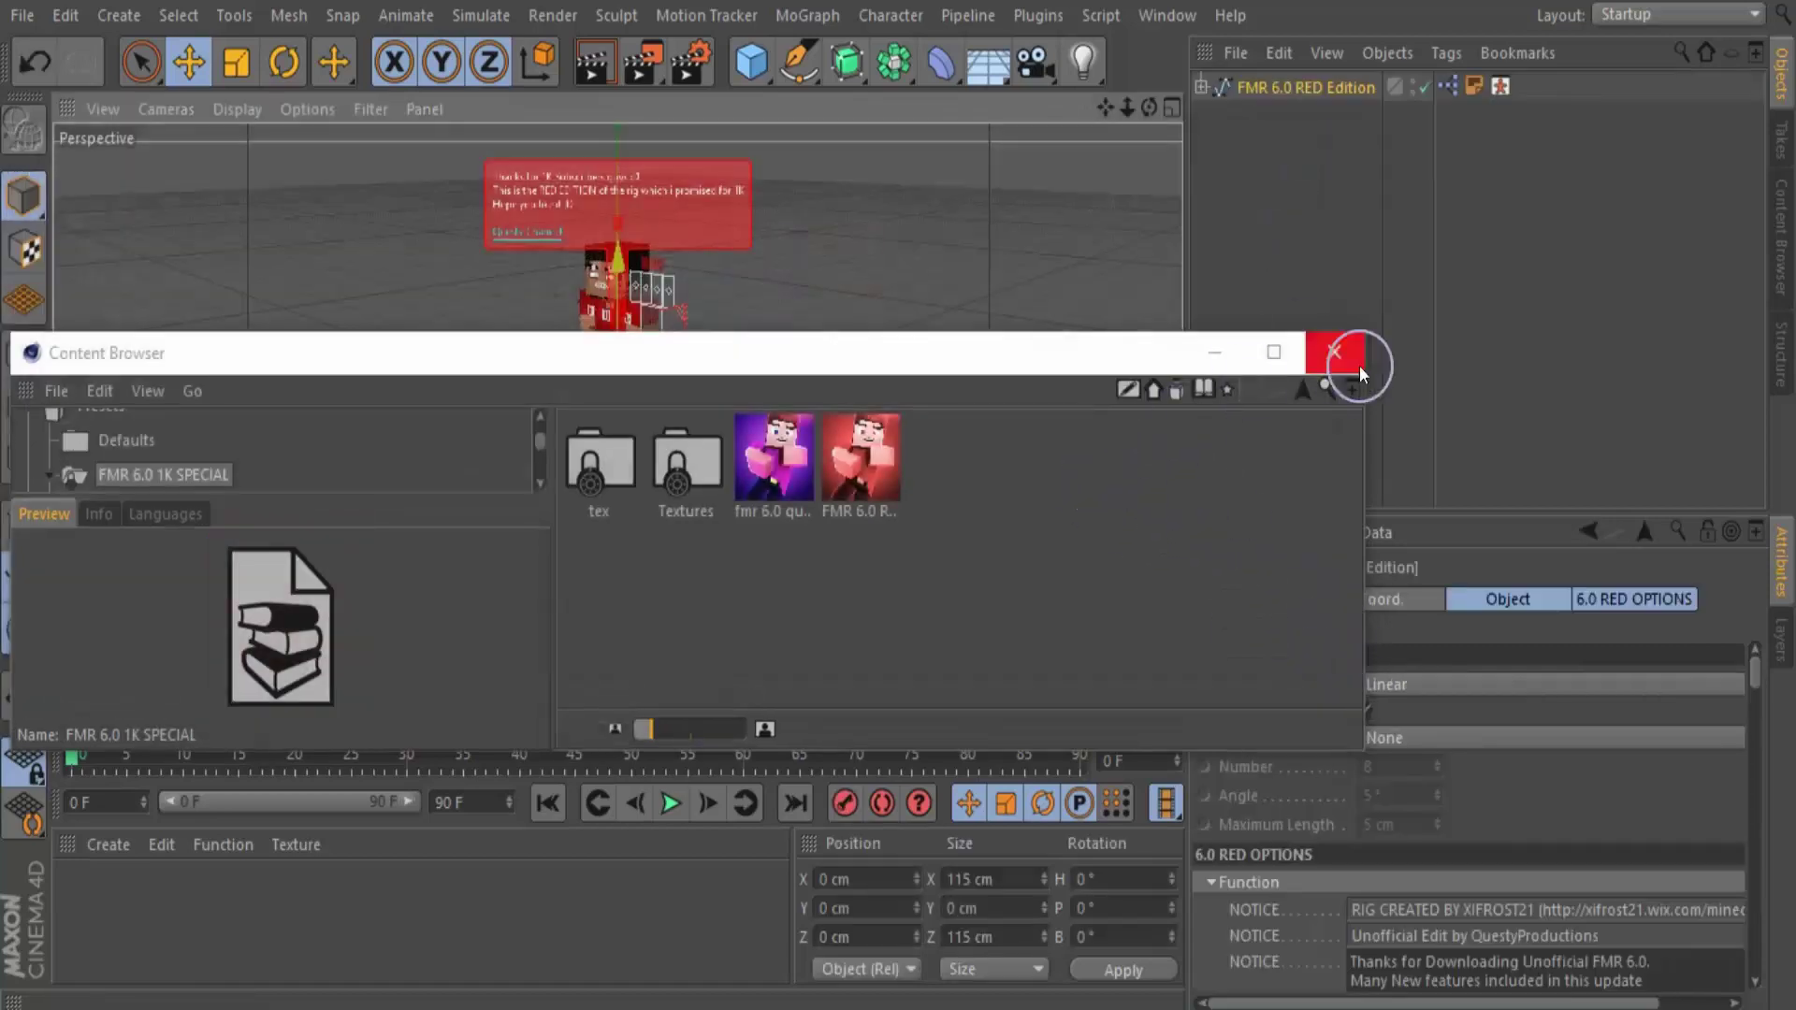
{"action": "left_click", "coordinate": [1358, 365]}
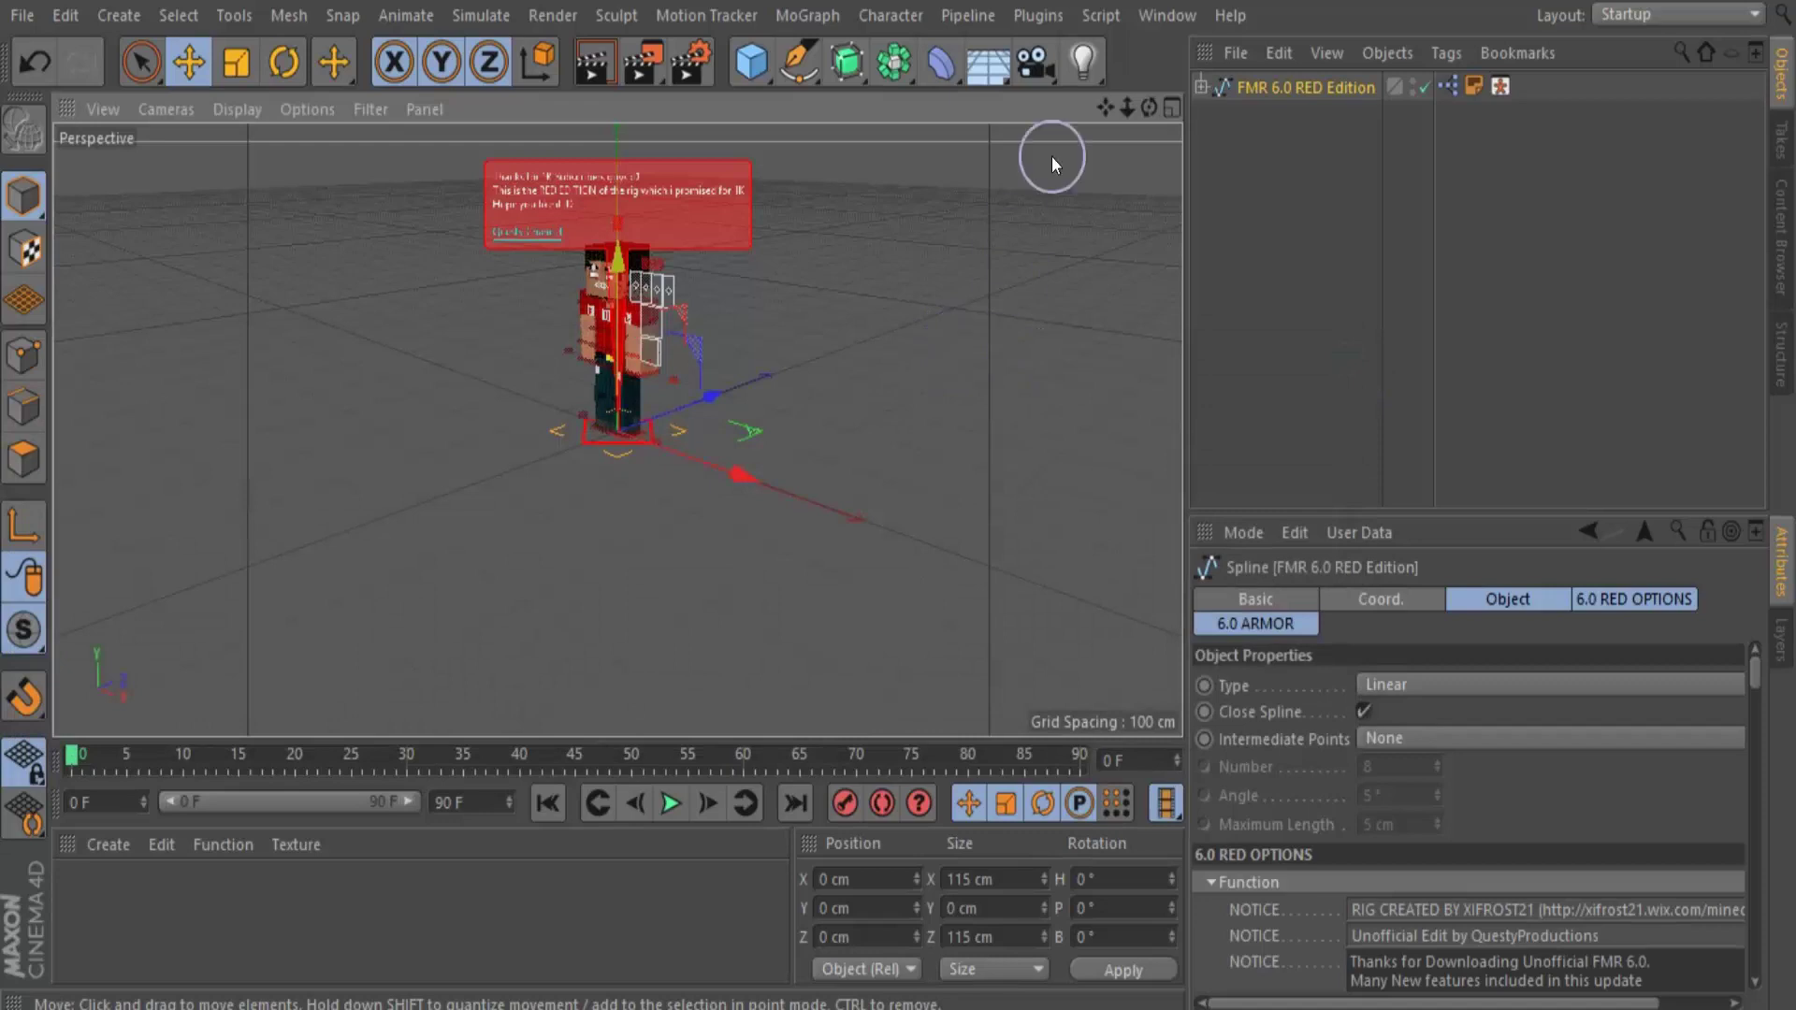
Delete the annotation tag holding the thank-you note from the FMR 6.0 RED Edition rig
{"action": "left_click_drag", "start_coordinate": [1149, 105], "coordinate": [1105, 113]}
{"action": "left_click_drag", "start_coordinate": [898, 492], "coordinate": [898, 492]}
{"action": "left_click", "coordinate": [607, 638]}
{"action": "left_click", "coordinate": [726, 497]}
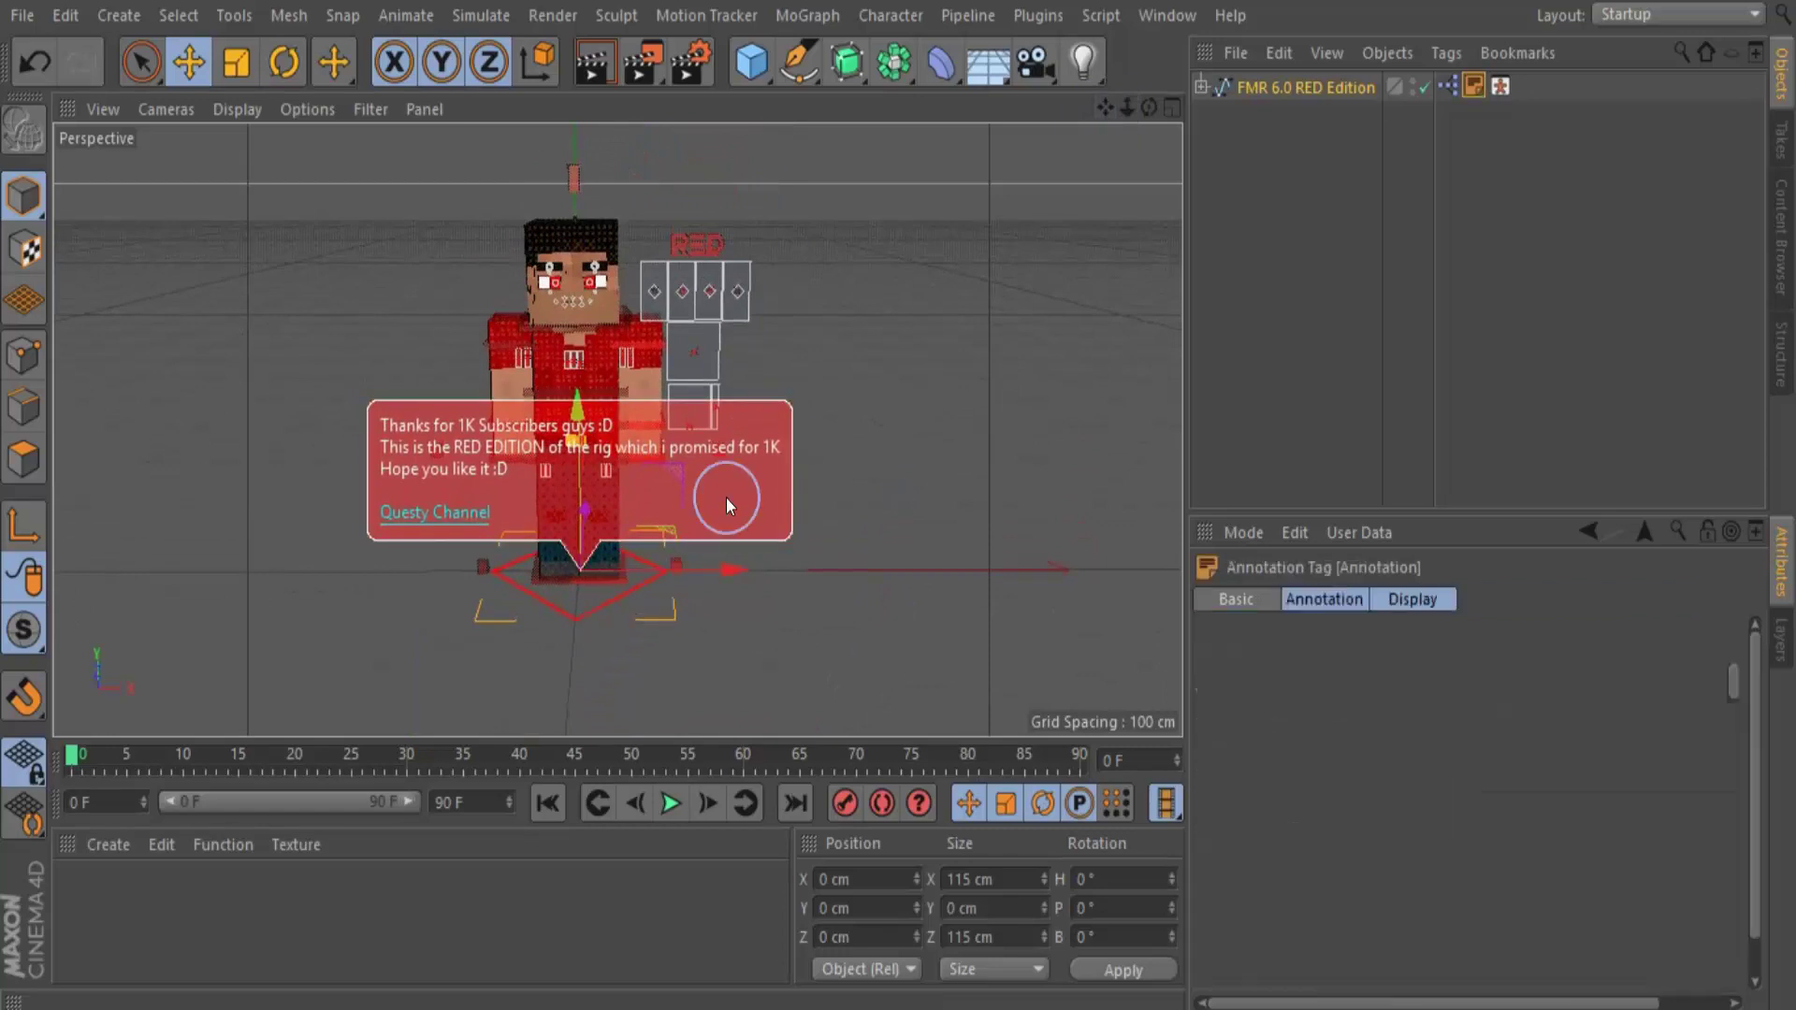
{"action": "left_click", "coordinate": [726, 498]}
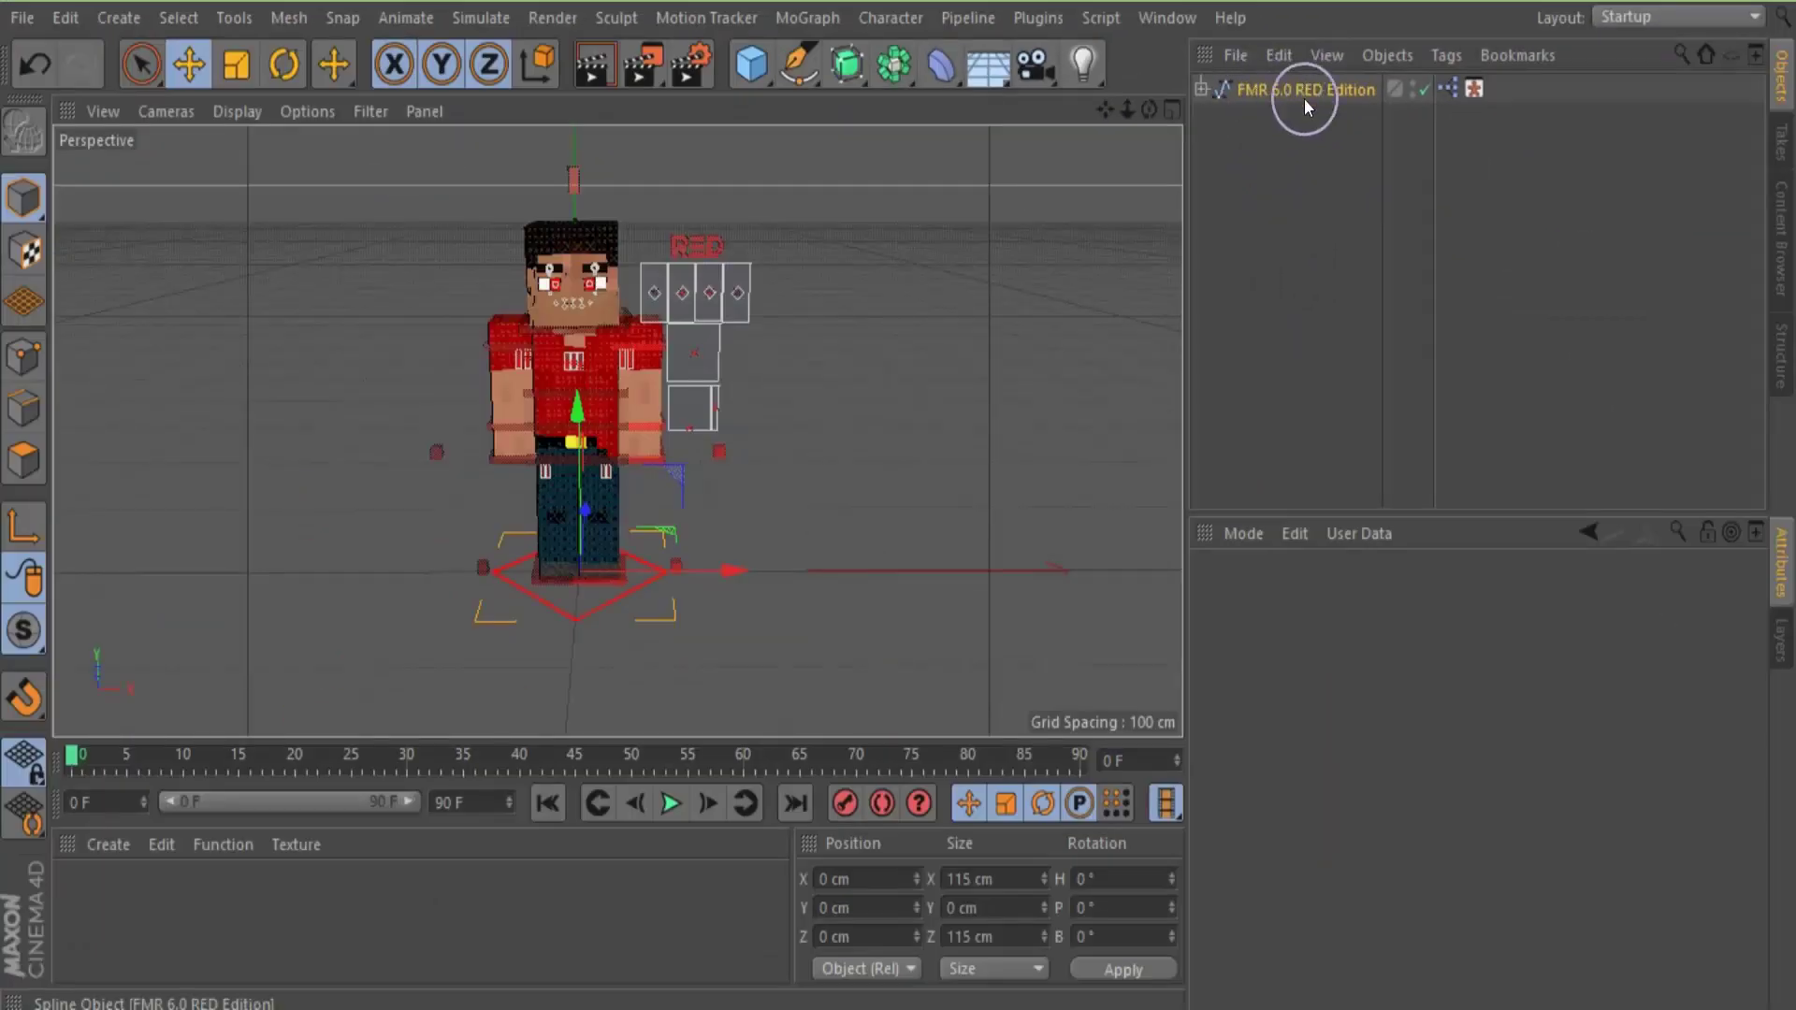
Load the image "download (2)" from the Skins folder as the skin of the FMR 6.0 RED Edition rig
{"action": "left_click", "coordinate": [1304, 93]}
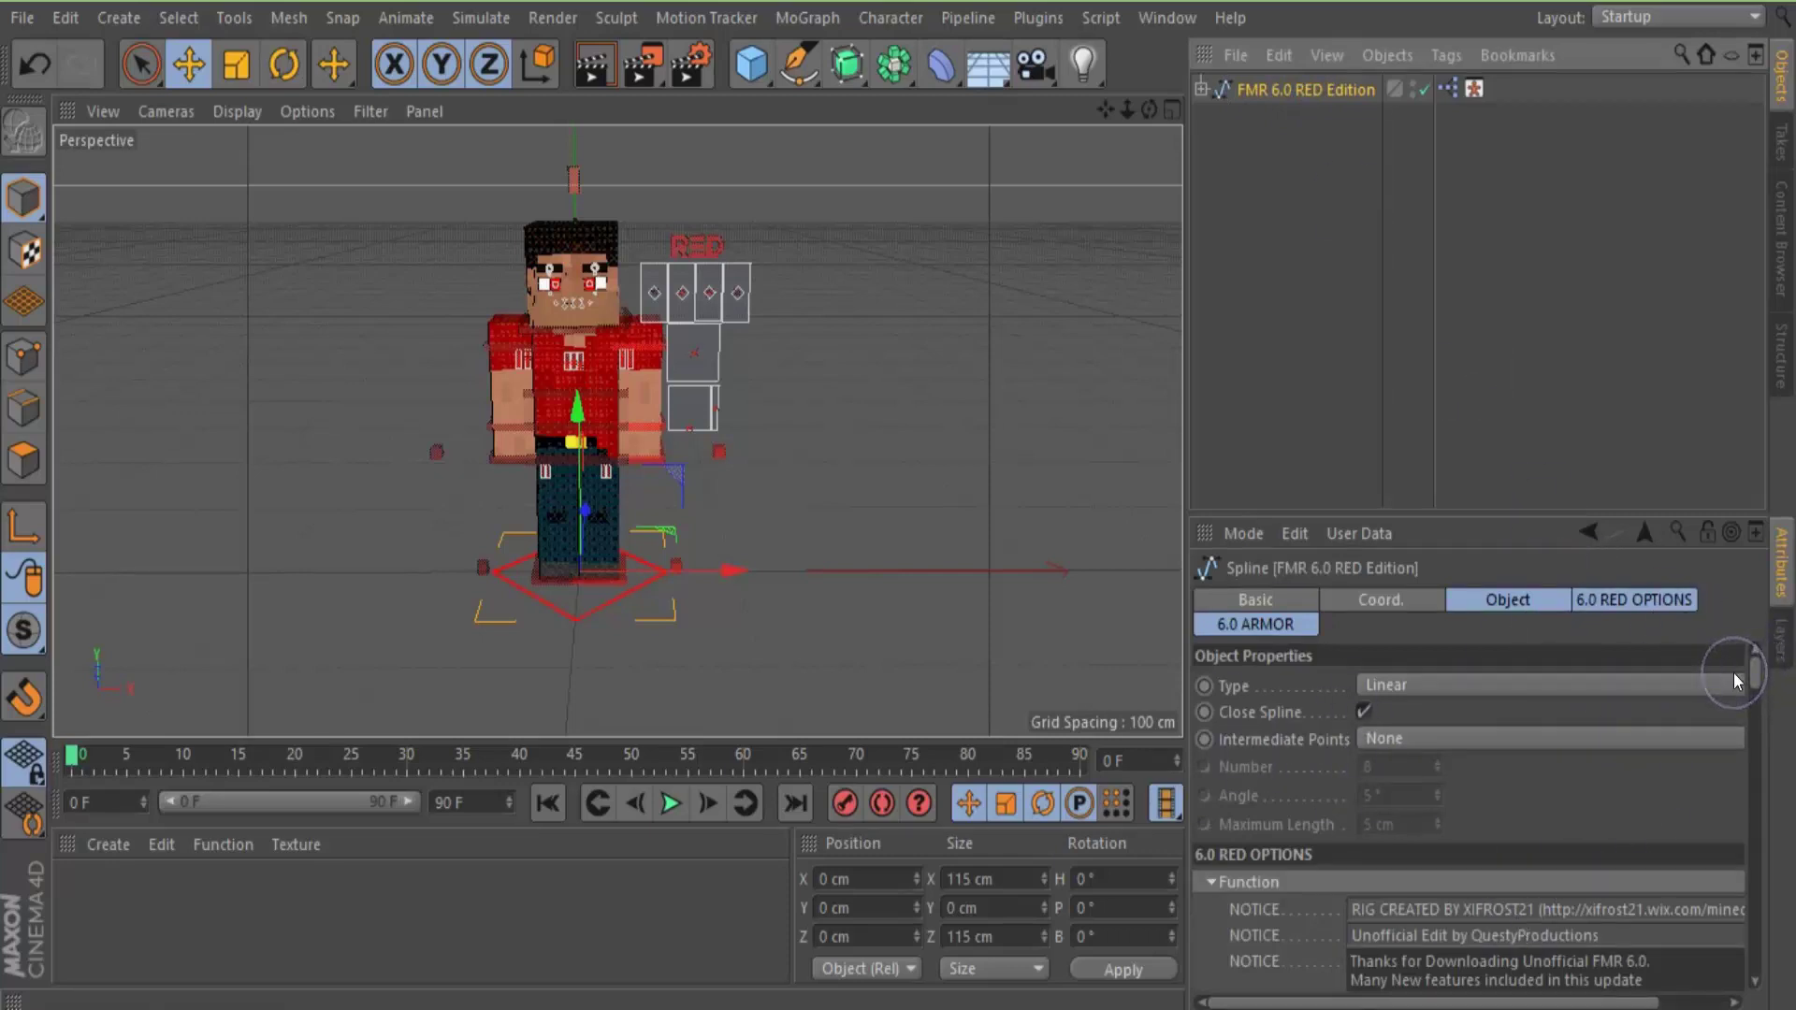
{"action": "mouse_move", "coordinate": [1752, 667]}
{"action": "left_mouse_down"}
{"action": "mouse_move", "coordinate": [1755, 718]}
{"action": "mouse_move", "coordinate": [1754, 692]}
{"action": "left_mouse_up"}
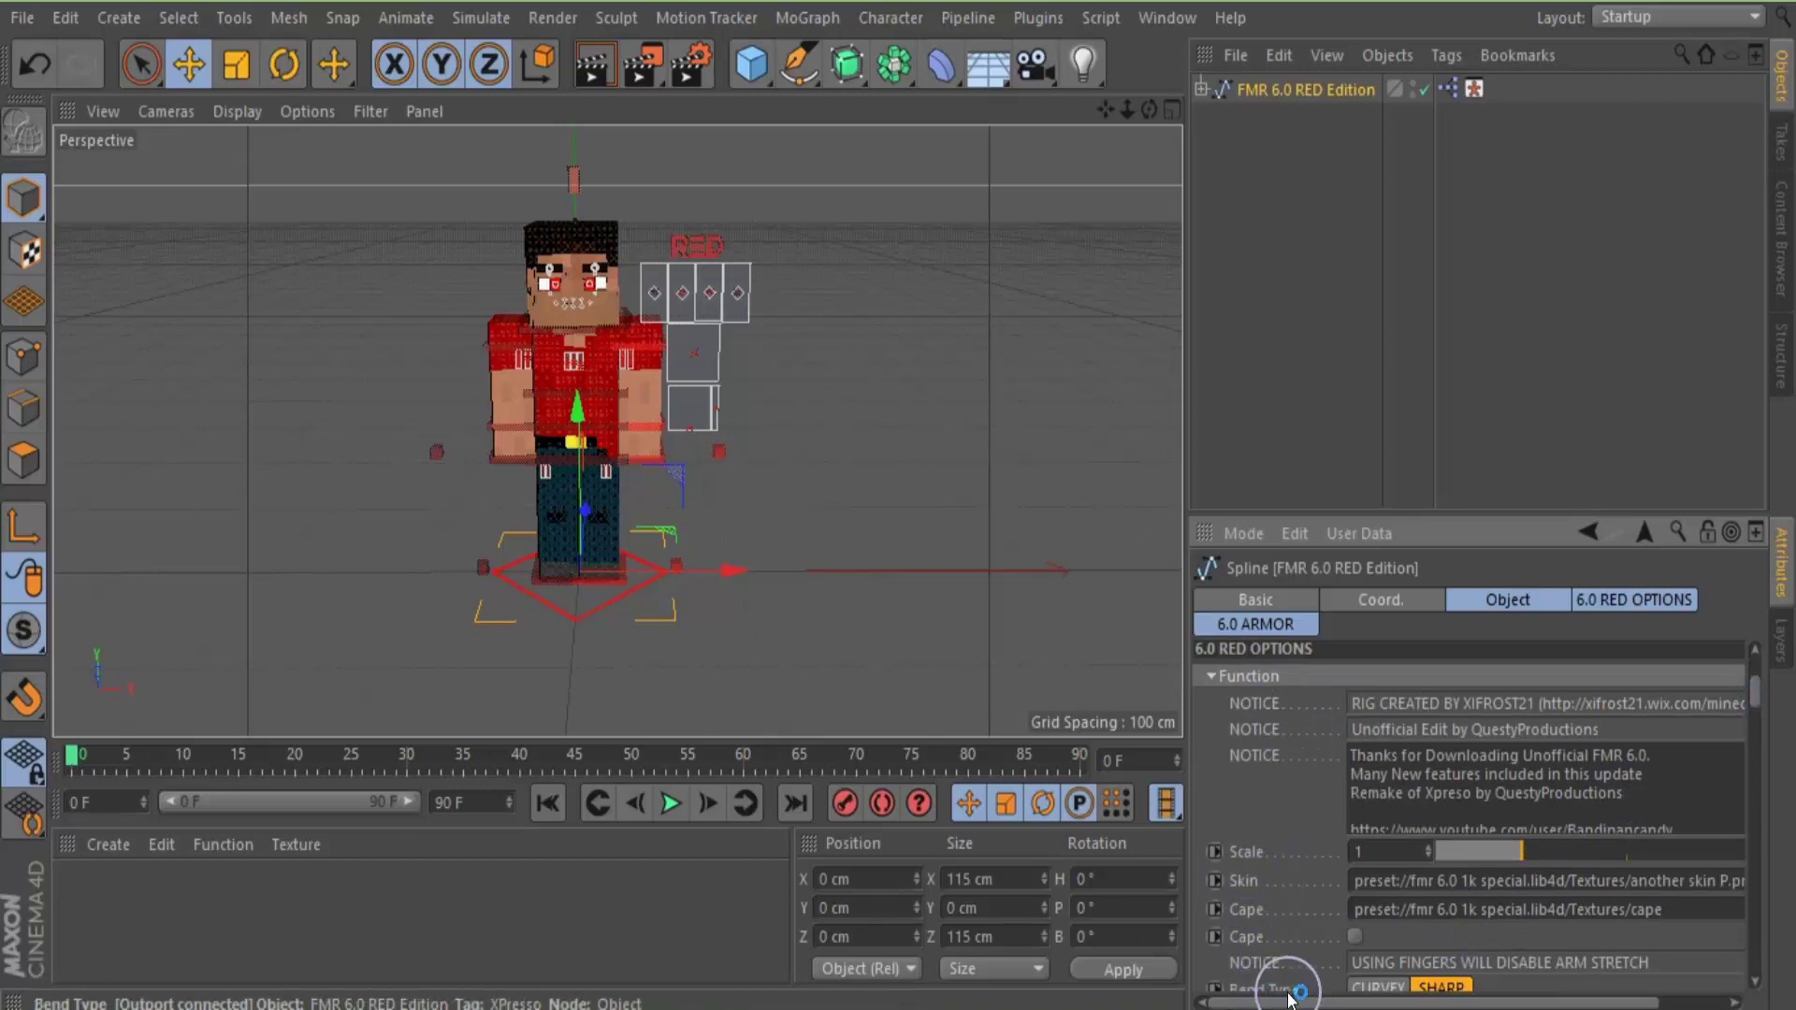
{"action": "left_click_drag", "start_coordinate": [1391, 1002], "coordinate": [1462, 1002]}
{"action": "left_click", "coordinate": [1712, 880]}
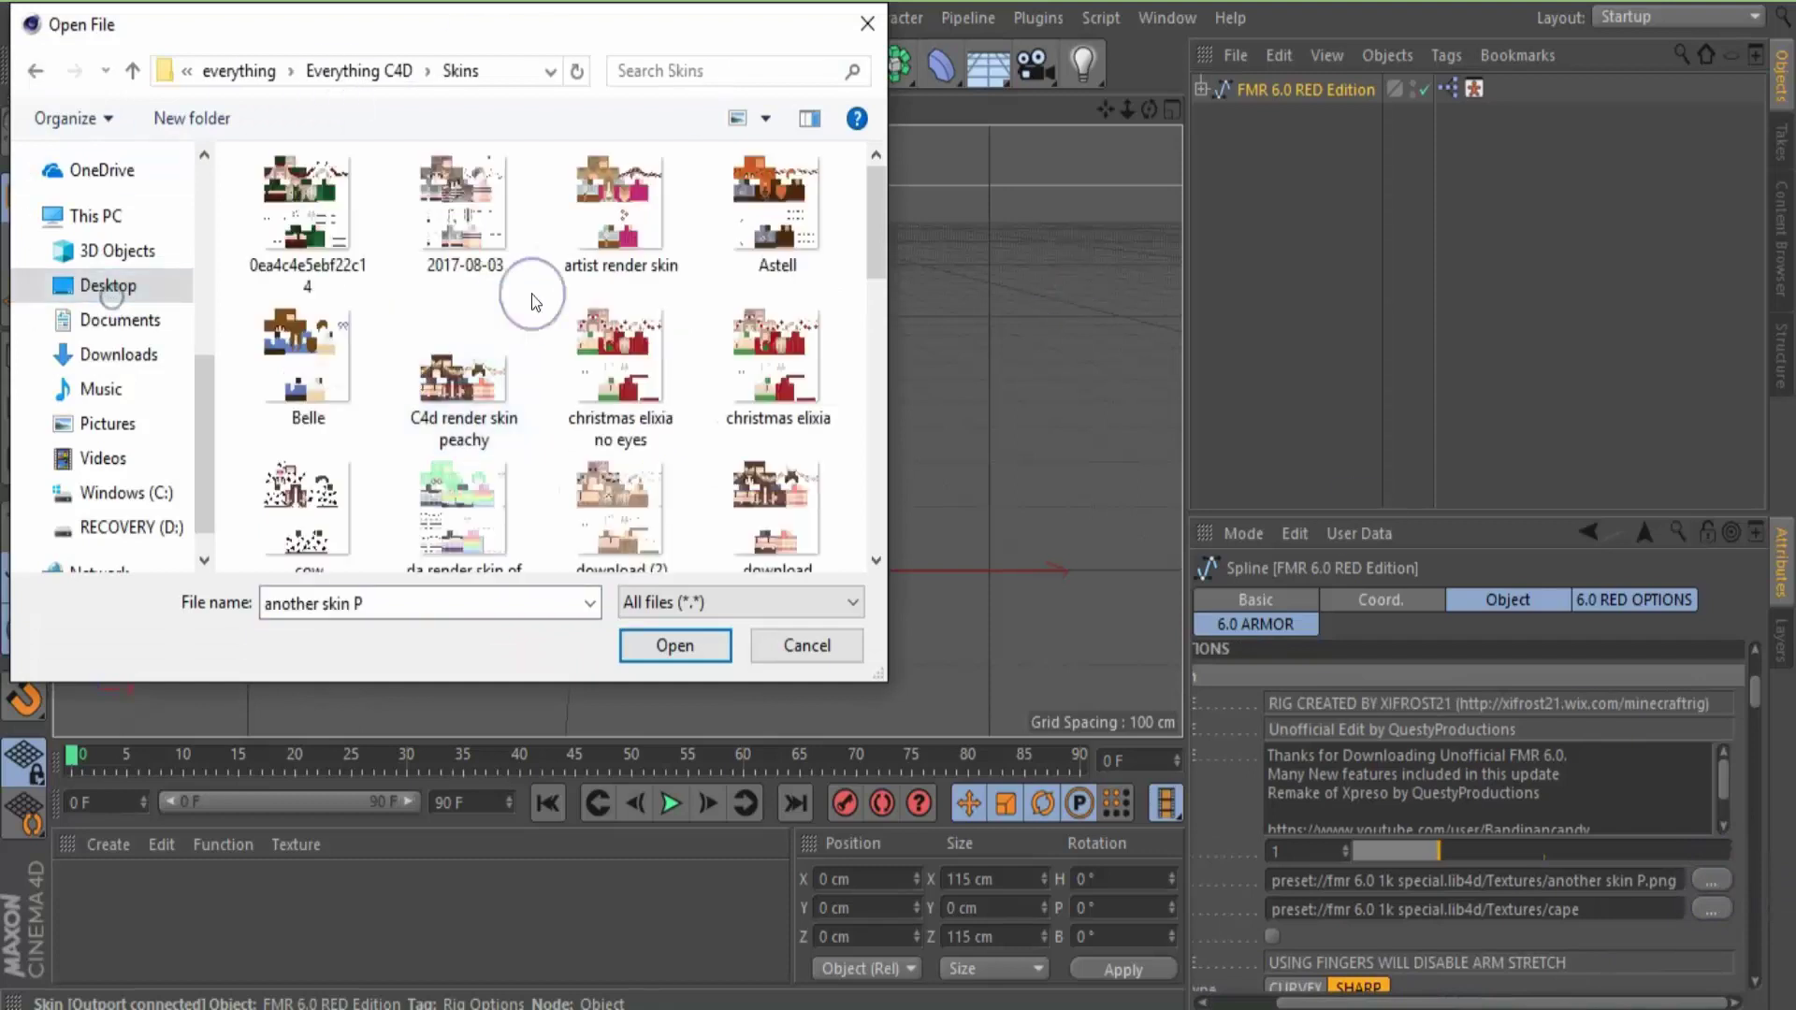
{"action": "scroll", "coordinate": [533, 293], "scroll_direction": "down", "scroll_amount": 2}
{"action": "left_click", "coordinate": [591, 276]}
{"action": "scroll", "coordinate": [592, 273], "scroll_direction": "down", "scroll_amount": 5}
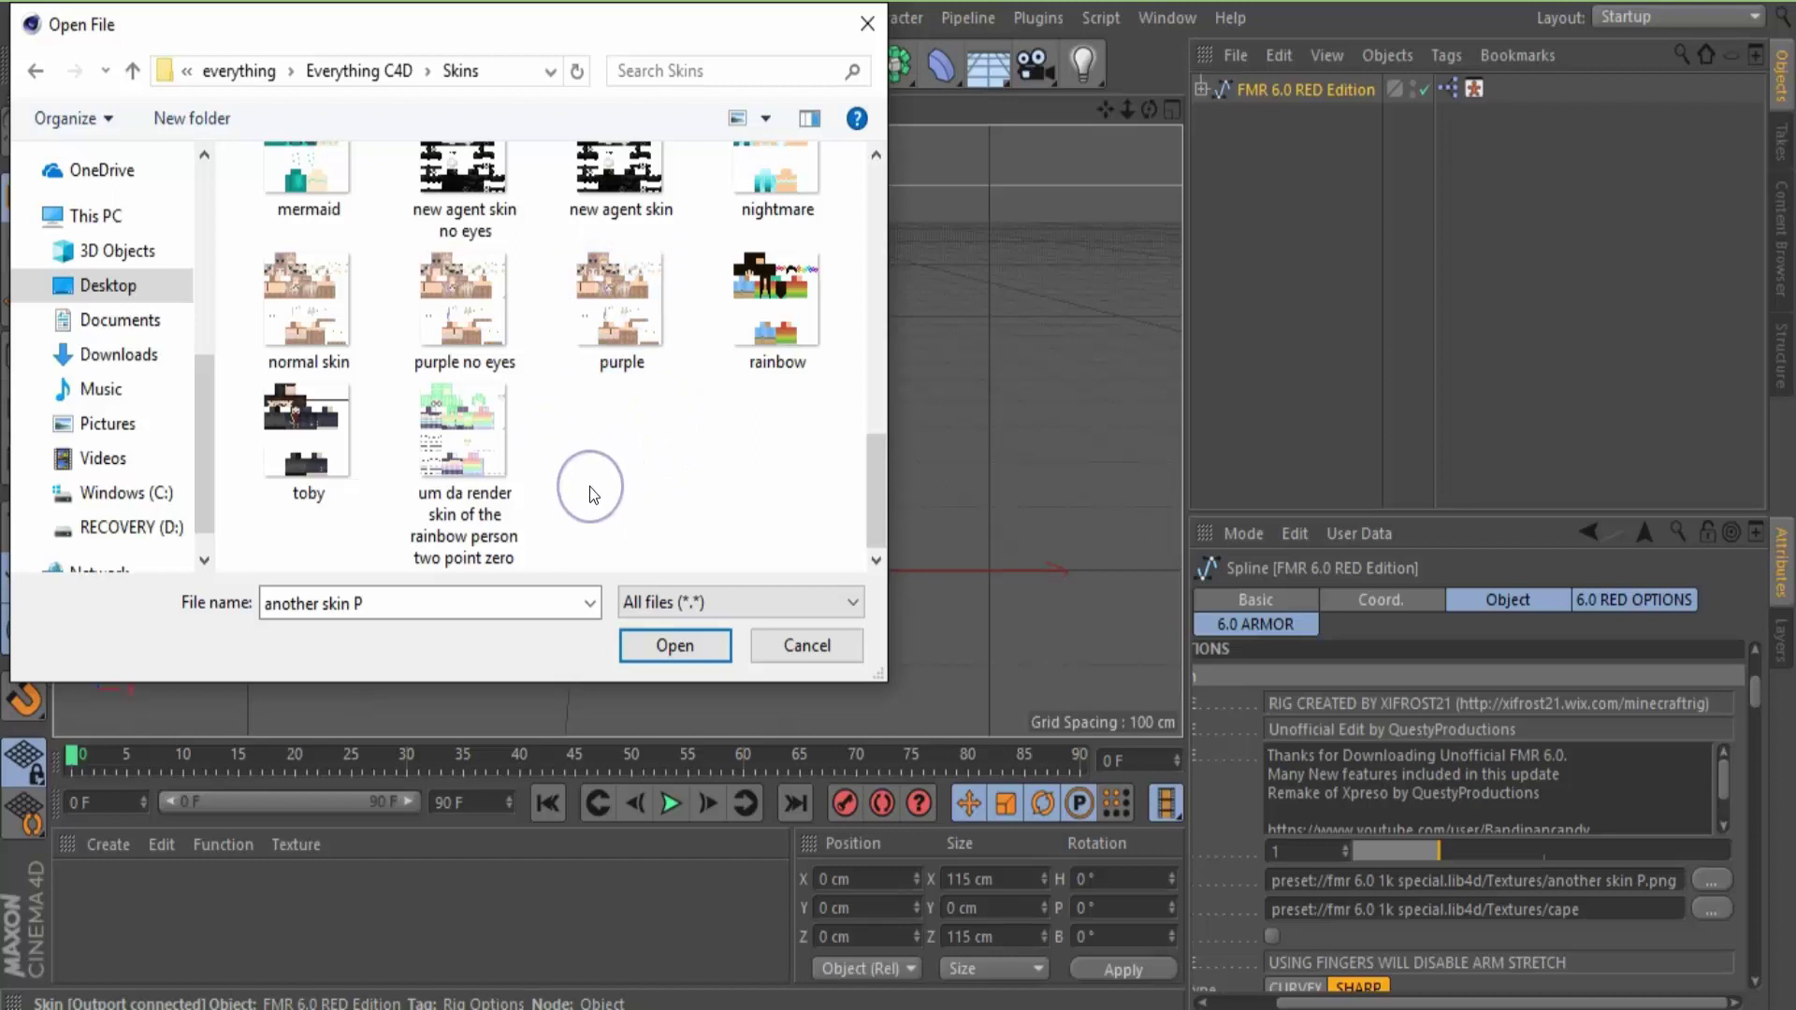
{"action": "scroll", "coordinate": [589, 487], "scroll_direction": "up", "scroll_amount": 3}
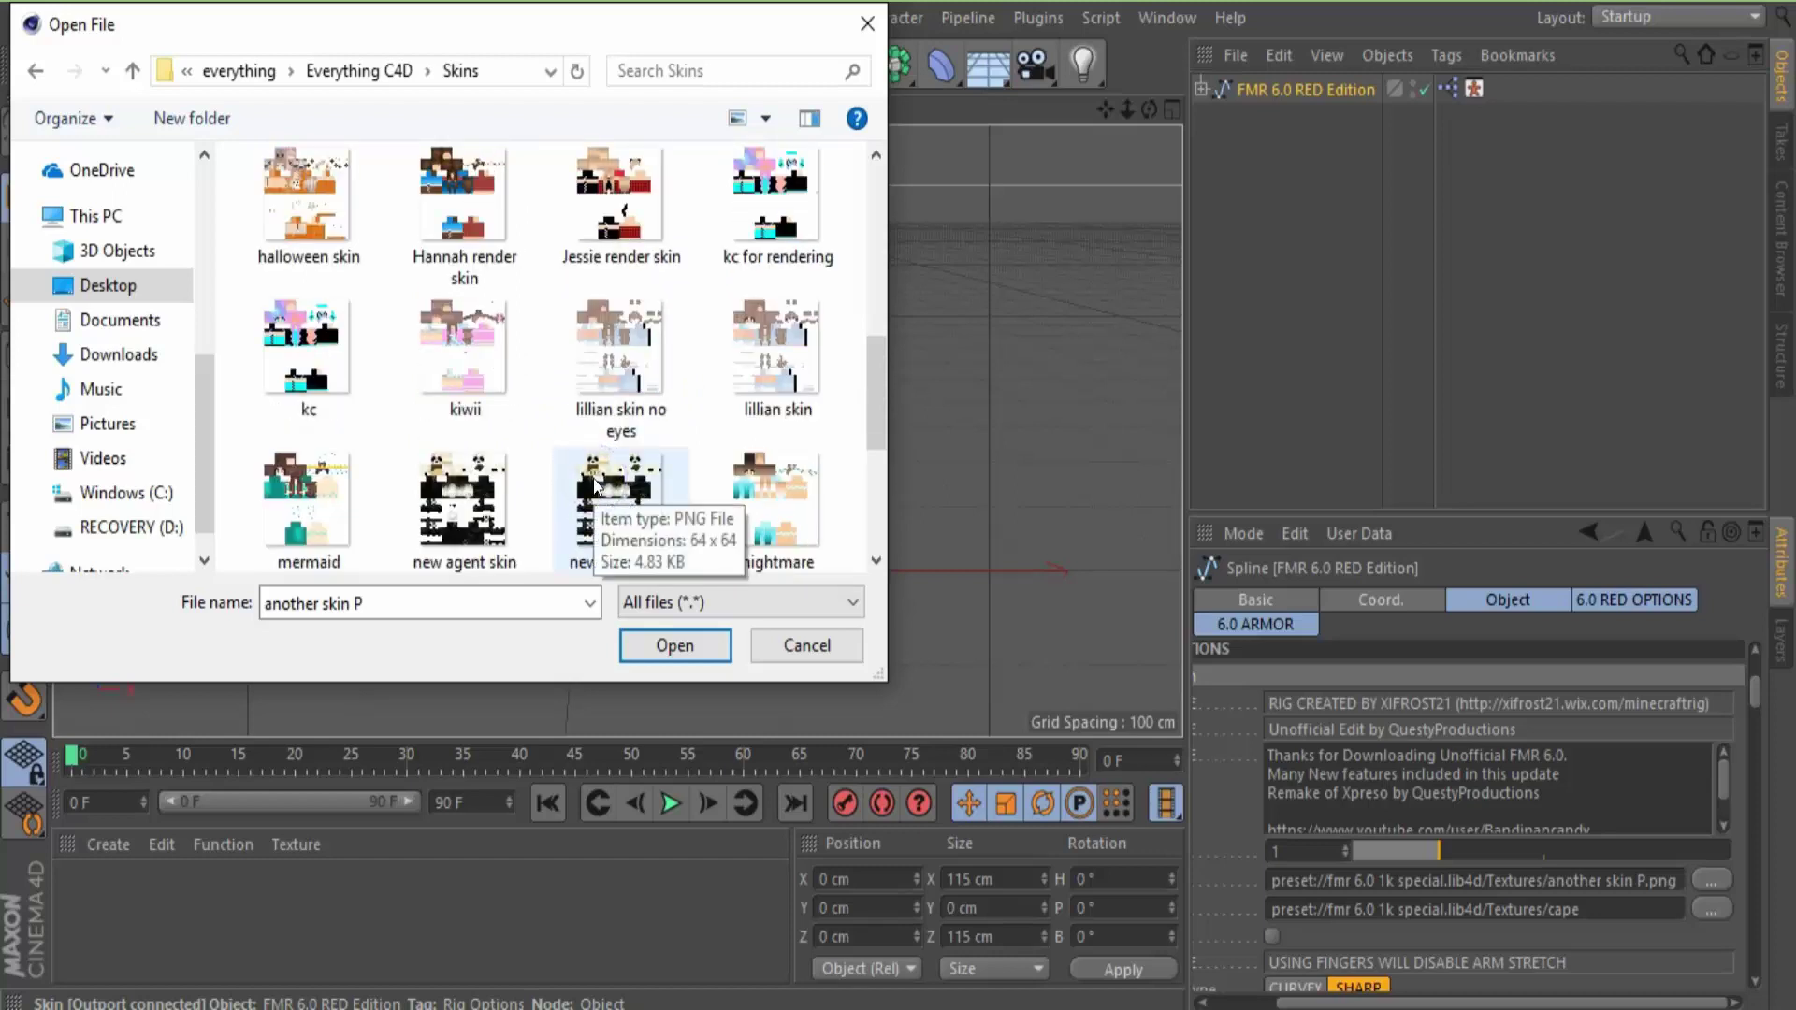
{"action": "scroll", "coordinate": [595, 486], "scroll_direction": "up", "scroll_amount": 2}
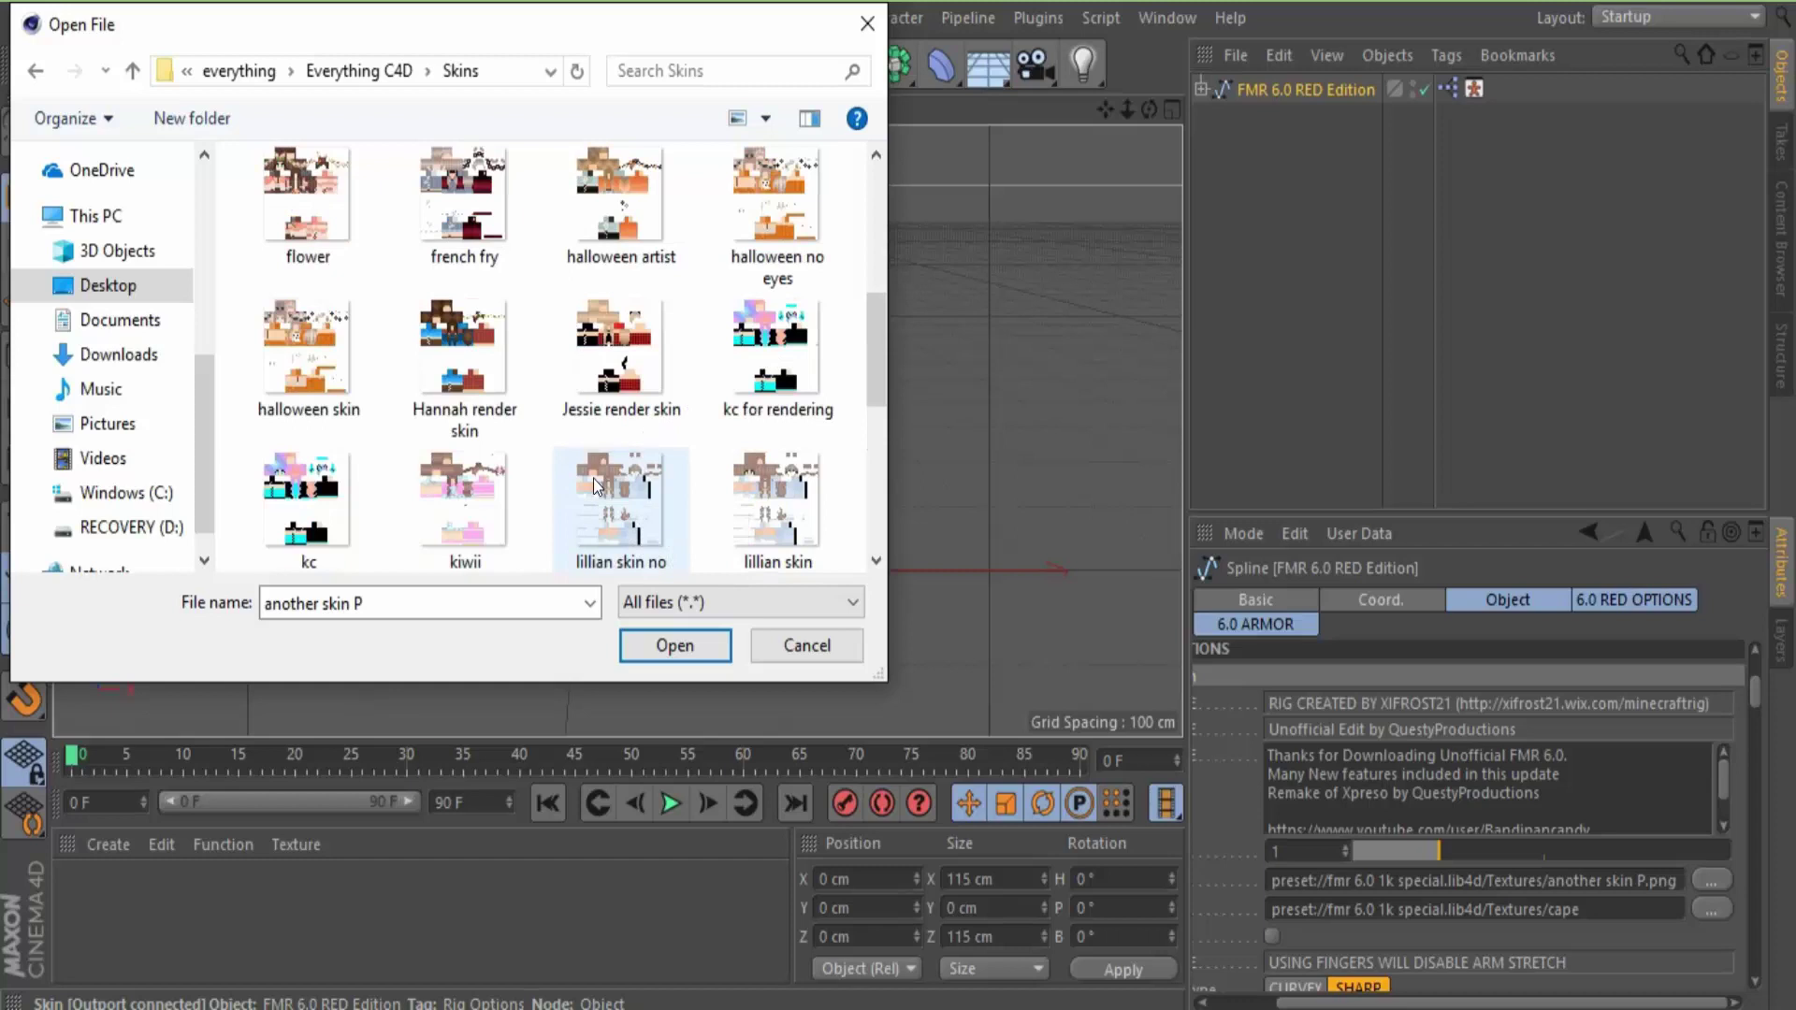
{"action": "scroll", "coordinate": [709, 502], "scroll_direction": "up", "scroll_amount": 6}
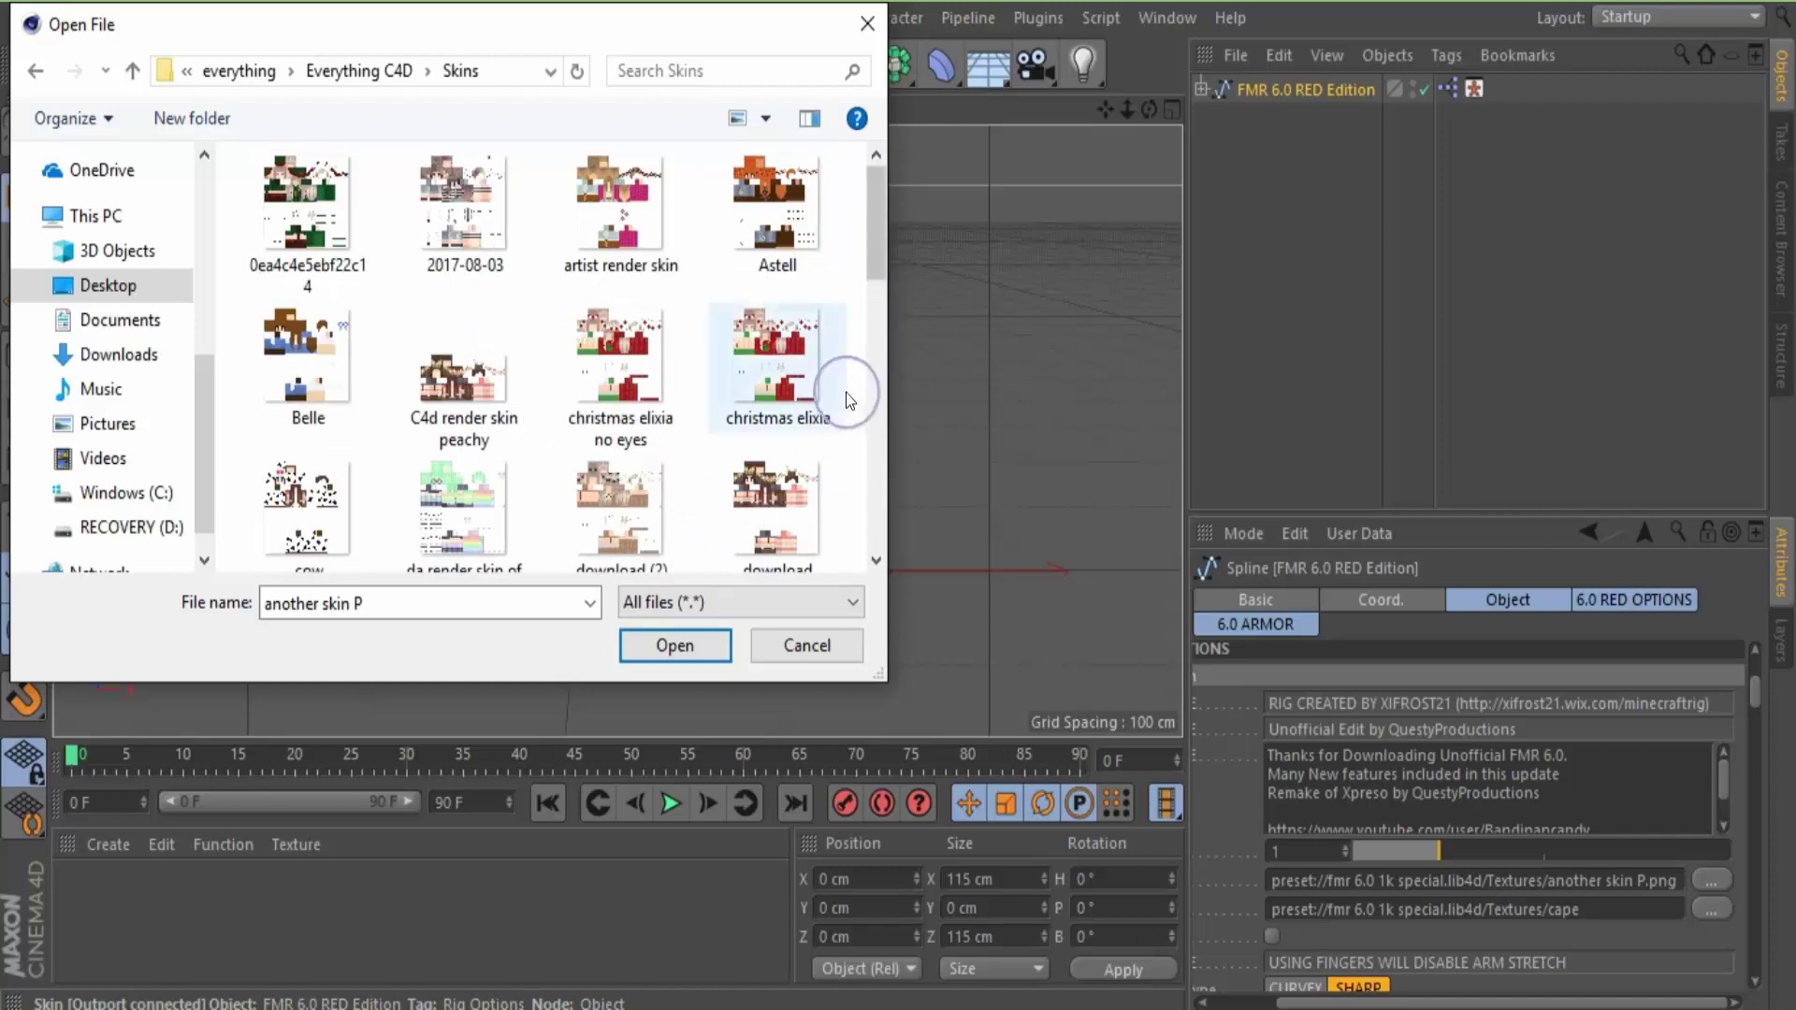
{"action": "scroll", "coordinate": [662, 430], "scroll_direction": "down", "scroll_amount": 1}
{"action": "left_click", "coordinate": [662, 429]}
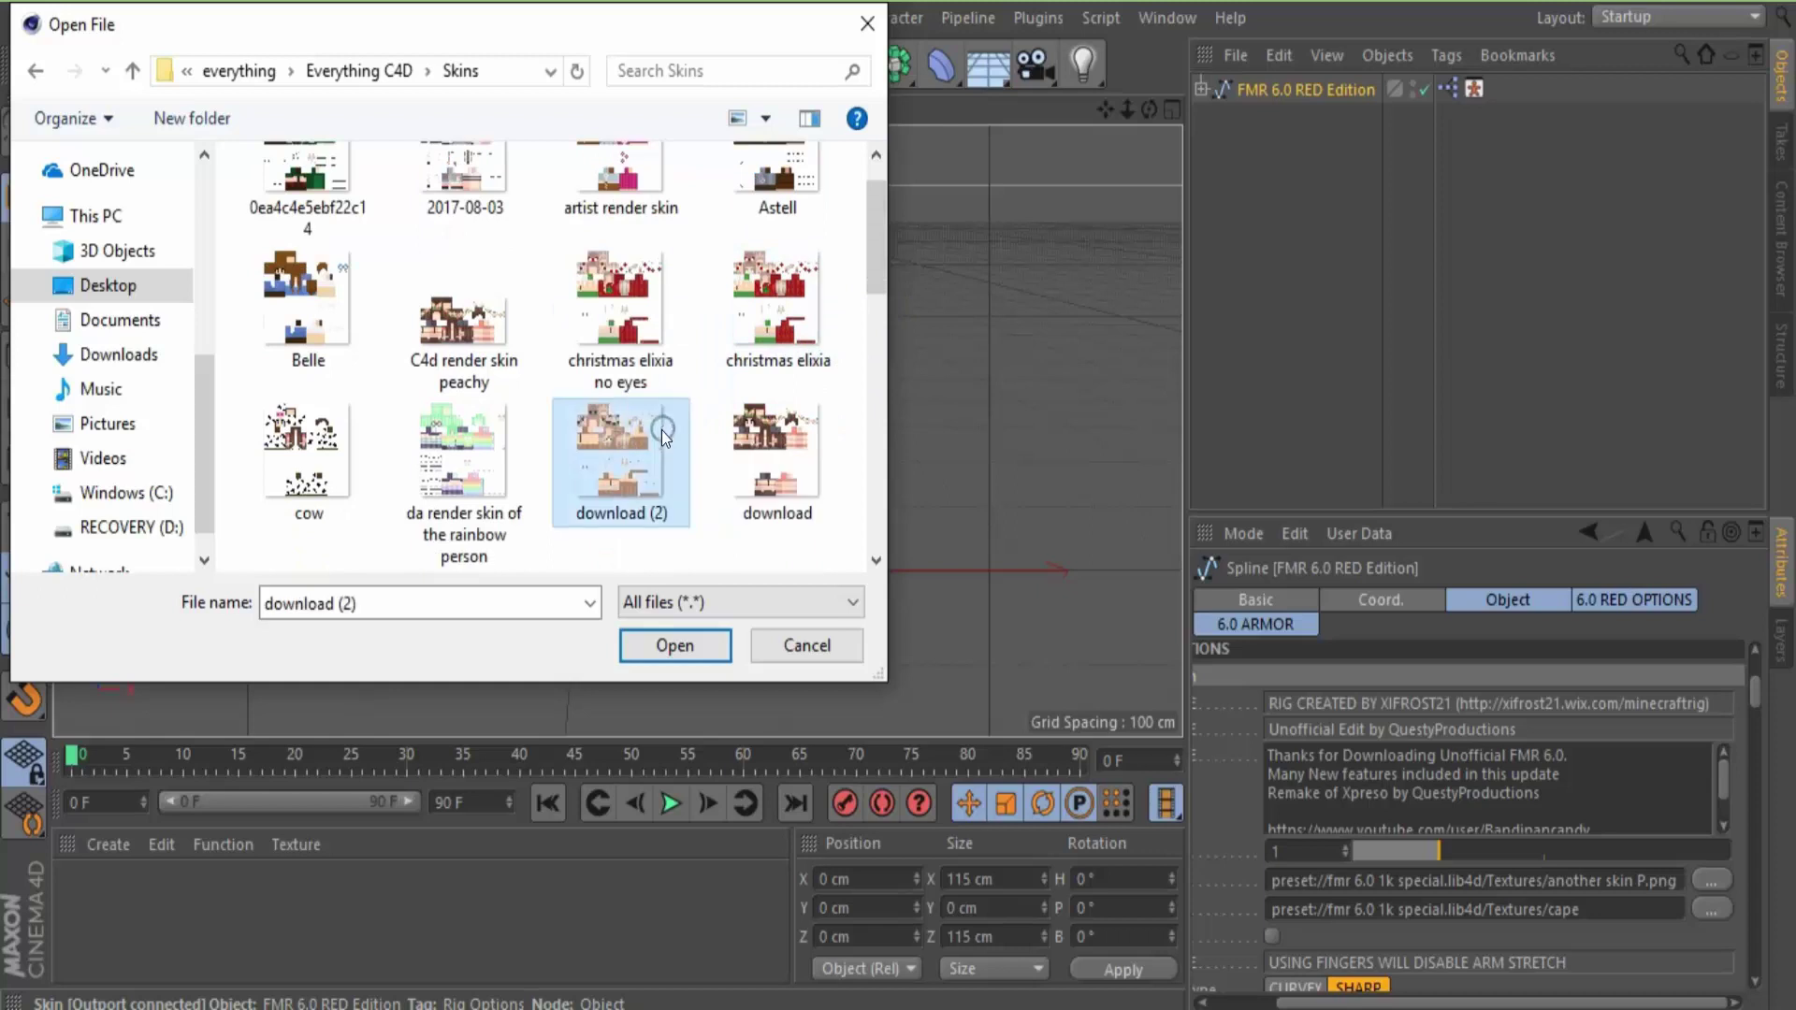
{"action": "left_click", "coordinate": [666, 648]}
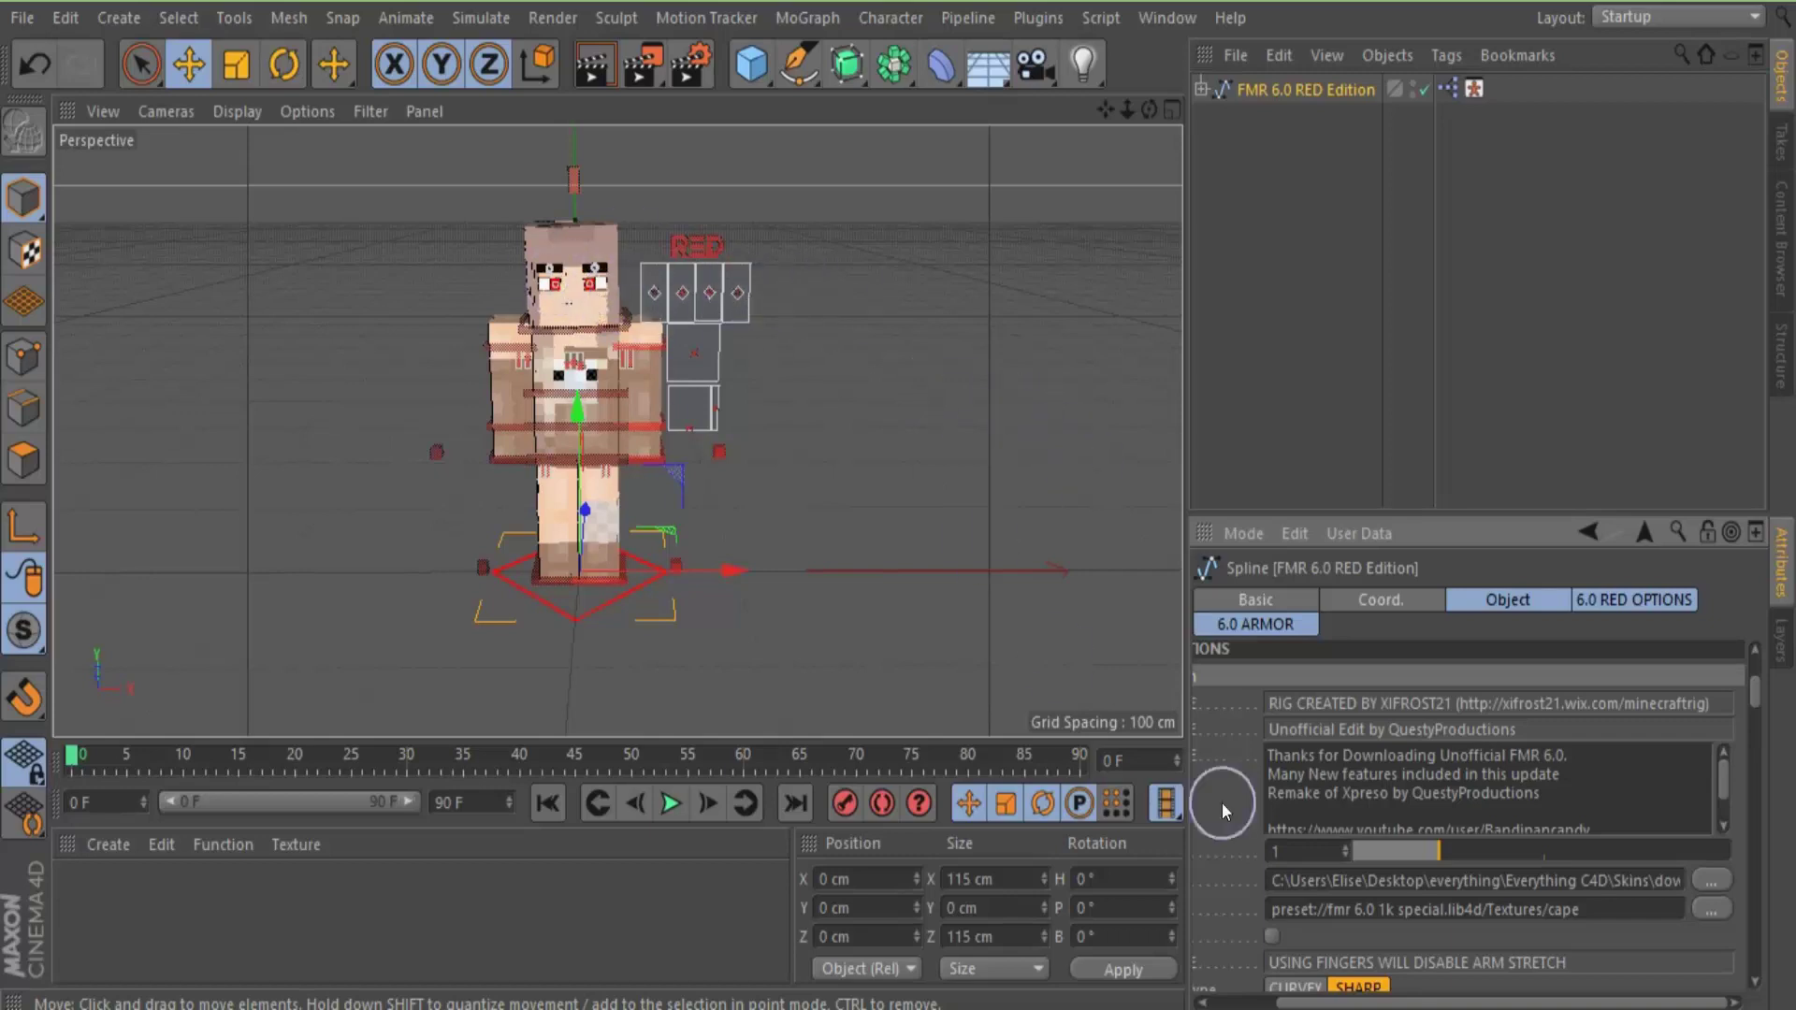
Set the rig's right and left lower legs to NO FEET
{"action": "left_click_drag", "start_coordinate": [1487, 1003], "coordinate": [1379, 1003]}
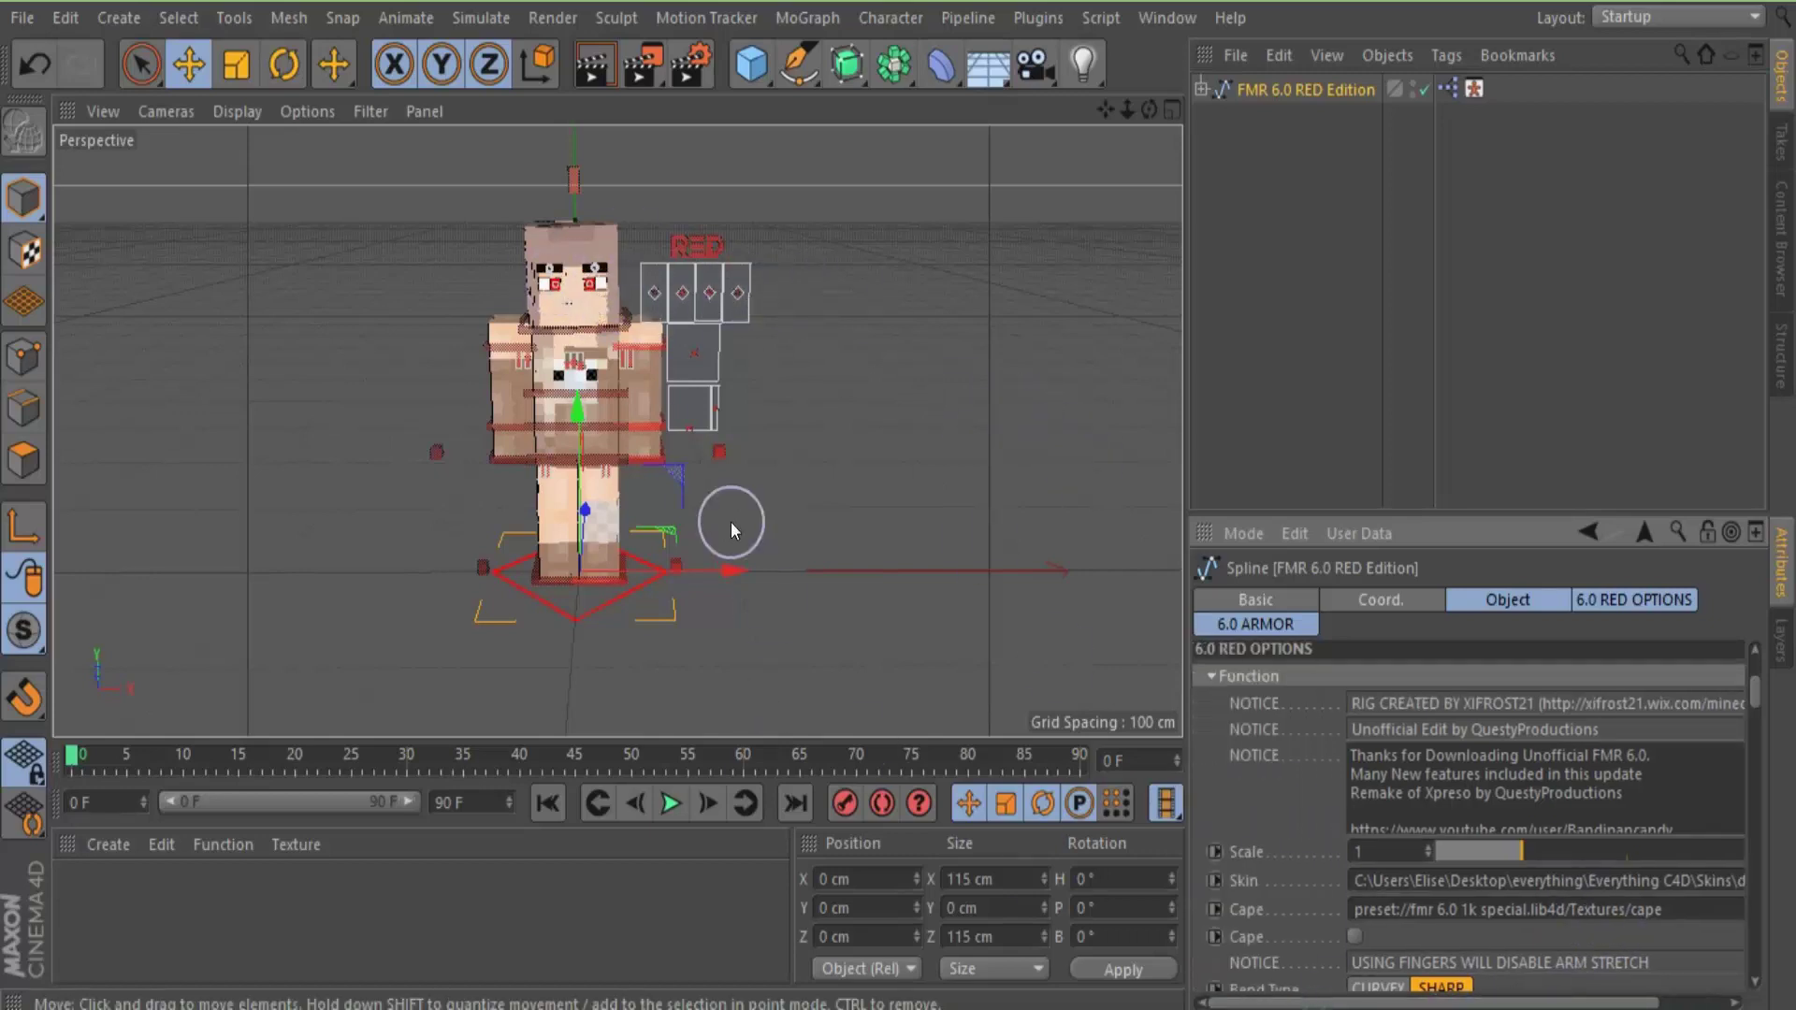
{"action": "left_click_drag", "start_coordinate": [1105, 110], "coordinate": [1144, 167]}
{"action": "mouse_move", "coordinate": [1105, 109]}
{"action": "left_mouse_down"}
{"action": "mouse_move", "coordinate": [1104, 92]}
{"action": "mouse_move", "coordinate": [1120, 112]}
{"action": "left_mouse_up"}
{"action": "left_click_drag", "start_coordinate": [898, 492], "coordinate": [926, 492]}
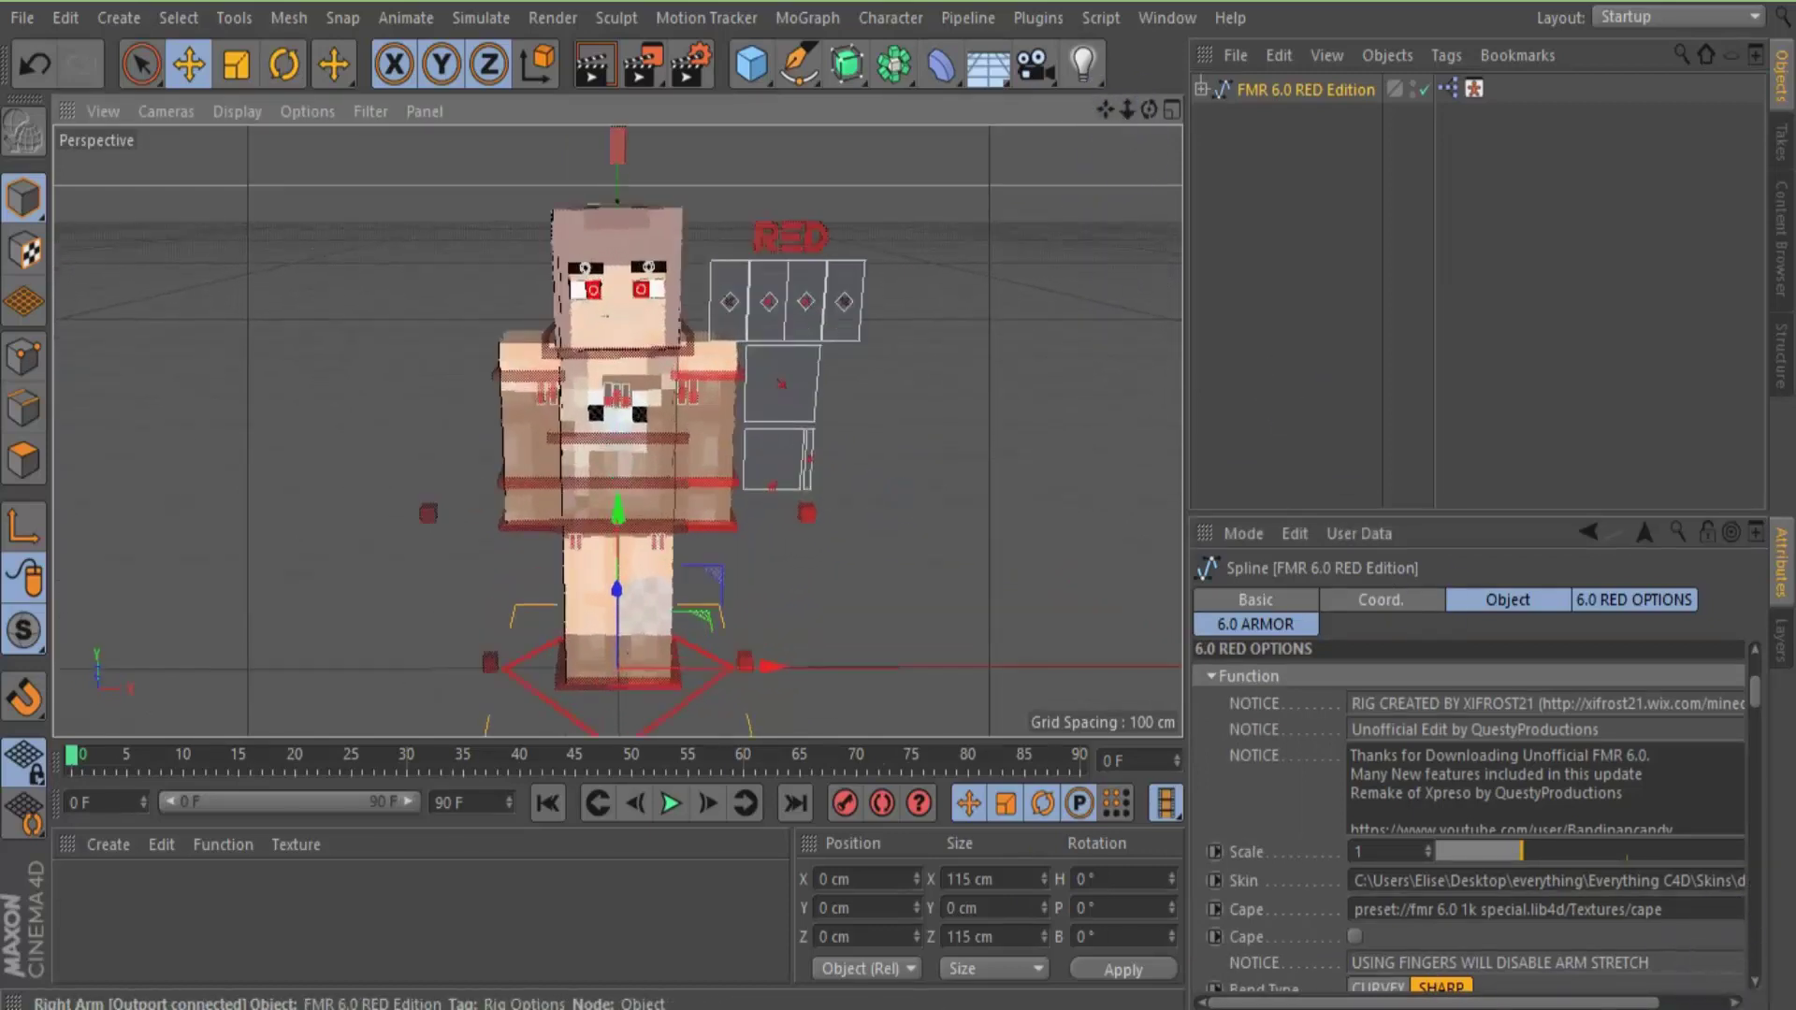
{"action": "left_click_drag", "start_coordinate": [1756, 690], "coordinate": [1759, 707]}
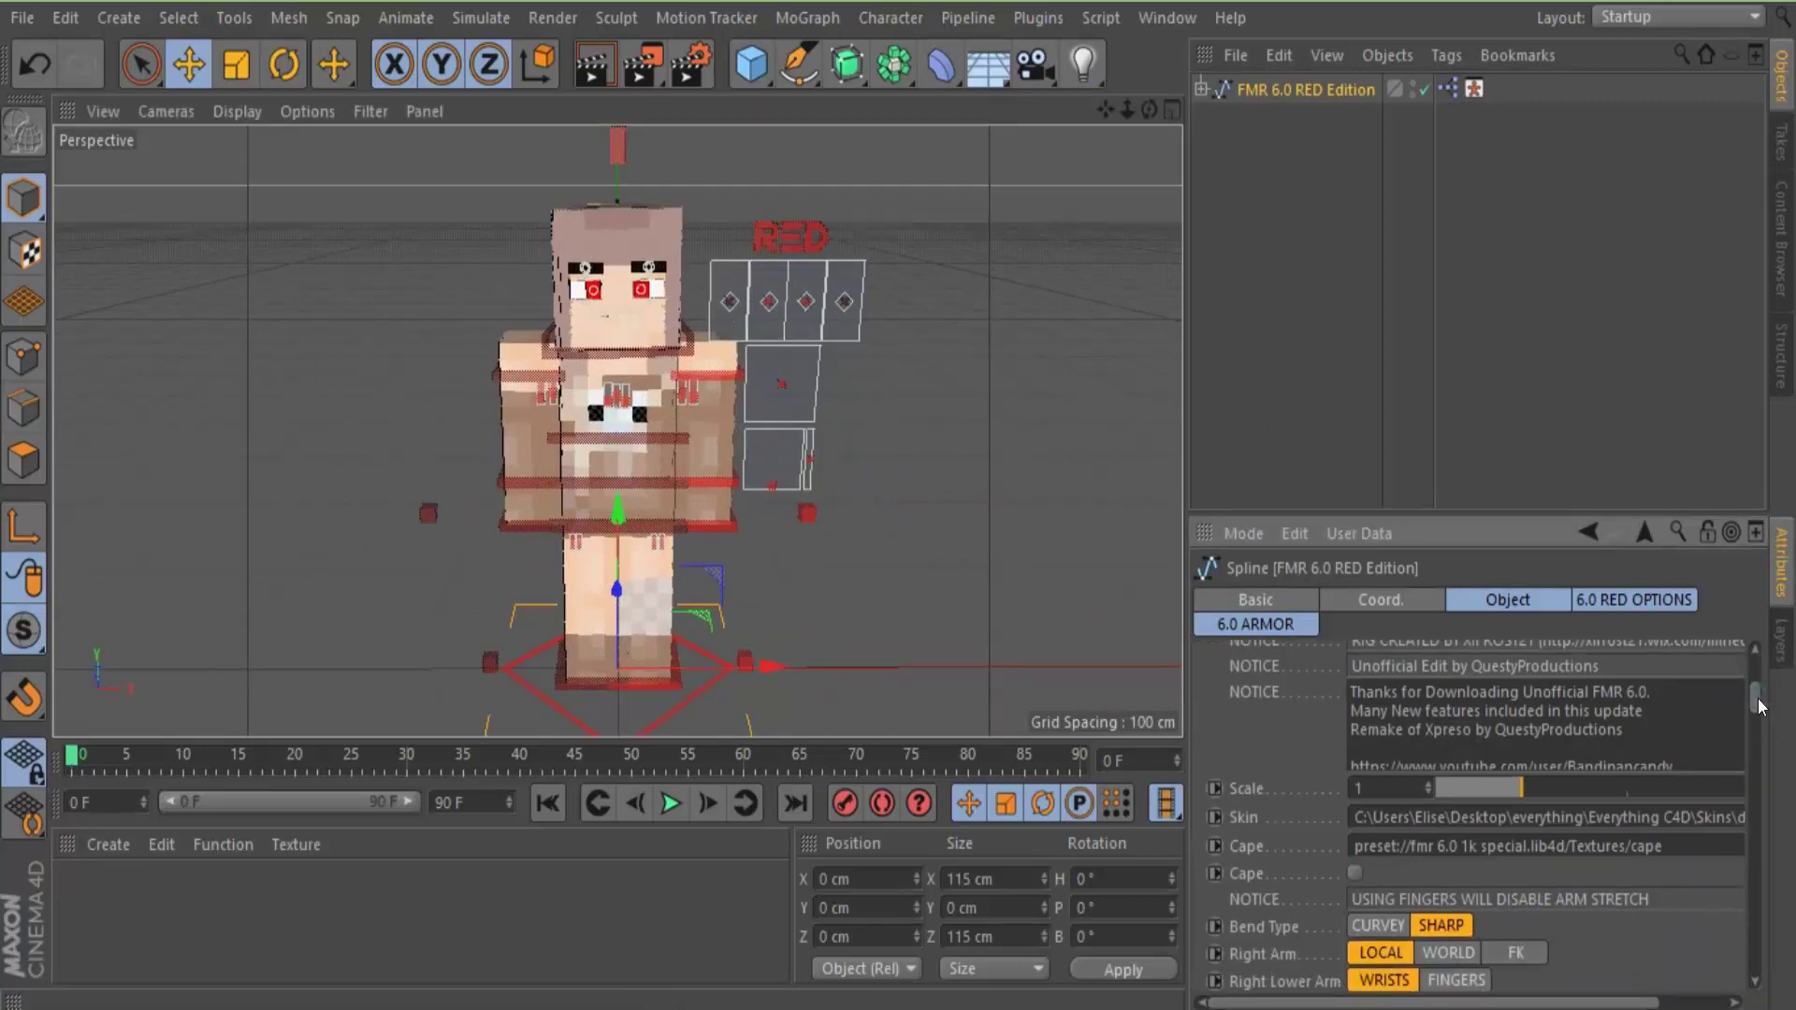
{"action": "left_click_drag", "start_coordinate": [1759, 707], "coordinate": [1759, 723]}
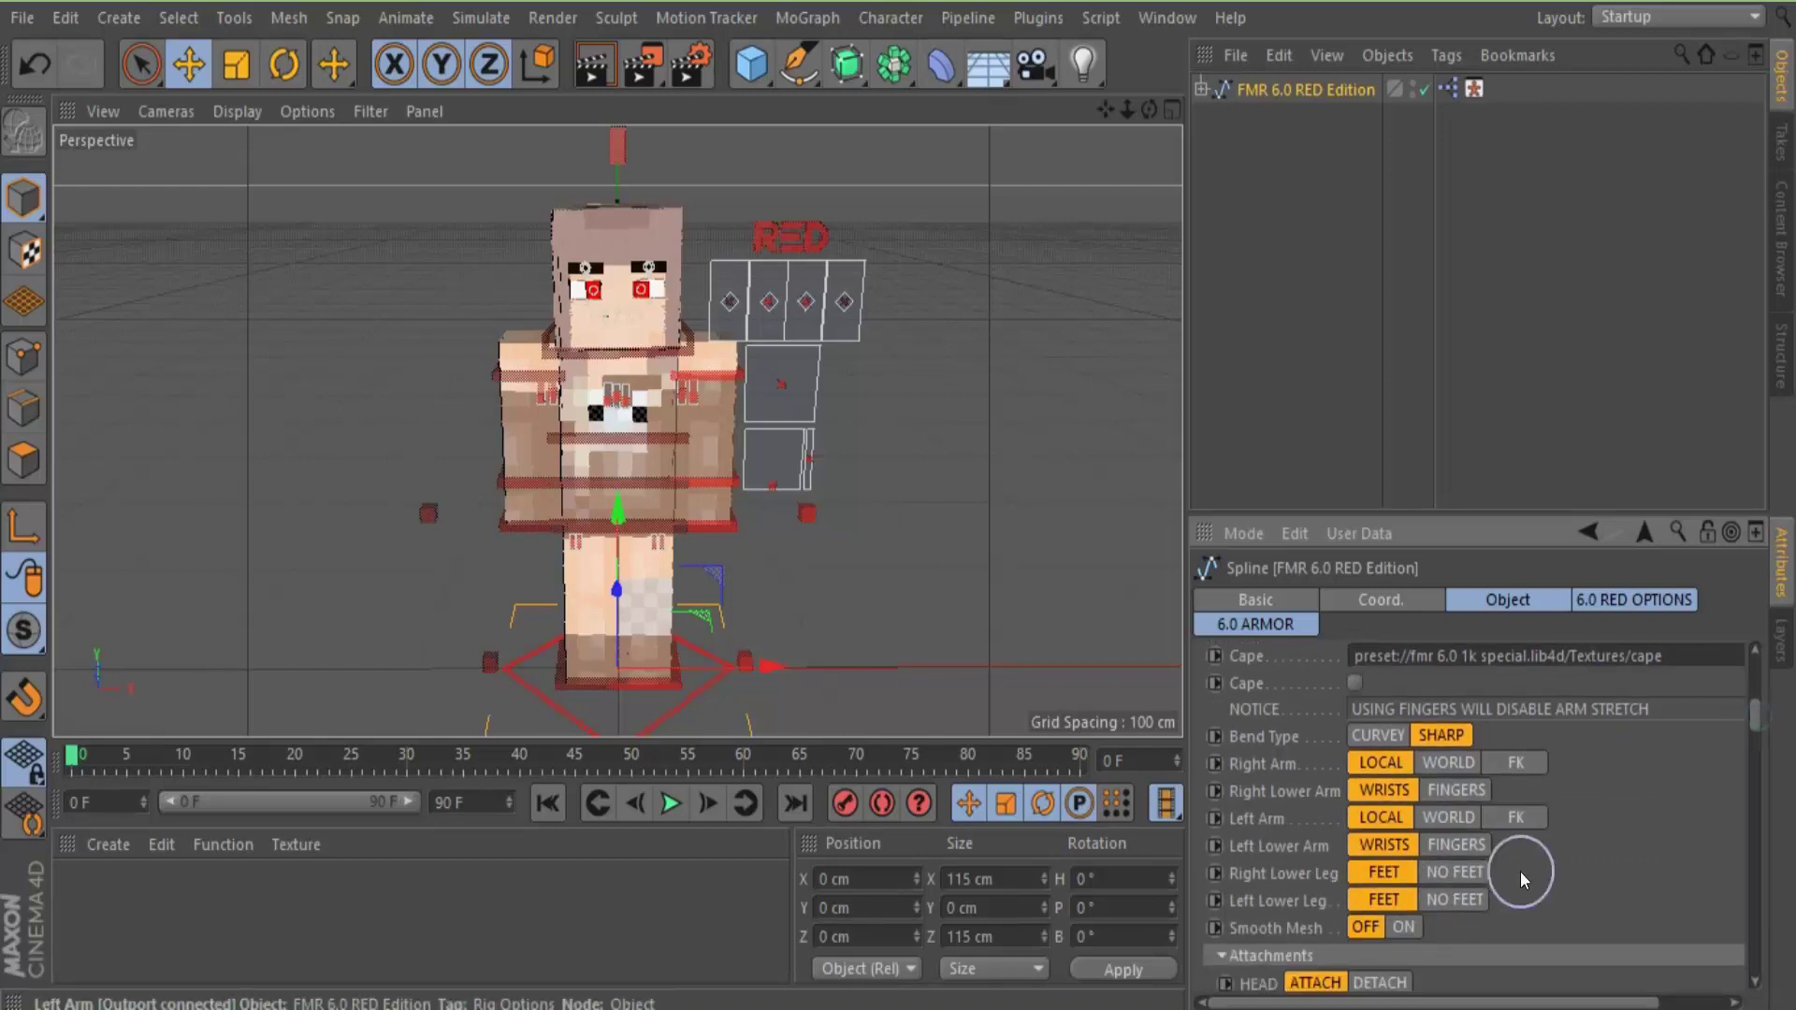
{"action": "left_click", "coordinate": [1454, 871]}
{"action": "left_click", "coordinate": [1454, 899]}
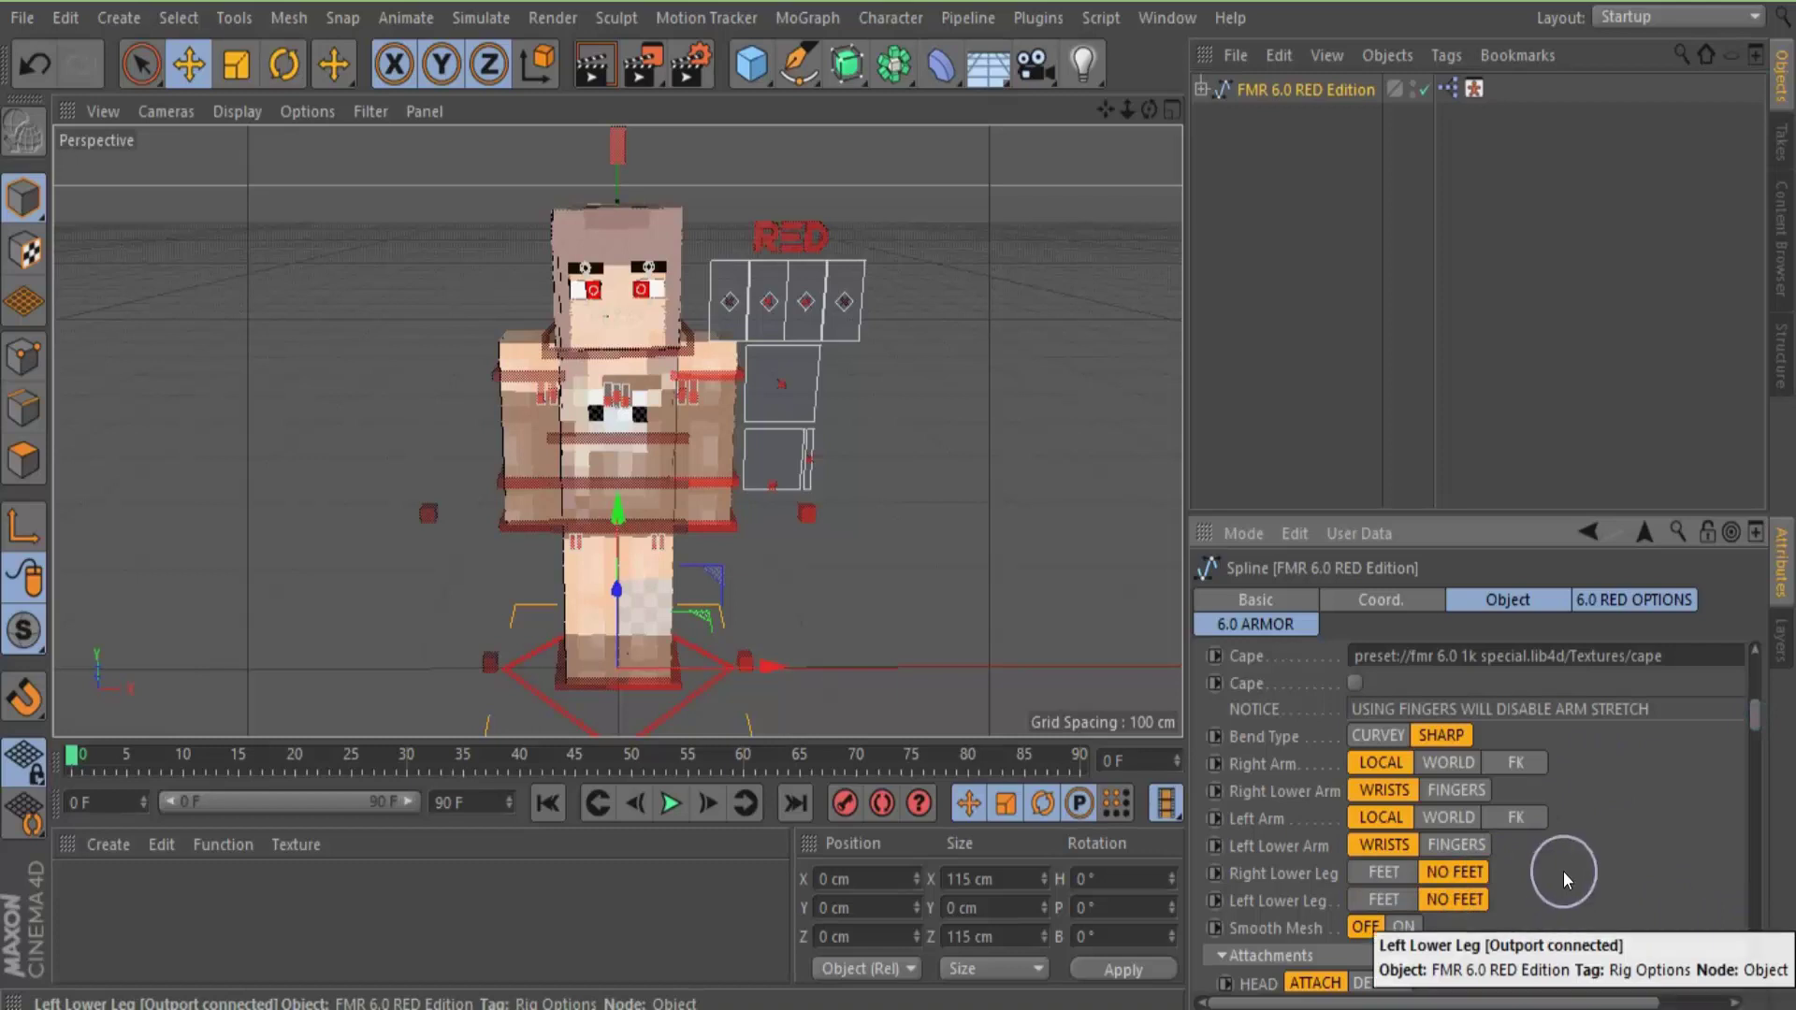
Set the rig's eyes to DOUBLE and the eye height to -0.5
{"action": "scroll", "coordinate": [1758, 736], "scroll_direction": "down", "scroll_amount": 6}
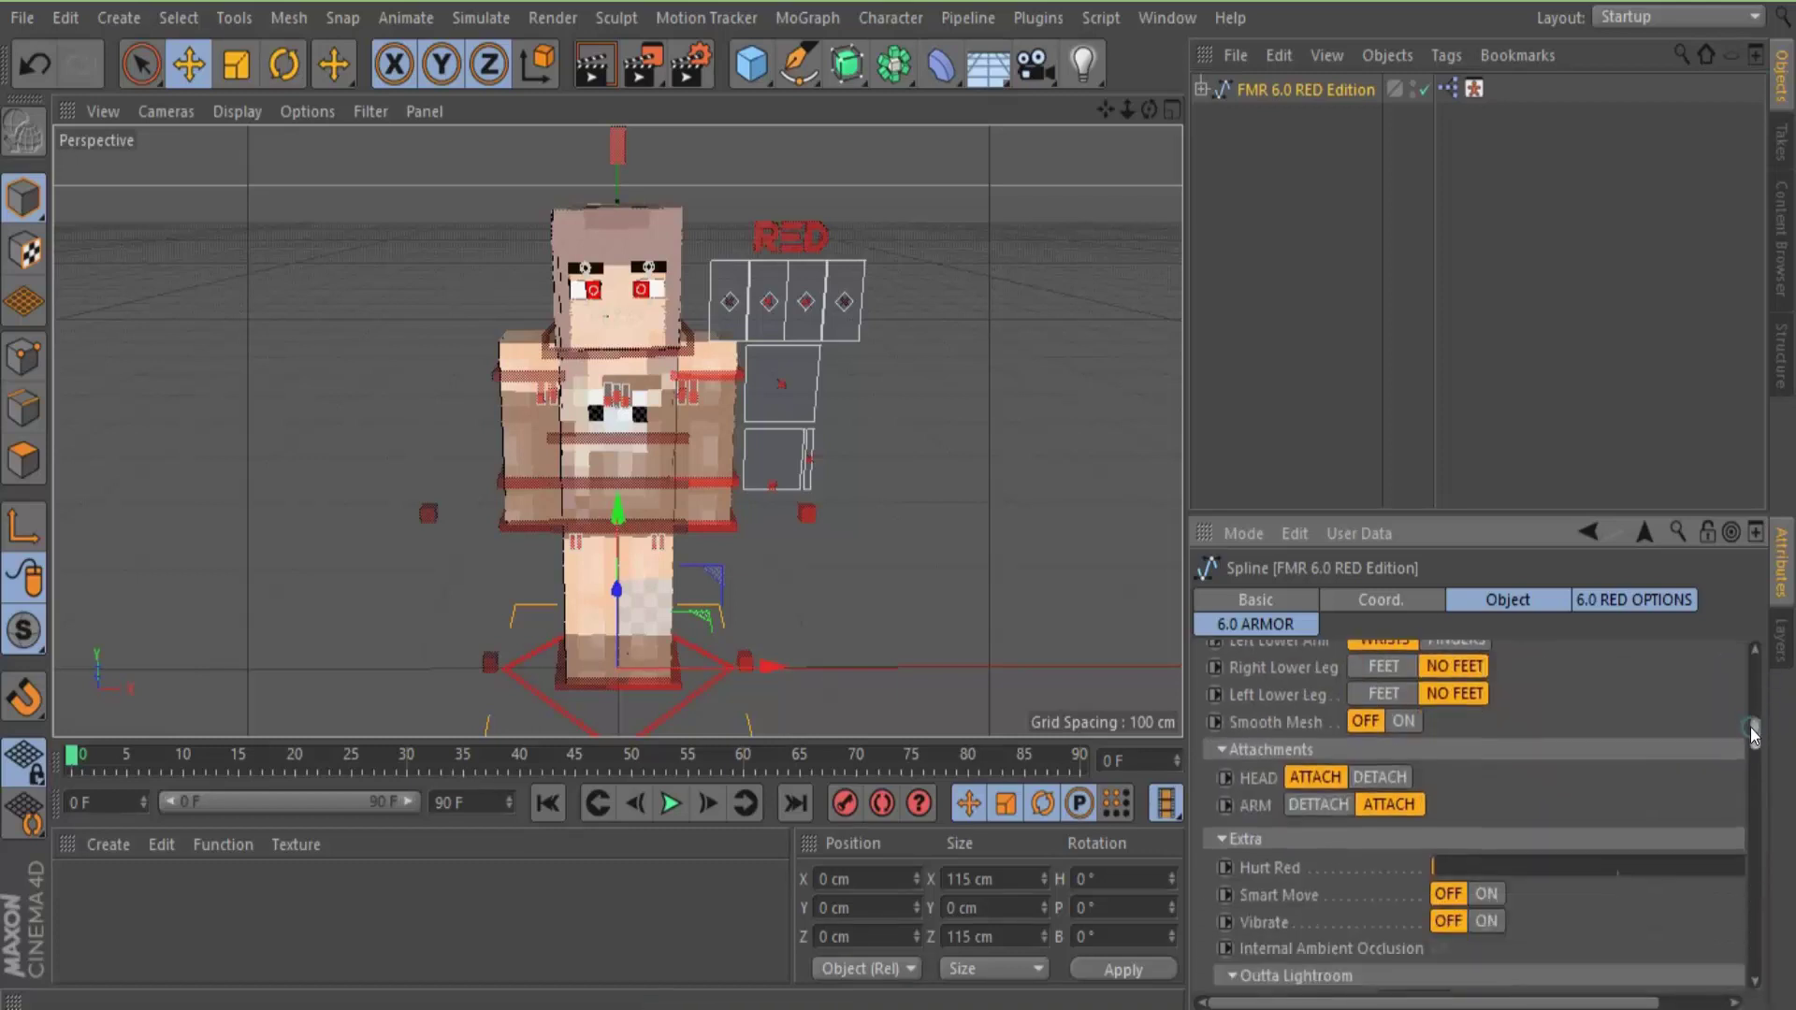
{"action": "left_click_drag", "start_coordinate": [1755, 742], "coordinate": [1756, 797]}
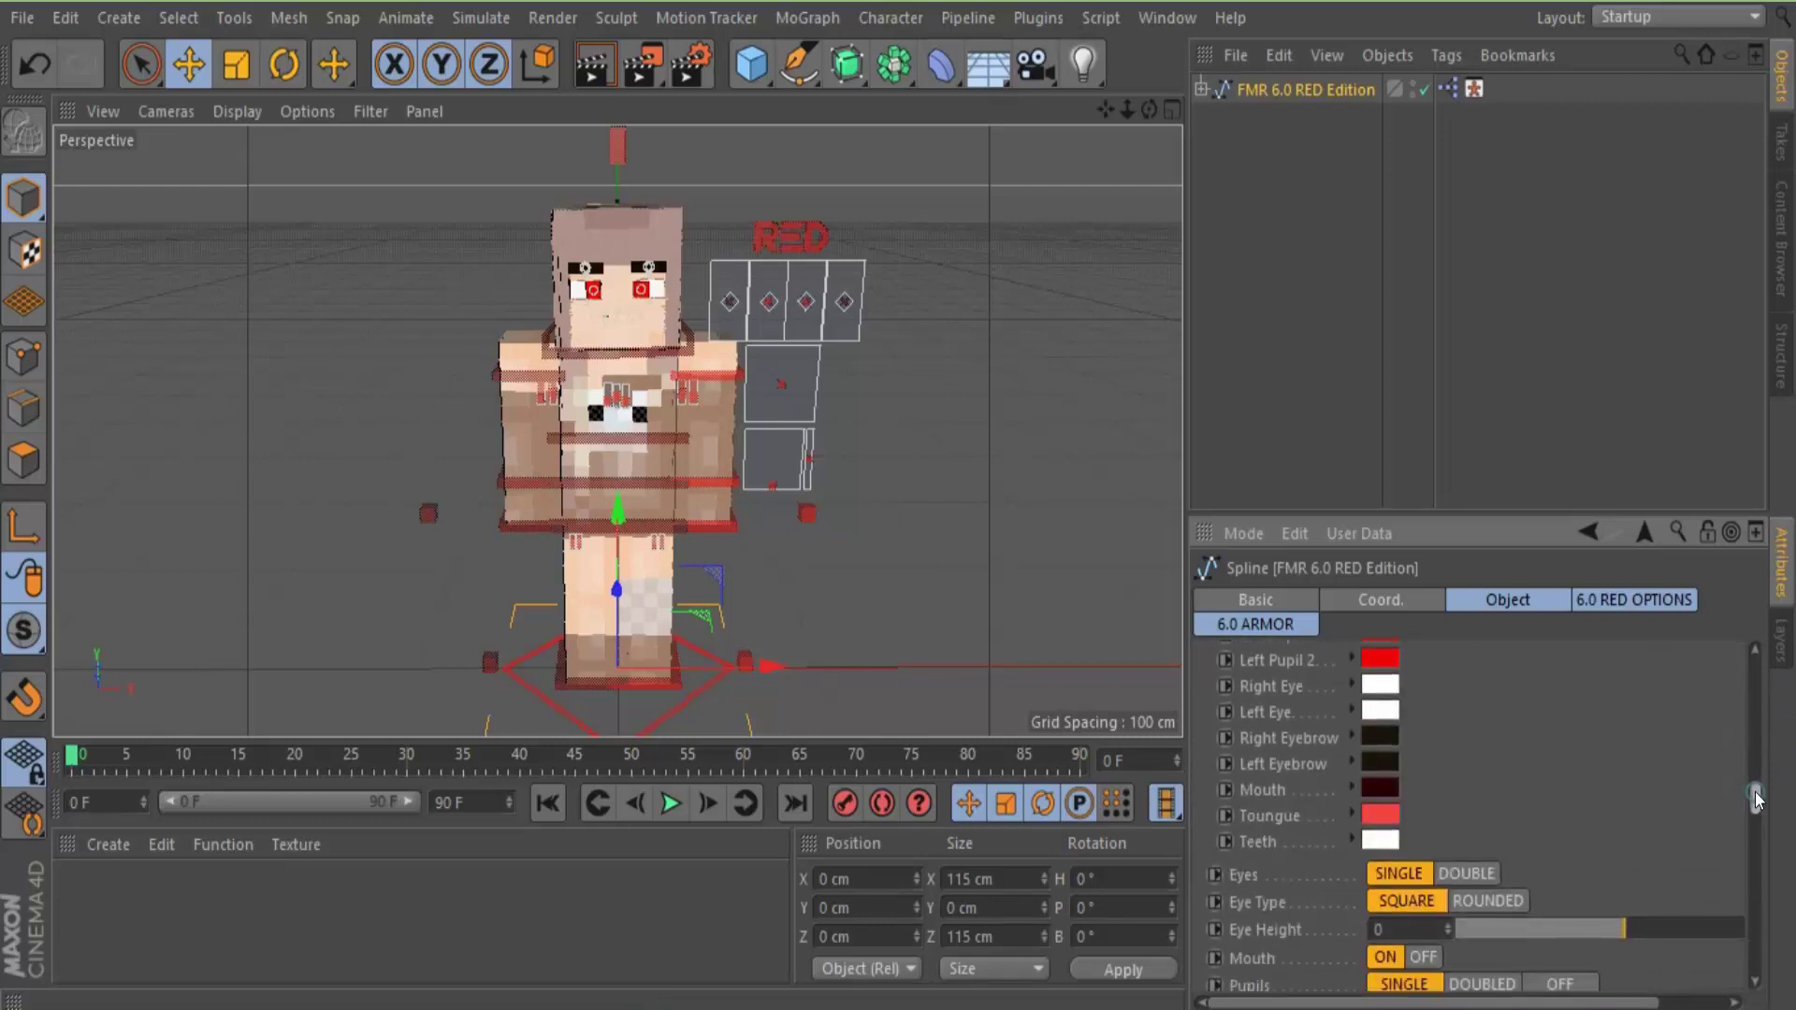
{"action": "left_click", "coordinate": [1485, 873]}
{"action": "left_click_drag", "start_coordinate": [1611, 933], "coordinate": [1570, 929]}
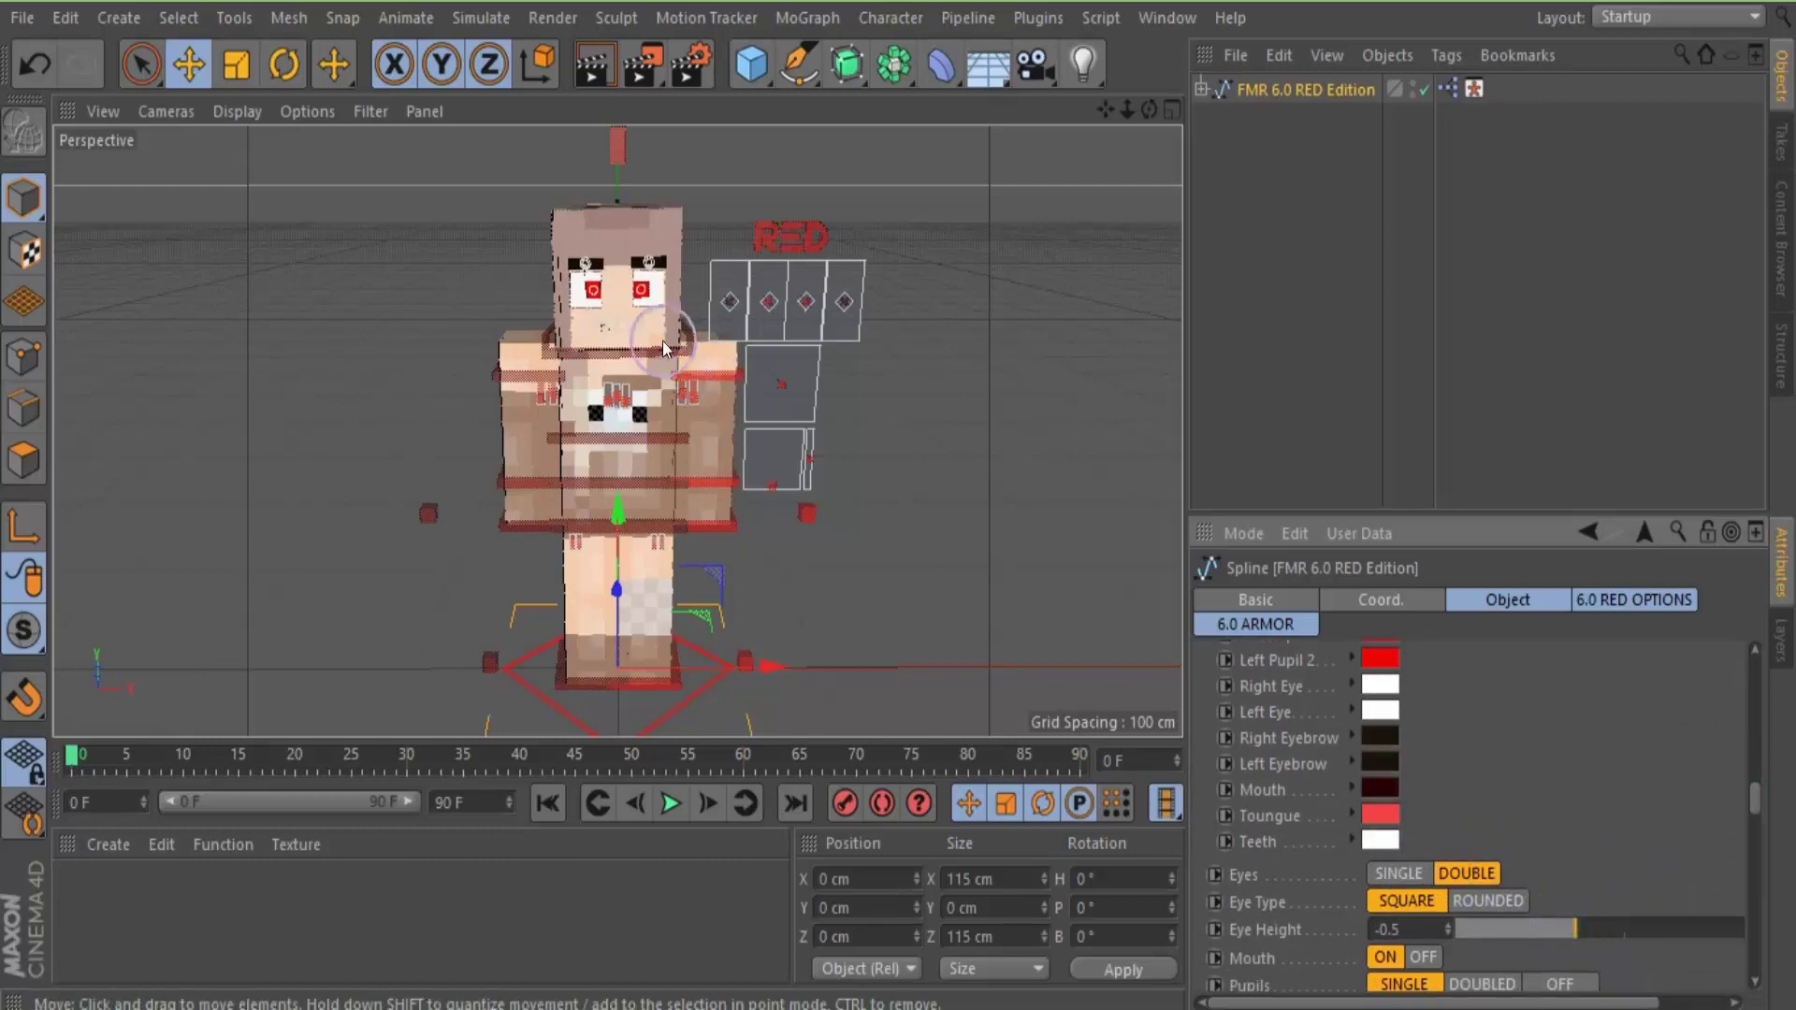
Set the rig's pupils to DOUBLED and its eyebrows to OFF
{"action": "scroll", "coordinate": [1756, 800], "scroll_direction": "down", "scroll_amount": 3}
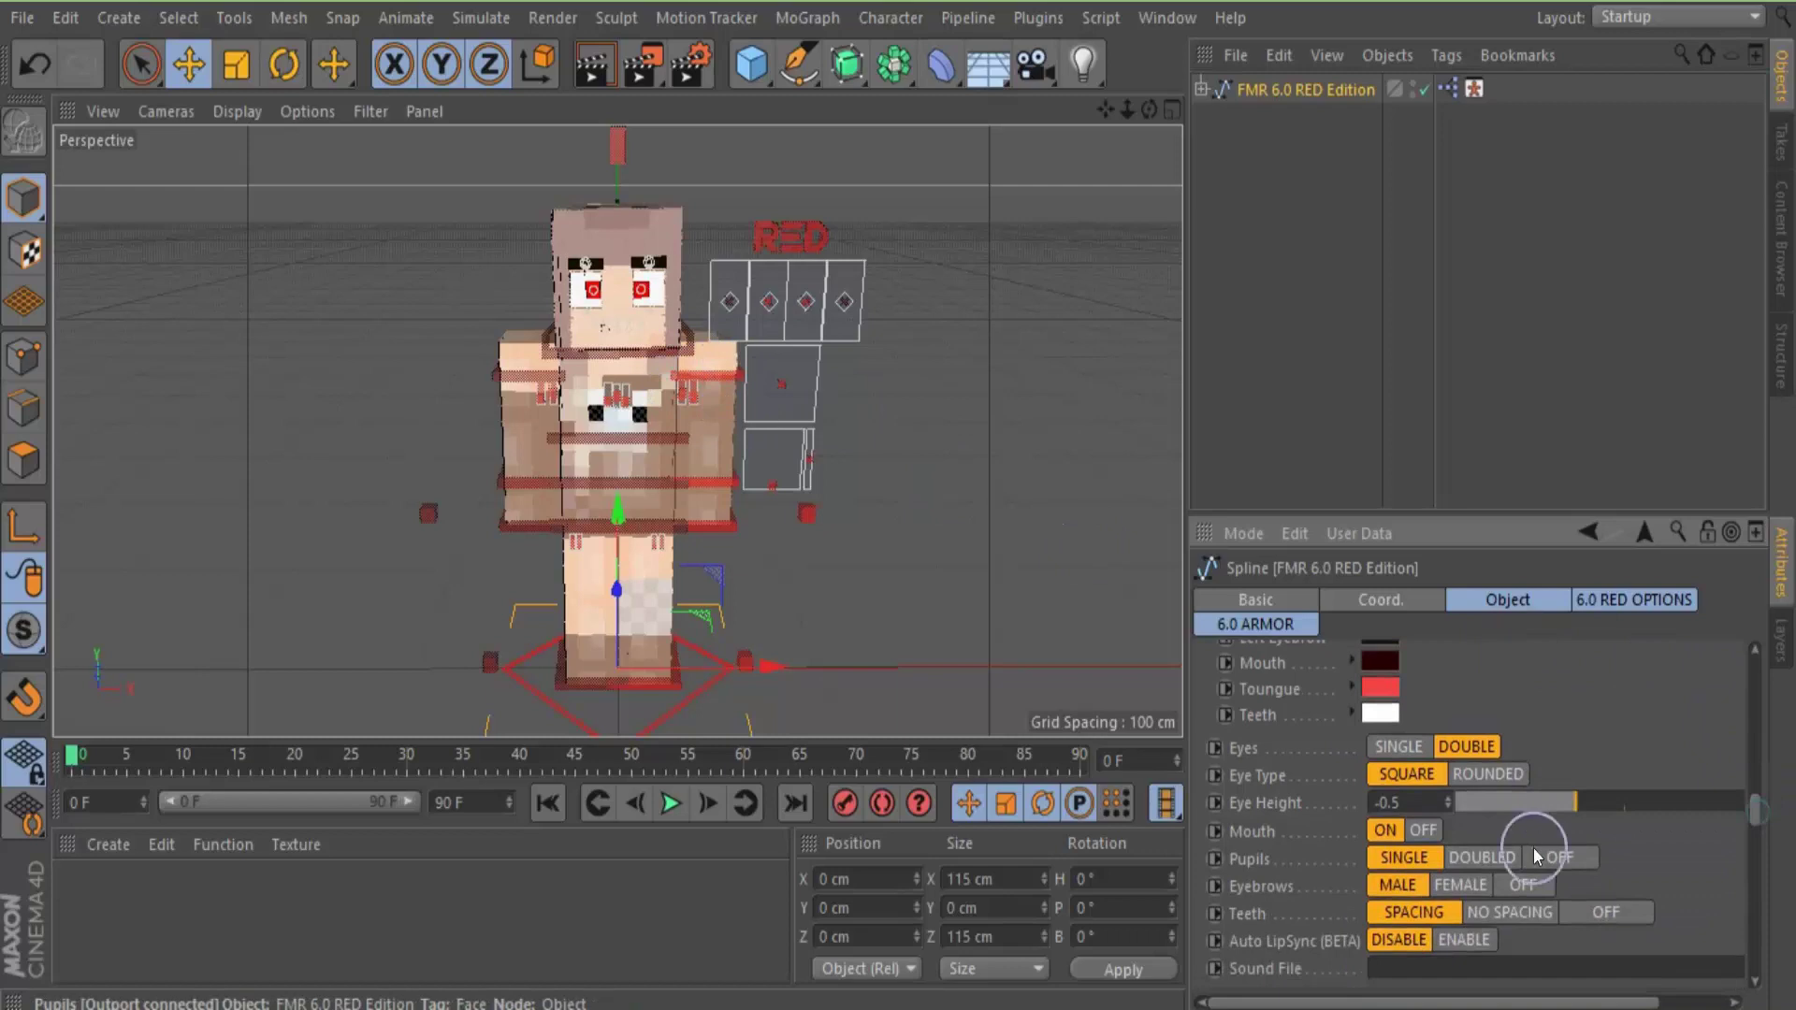
{"action": "left_click", "coordinate": [1483, 857]}
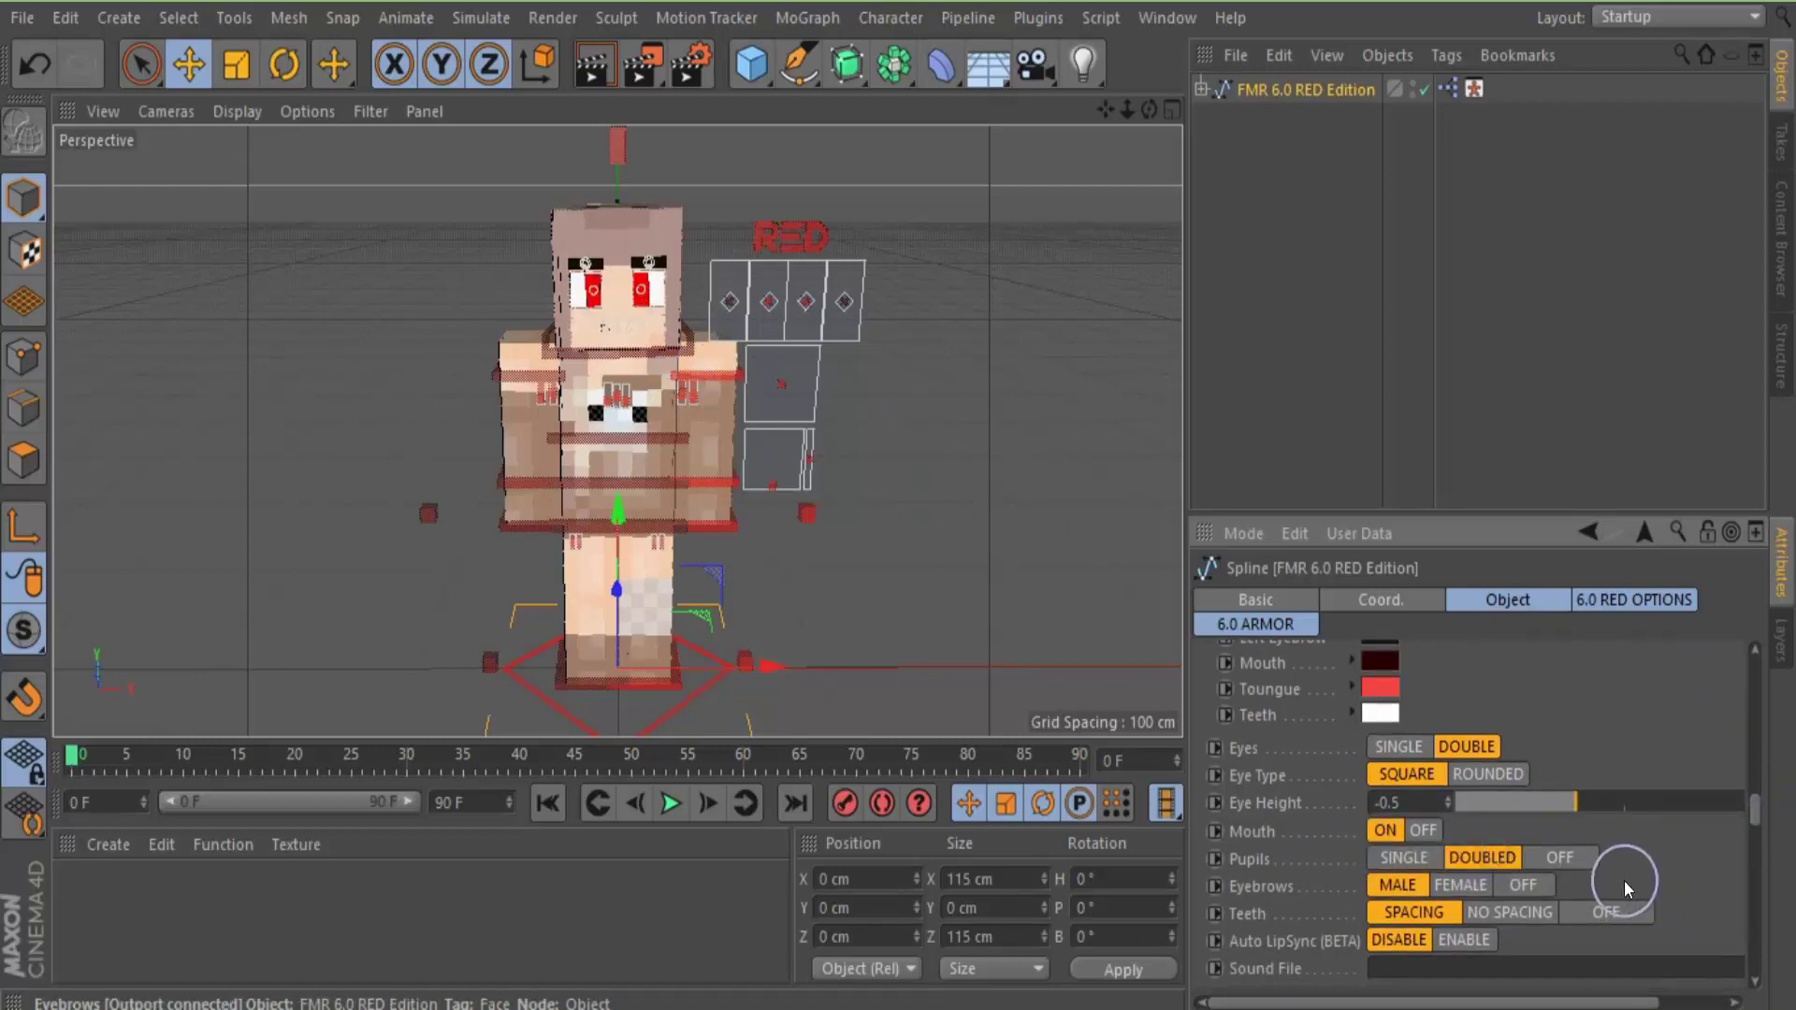
{"action": "left_click", "coordinate": [1523, 885]}
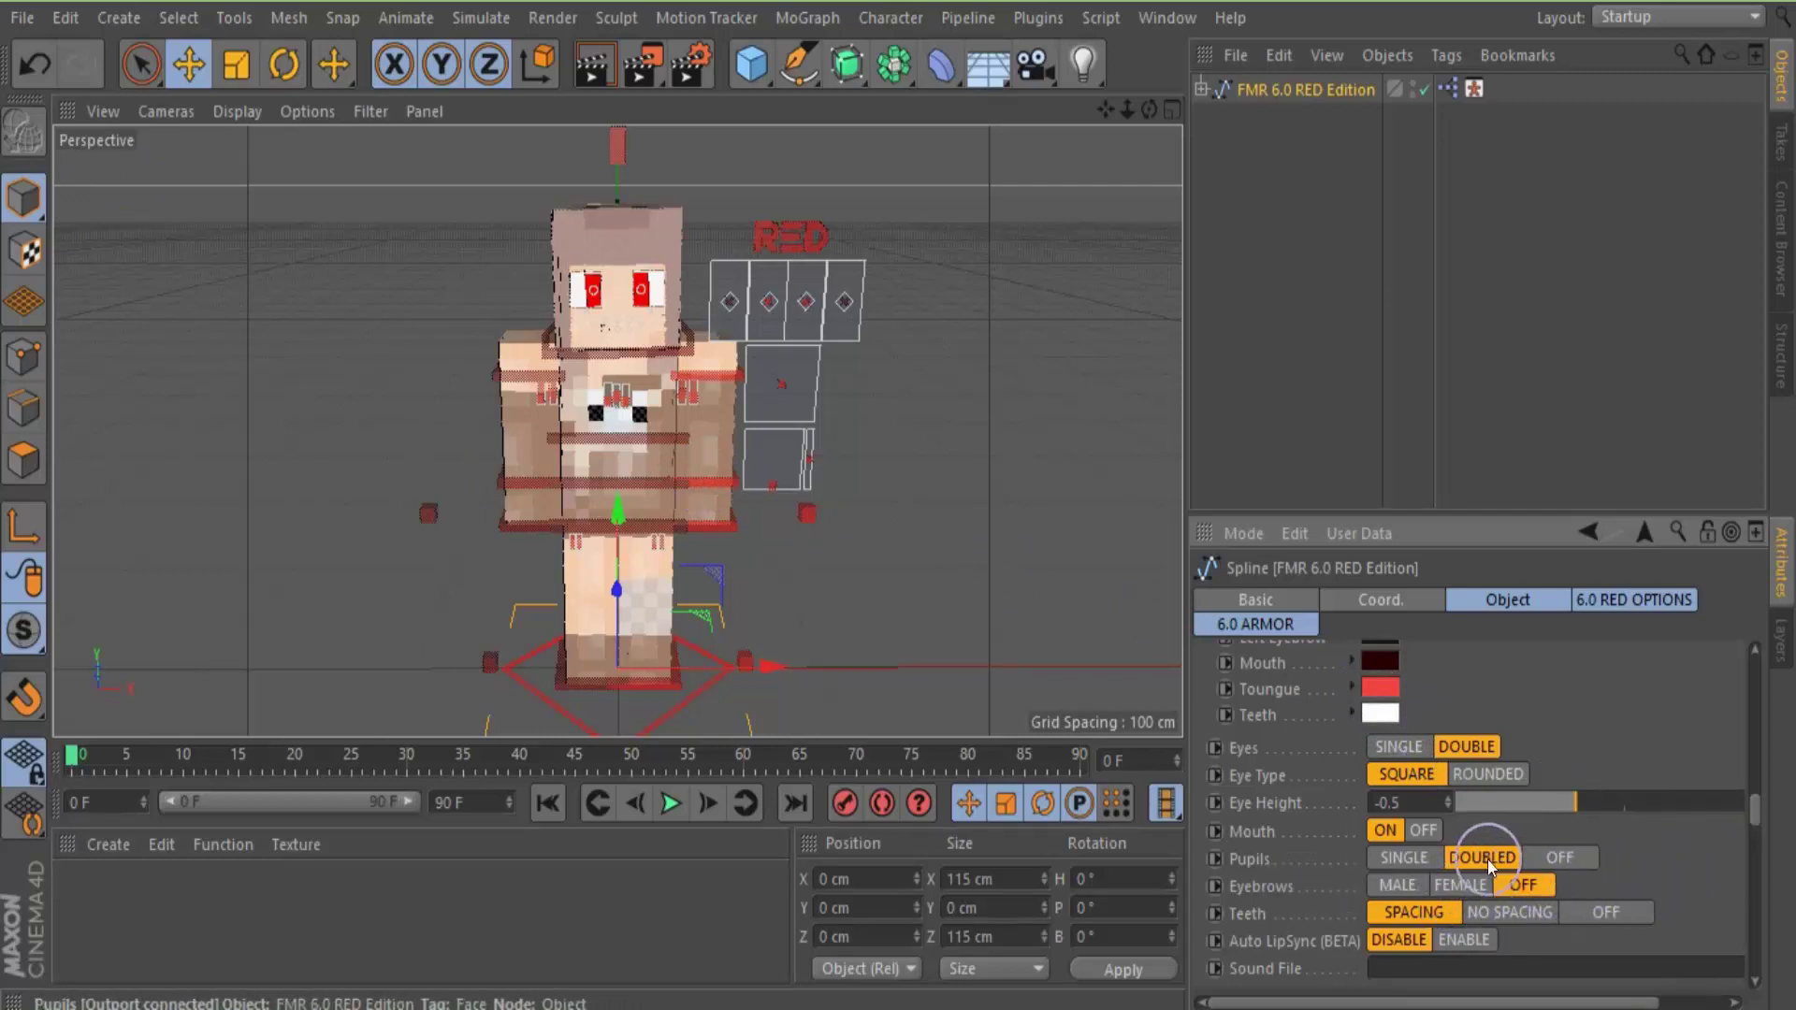
Recolor the Right Pupil and Left Pupil of the rig's face to teal
{"action": "scroll", "coordinate": [1581, 718], "scroll_direction": "up", "scroll_amount": 5}
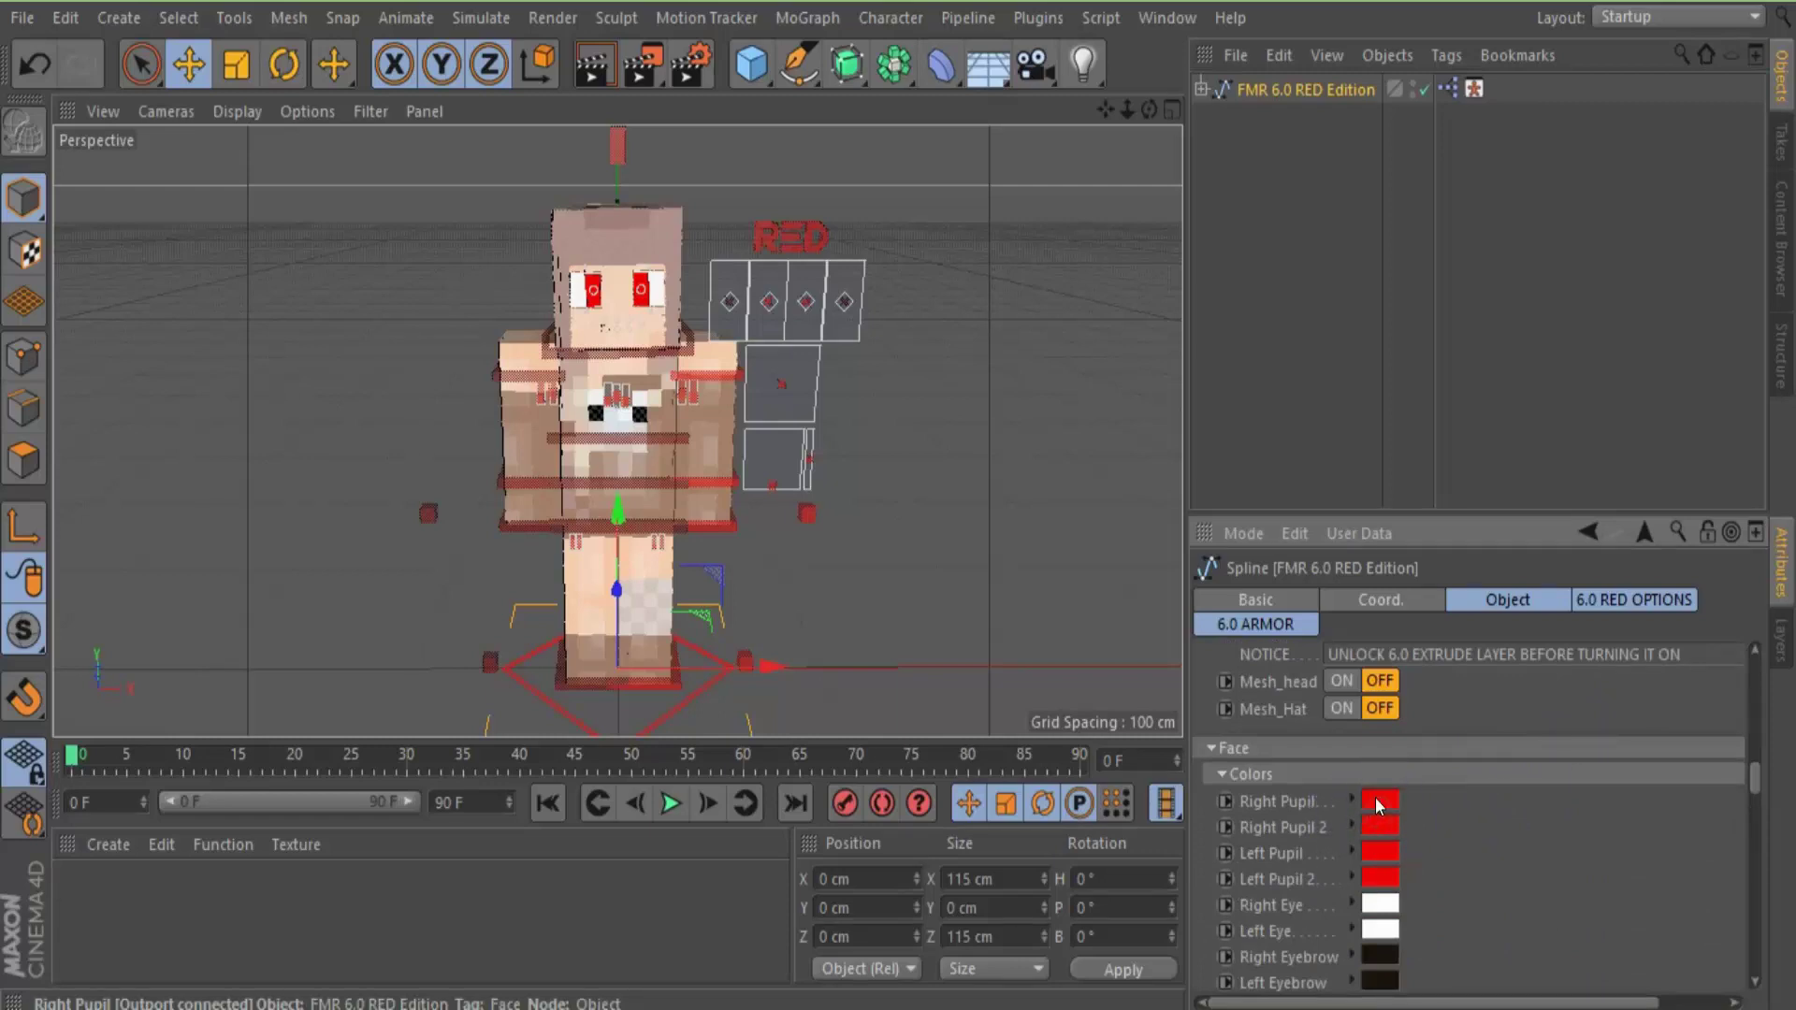
{"action": "left_click", "coordinate": [1377, 796]}
{"action": "mouse_move", "coordinate": [1388, 795]}
{"action": "left_mouse_down"}
{"action": "mouse_move", "coordinate": [1427, 795]}
{"action": "mouse_move", "coordinate": [1427, 862]}
{"action": "mouse_move", "coordinate": [1406, 832]}
{"action": "left_mouse_up"}
{"action": "left_click", "coordinate": [1411, 828]}
{"action": "left_click", "coordinate": [1470, 857]}
{"action": "left_click", "coordinate": [1325, 892]}
{"action": "left_click", "coordinate": [1384, 848]}
{"action": "left_click", "coordinate": [1479, 909]}
{"action": "left_click", "coordinate": [1343, 945]}
Adjust the Right Pupil color to hue 171°, saturation 58% and value 66%
{"action": "left_click", "coordinate": [1391, 799]}
{"action": "left_click", "coordinate": [1440, 799]}
{"action": "left_click", "coordinate": [1464, 830]}
{"action": "left_click", "coordinate": [1439, 800]}
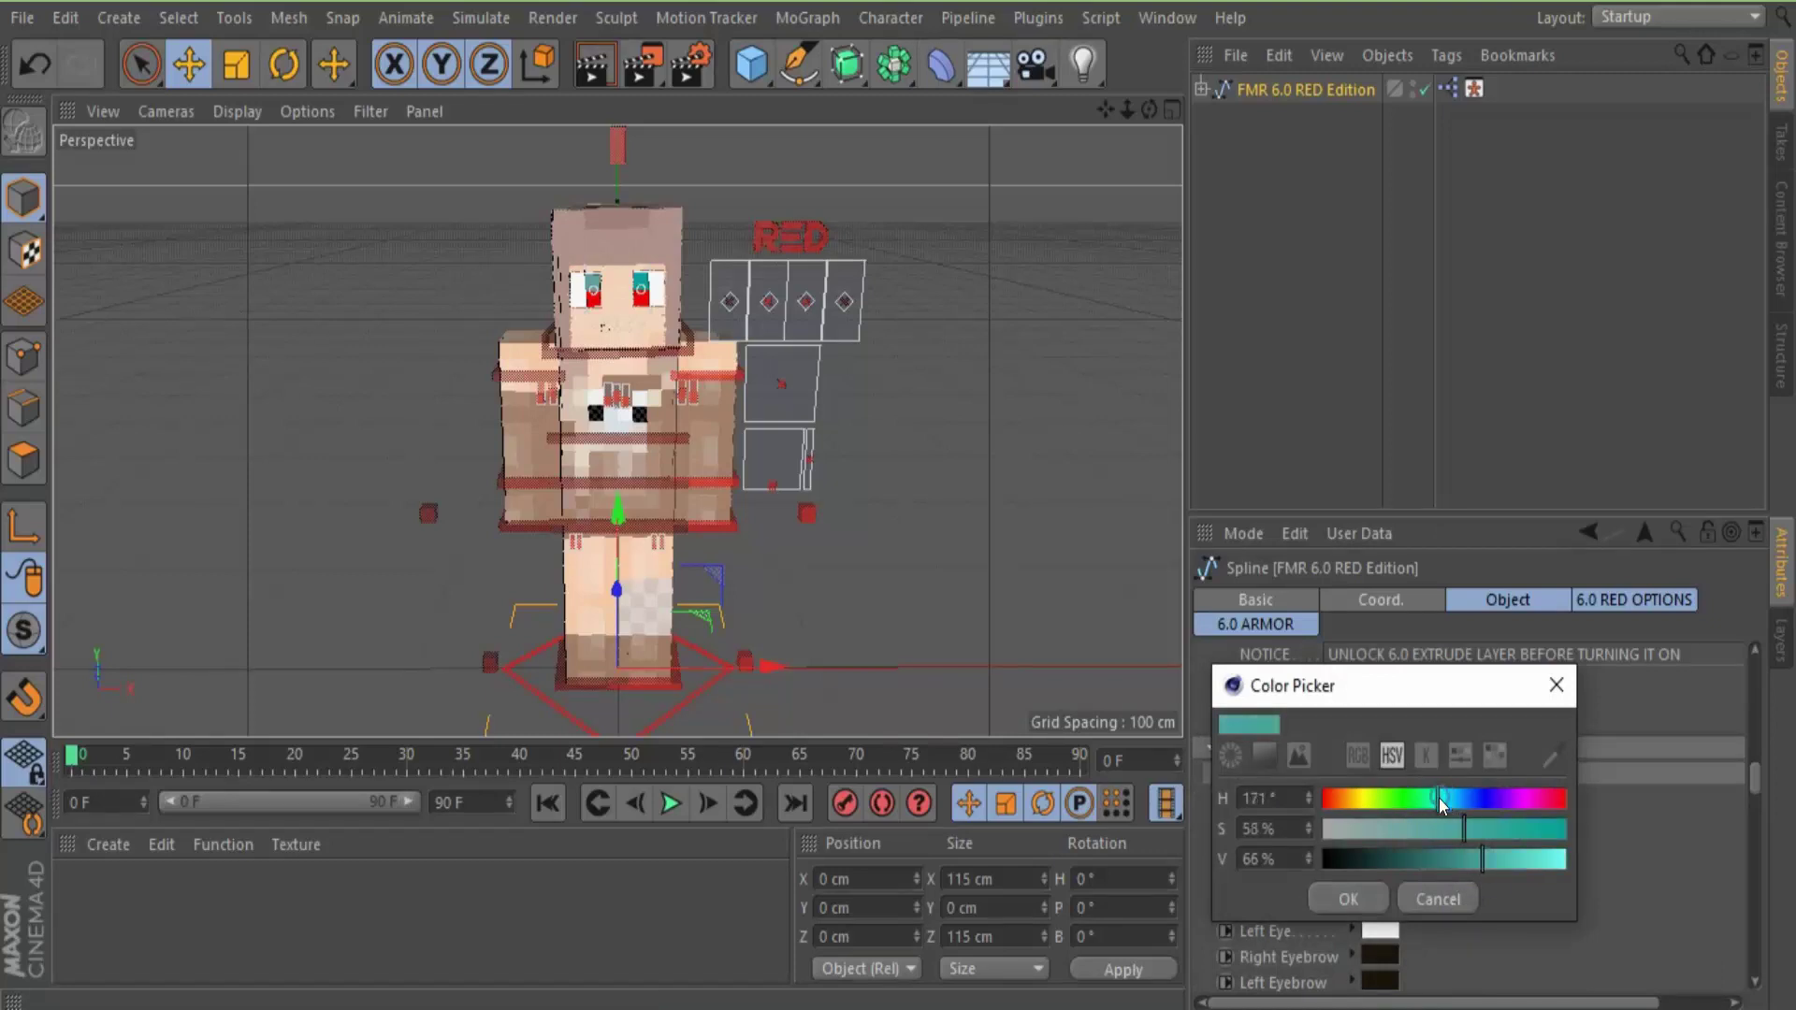
{"action": "left_click", "coordinate": [1348, 898]}
Recolor Right Pupil 2 to a muted teal
{"action": "left_click", "coordinate": [1388, 823]}
{"action": "left_click", "coordinate": [1436, 823]}
{"action": "left_click", "coordinate": [1432, 852]}
{"action": "left_click_drag", "start_coordinate": [1449, 882], "coordinate": [1476, 882]}
{"action": "left_click", "coordinate": [1347, 922]}
Set the rig's Left Pupil 2 color to hue 171°, saturation 42% and value 62%
{"action": "left_click", "coordinate": [1388, 878]}
{"action": "left_click", "coordinate": [1436, 879]}
{"action": "left_click", "coordinate": [1465, 940]}
{"action": "left_click", "coordinate": [1428, 910]}
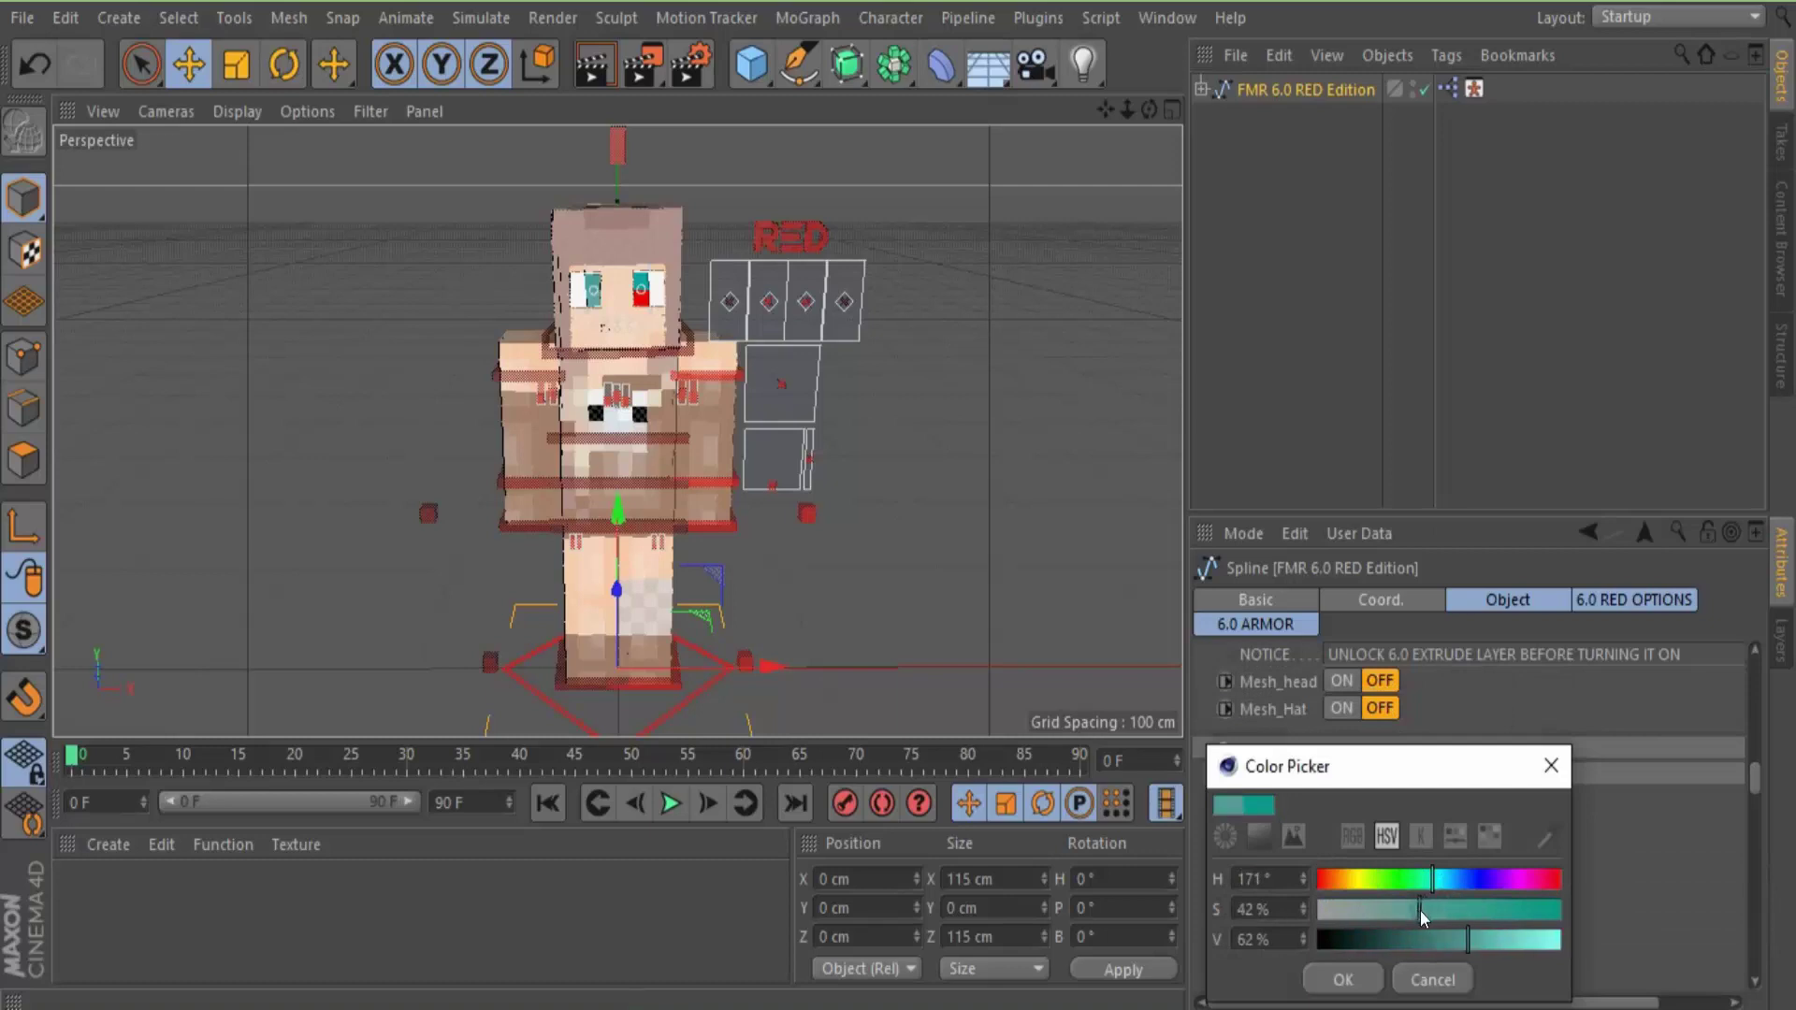
{"action": "left_click", "coordinate": [1347, 979]}
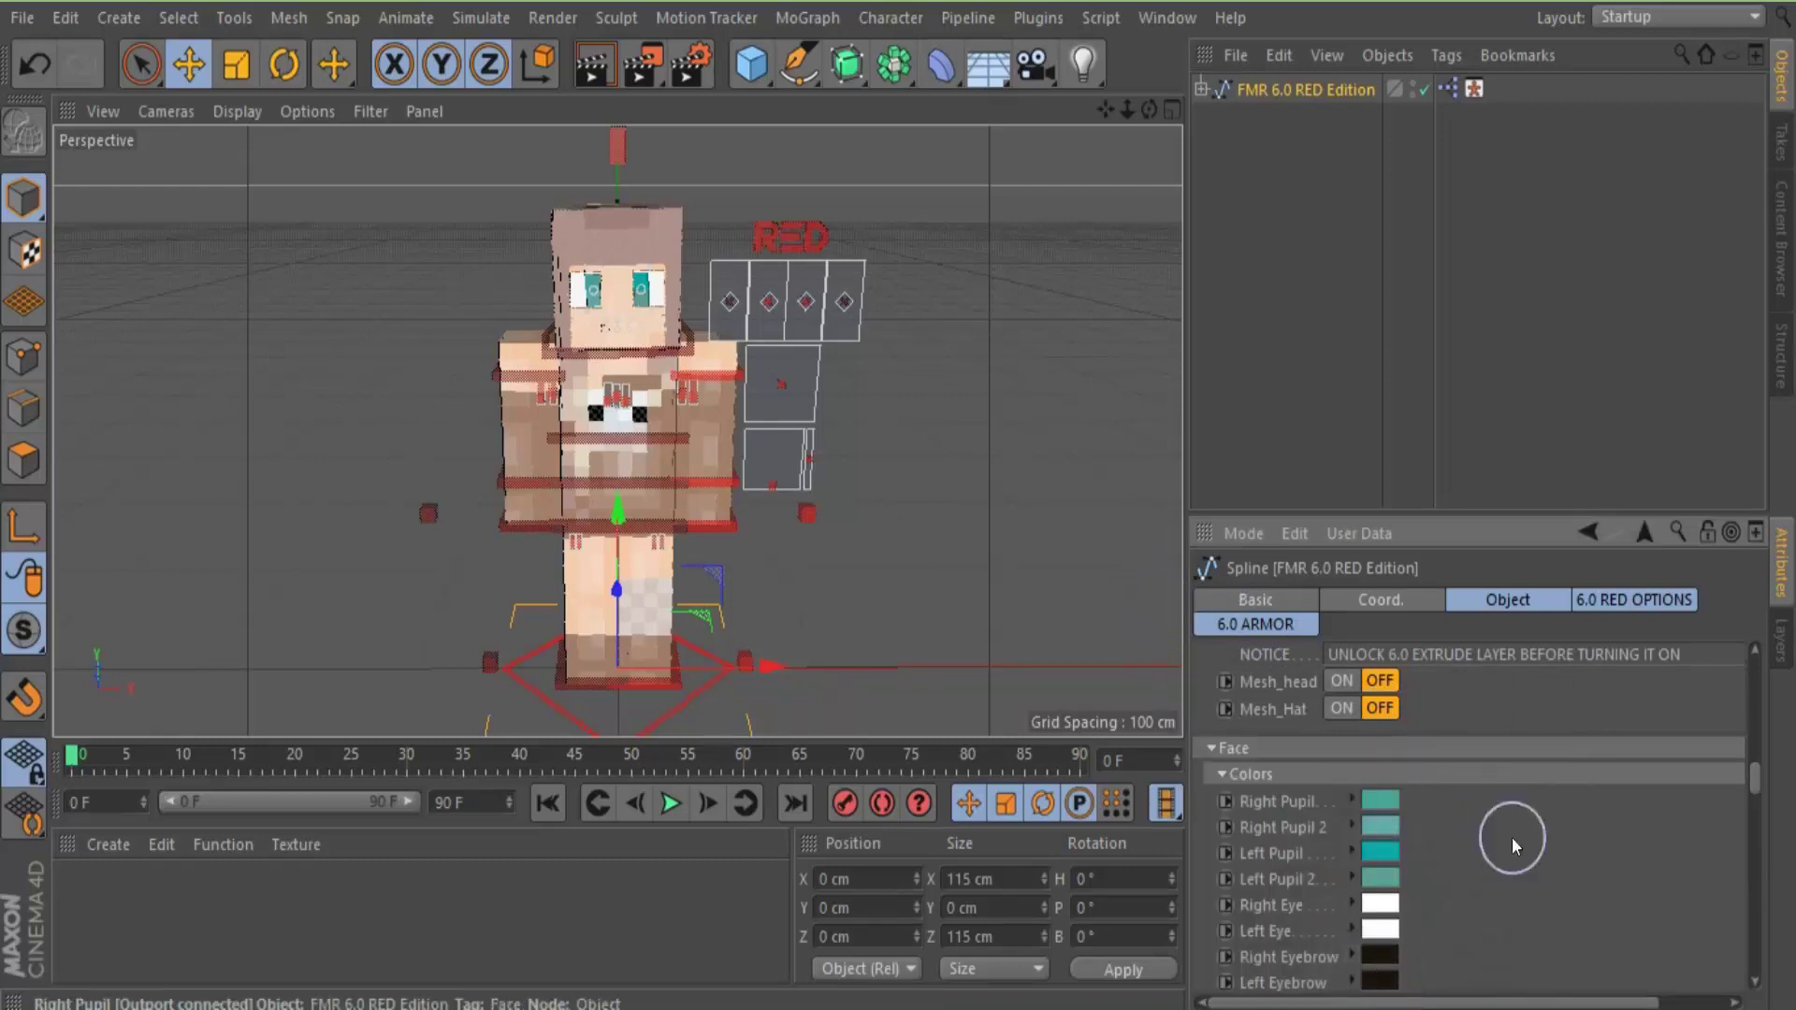
Switch the rig's Body option under Body Parts to ALEX
{"action": "scroll", "coordinate": [1756, 790], "scroll_direction": "down", "scroll_amount": 3}
{"action": "left_click_drag", "start_coordinate": [1755, 791], "coordinate": [1756, 838]}
{"action": "left_click", "coordinate": [1351, 839]}
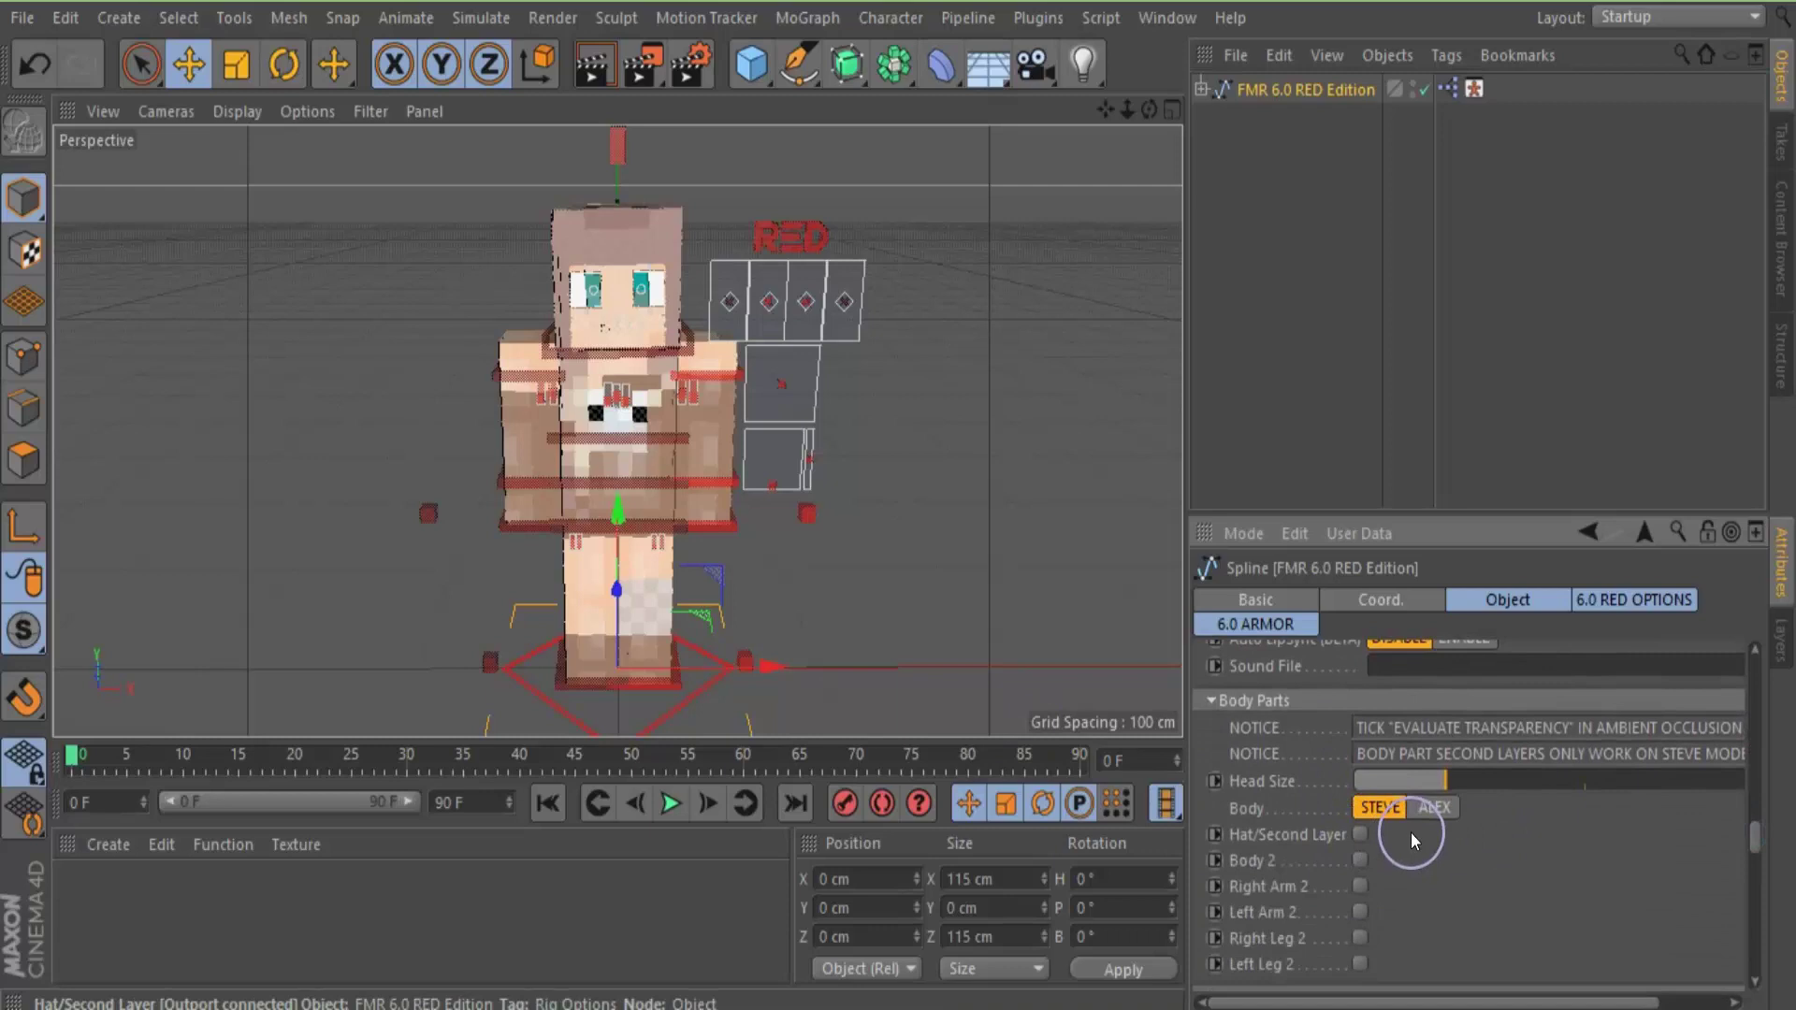
{"action": "left_click", "coordinate": [1431, 806]}
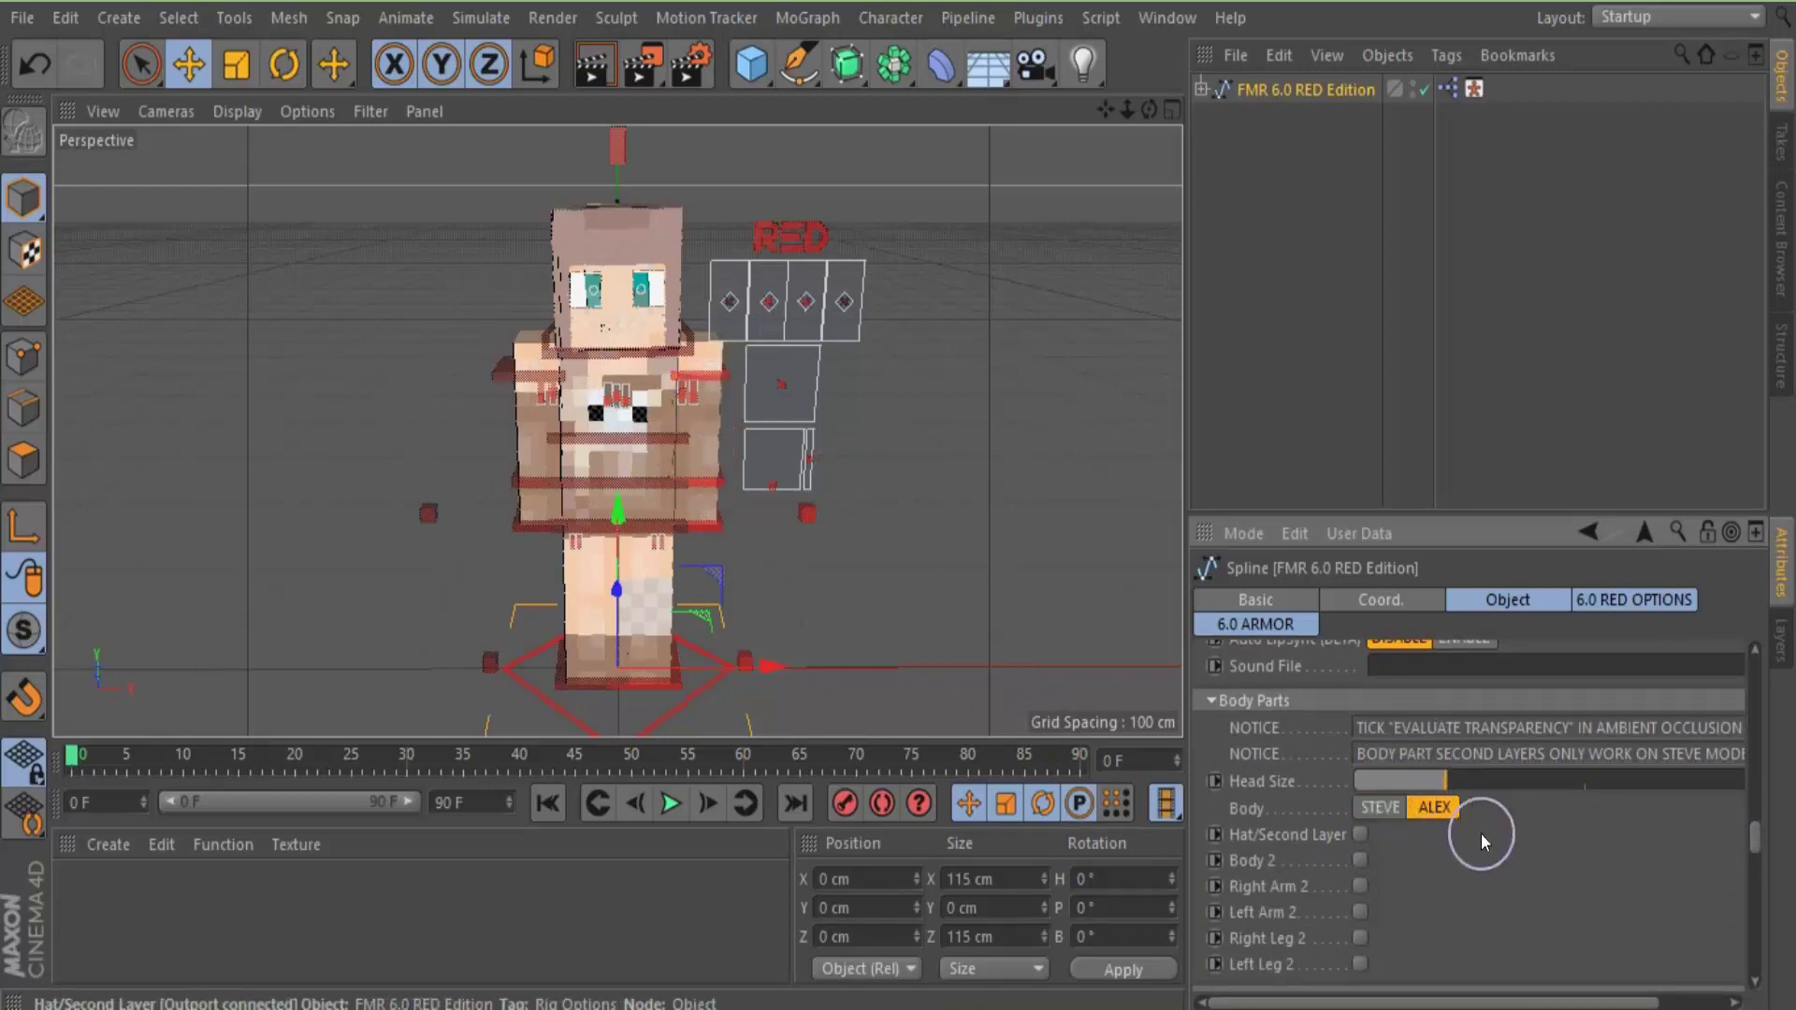
Enable Hat/Second Layer, Body 2, Right Arm 2, Left Arm 2, Right Leg 2 and Left Leg 2
{"action": "scroll", "coordinate": [1760, 835], "scroll_direction": "down", "scroll_amount": 2}
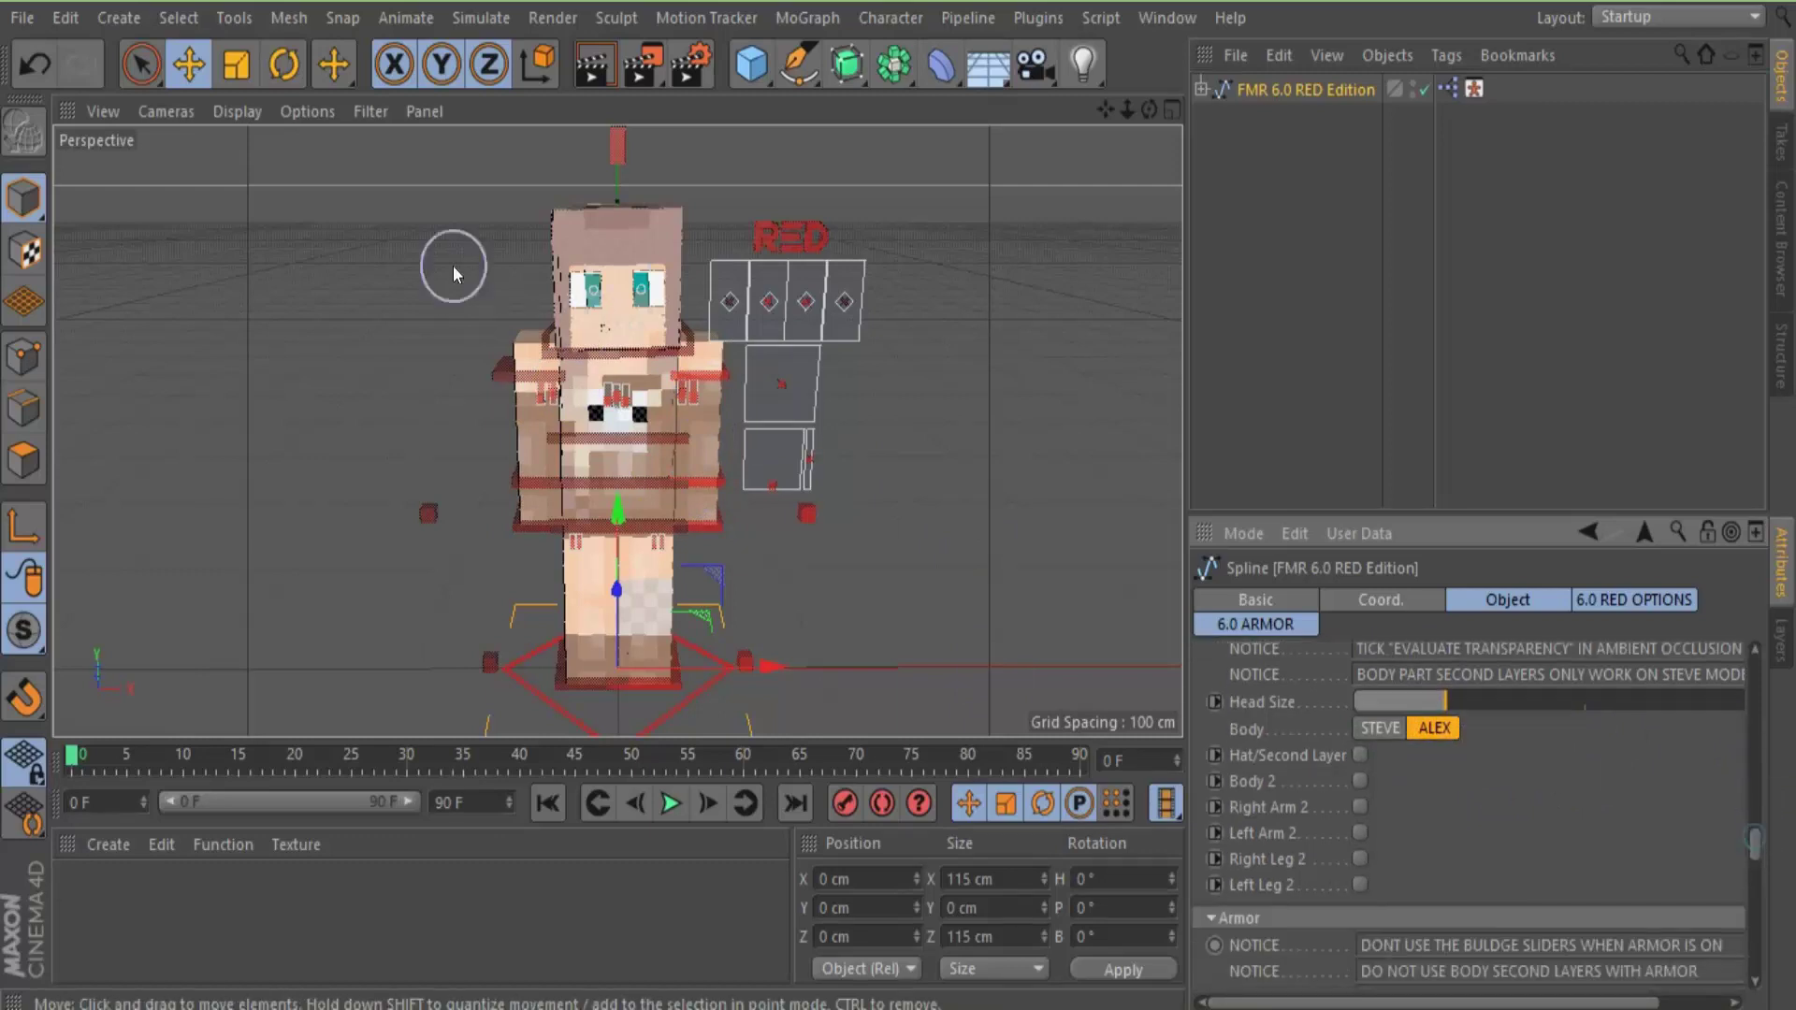
{"action": "left_click", "coordinate": [1361, 783]}
{"action": "left_click", "coordinate": [1358, 806]}
{"action": "left_click", "coordinate": [1359, 832]}
{"action": "left_click", "coordinate": [1358, 859]}
{"action": "left_click", "coordinate": [1362, 884]}
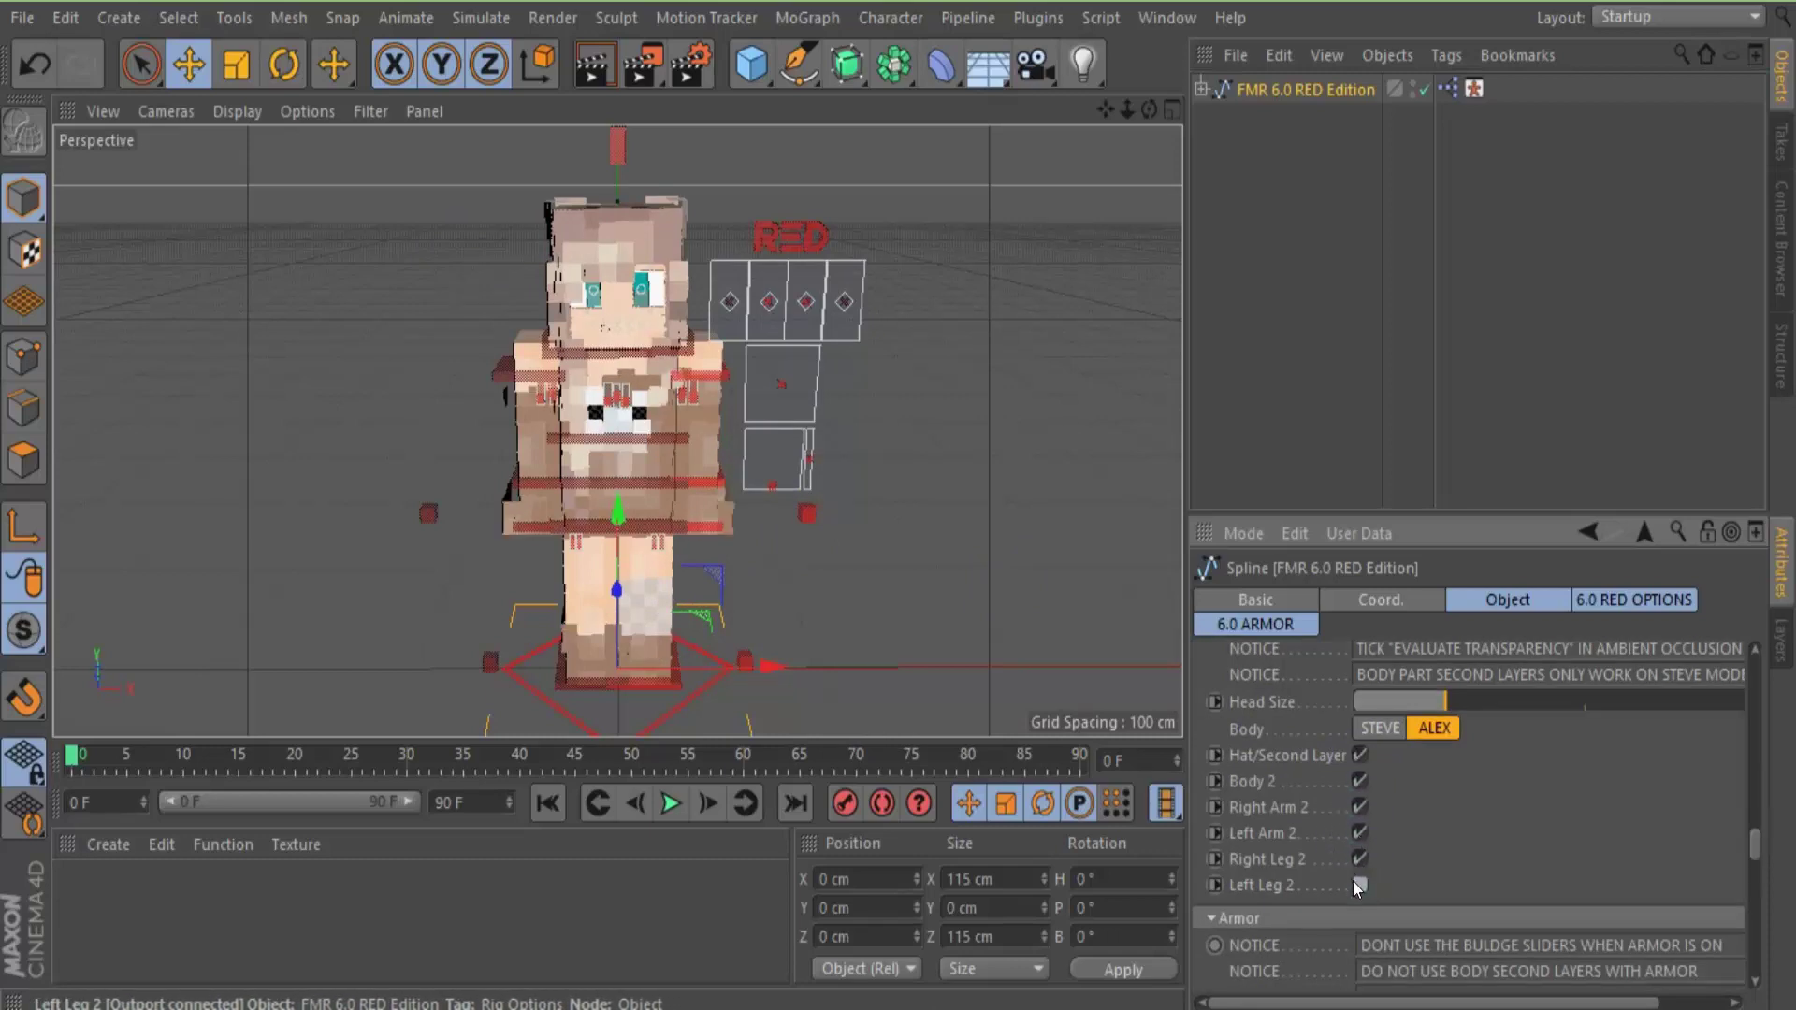
{"action": "left_click", "coordinate": [1271, 845]}
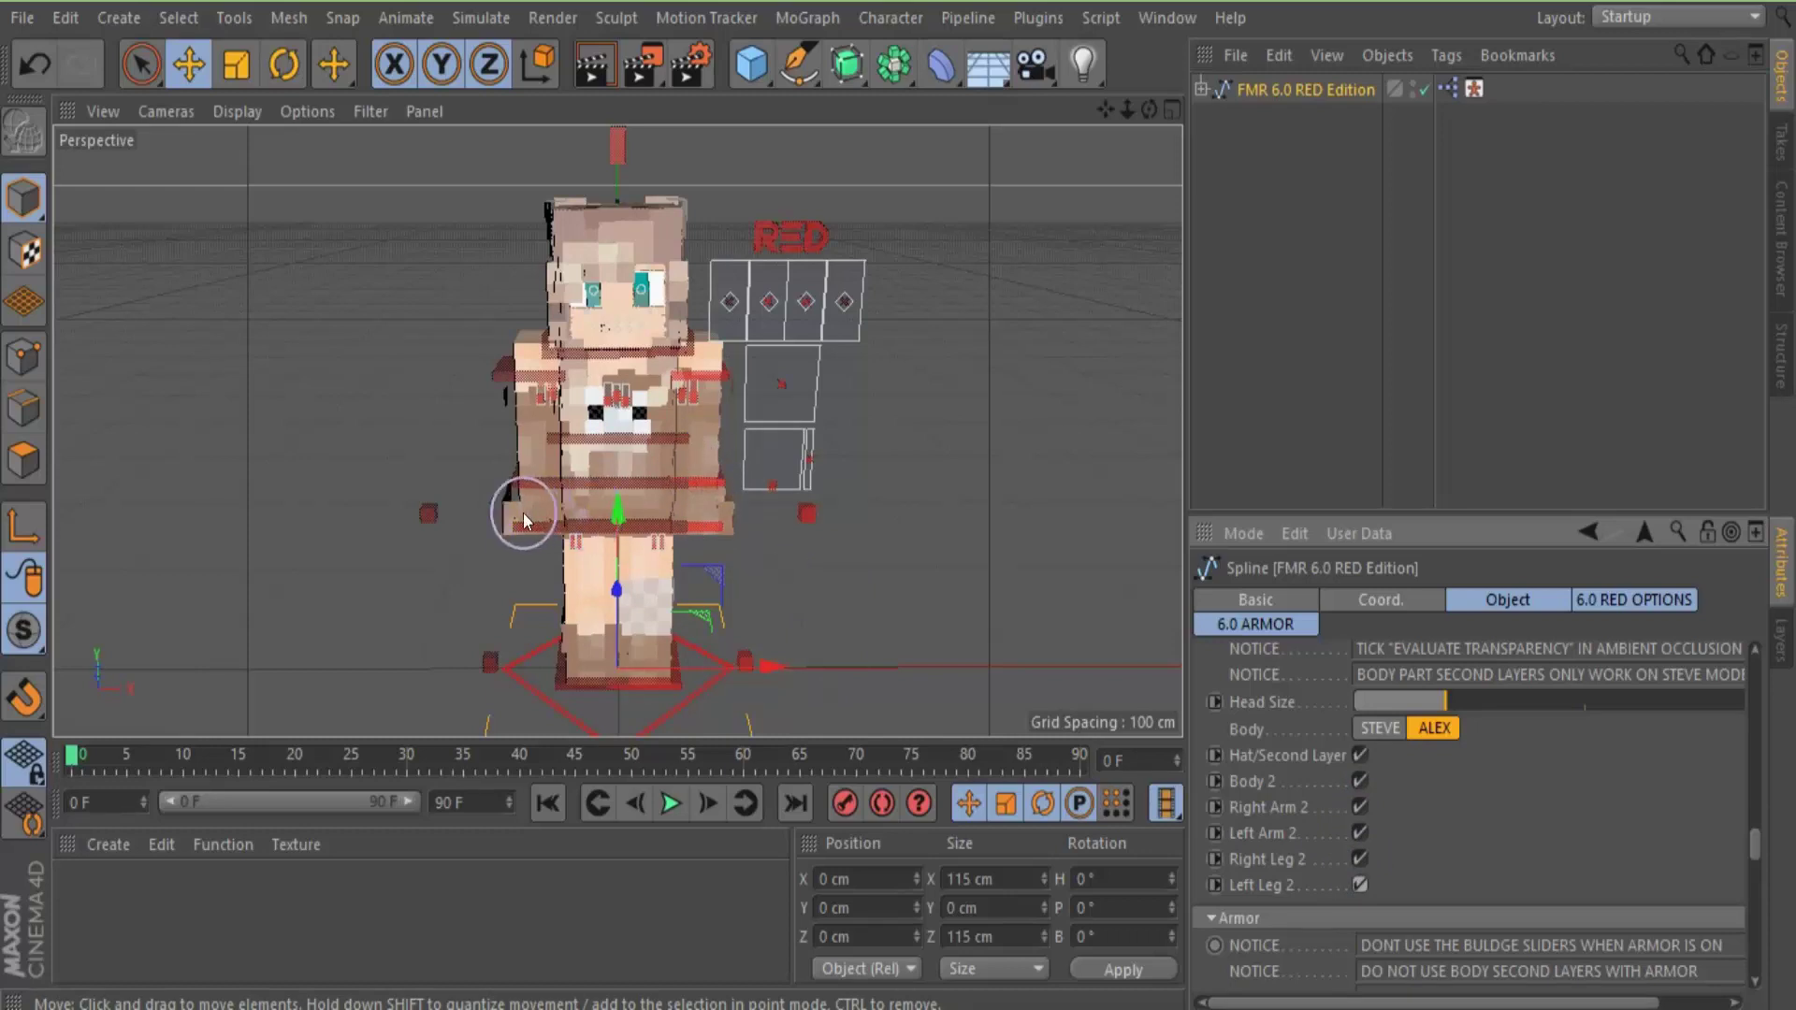
Disable the second layers of both arms, Left Arm 2 and Right Arm 2
{"action": "left_click", "coordinate": [1361, 834]}
{"action": "left_click", "coordinate": [1359, 808]}
{"action": "left_click_drag", "start_coordinate": [1757, 856], "coordinate": [1767, 978]}
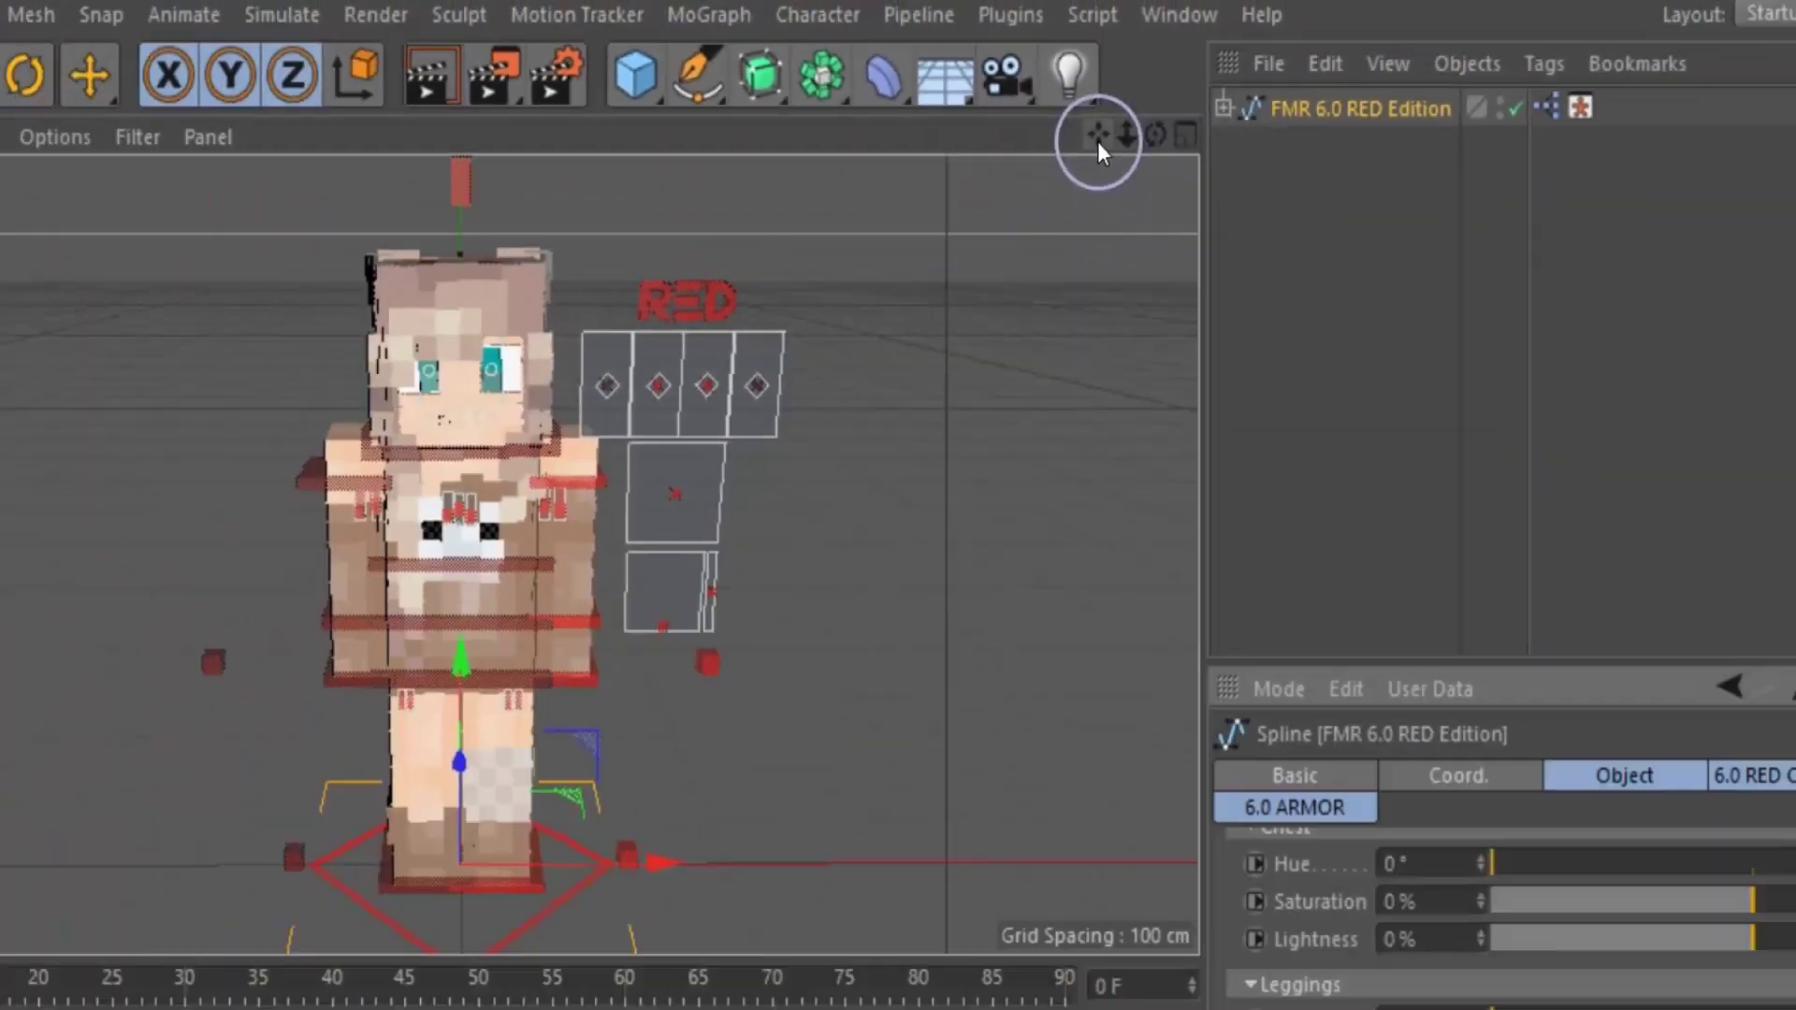
Open the character's mouth by raising the mouth open/close control to a Y position of about 5.1 cm
{"action": "left_click_drag", "start_coordinate": [1063, 276], "coordinate": [928, 580]}
{"action": "left_click_drag", "start_coordinate": [898, 491], "coordinate": [1207, 251]}
{"action": "left_click_drag", "start_coordinate": [1102, 114], "coordinate": [961, 72]}
{"action": "mouse_move", "coordinate": [1124, 109]}
{"action": "left_mouse_down"}
{"action": "mouse_move", "coordinate": [1496, 109]}
{"action": "mouse_move", "coordinate": [1066, 110]}
{"action": "mouse_move", "coordinate": [1403, 109]}
{"action": "mouse_move", "coordinate": [1122, 109]}
{"action": "left_mouse_up"}
{"action": "mouse_move", "coordinate": [899, 492]}
{"action": "left_mouse_down"}
{"action": "mouse_move", "coordinate": [921, 505]}
{"action": "mouse_move", "coordinate": [973, 482]}
{"action": "mouse_move", "coordinate": [1015, 496]}
{"action": "mouse_move", "coordinate": [1050, 542]}
{"action": "mouse_move", "coordinate": [898, 491]}
{"action": "mouse_move", "coordinate": [903, 458]}
{"action": "left_mouse_up"}
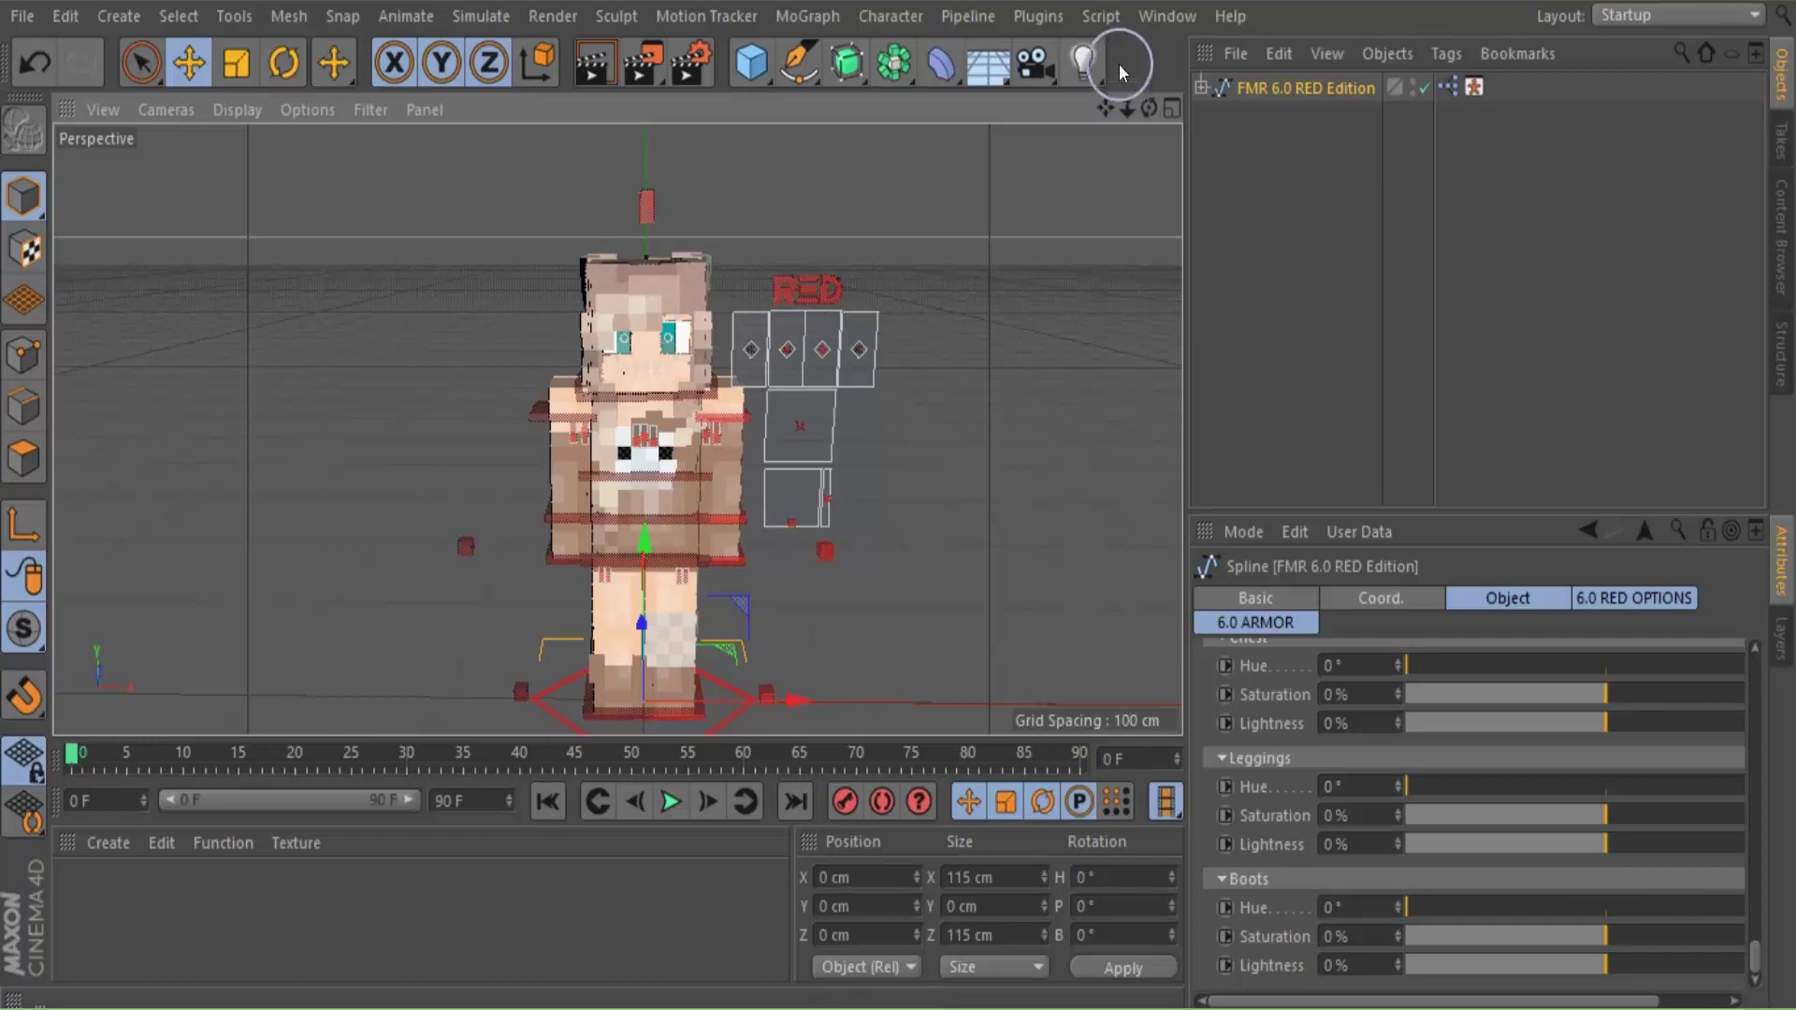
{"action": "left_click_drag", "start_coordinate": [1127, 108], "coordinate": [1207, 114]}
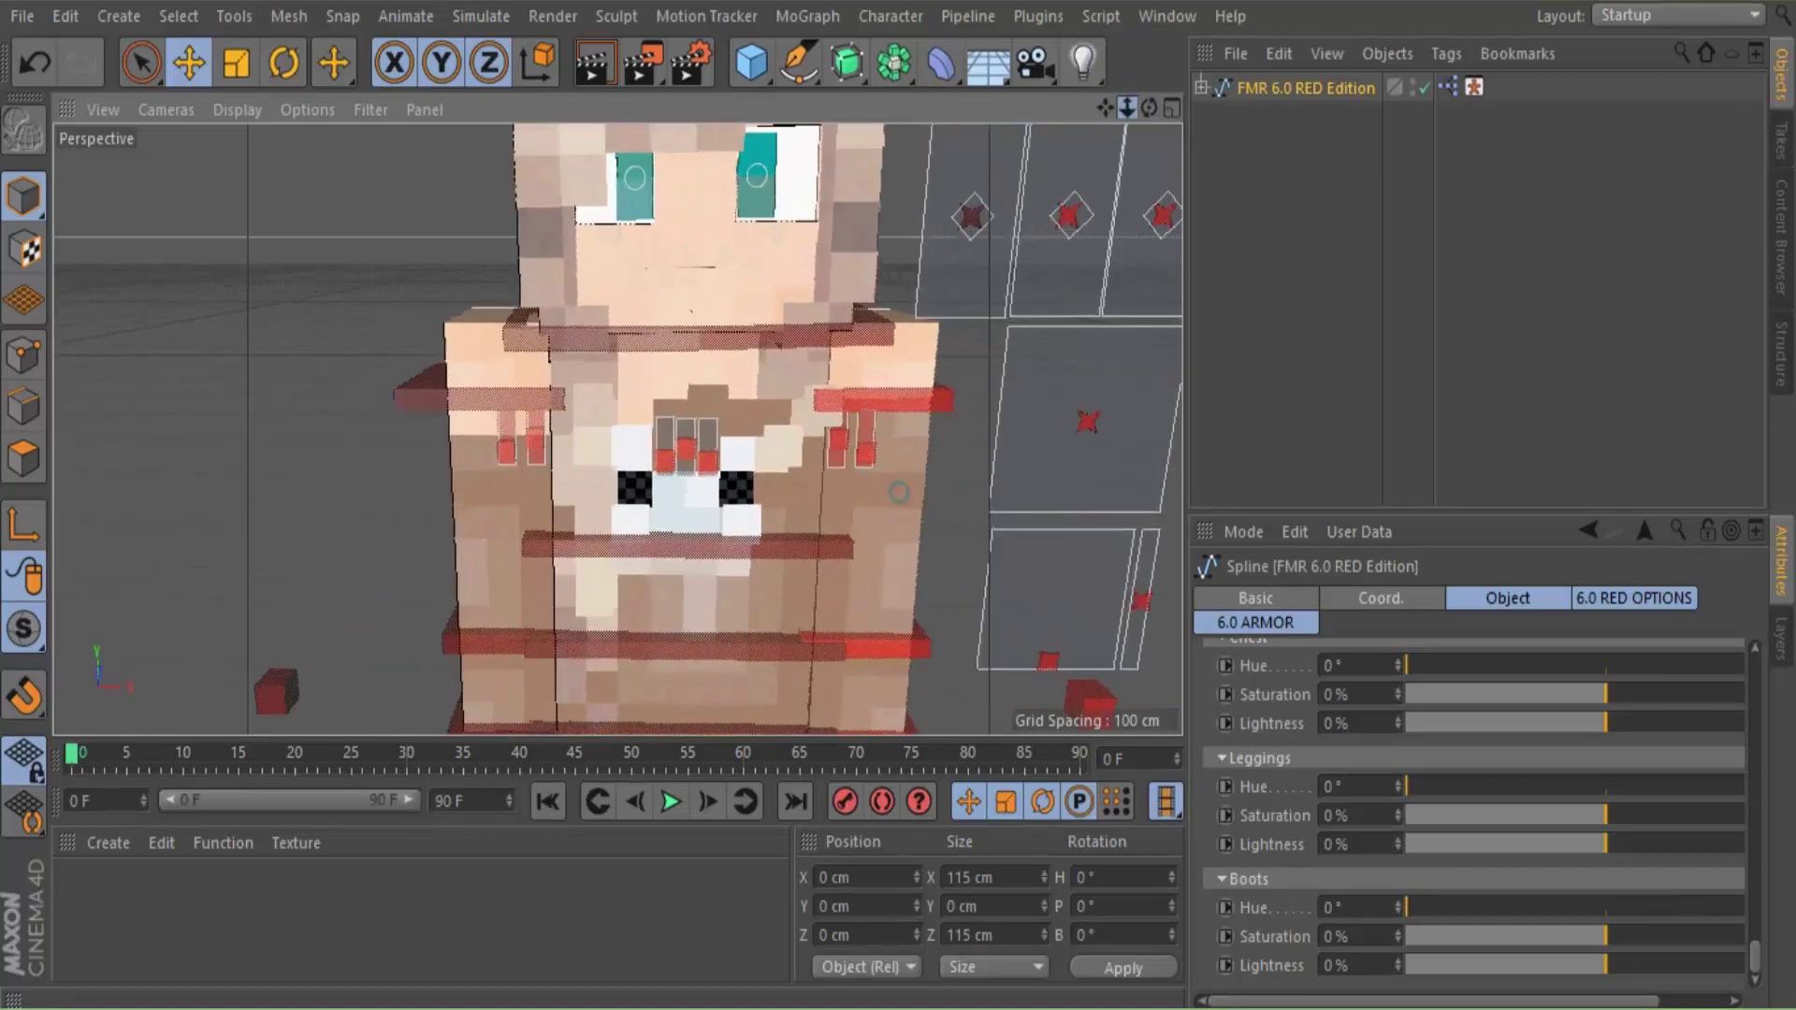
{"action": "mouse_move", "coordinate": [1100, 101]}
{"action": "left_mouse_down"}
{"action": "mouse_move", "coordinate": [1169, 108]}
{"action": "mouse_move", "coordinate": [1100, 56]}
{"action": "mouse_move", "coordinate": [1085, 113]}
{"action": "mouse_move", "coordinate": [1057, 114]}
{"action": "mouse_move", "coordinate": [1105, 159]}
{"action": "mouse_move", "coordinate": [1103, 114]}
{"action": "left_mouse_up"}
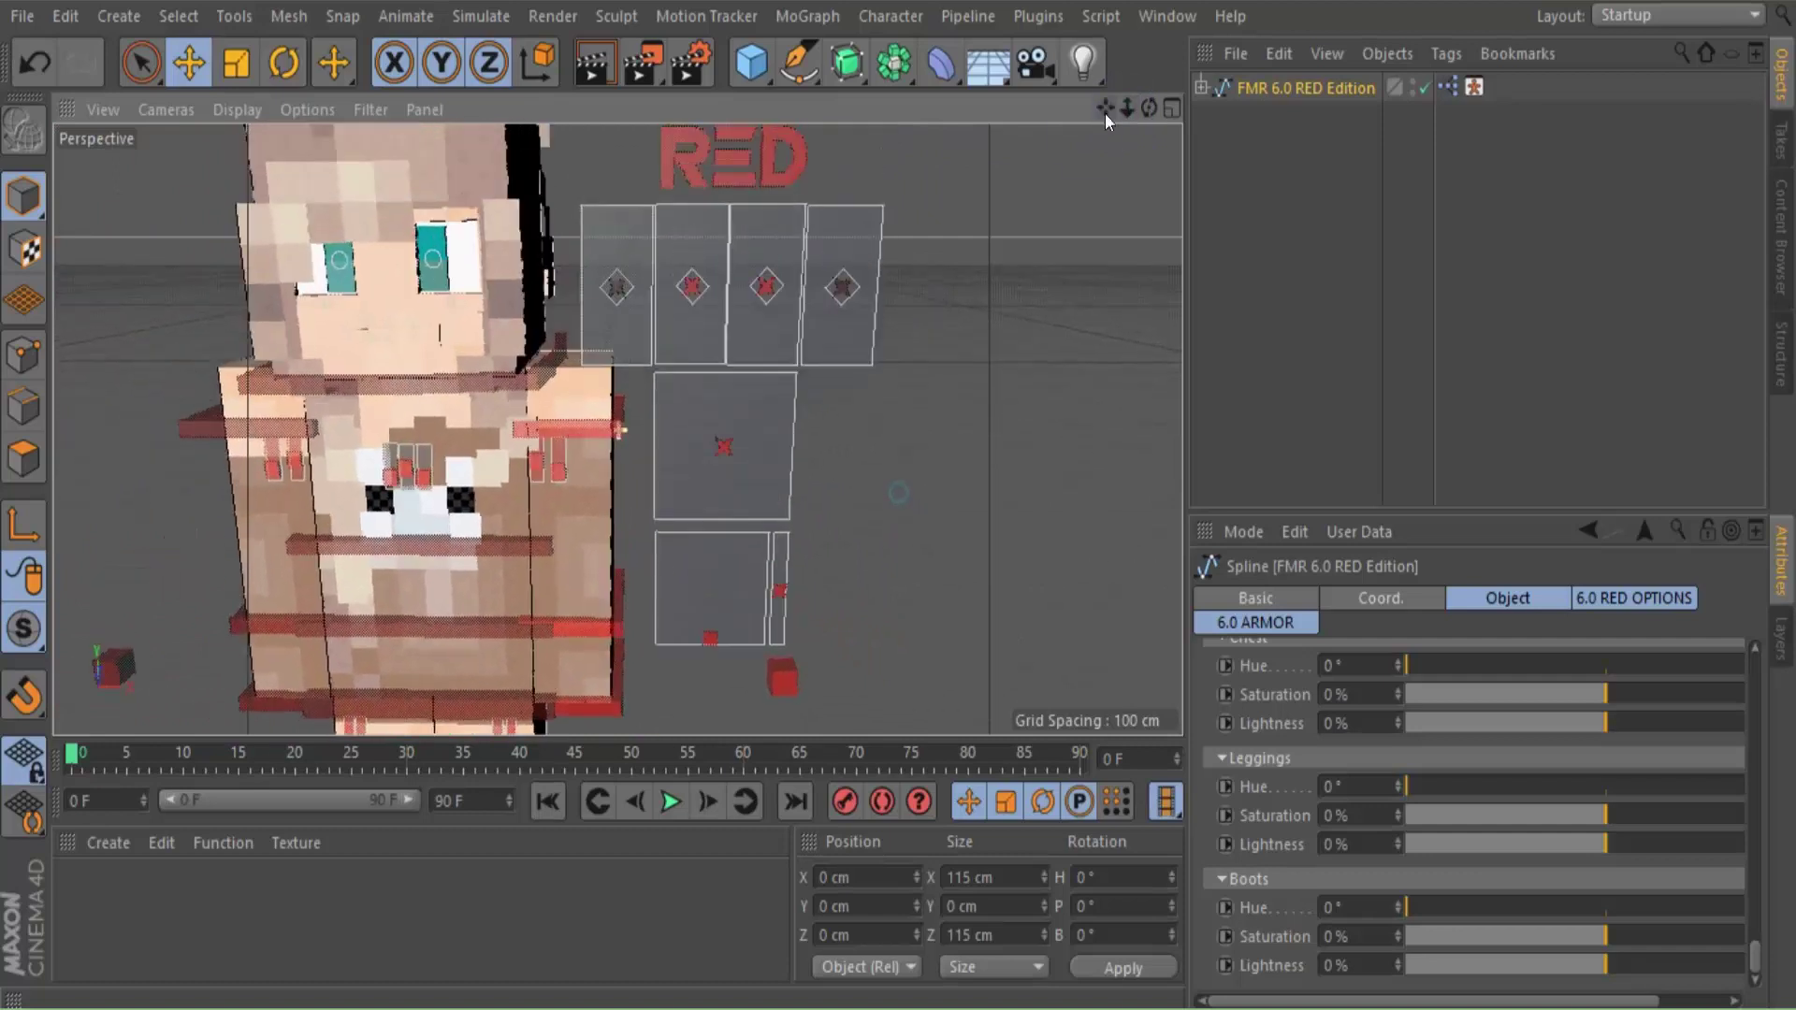
{"action": "left_click", "coordinate": [710, 638]}
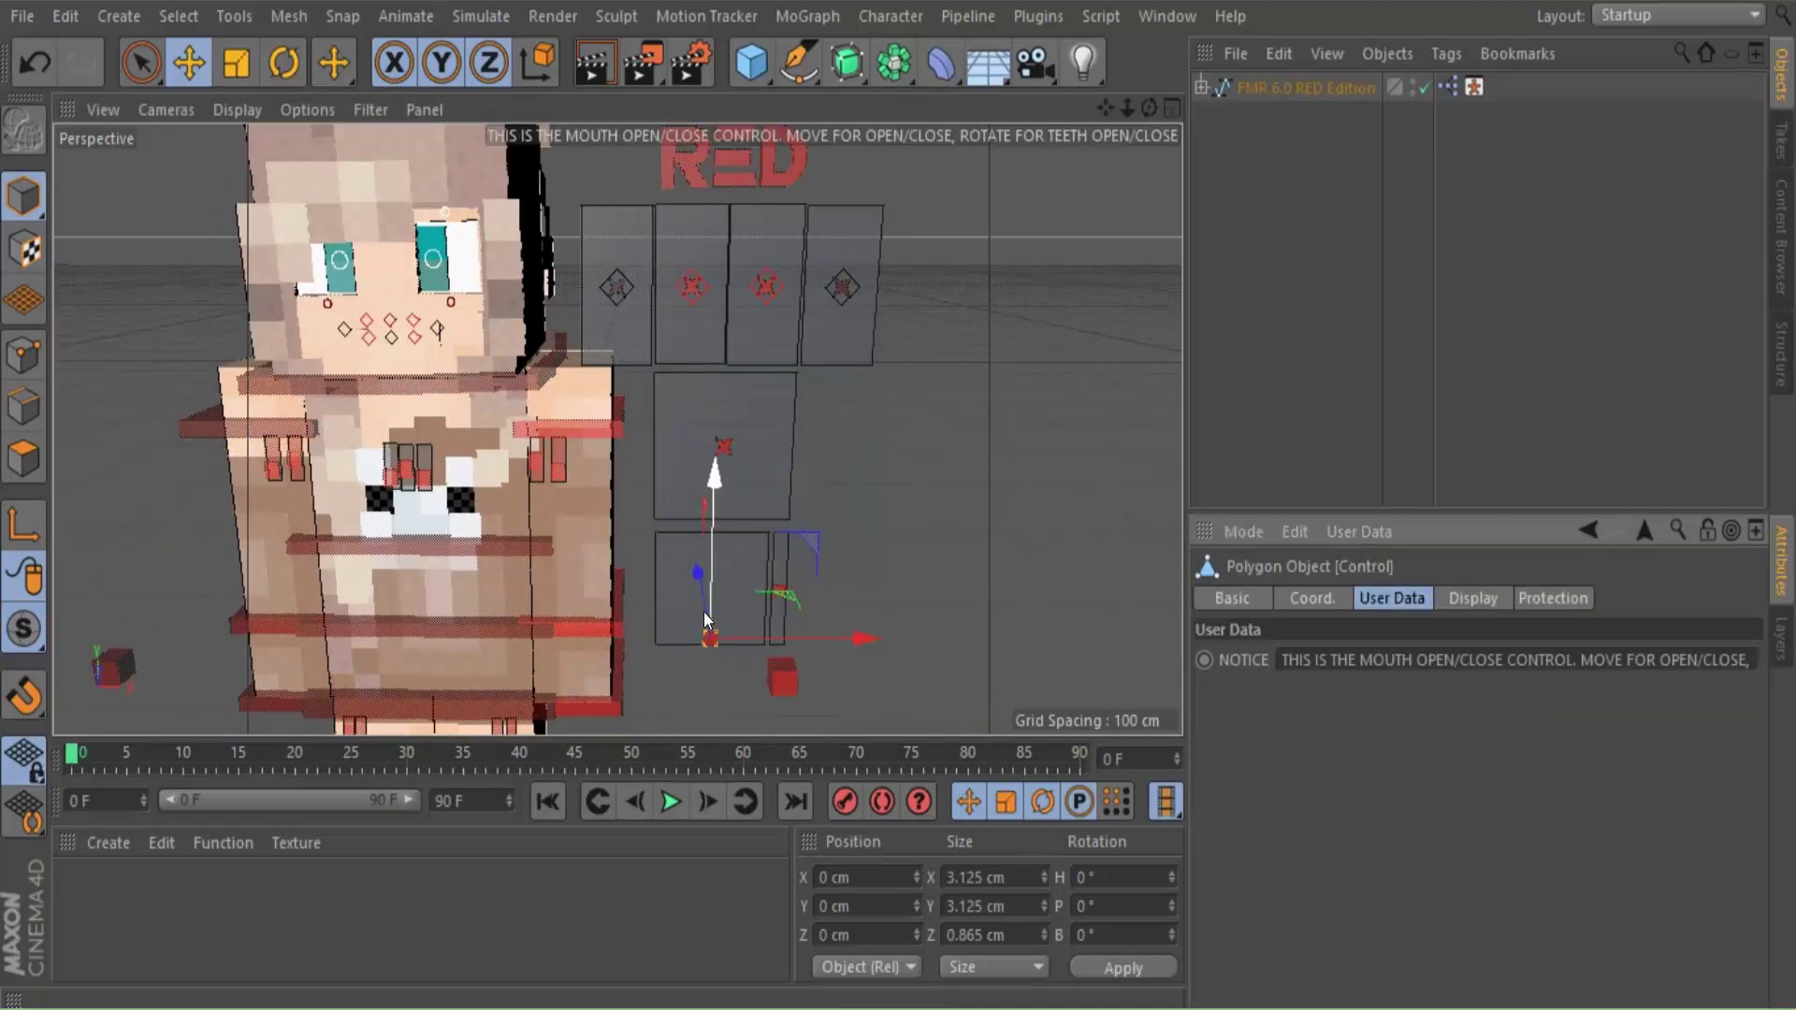
{"action": "left_click_drag", "start_coordinate": [711, 584], "coordinate": [716, 535]}
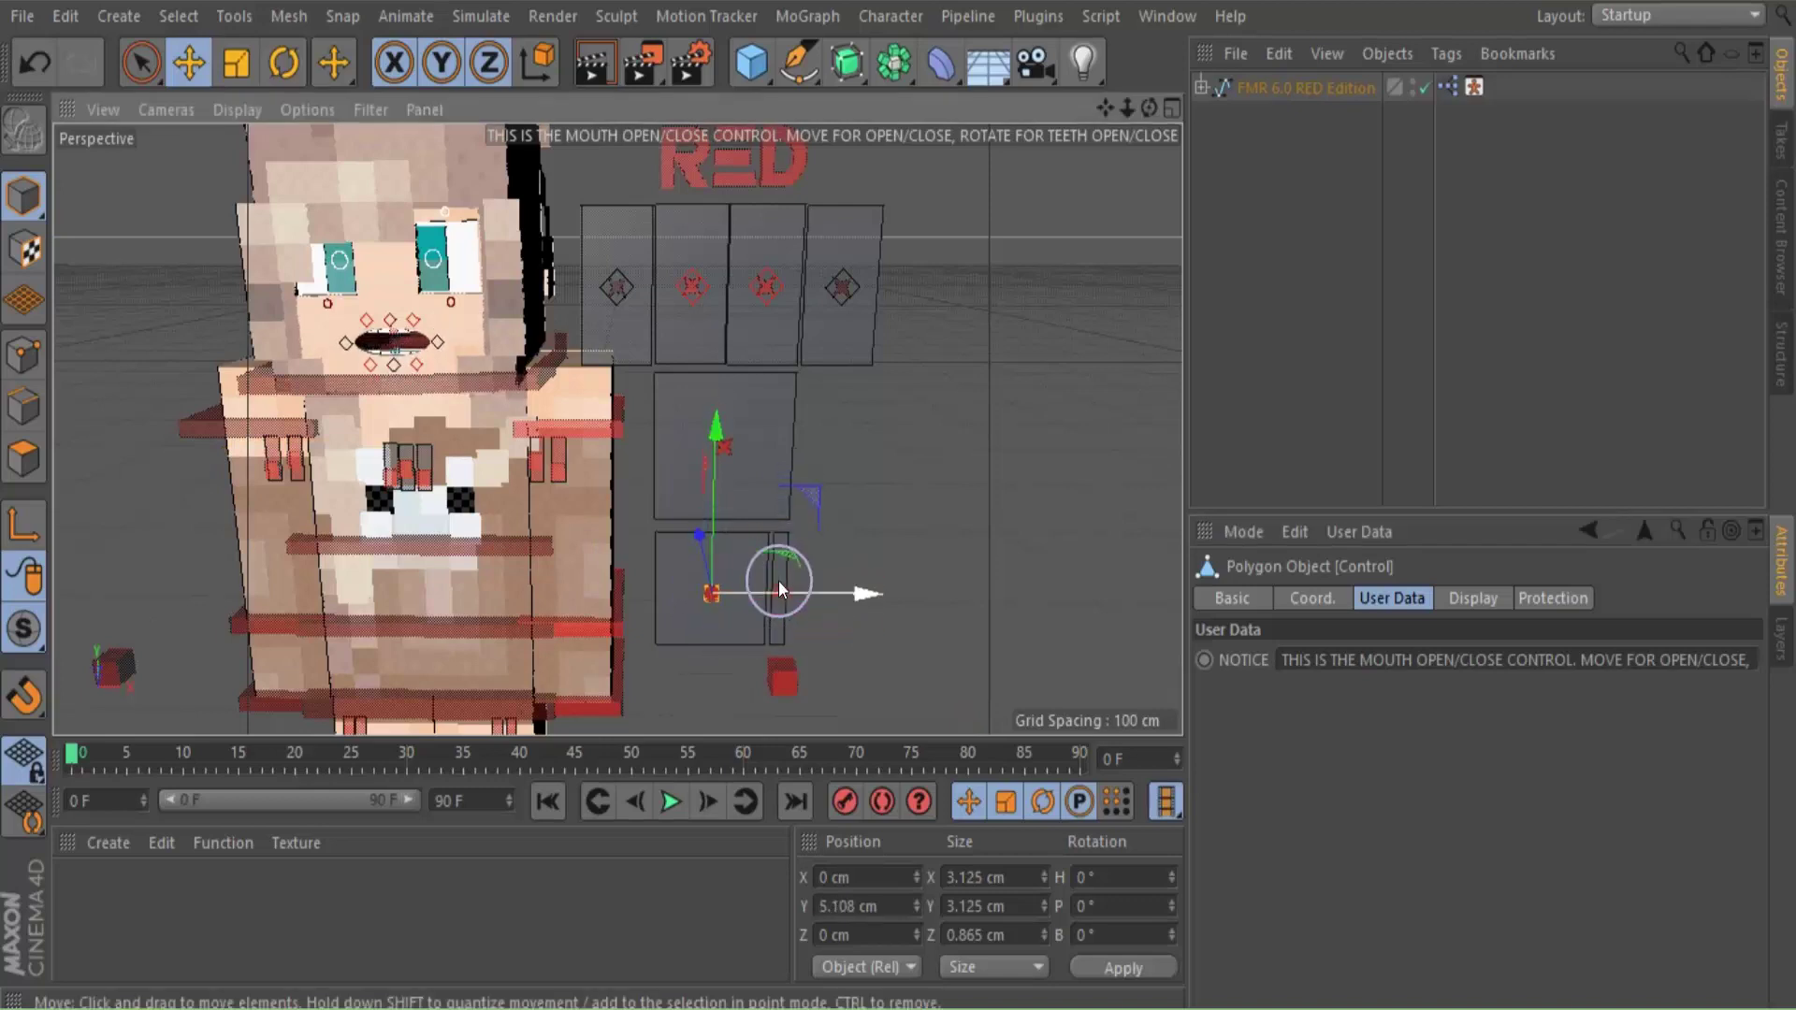
Make the mouth smile by raising the mouth expression control to a Y position of about 3.5 cm
{"action": "left_click", "coordinate": [775, 580]}
{"action": "left_click", "coordinate": [780, 587]}
{"action": "left_click_drag", "start_coordinate": [779, 562], "coordinate": [782, 529]}
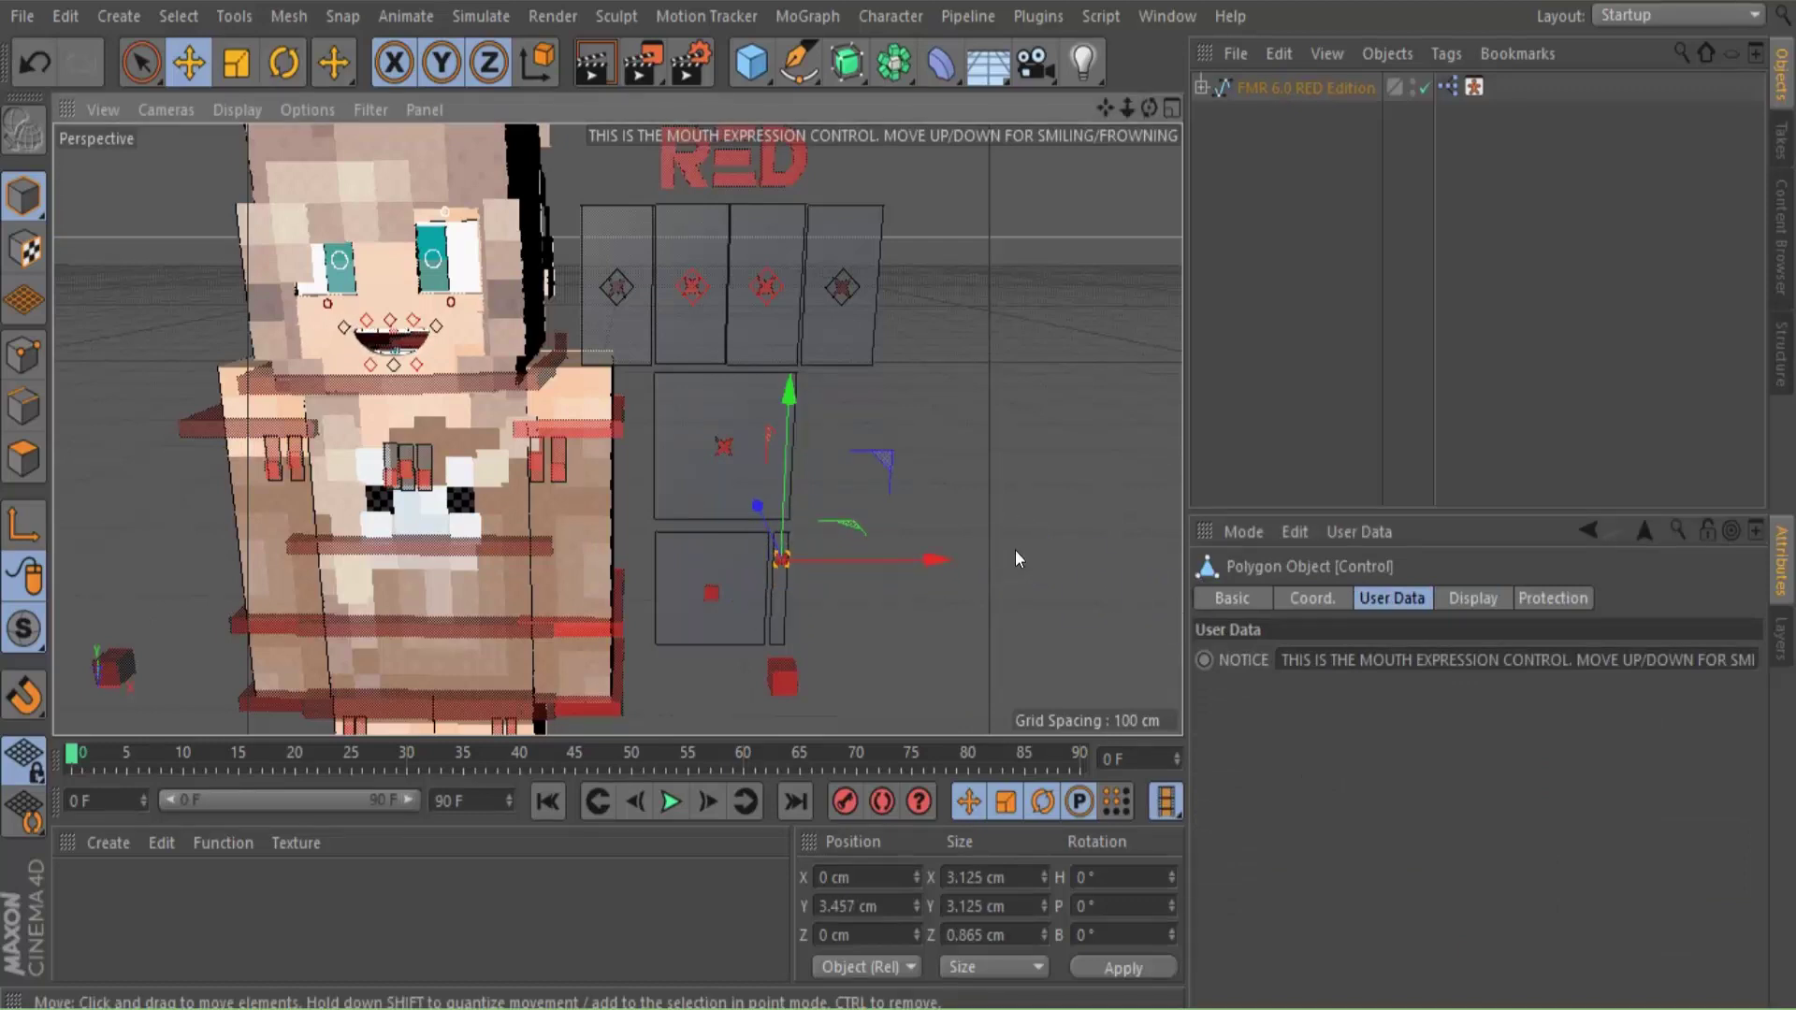
Shift both pupils slightly sideways with the pupil direction control, to an X position of about 0.3 cm
{"action": "left_click", "coordinate": [697, 273]}
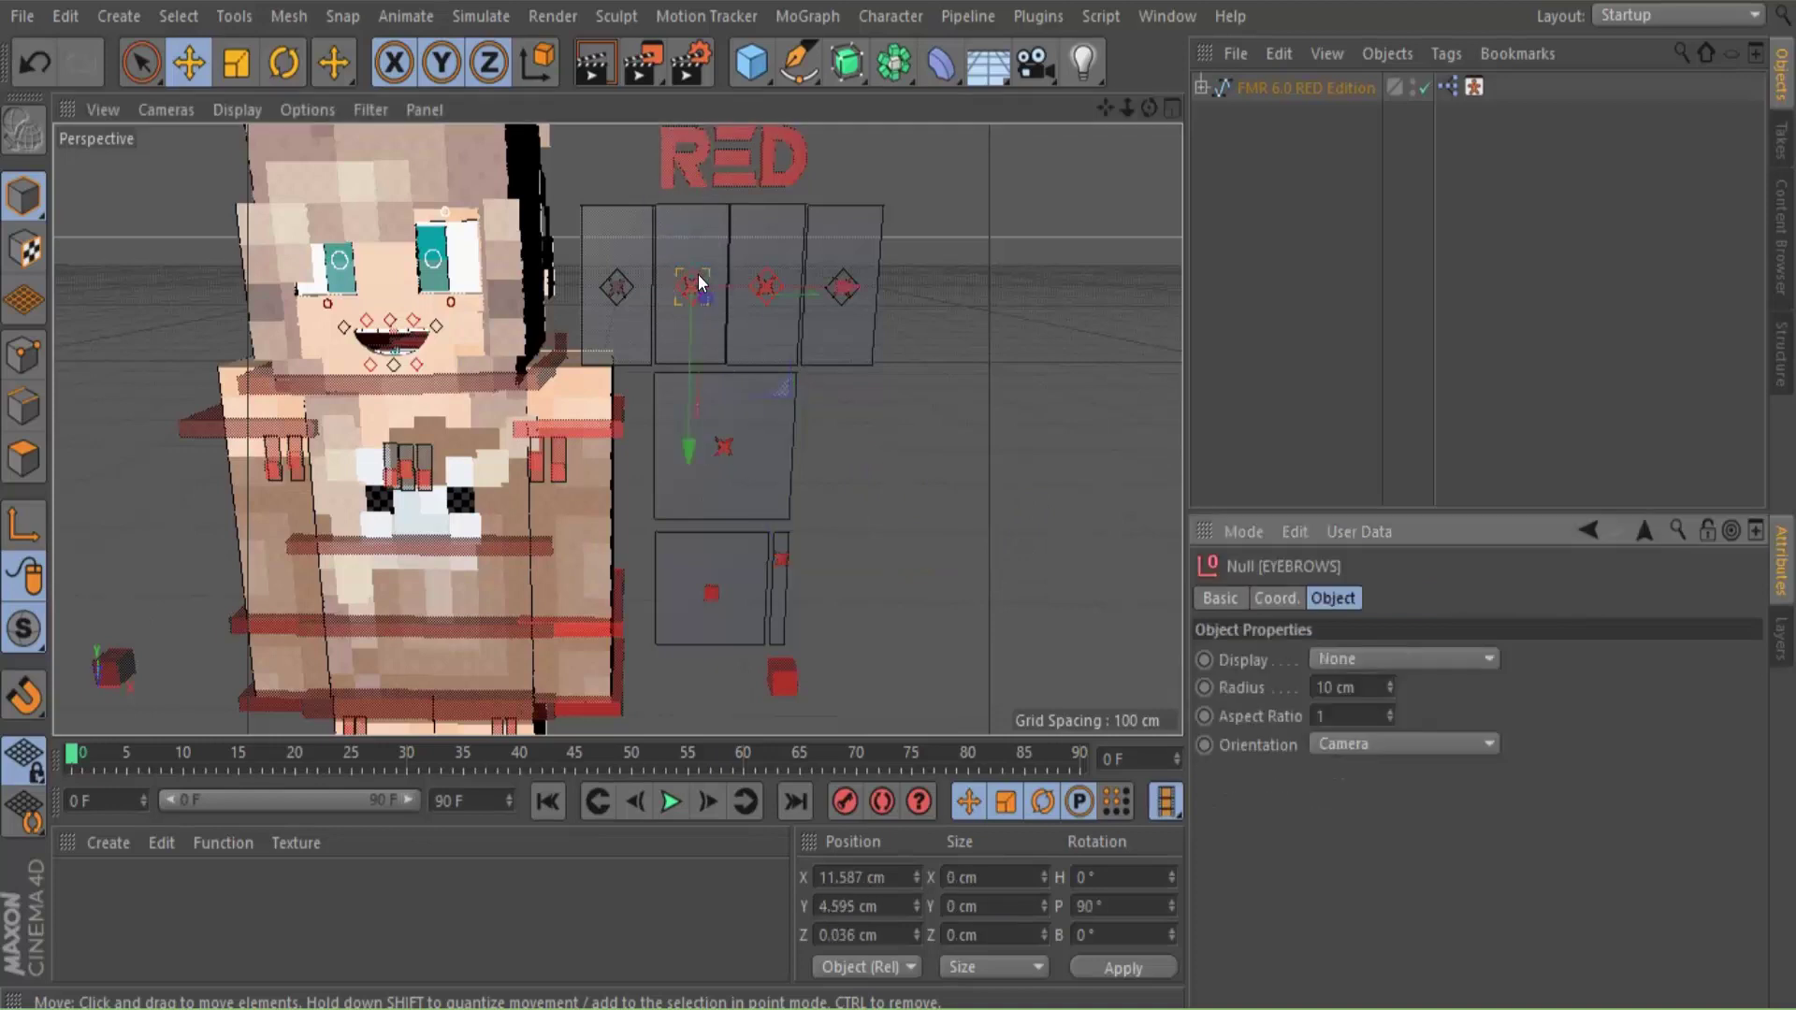
{"action": "left_click", "coordinate": [698, 288]}
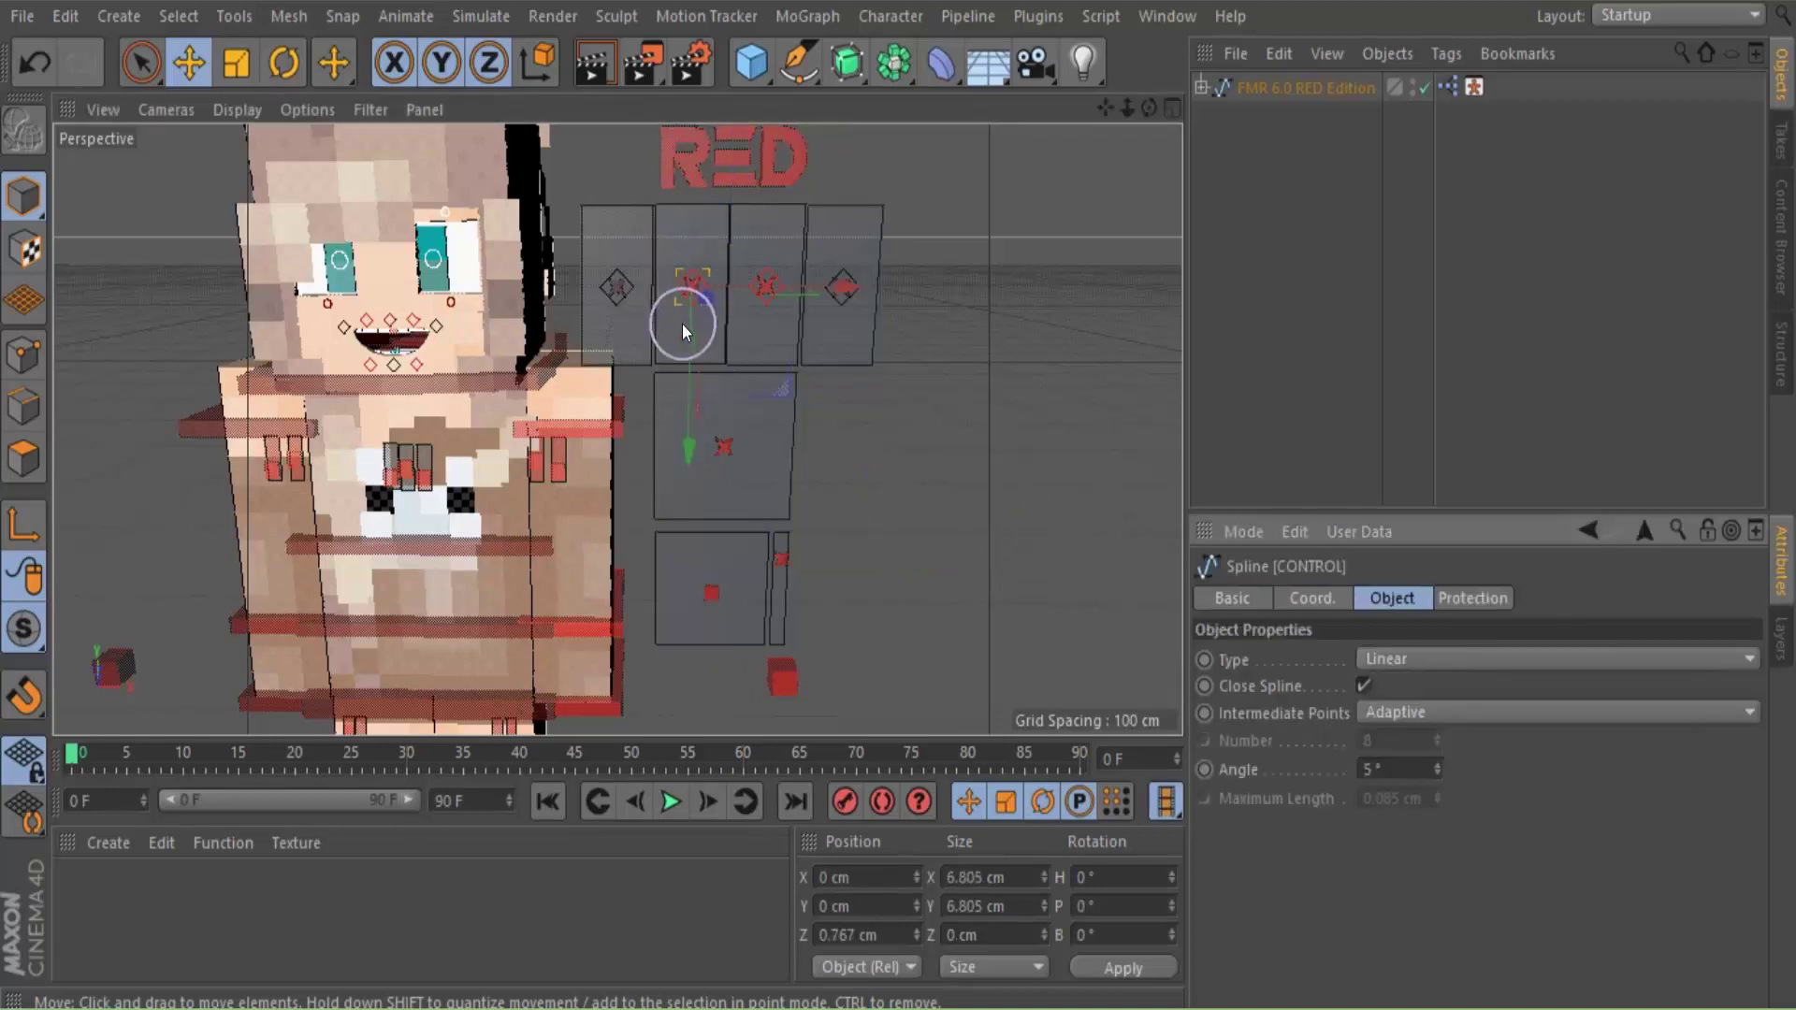
{"action": "left_click", "coordinate": [720, 489]}
{"action": "mouse_move", "coordinate": [747, 443]}
{"action": "left_mouse_down"}
{"action": "mouse_move", "coordinate": [782, 441]}
{"action": "mouse_move", "coordinate": [712, 437]}
{"action": "mouse_move", "coordinate": [782, 435]}
{"action": "mouse_move", "coordinate": [744, 447]}
{"action": "left_mouse_up"}
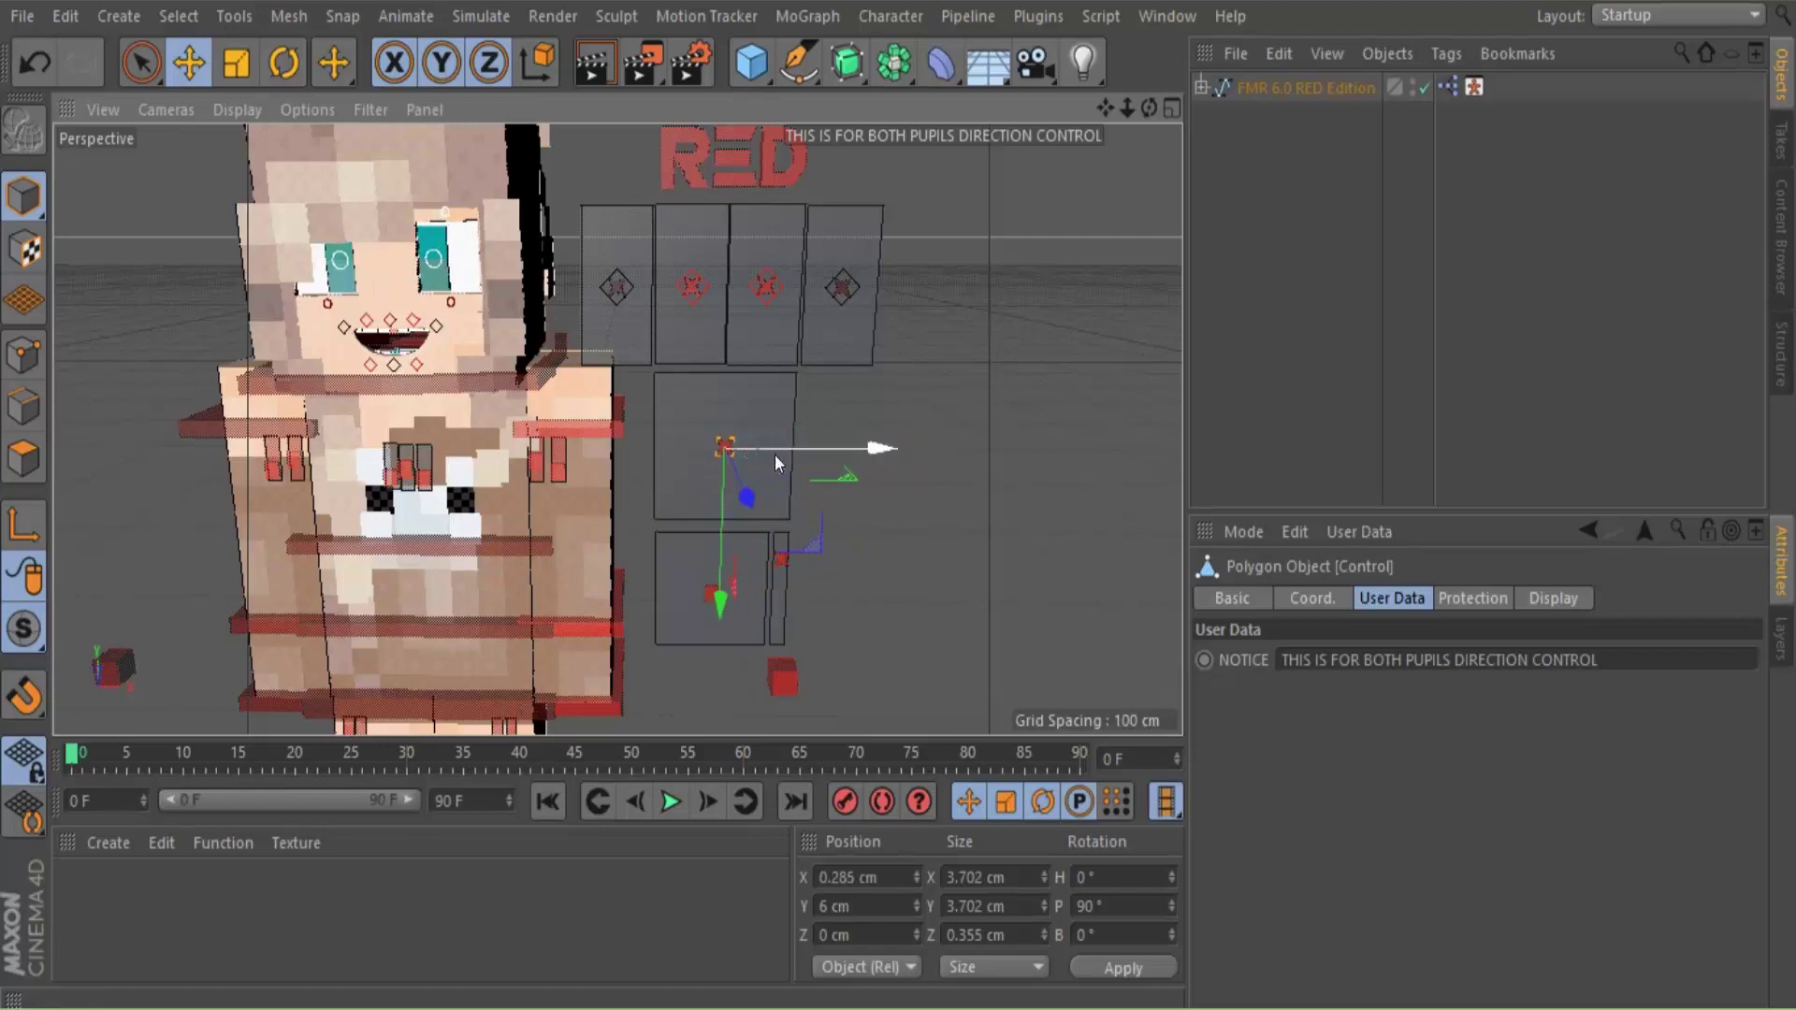
{"action": "left_click", "coordinate": [969, 385]}
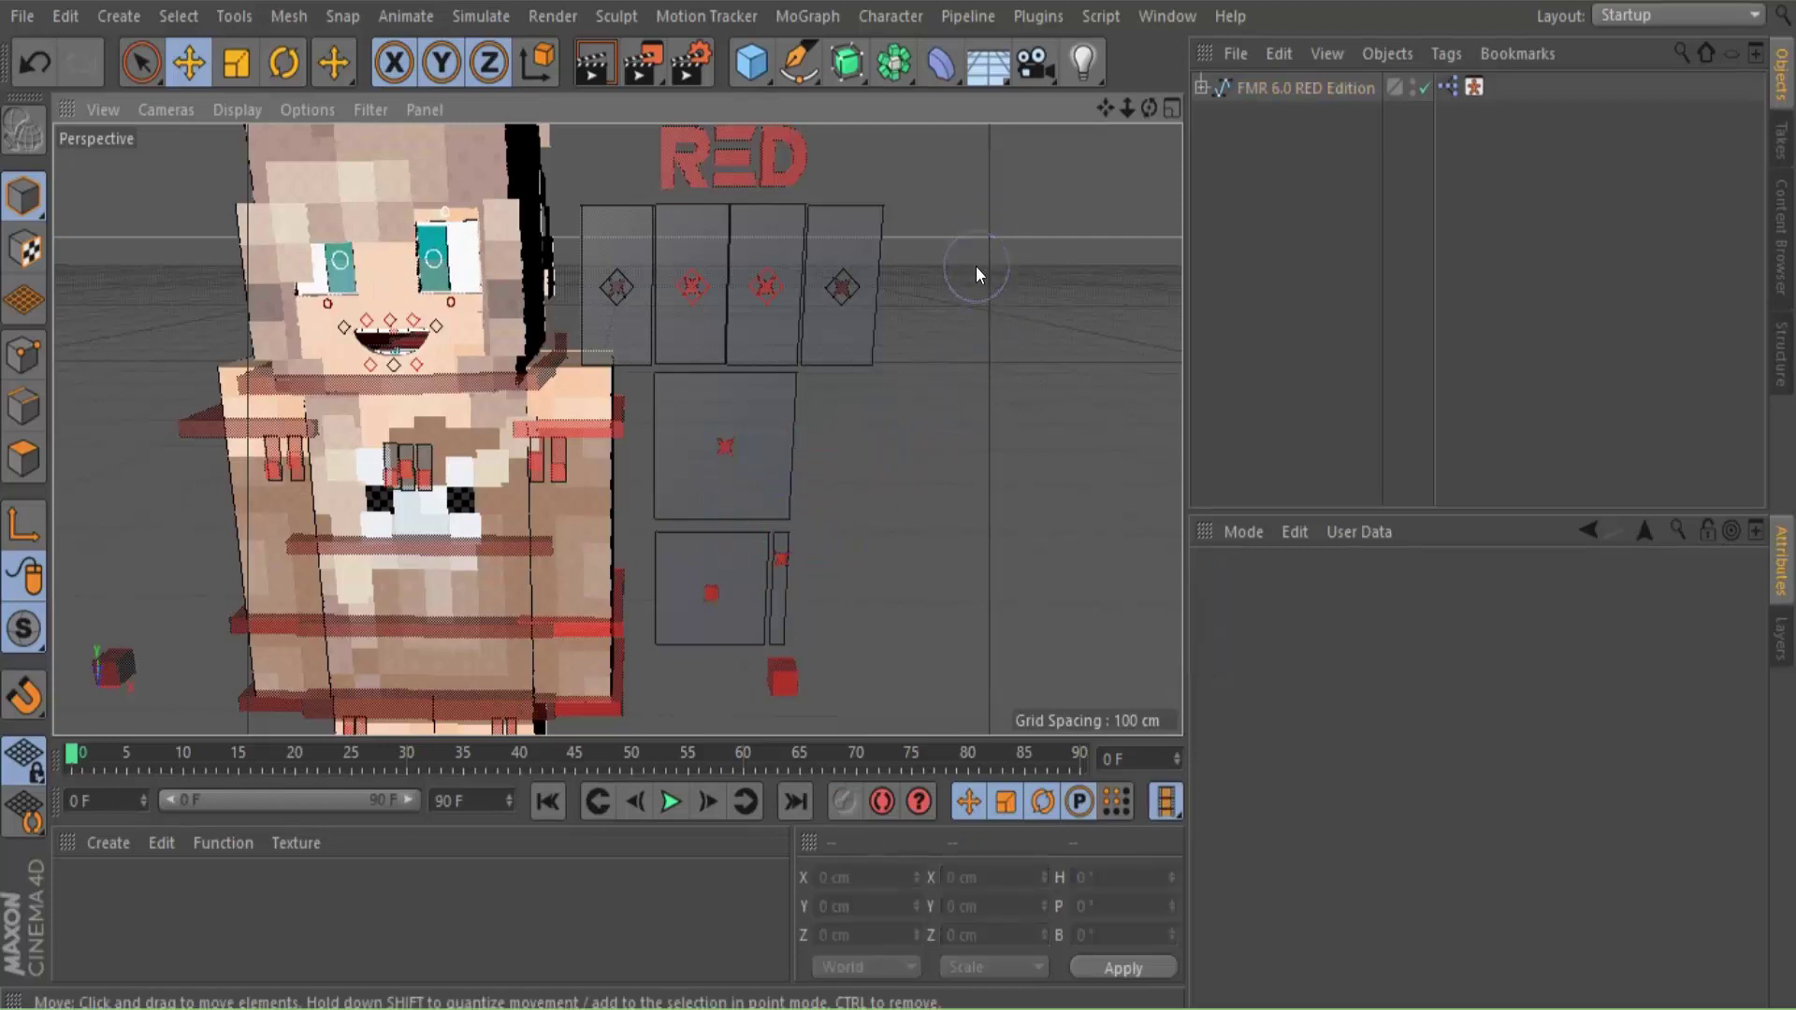
Activate the Move tool and select the FMR 6.0 RED Edition rig object
{"action": "left_click_drag", "start_coordinate": [1106, 109], "coordinate": [1260, 56]}
{"action": "middle_click_drag", "start_coordinate": [610, 386], "coordinate": [646, 497], "text": "alt"}
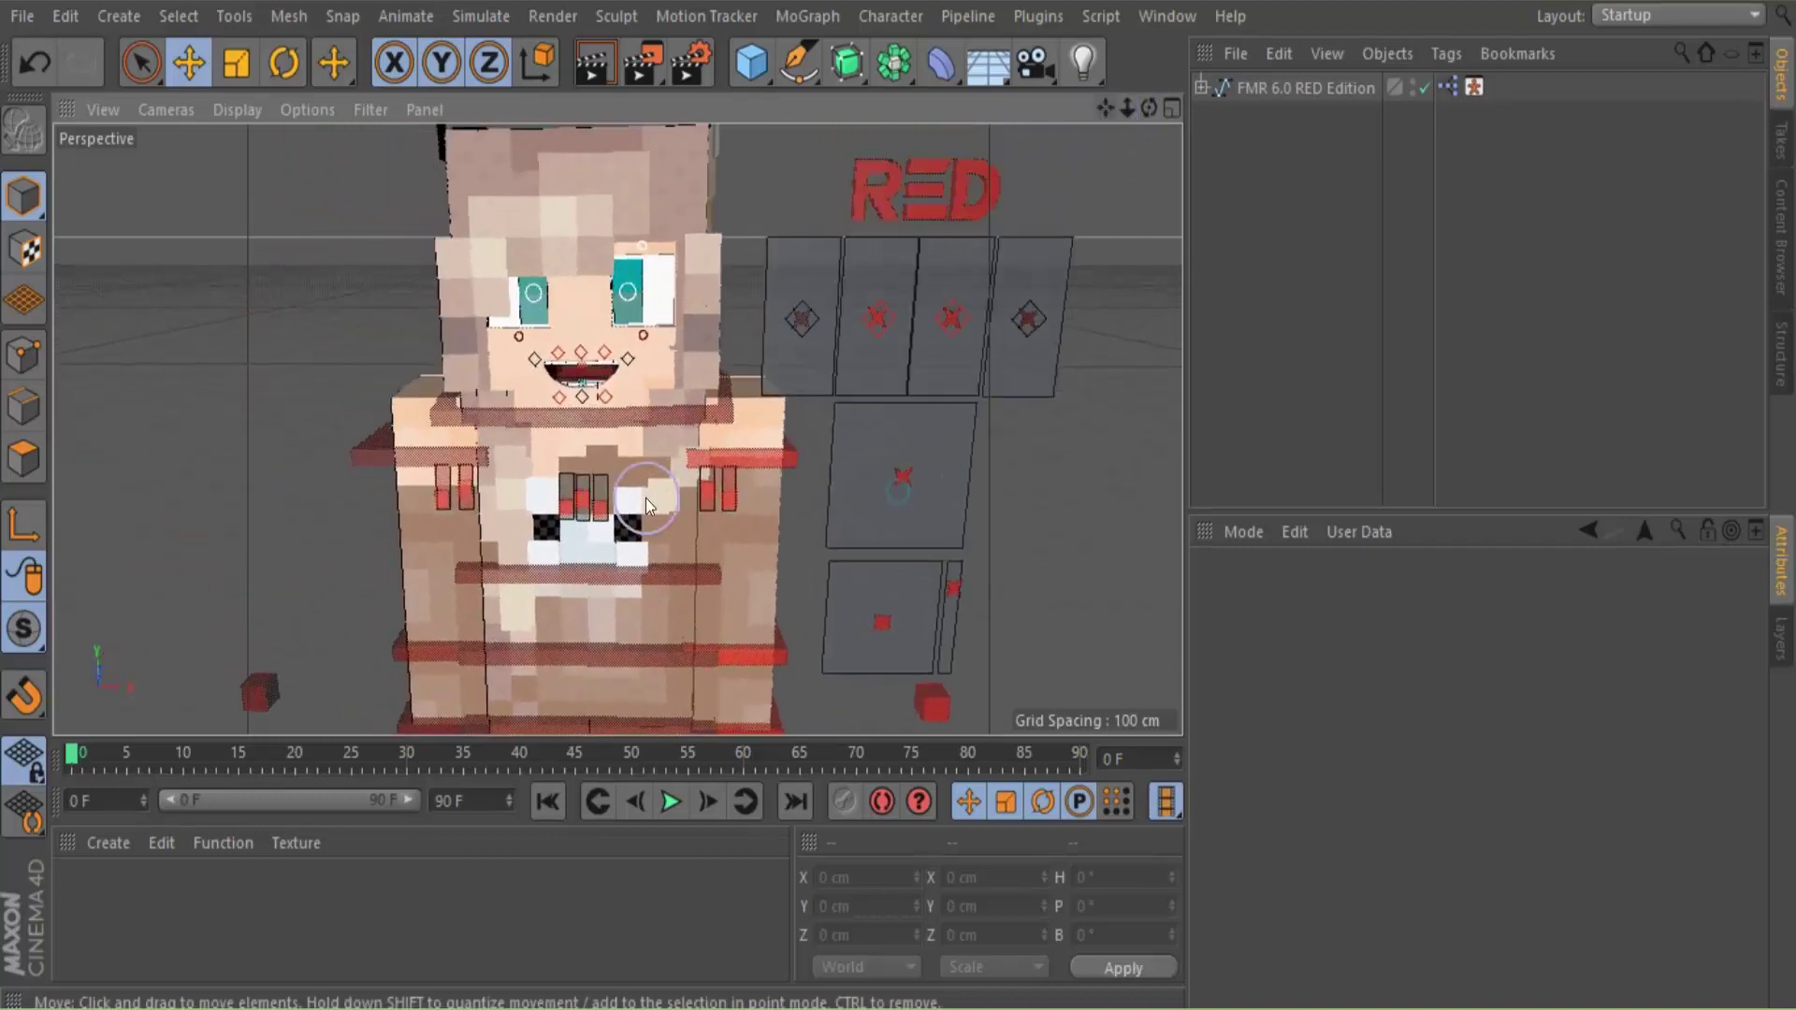
{"action": "left_click", "coordinate": [188, 63]}
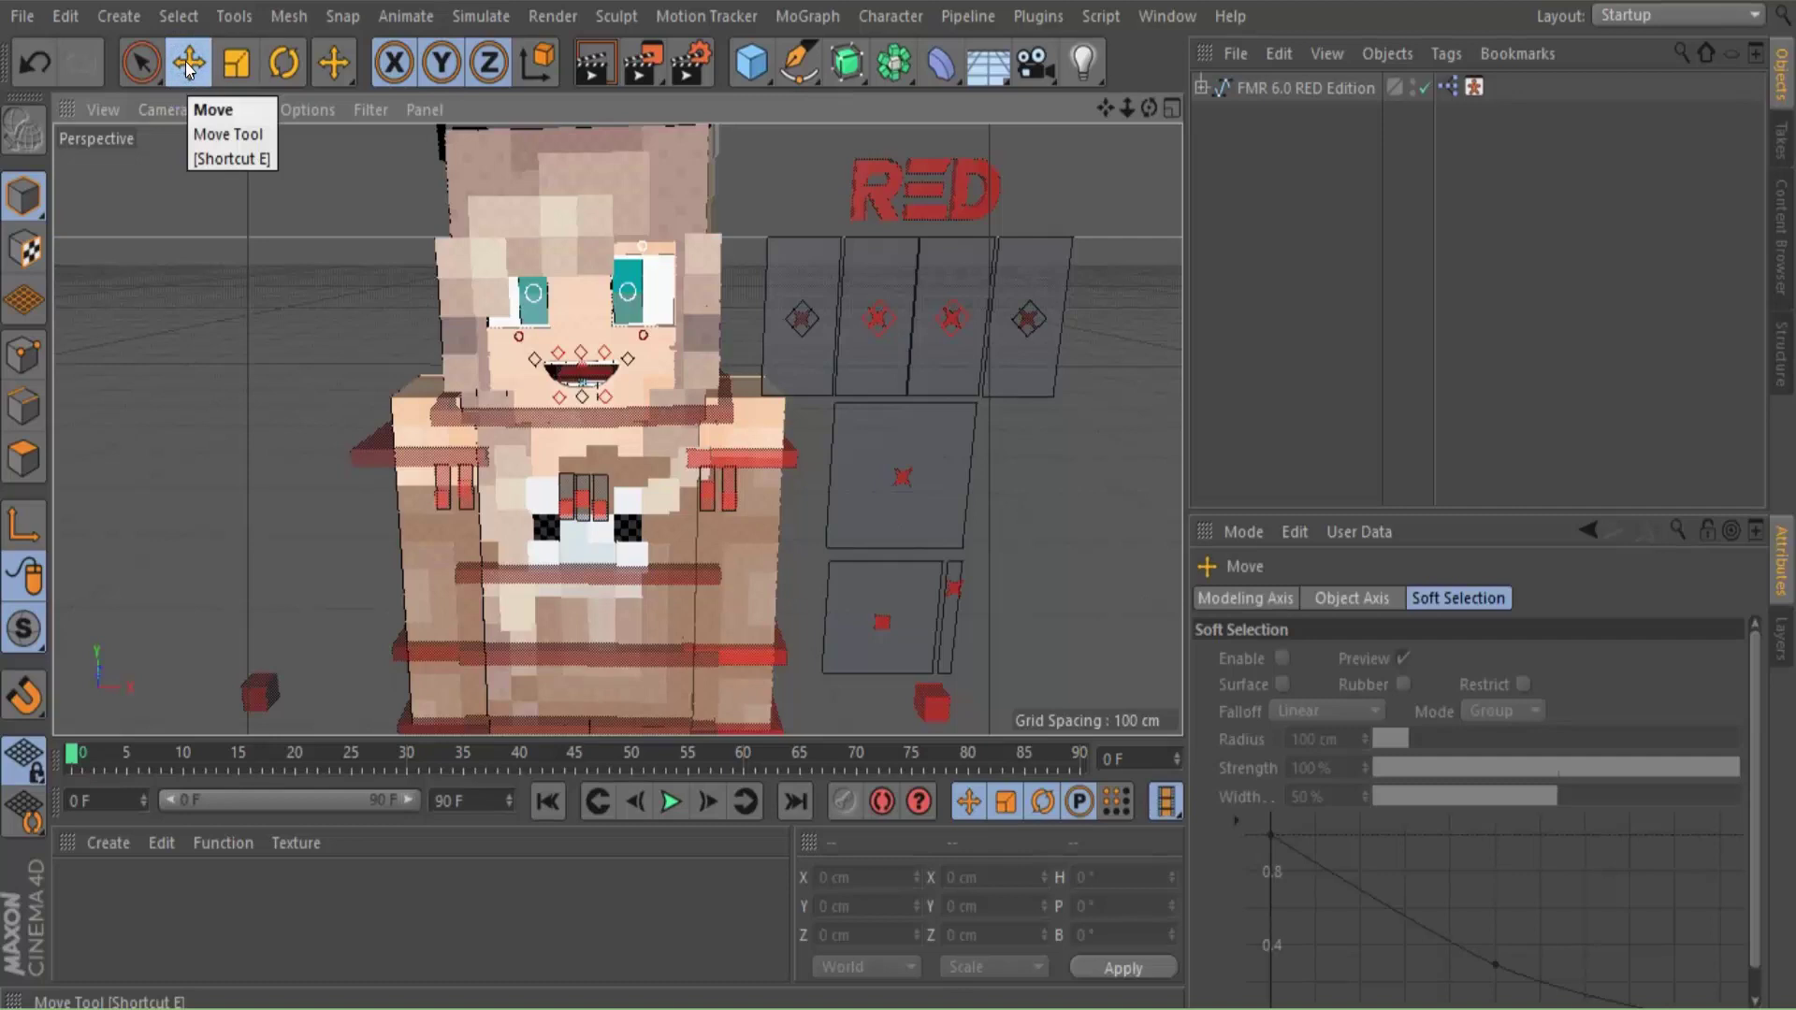
{"action": "left_click", "coordinate": [1290, 315]}
{"action": "left_click", "coordinate": [1320, 93]}
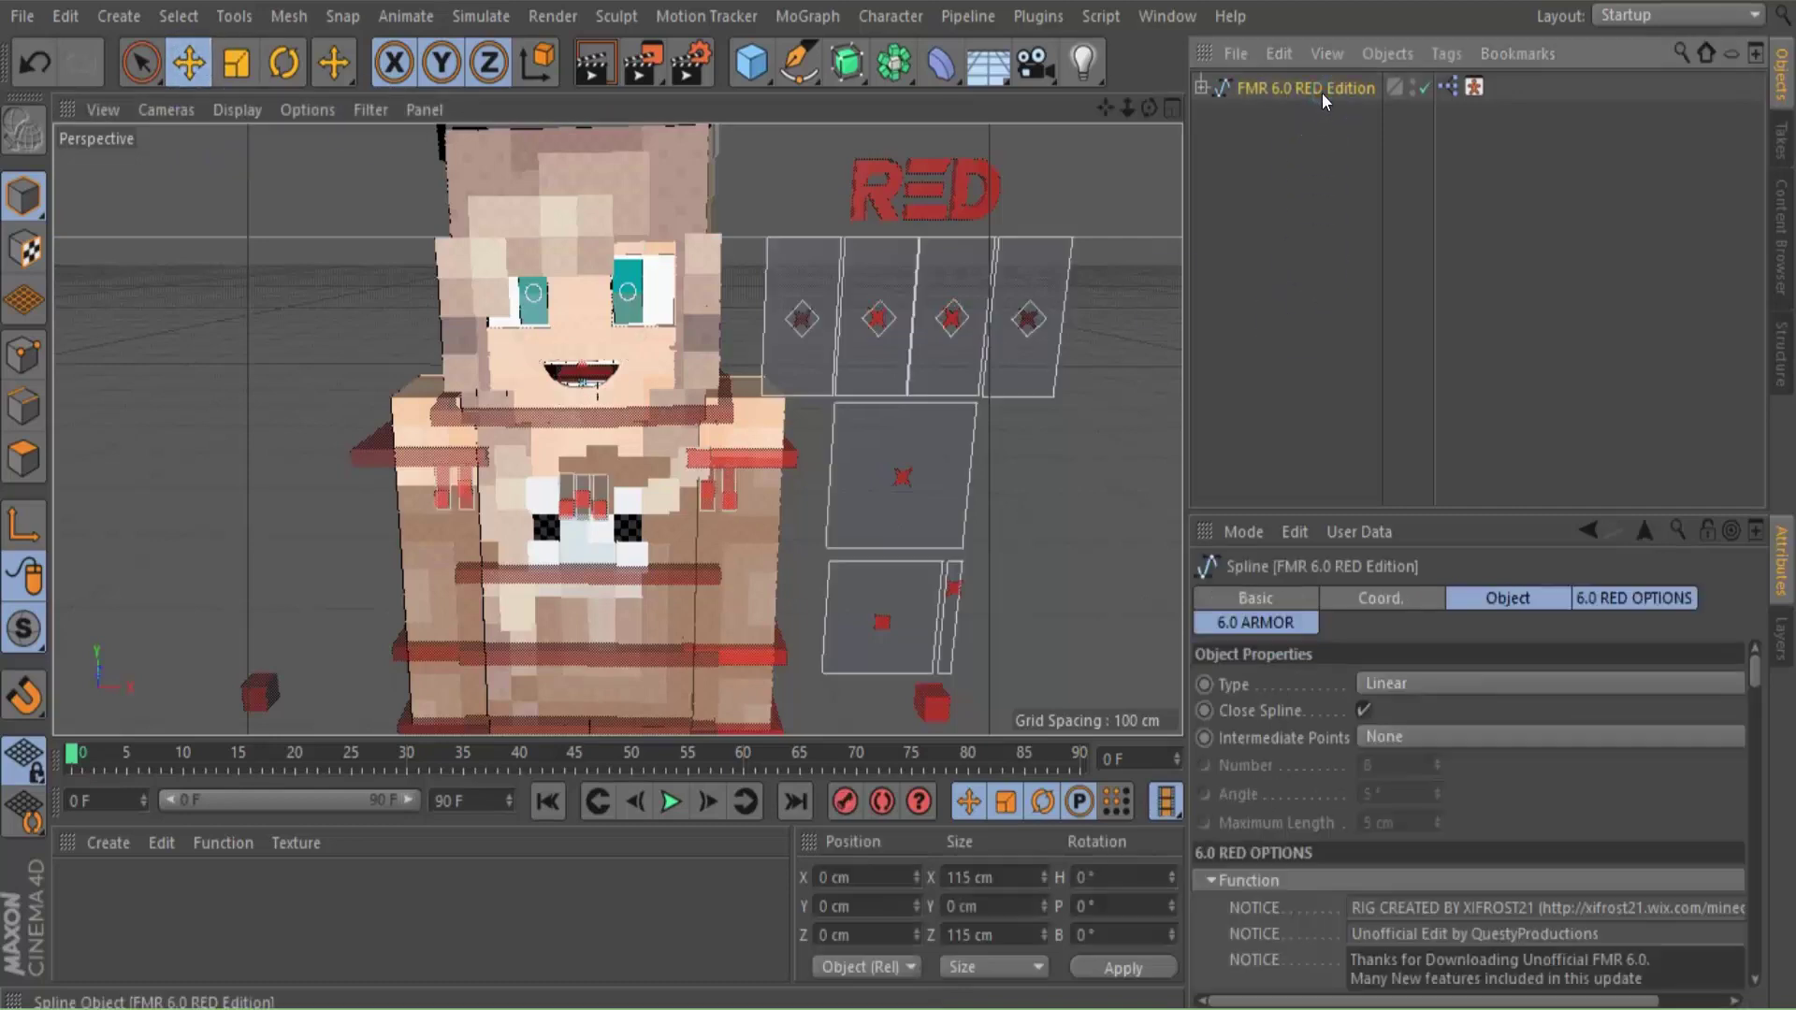
Turn the character's head by rotating the neck control to about H -380°, P -1.2° and B 0.1°
{"action": "left_click", "coordinate": [616, 418]}
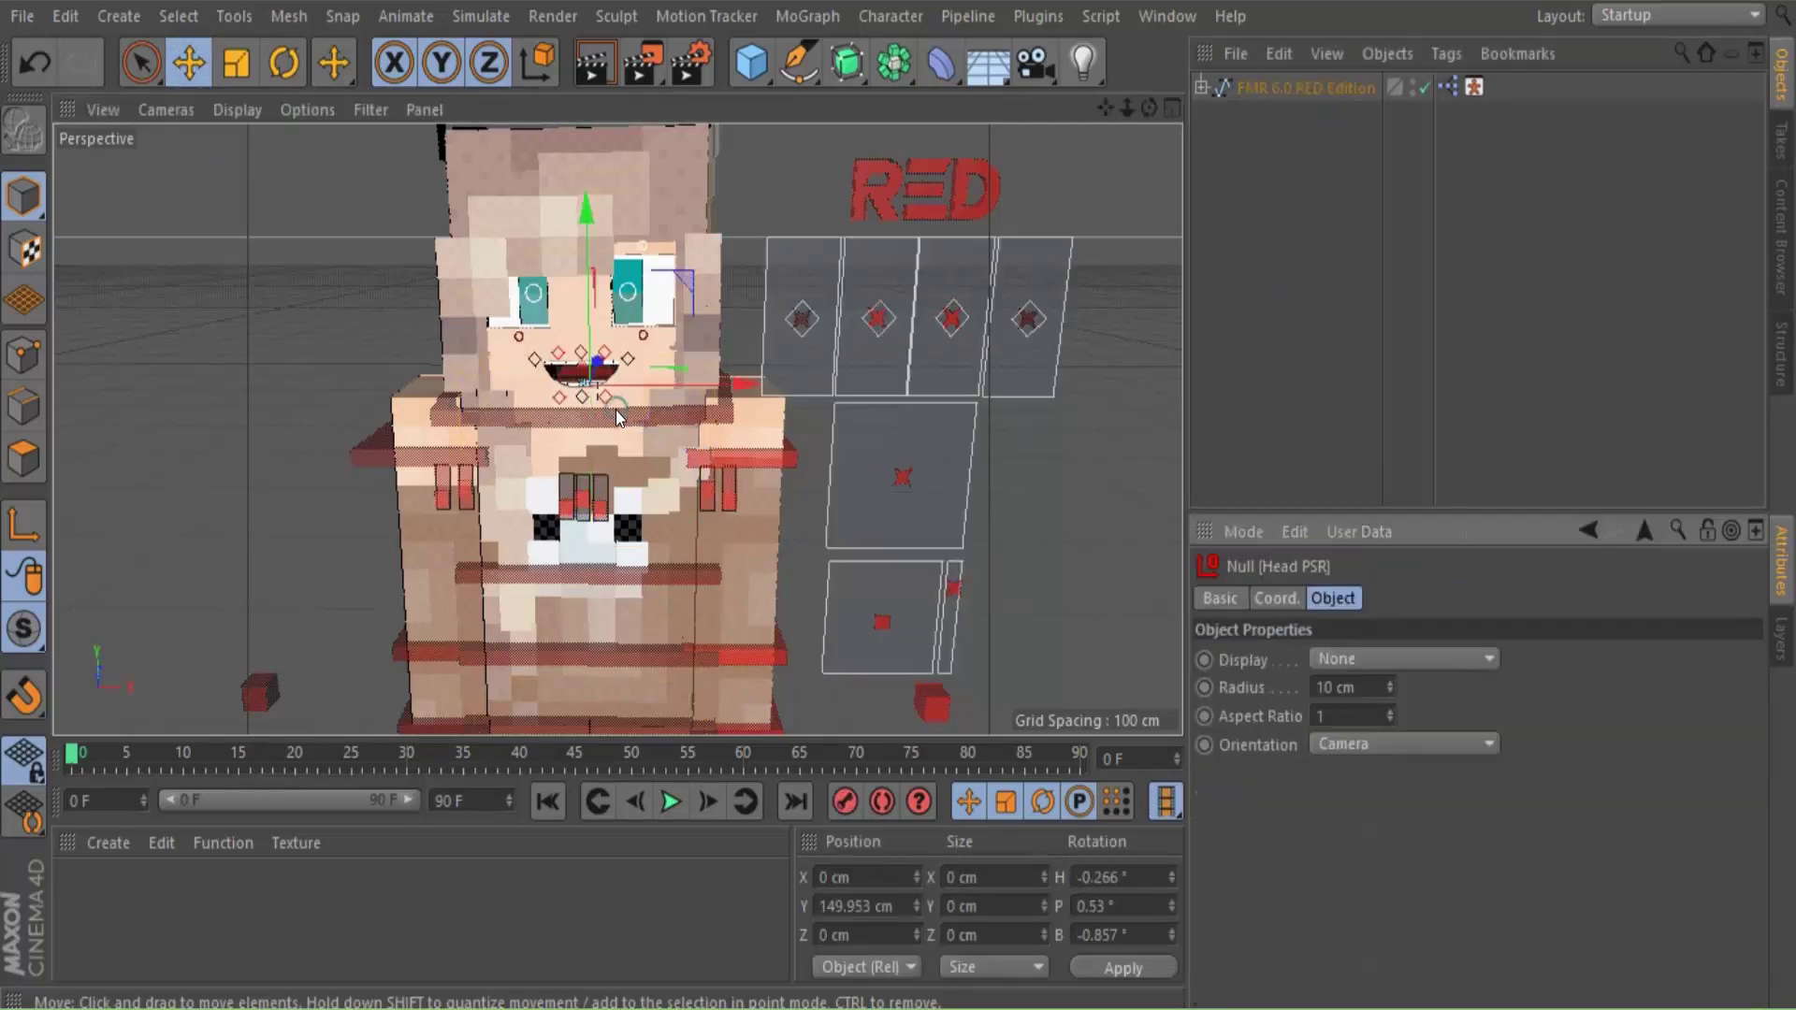
{"action": "left_click", "coordinate": [601, 409]}
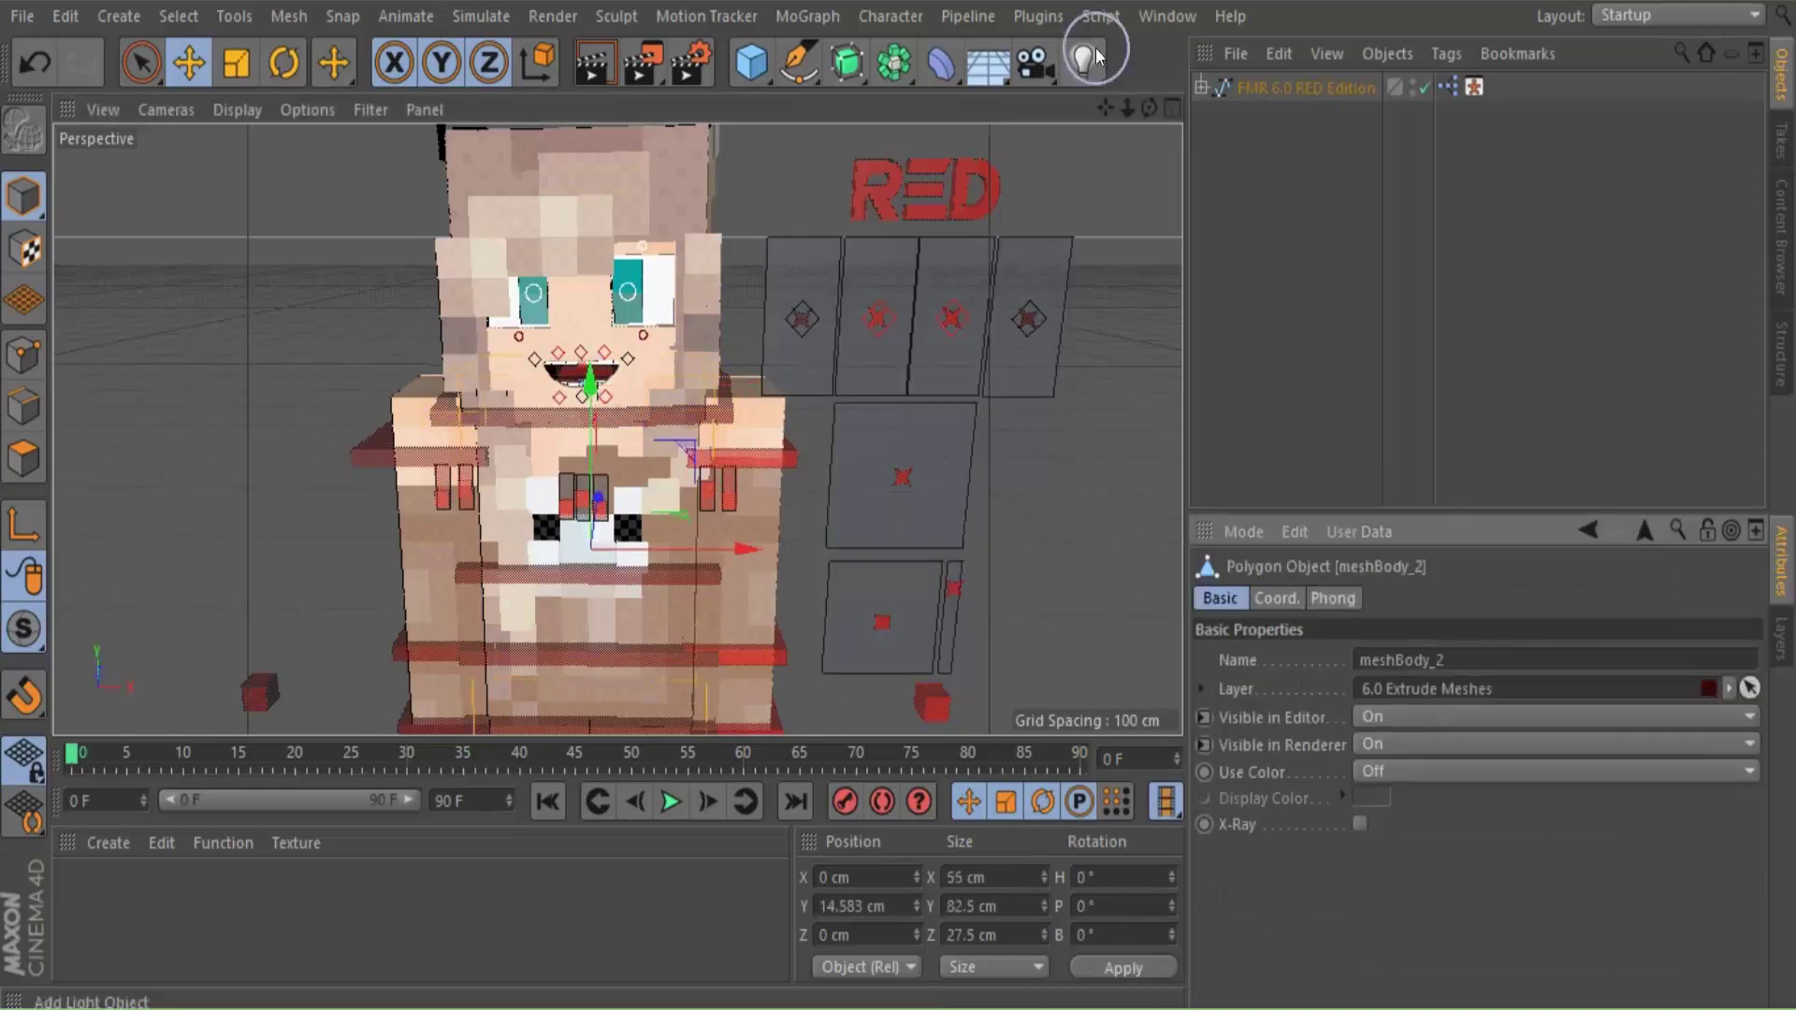
{"action": "left_click_drag", "start_coordinate": [1149, 109], "coordinate": [1029, 122]}
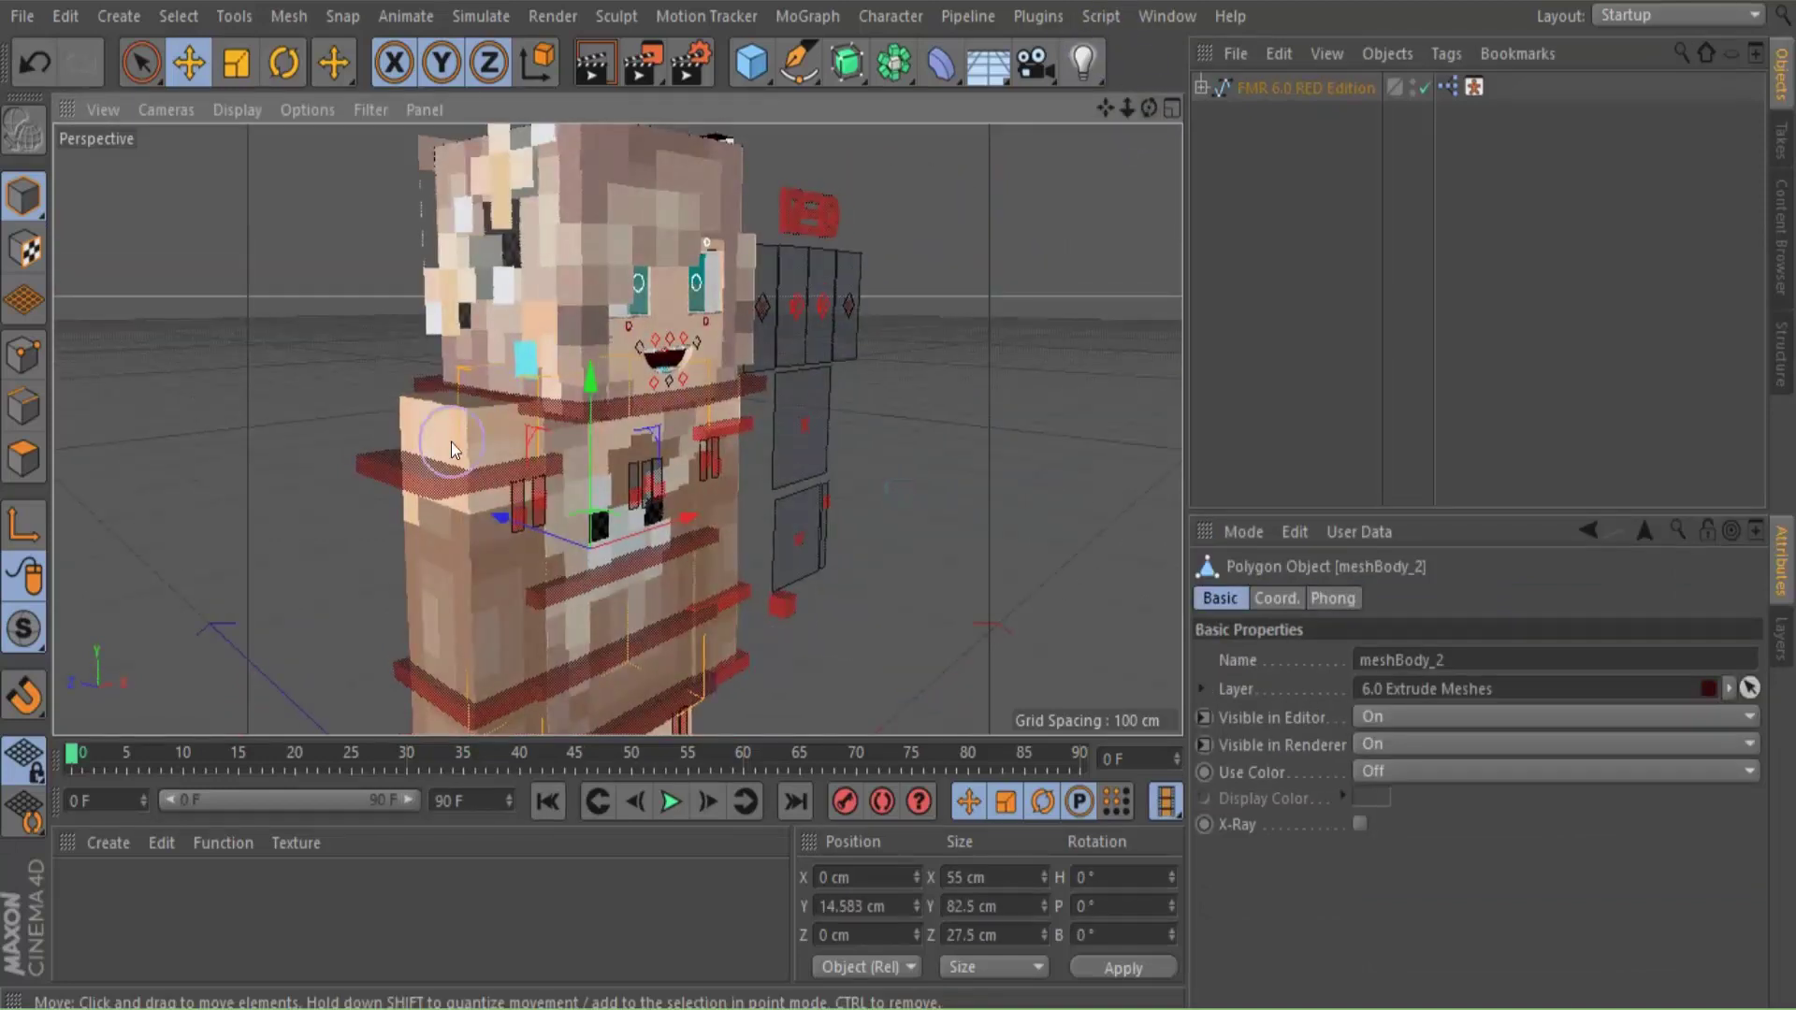
{"action": "left_click", "coordinate": [558, 397]}
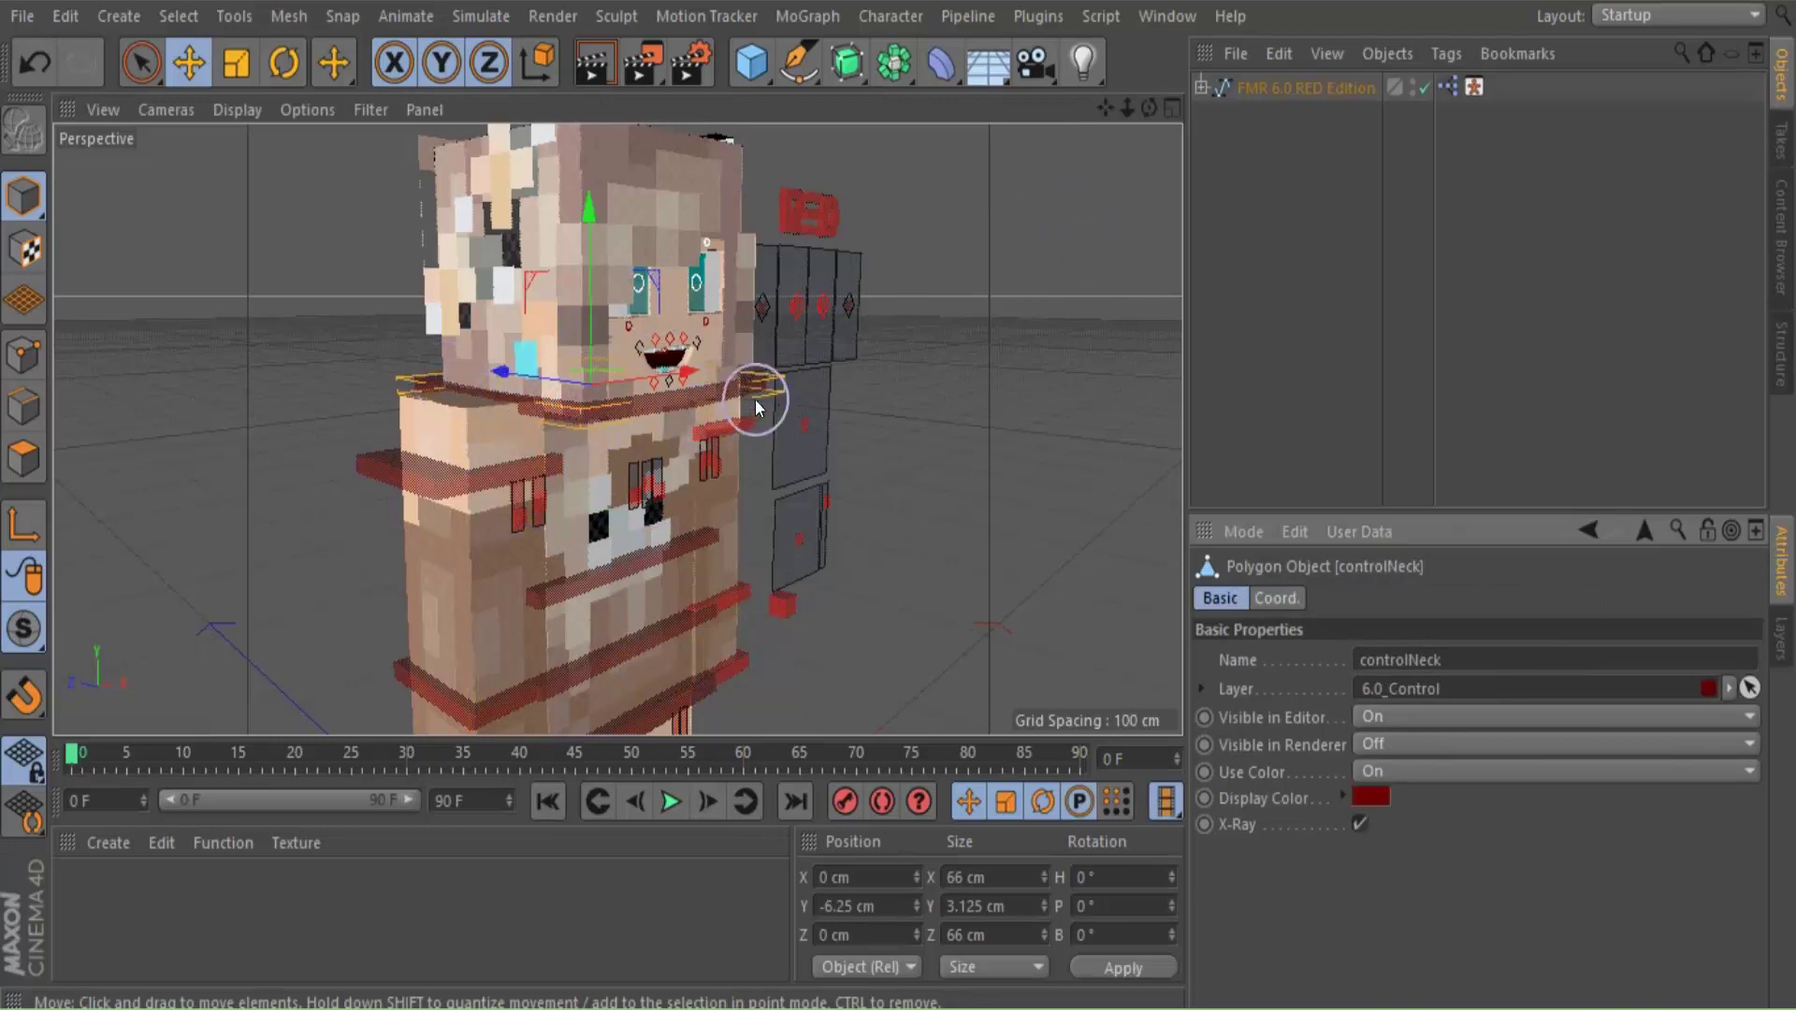
{"action": "key", "text": "r"}
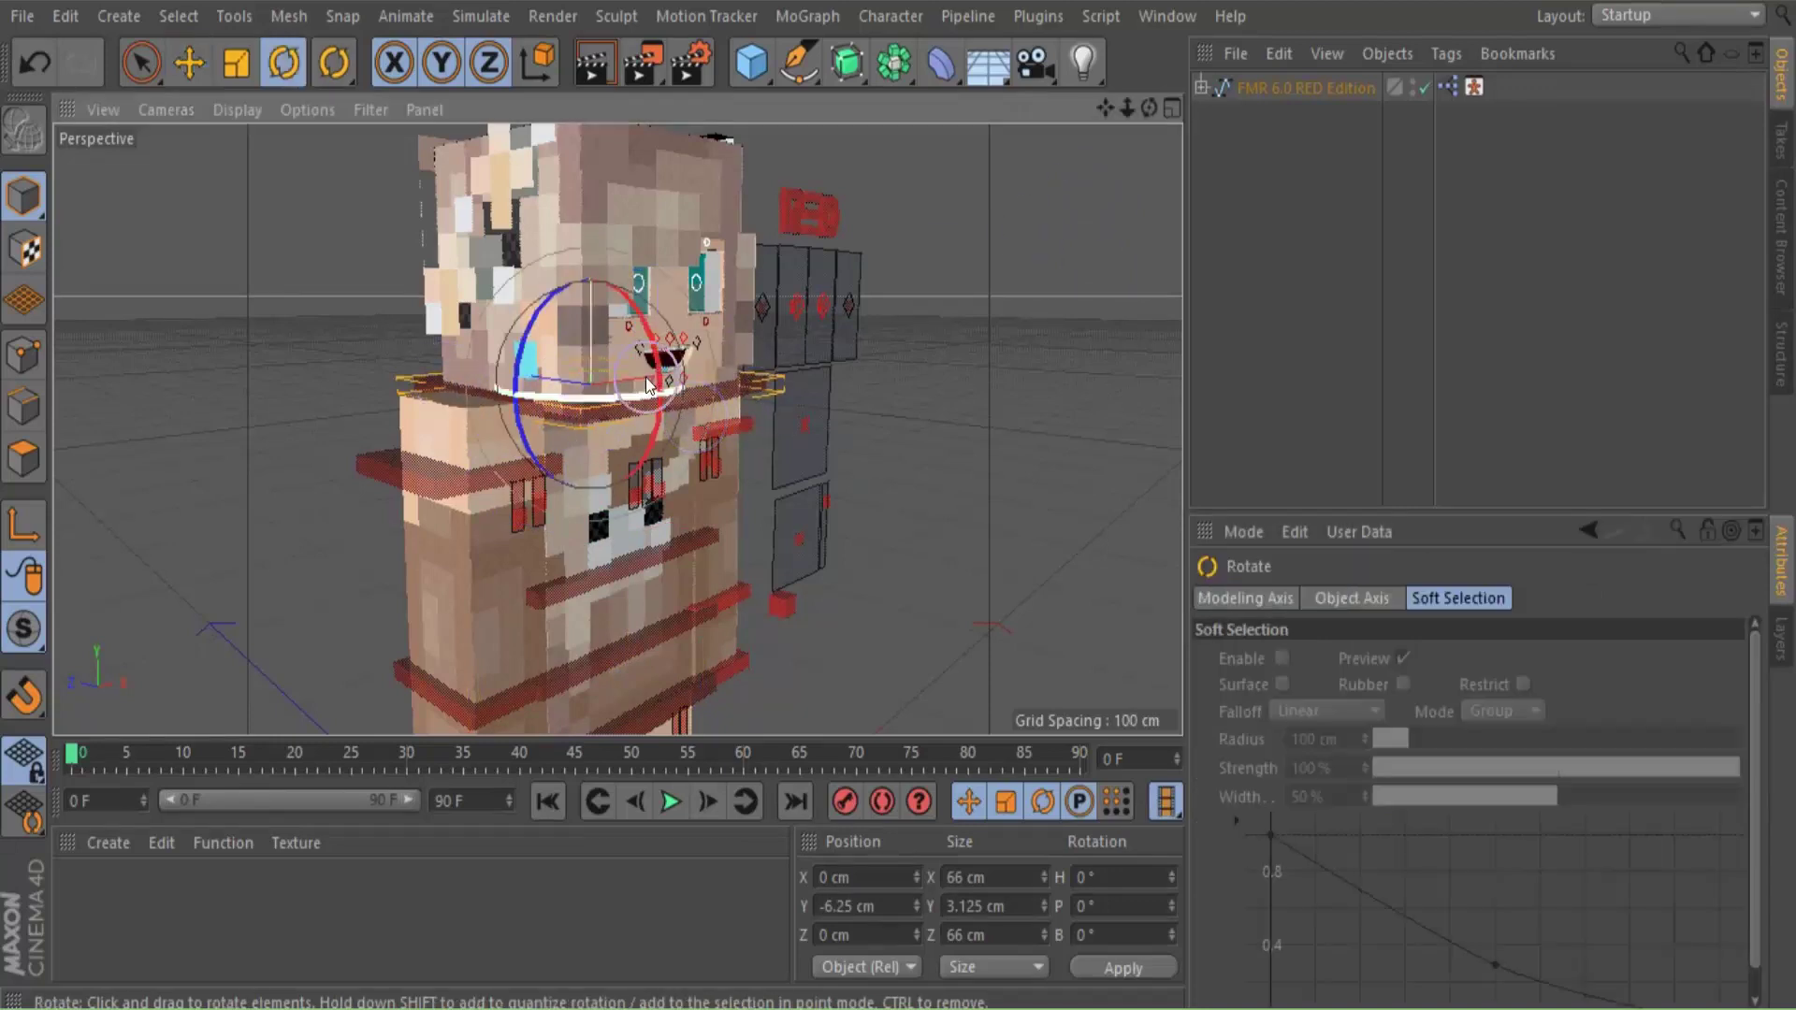
{"action": "left_click_drag", "start_coordinate": [1149, 108], "coordinate": [1039, 140]}
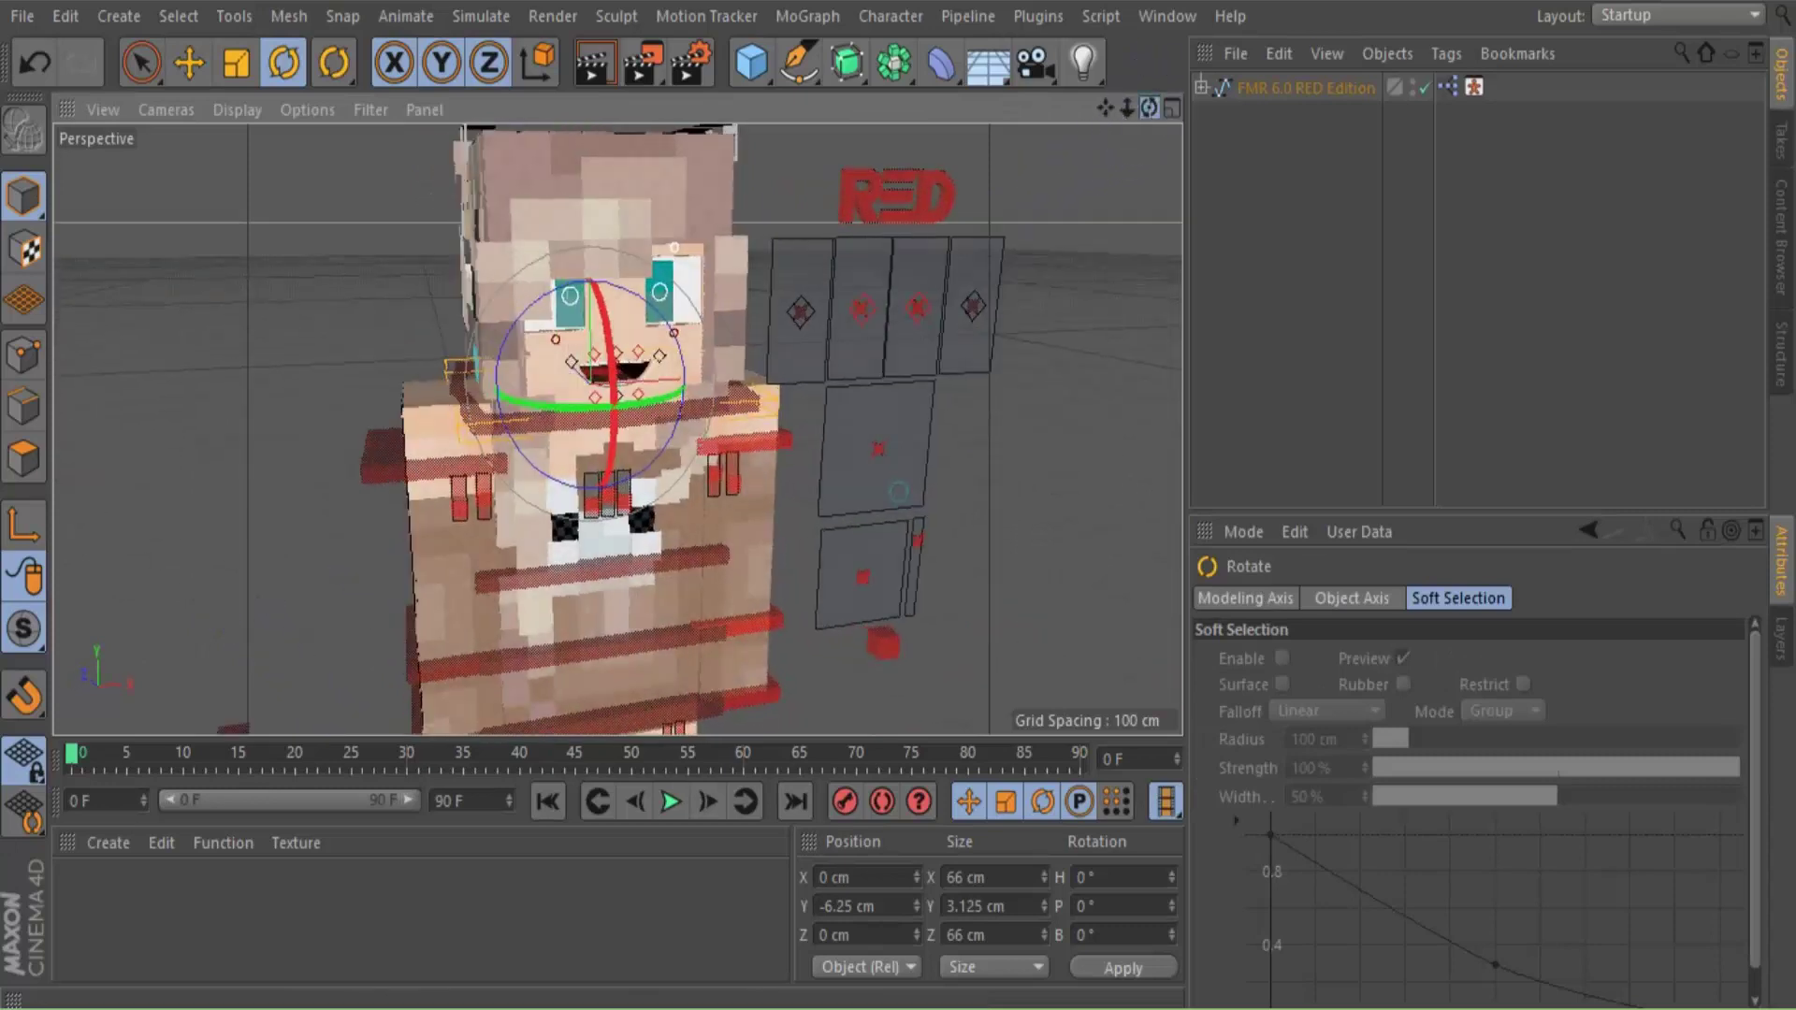
{"action": "left_click_drag", "start_coordinate": [629, 394], "coordinate": [581, 374]}
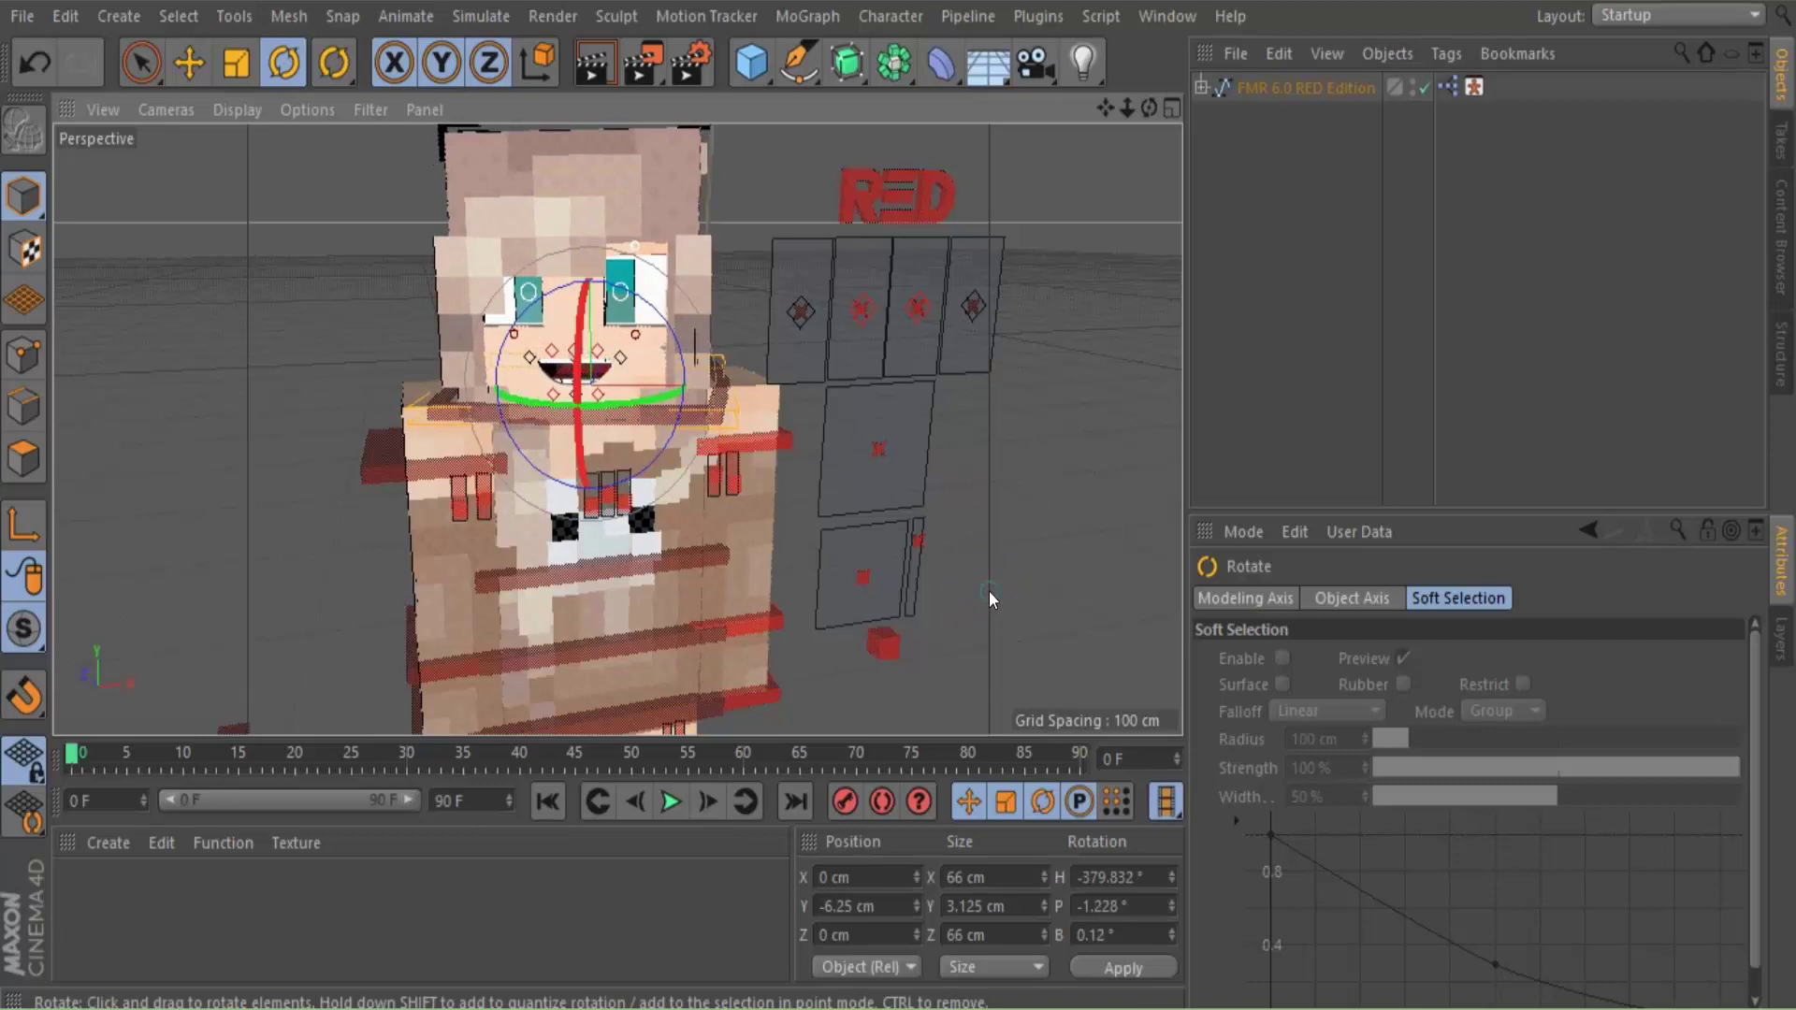
{"action": "left_click", "coordinate": [989, 595]}
Lower the waist control to a Y position of about -6.8 cm so the knees bend
{"action": "scroll", "coordinate": [1005, 522], "scroll_direction": "down", "scroll_amount": 5}
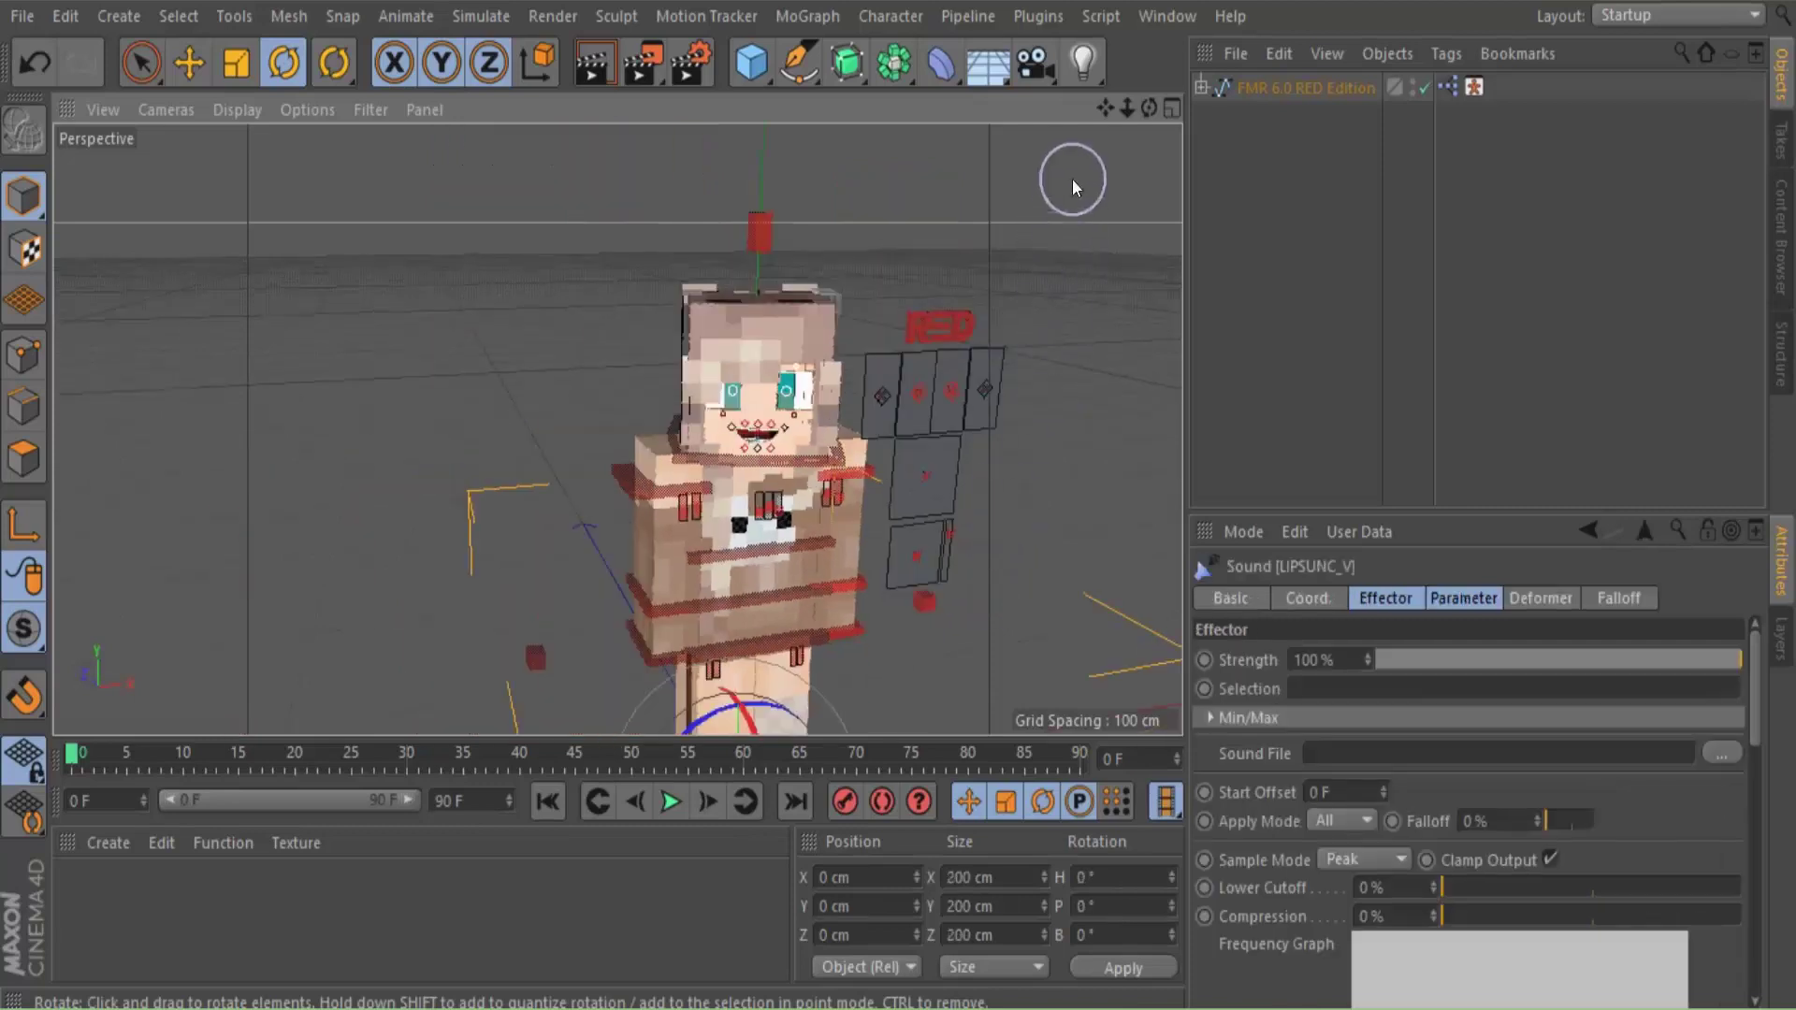
{"action": "left_click_drag", "start_coordinate": [1105, 109], "coordinate": [1048, 8]}
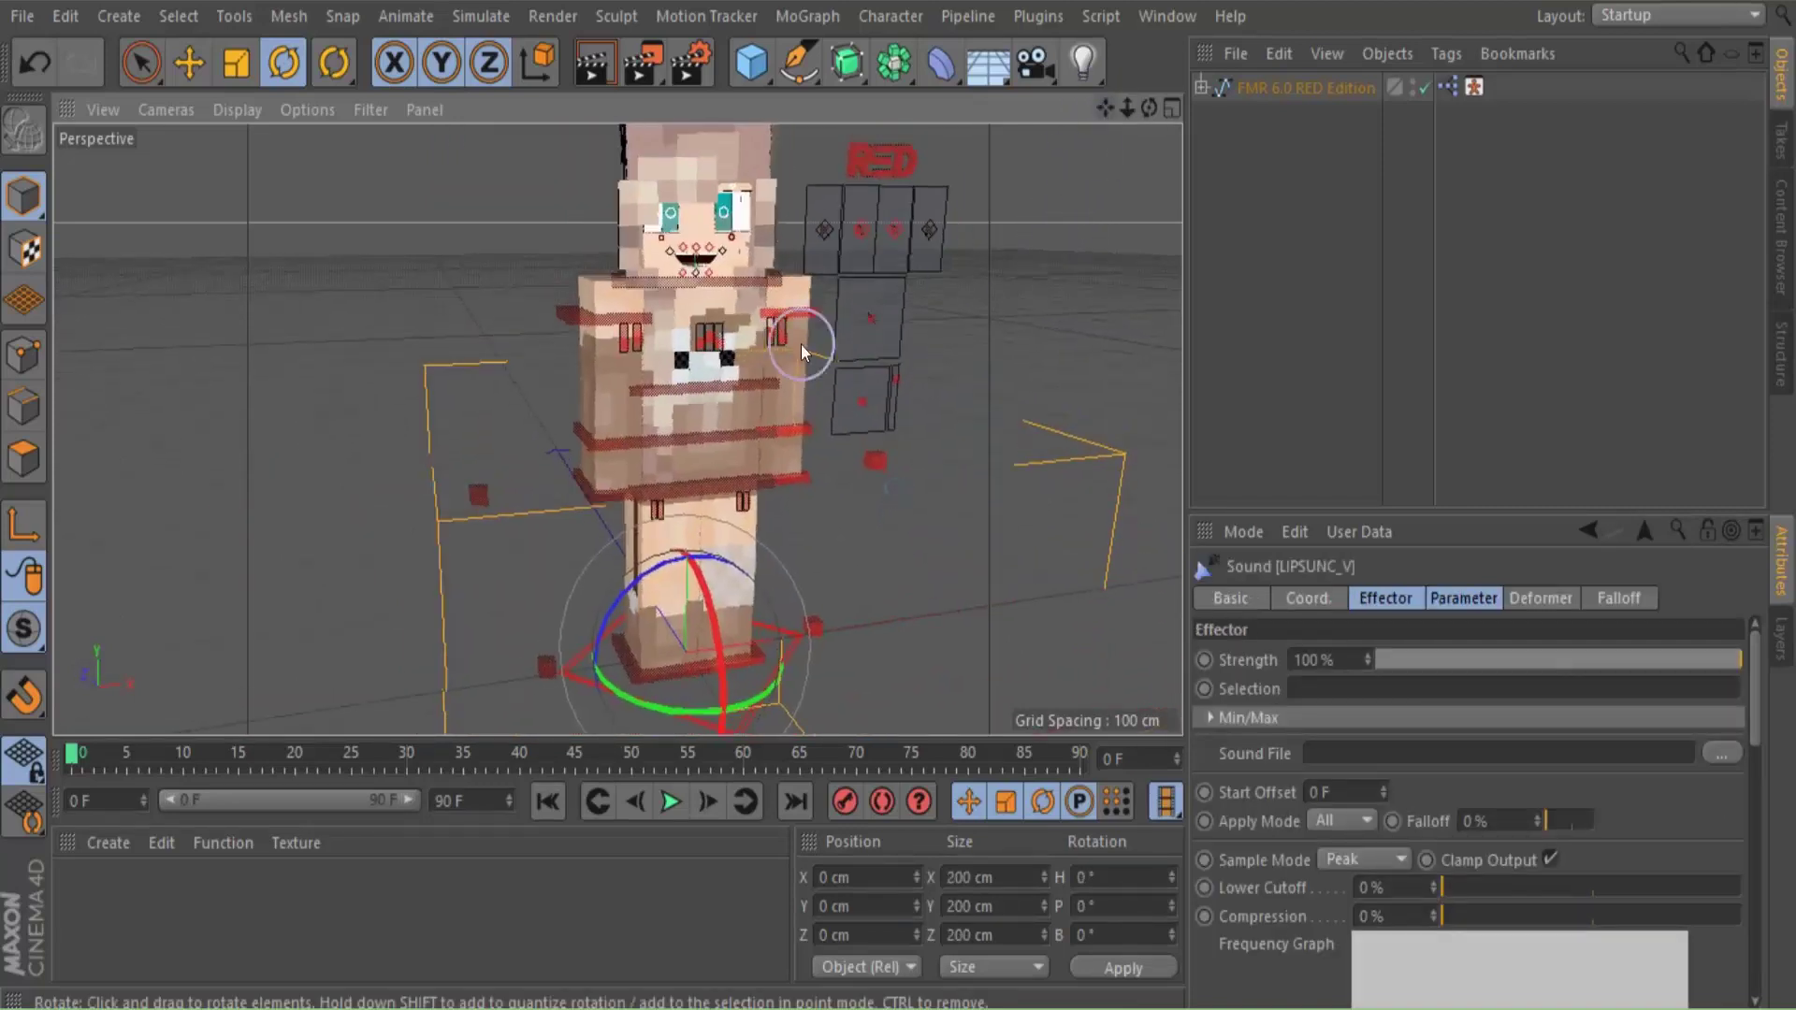
{"action": "left_click", "coordinate": [670, 481]}
{"action": "left_click", "coordinate": [682, 486]}
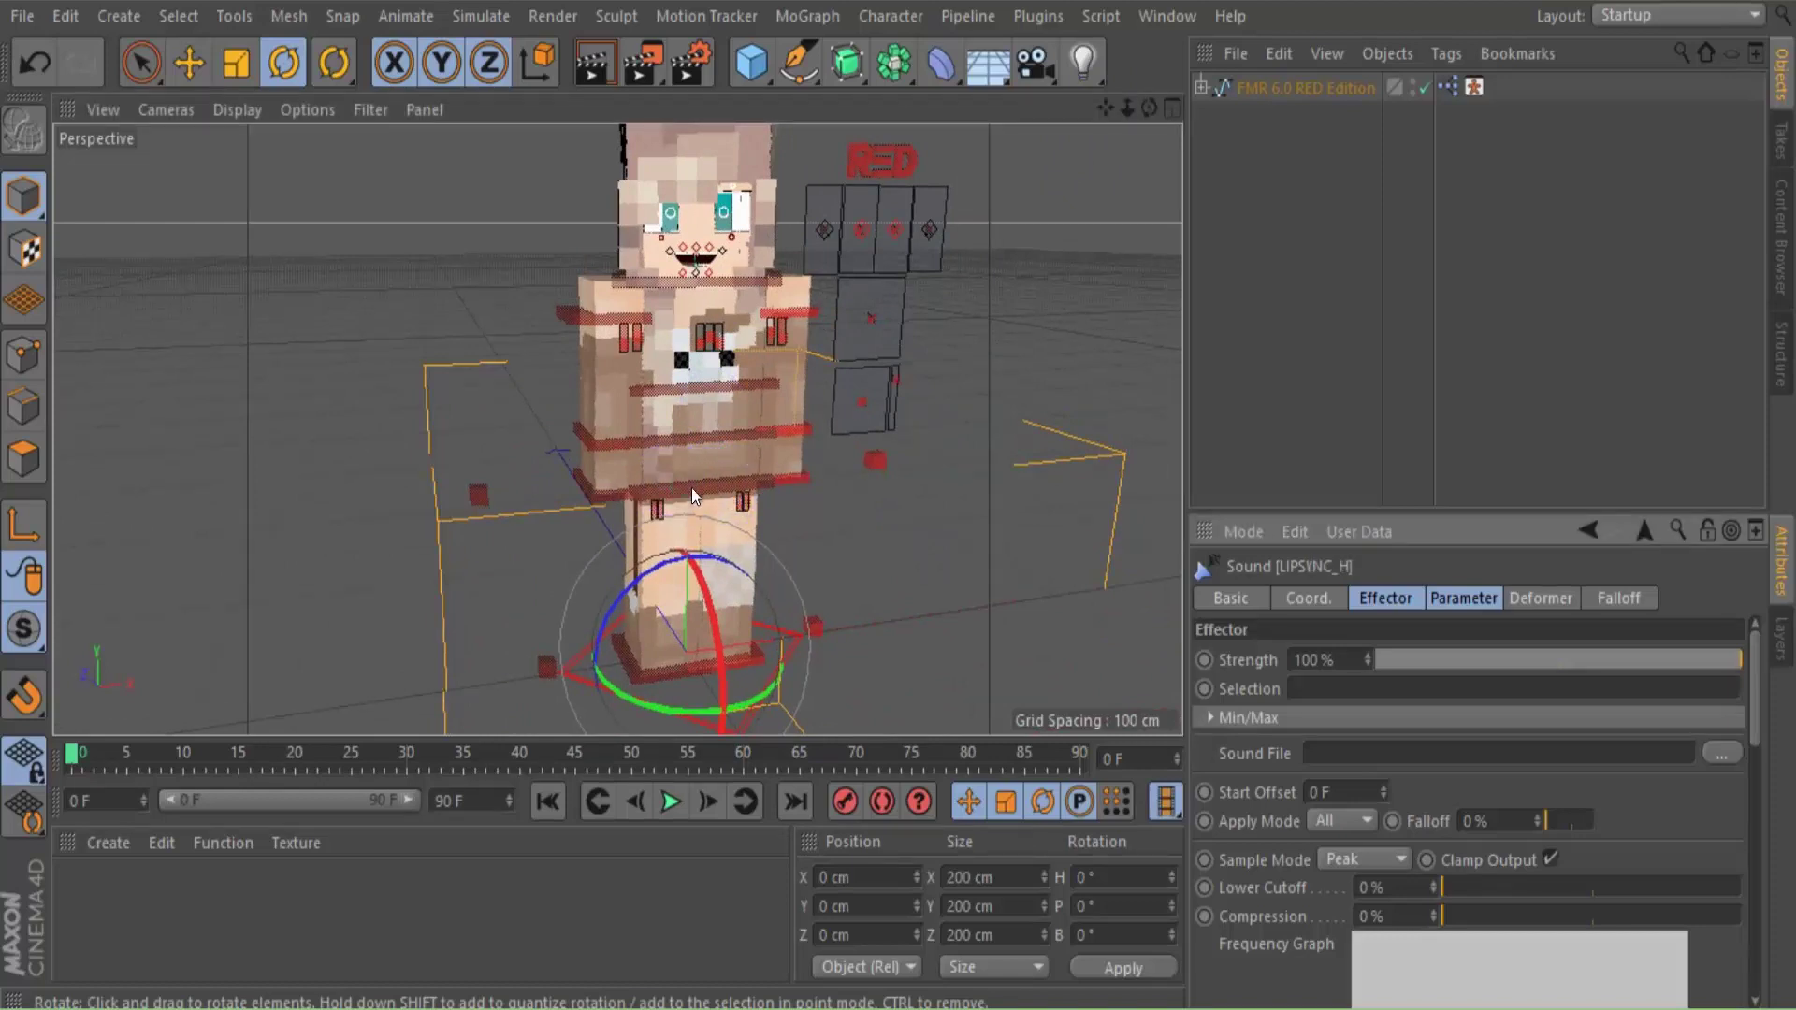
{"action": "left_click", "coordinate": [693, 486]}
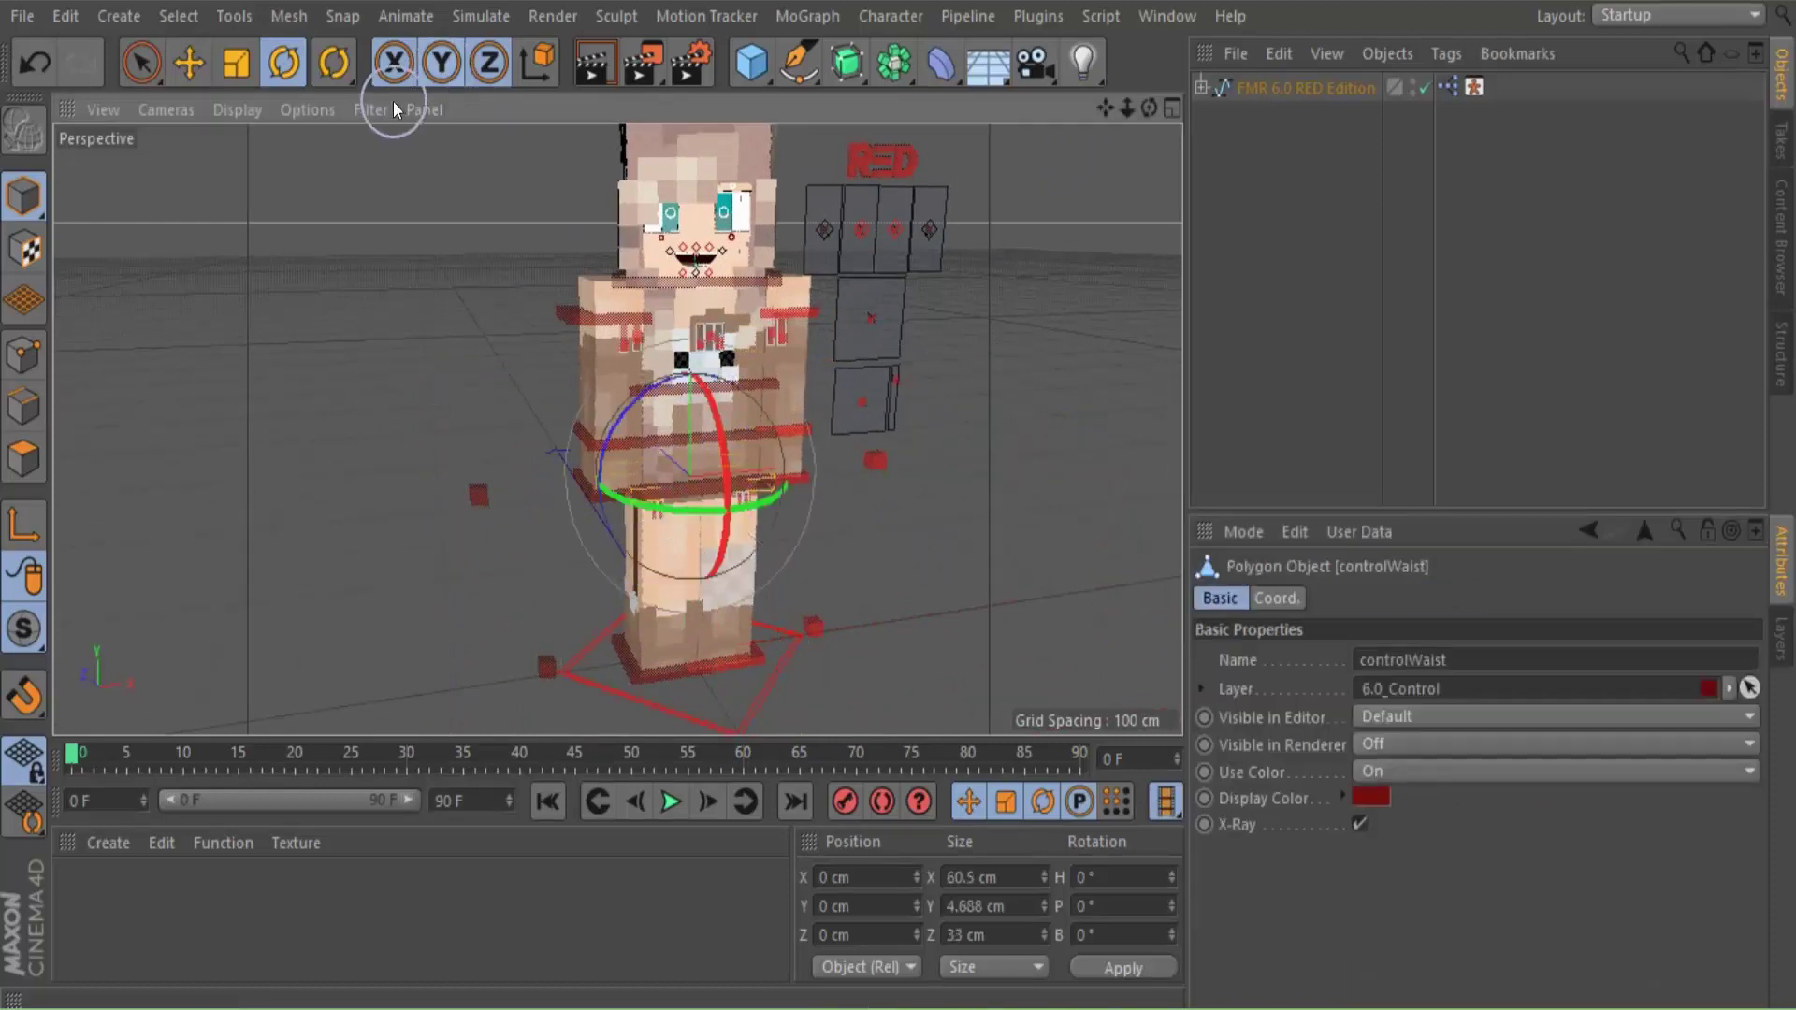
{"action": "left_click", "coordinate": [205, 66]}
{"action": "left_click_drag", "start_coordinate": [696, 428], "coordinate": [687, 439]}
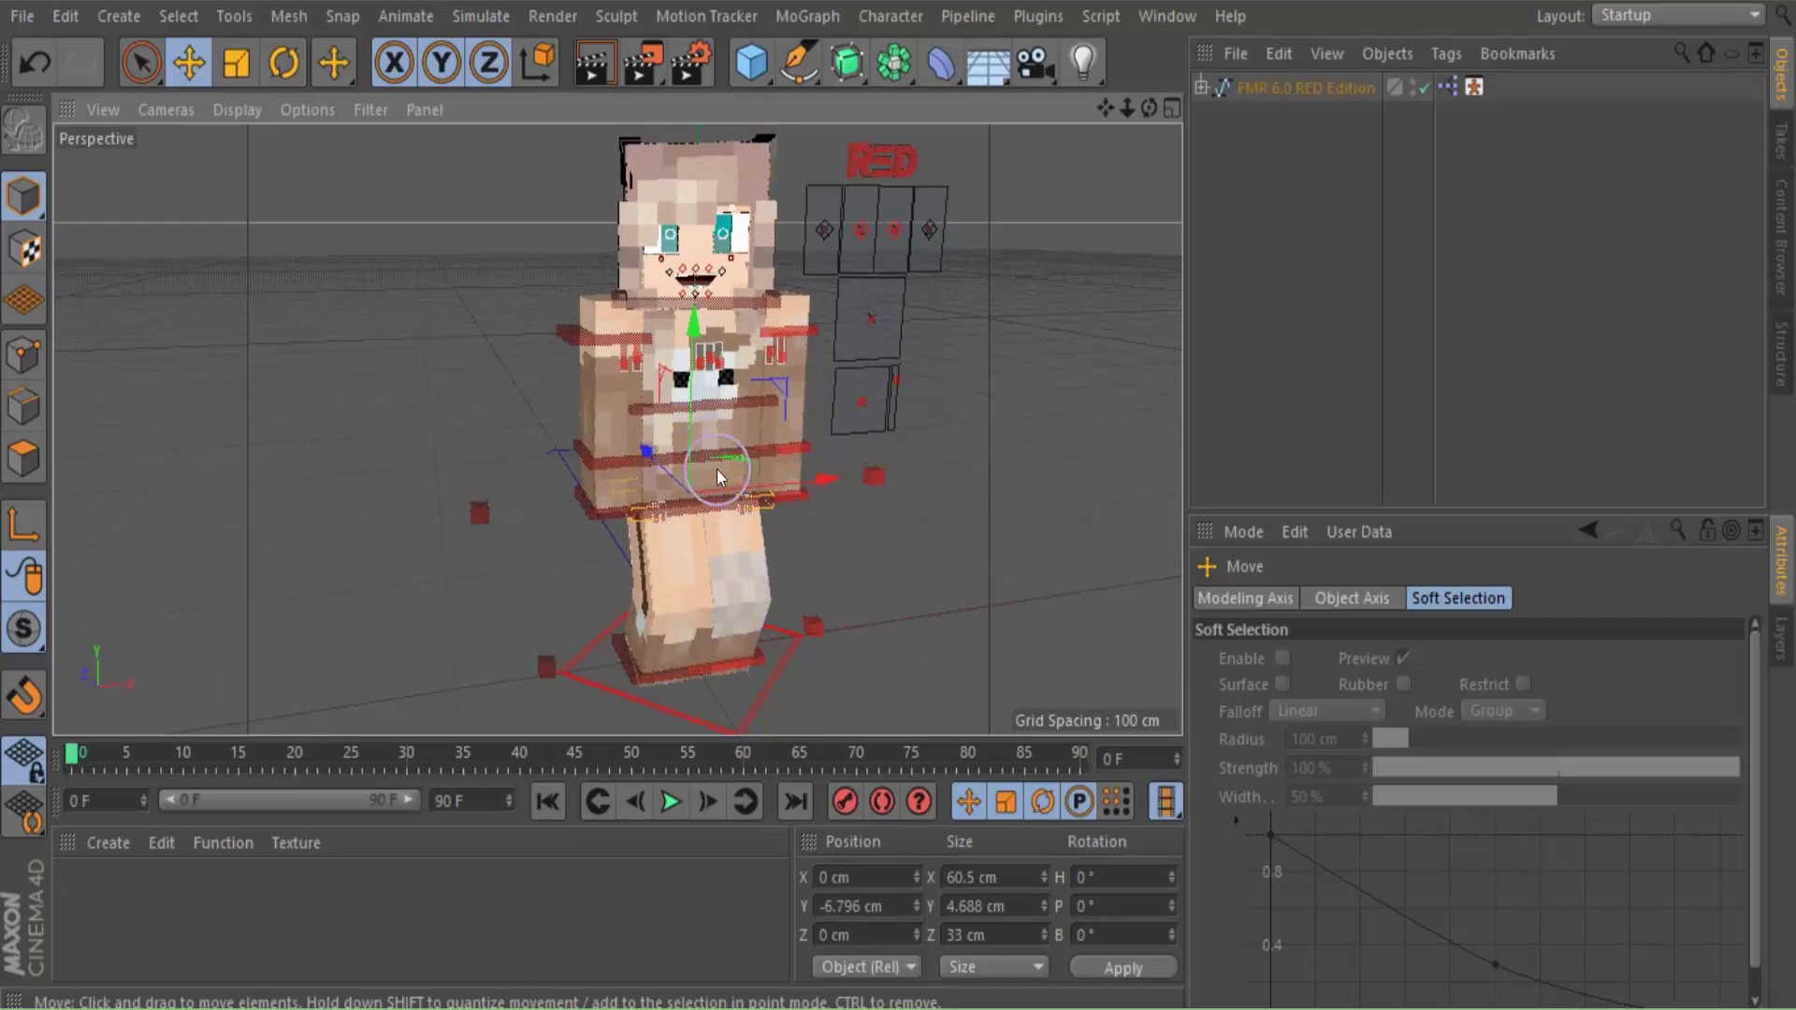
Tilt the upper body by rotating the waist control to about H -6.6°, P -9.5° and B -1.1°
{"action": "key", "text": "r"}
{"action": "mouse_move", "coordinate": [725, 493]}
{"action": "left_mouse_down"}
{"action": "mouse_move", "coordinate": [775, 521]}
{"action": "mouse_move", "coordinate": [748, 508]}
{"action": "left_mouse_up"}
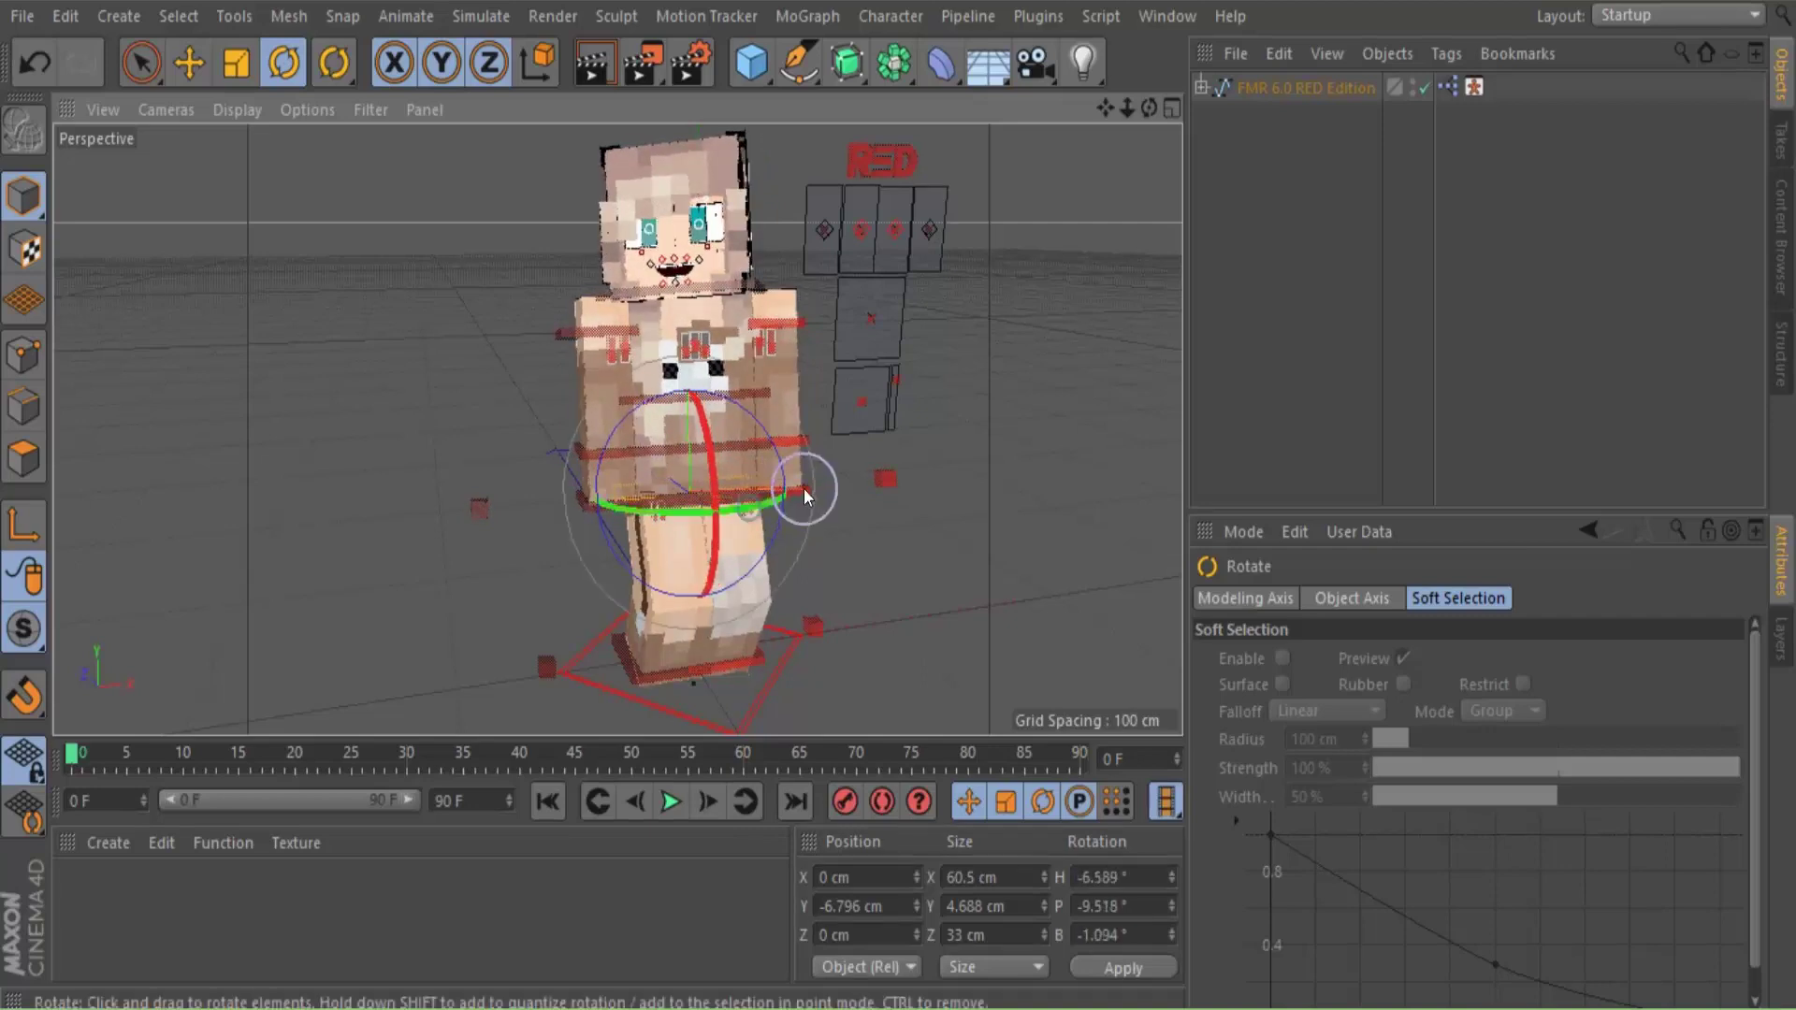
{"action": "left_click", "coordinate": [850, 558]}
{"action": "scroll", "coordinate": [788, 626], "scroll_direction": "down", "scroll_amount": 2}
{"action": "scroll", "coordinate": [791, 626], "scroll_direction": "up", "scroll_amount": 4}
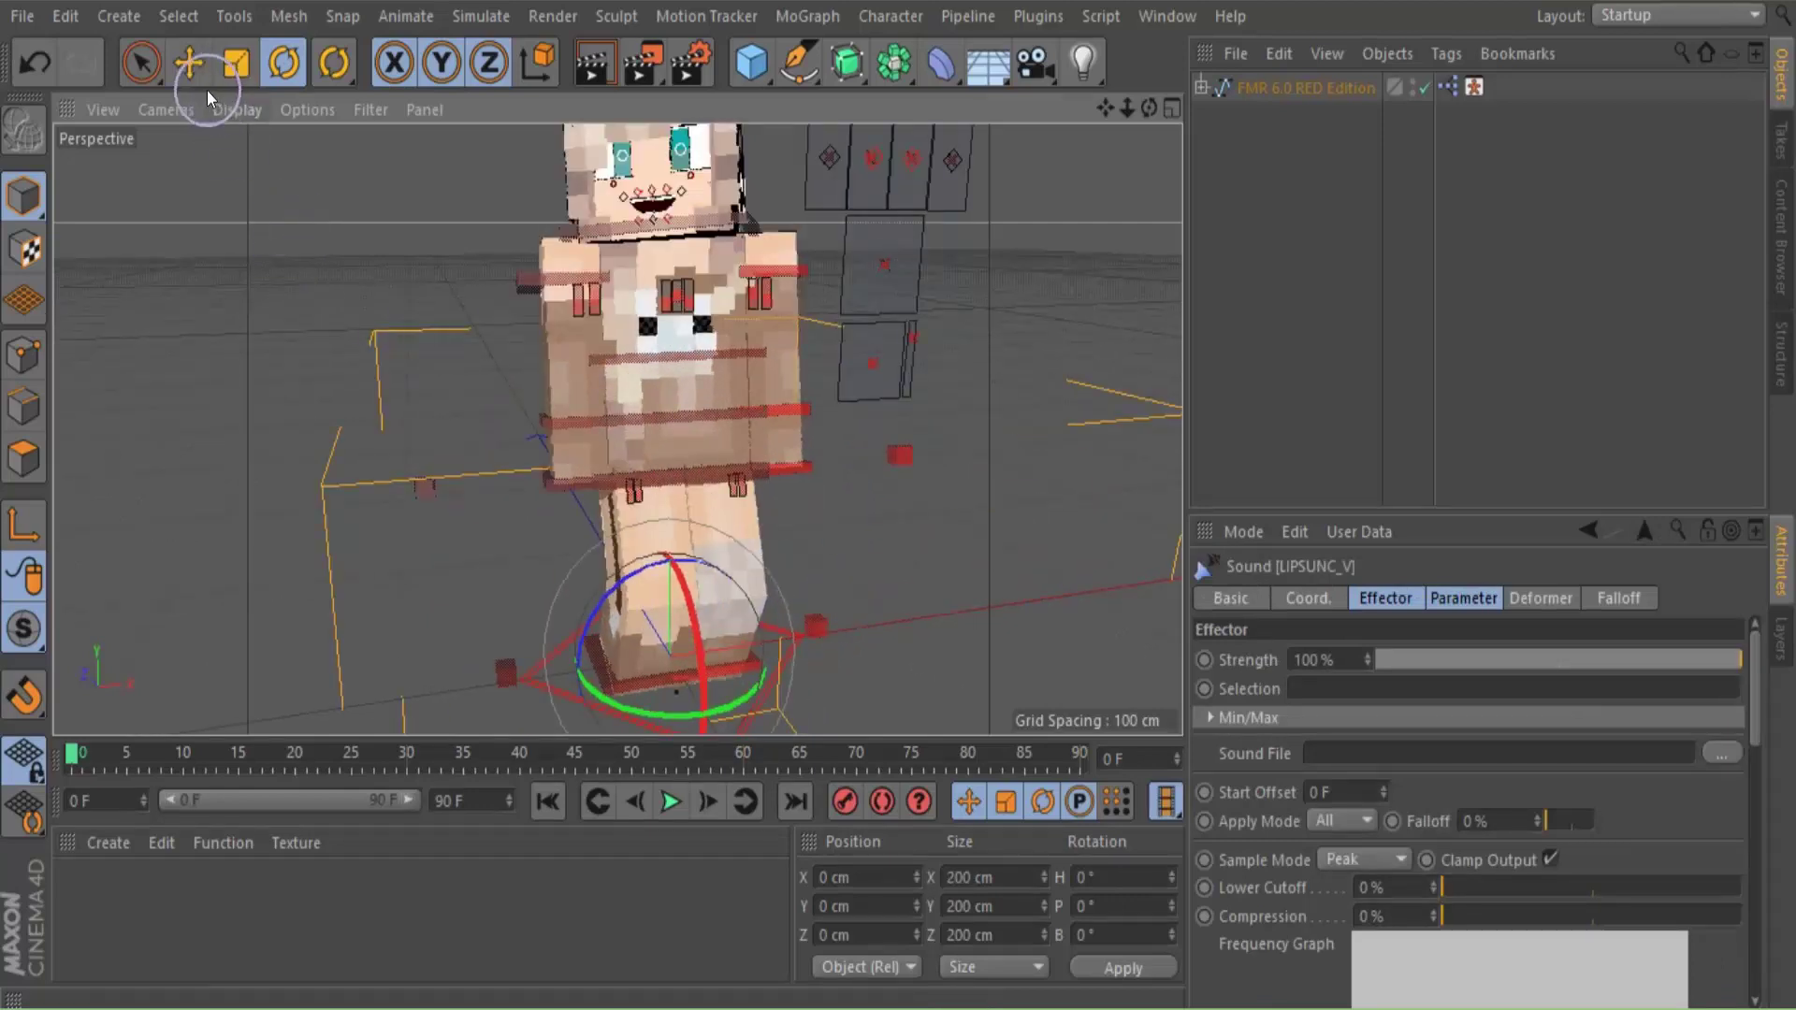
Move the right foot control (goalLegR) to about X -9.2, Y 5.3 and Z 27.8 cm so that leg bends back
{"action": "left_click", "coordinate": [189, 62]}
{"action": "left_click", "coordinate": [621, 685]}
{"action": "left_click_drag", "start_coordinate": [625, 682], "coordinate": [641, 644]}
{"action": "left_click_drag", "start_coordinate": [600, 572], "coordinate": [562, 593]}
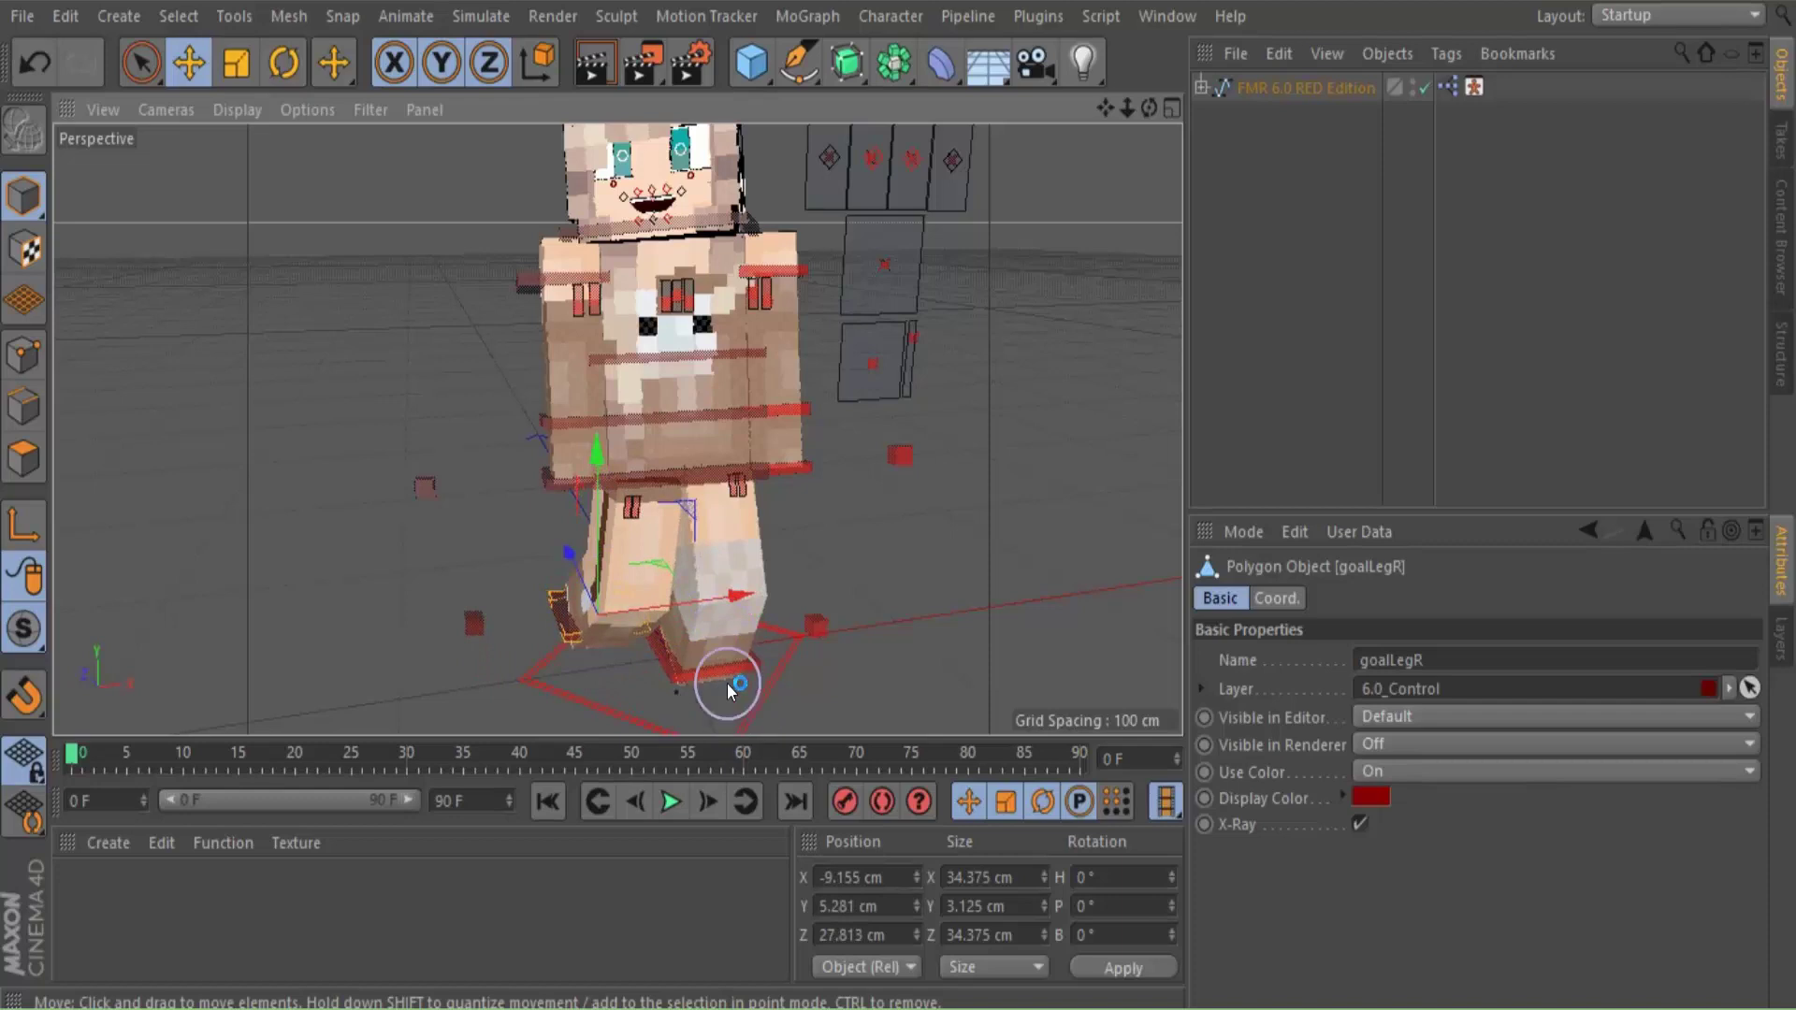
Lift the left foot control (goalLegL) out to the side, to about X 27.8, Y 13.9 and Z 11.3 cm
{"action": "left_click", "coordinate": [728, 666]}
{"action": "left_click", "coordinate": [728, 666]}
{"action": "left_click", "coordinate": [732, 664]}
{"action": "left_click", "coordinate": [732, 664]}
{"action": "left_click", "coordinate": [672, 668]}
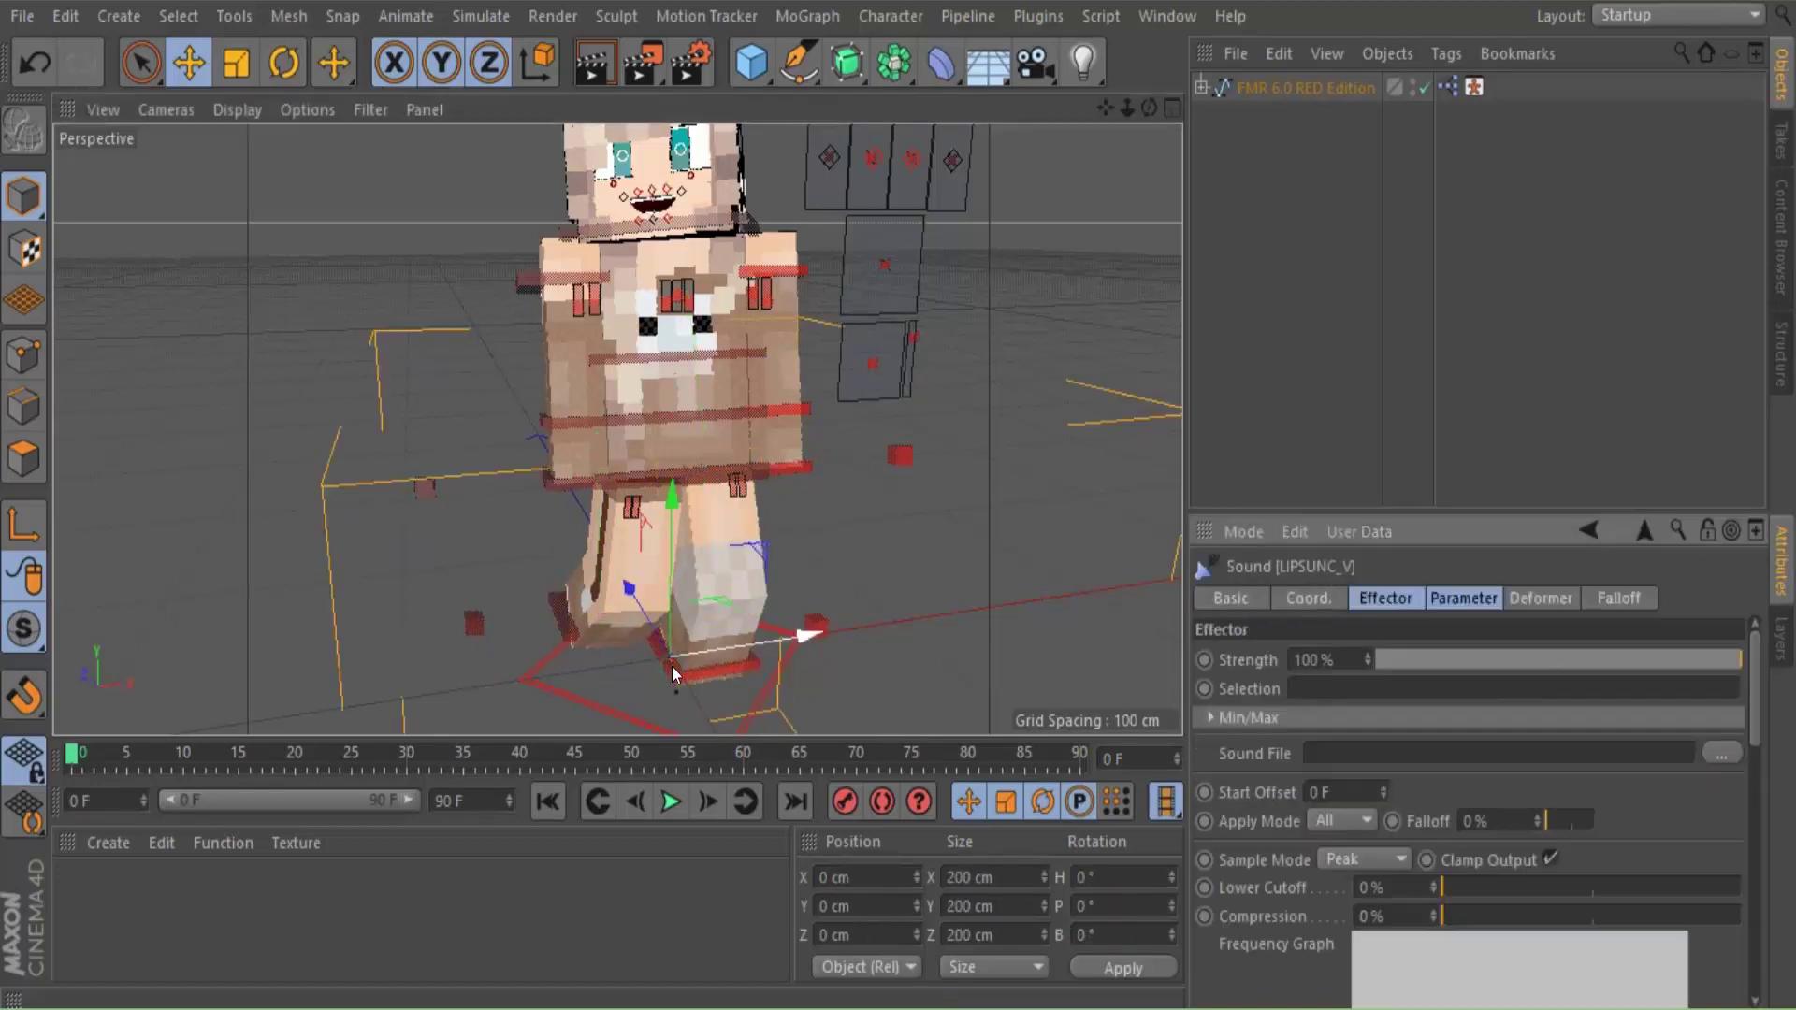
{"action": "left_click", "coordinate": [672, 666]}
{"action": "left_click_drag", "start_coordinate": [760, 637], "coordinate": [807, 589]}
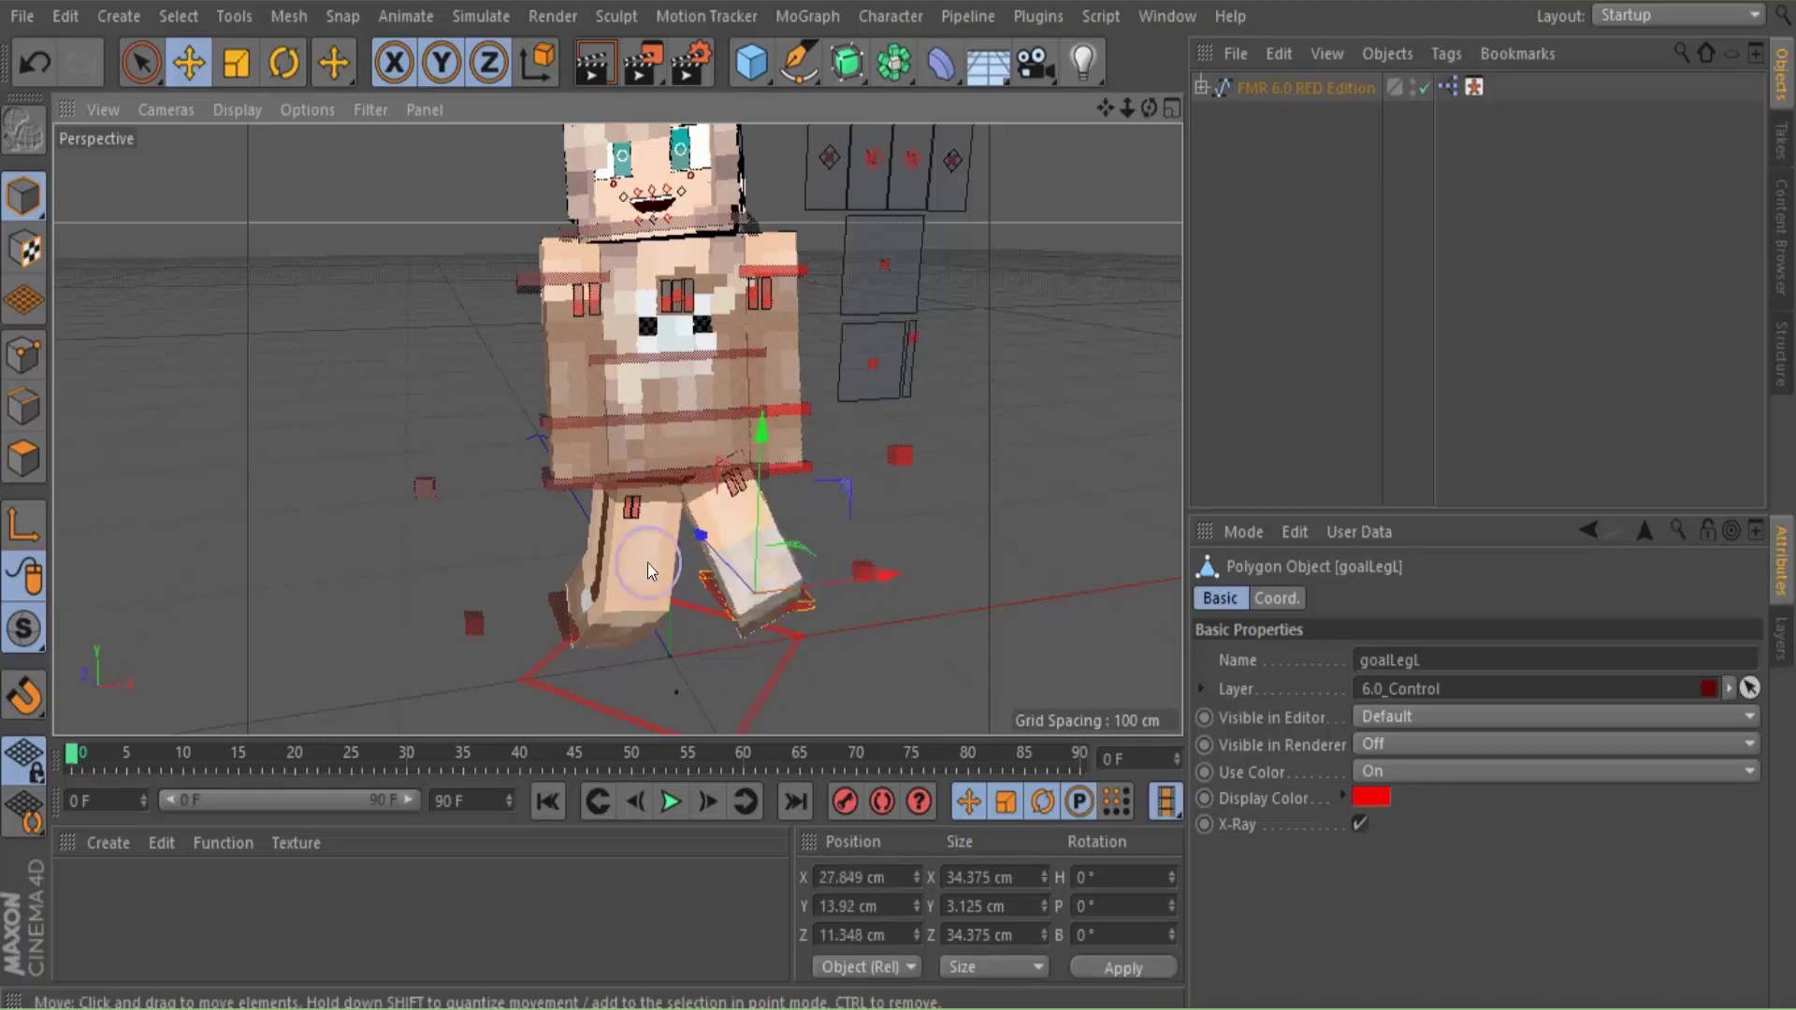
Lower the right foot control to the ground and bring it forward beneath the body
{"action": "left_click", "coordinate": [565, 612]}
{"action": "mouse_move", "coordinate": [604, 567]}
{"action": "left_mouse_down"}
{"action": "mouse_move", "coordinate": [593, 614]}
{"action": "mouse_move", "coordinate": [621, 620]}
{"action": "mouse_move", "coordinate": [623, 590]}
{"action": "left_mouse_up"}
{"action": "left_click_drag", "start_coordinate": [689, 652], "coordinate": [693, 652]}
Pose the right arm by moving its hand control out to about X -19.9 and Y 14.7 cm, and forward along Z
{"action": "left_click", "coordinate": [615, 428]}
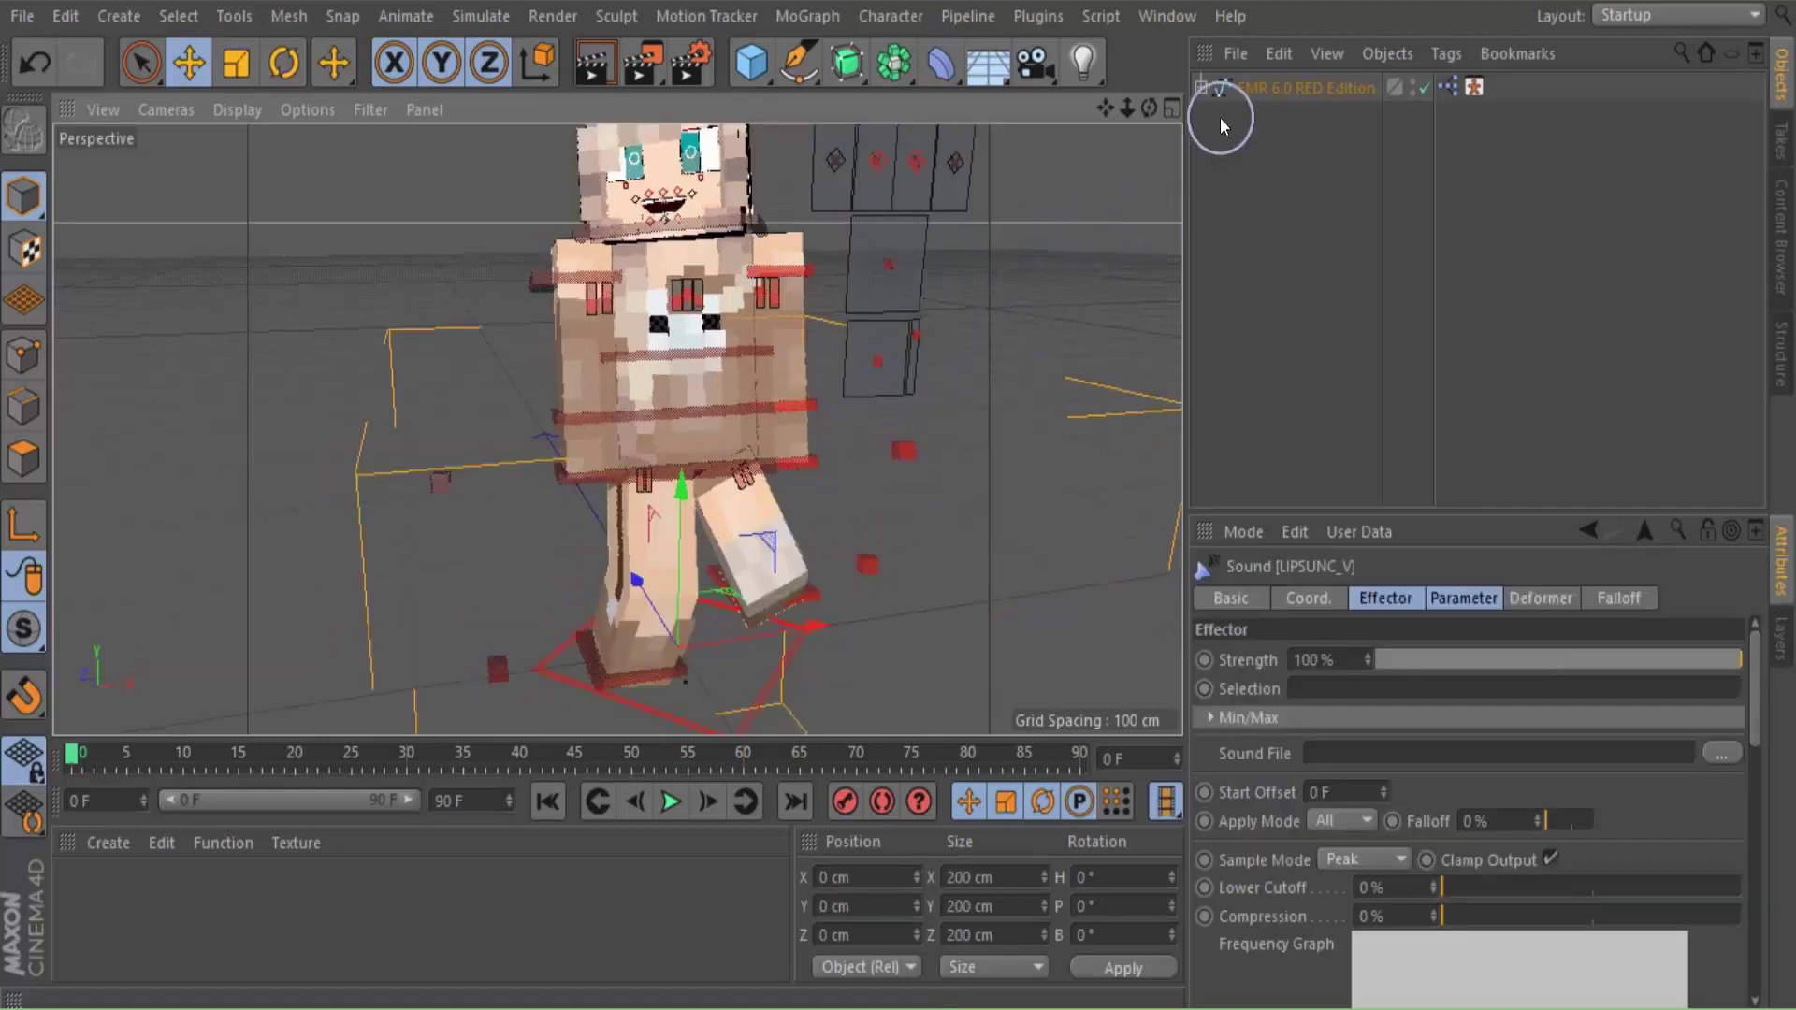
{"action": "left_click", "coordinate": [591, 479]}
{"action": "mouse_move", "coordinate": [586, 438]}
{"action": "left_mouse_down"}
{"action": "mouse_move", "coordinate": [557, 385]}
{"action": "mouse_move", "coordinate": [584, 441]}
{"action": "mouse_move", "coordinate": [541, 441]}
{"action": "mouse_move", "coordinate": [569, 445]}
{"action": "left_mouse_up"}
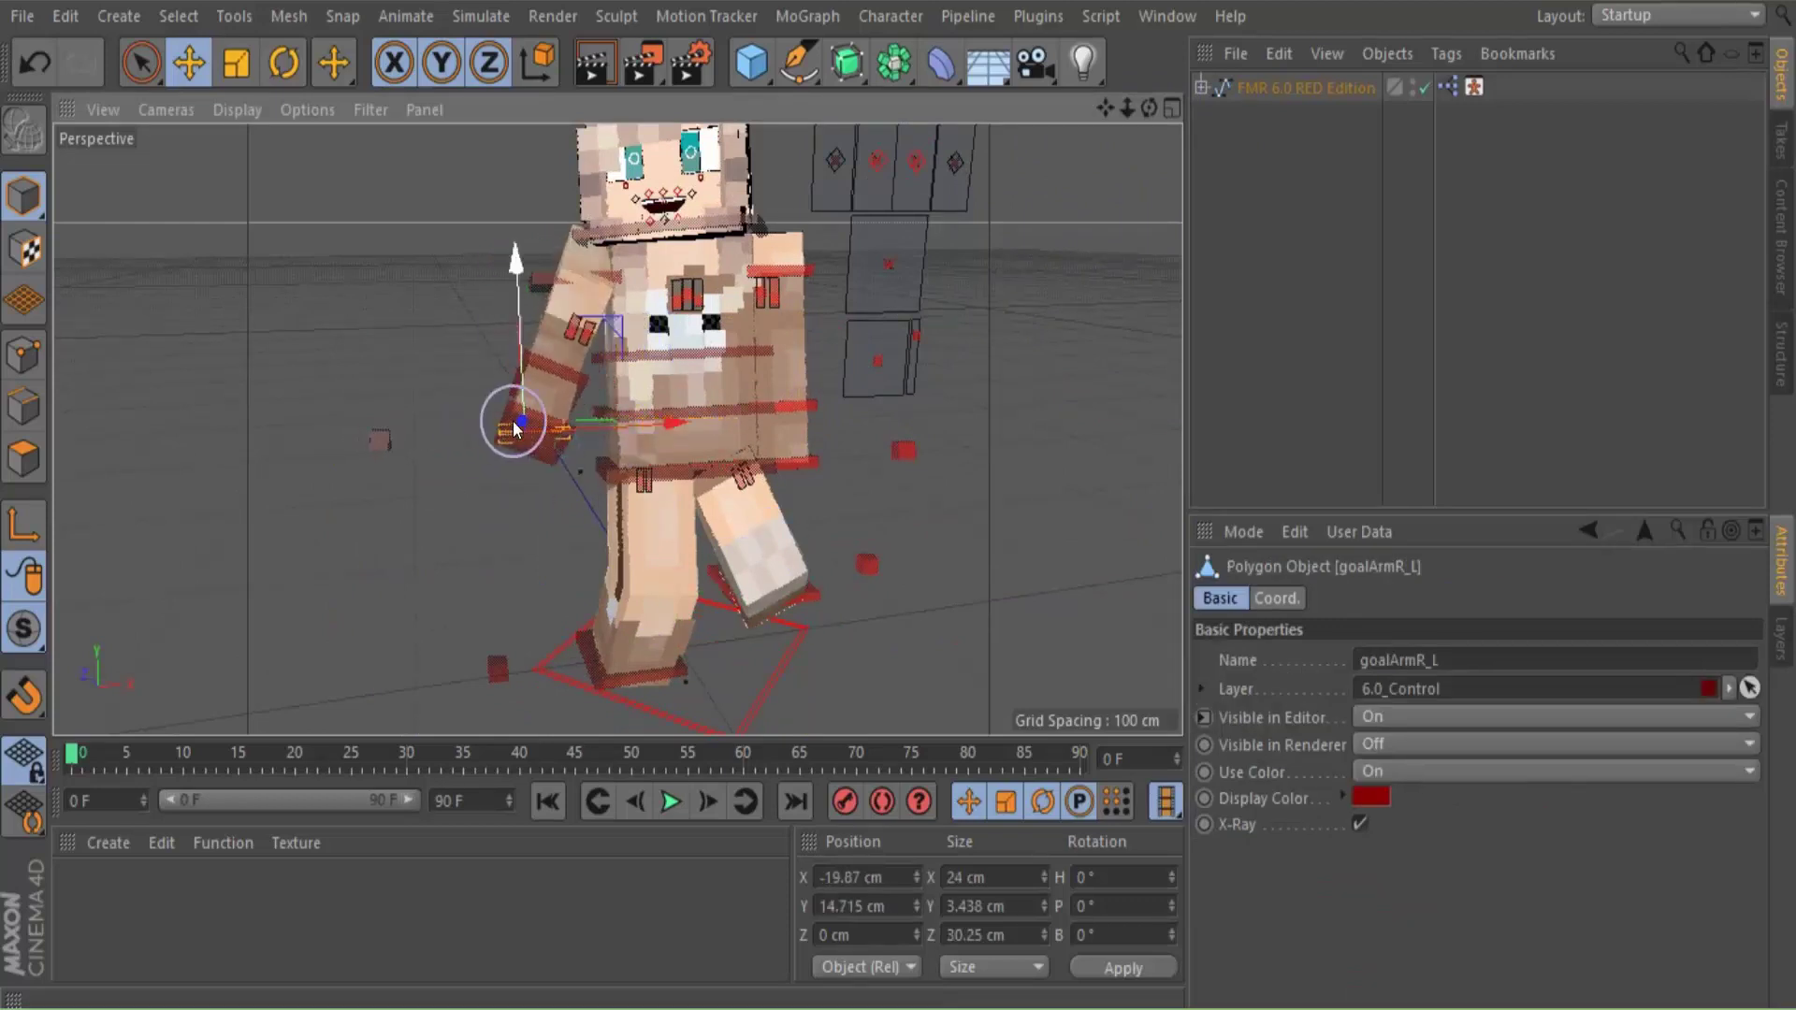
{"action": "left_click_drag", "start_coordinate": [1149, 108], "coordinate": [1244, 155]}
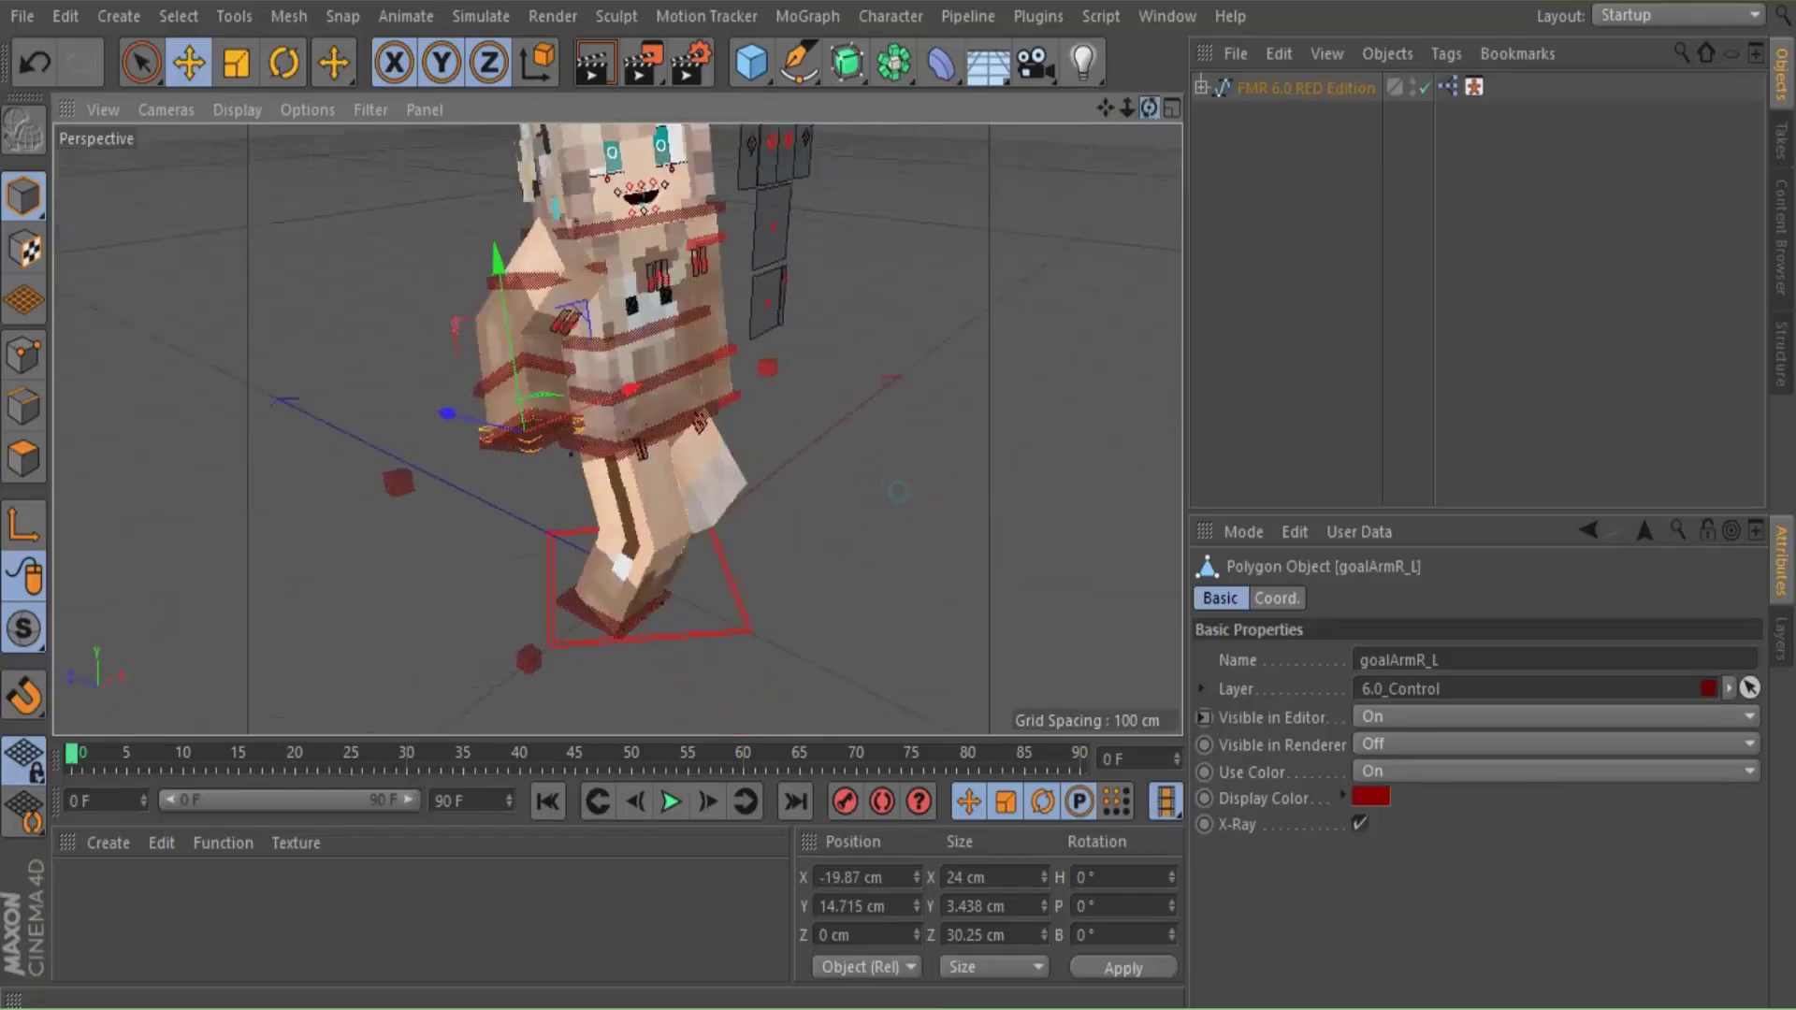
{"action": "left_click_drag", "start_coordinate": [458, 416], "coordinate": [638, 412]}
{"action": "left_click", "coordinate": [913, 336]}
{"action": "left_click_drag", "start_coordinate": [1149, 108], "coordinate": [979, 101]}
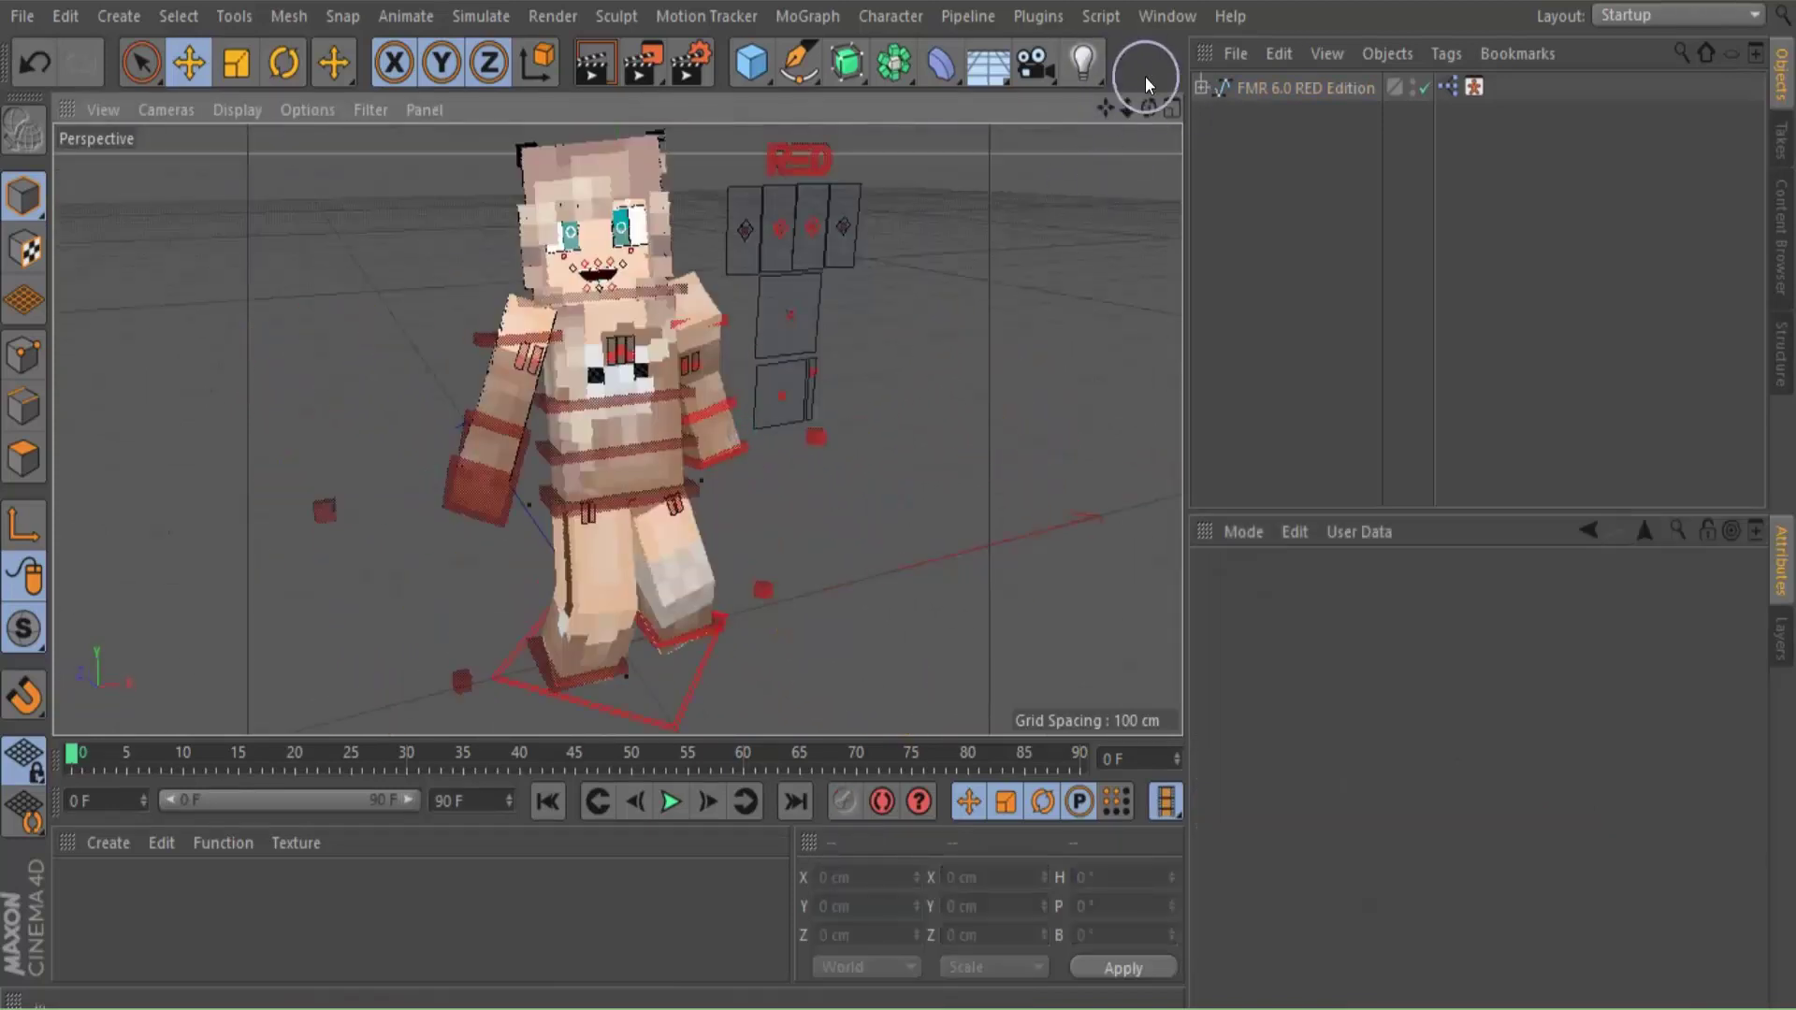
{"action": "left_click_drag", "start_coordinate": [1148, 108], "coordinate": [831, 256]}
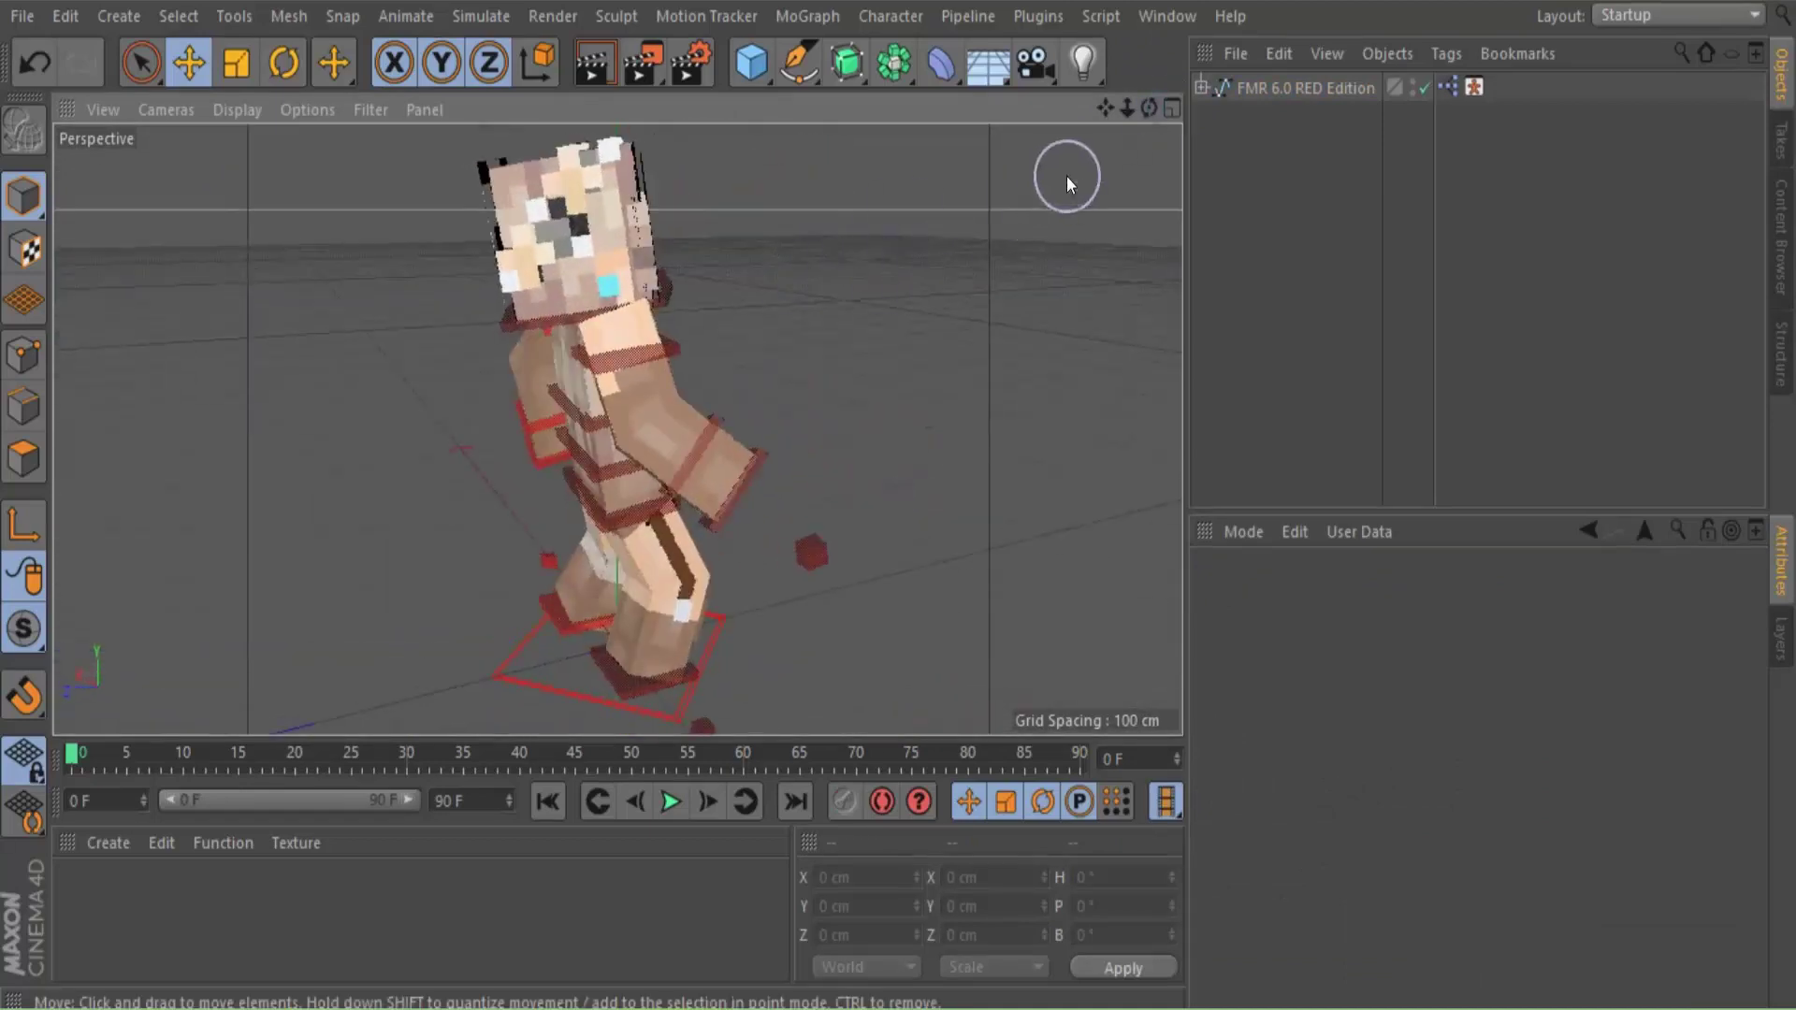
{"action": "left_click_drag", "start_coordinate": [1149, 109], "coordinate": [898, 491]}
Select the FMR 6.0 RED Edition rig and bring up its Tools settings
{"action": "left_click", "coordinate": [1267, 87]}
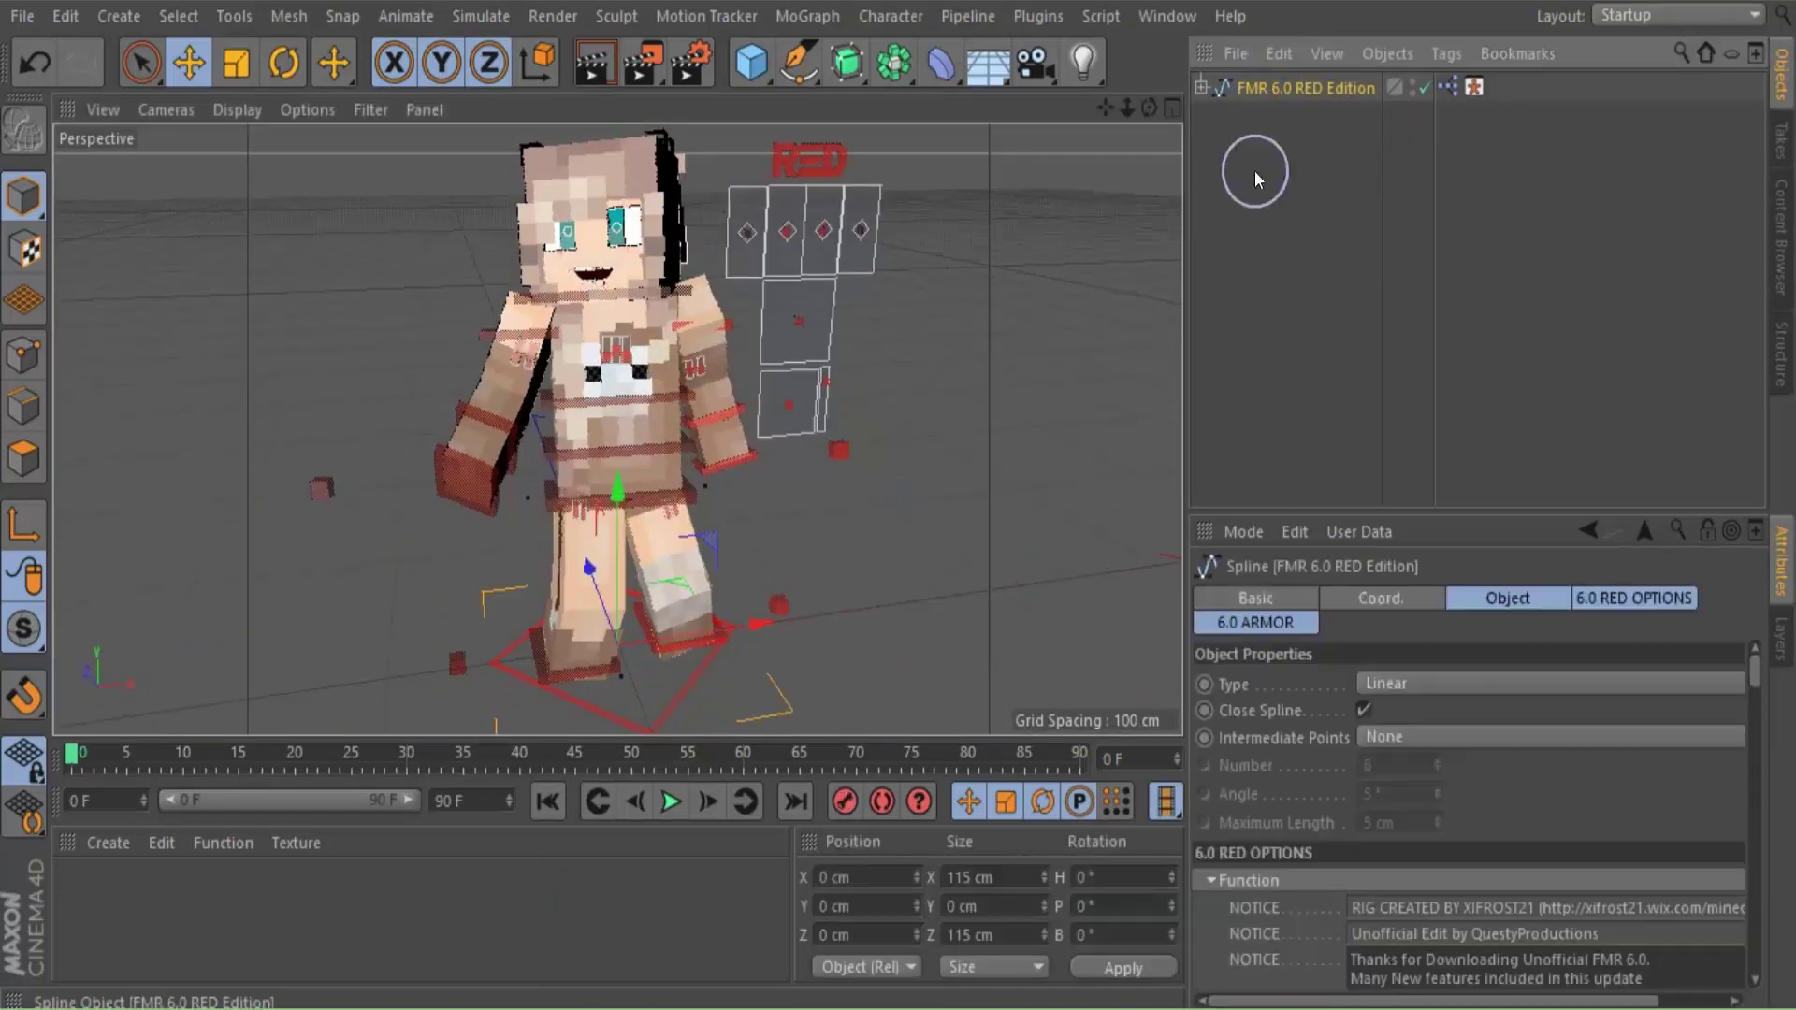
{"action": "scroll", "coordinate": [1328, 745], "scroll_direction": "down", "scroll_amount": 15}
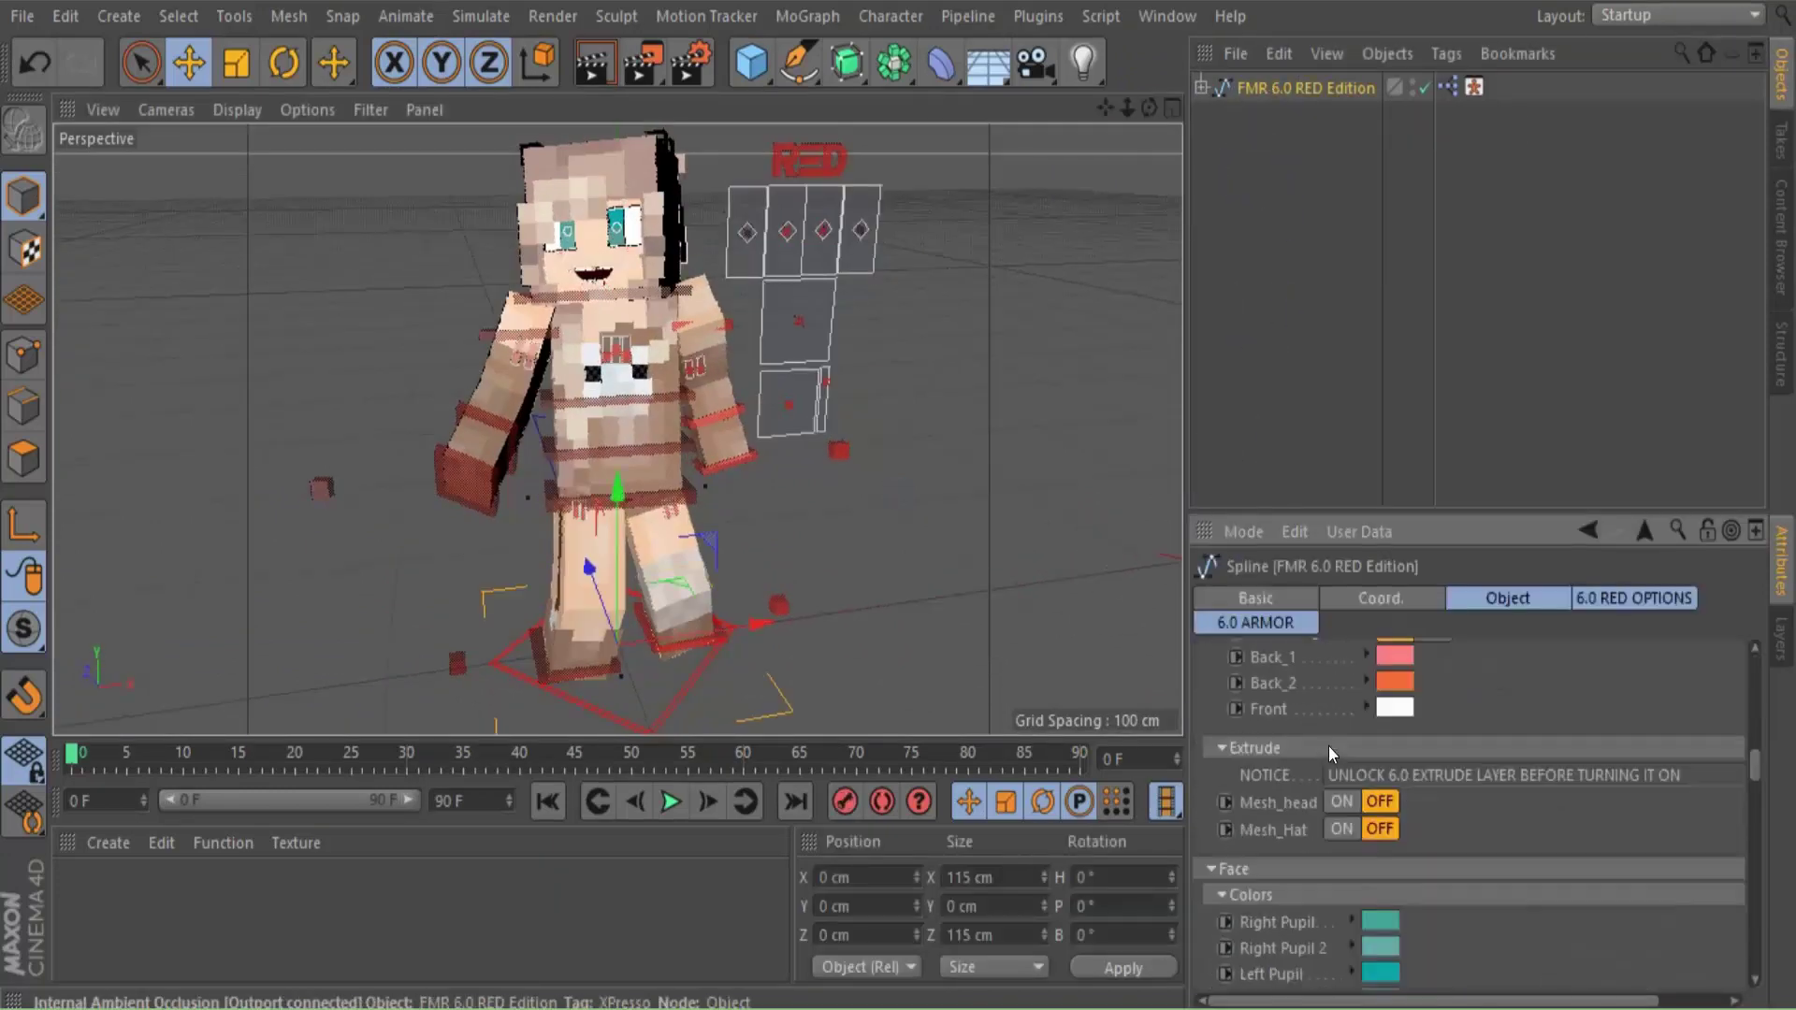
{"action": "scroll", "coordinate": [1332, 745], "scroll_direction": "up", "scroll_amount": 10}
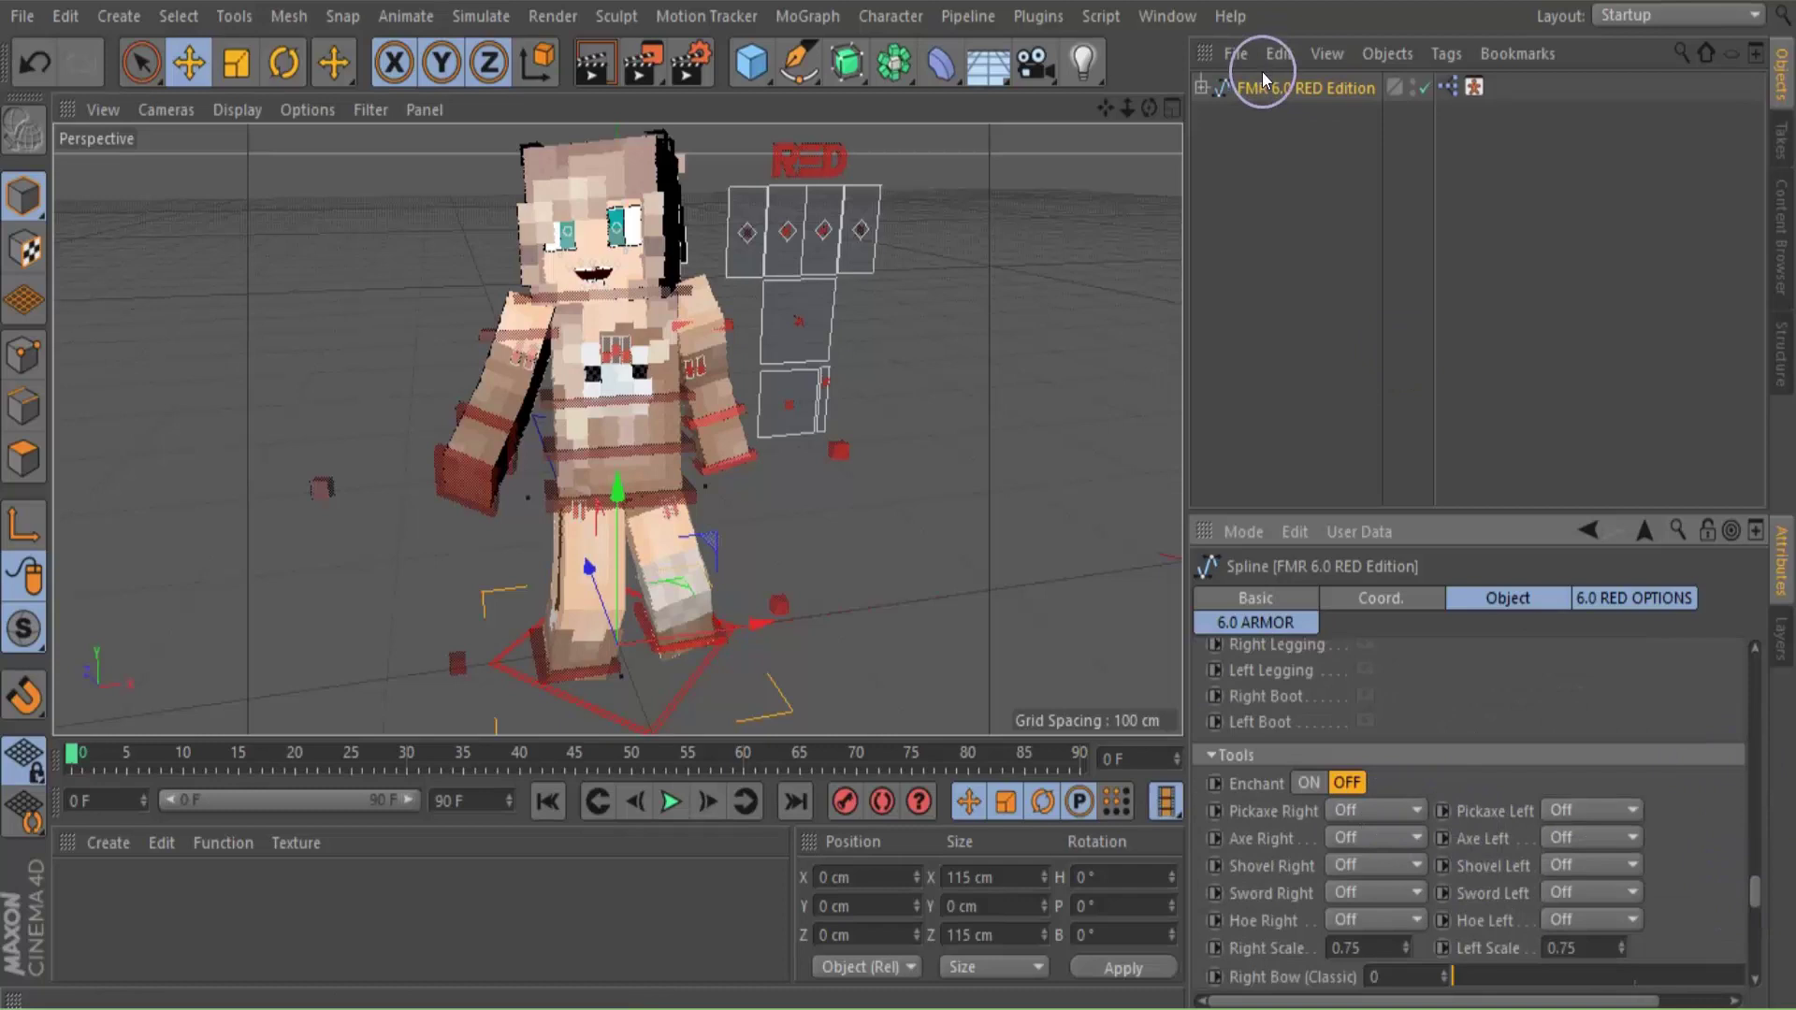
{"action": "scroll", "coordinate": [1754, 924], "scroll_direction": "down", "scroll_amount": 3}
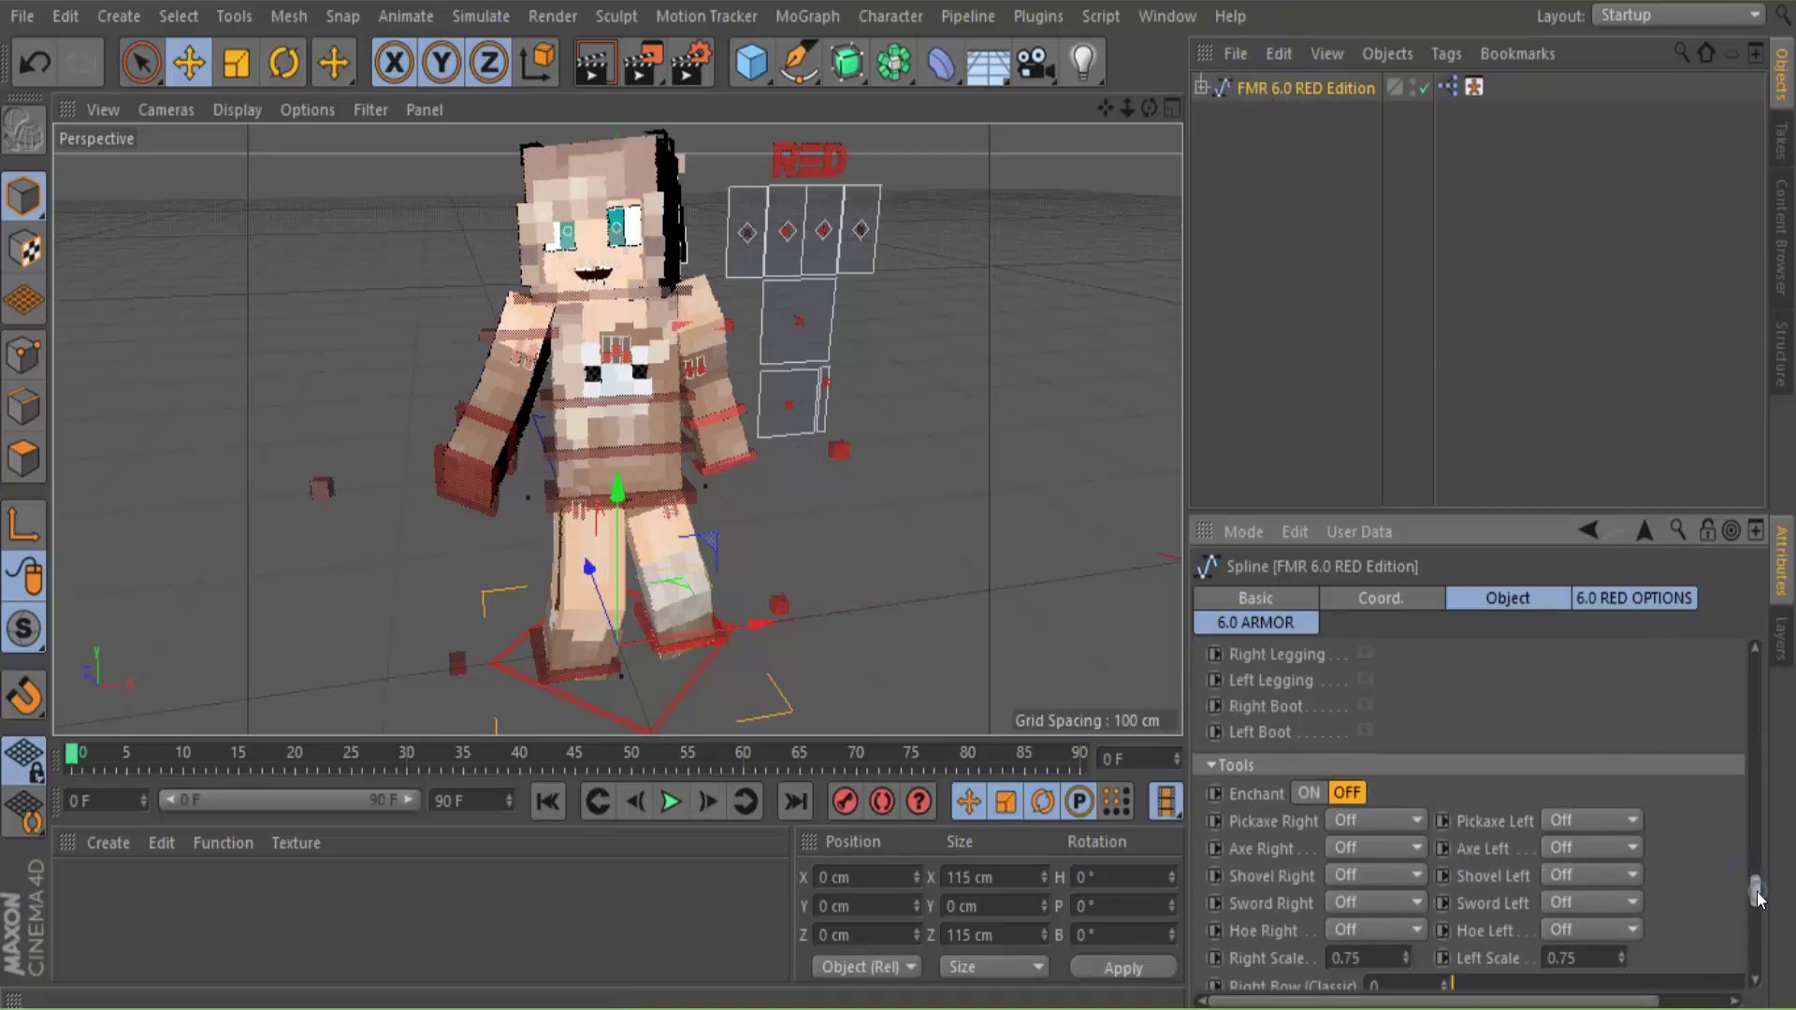
Try a Wood pickaxe in the right hand and set Pickaxe Right back to Off
{"action": "left_click", "coordinate": [1406, 719]}
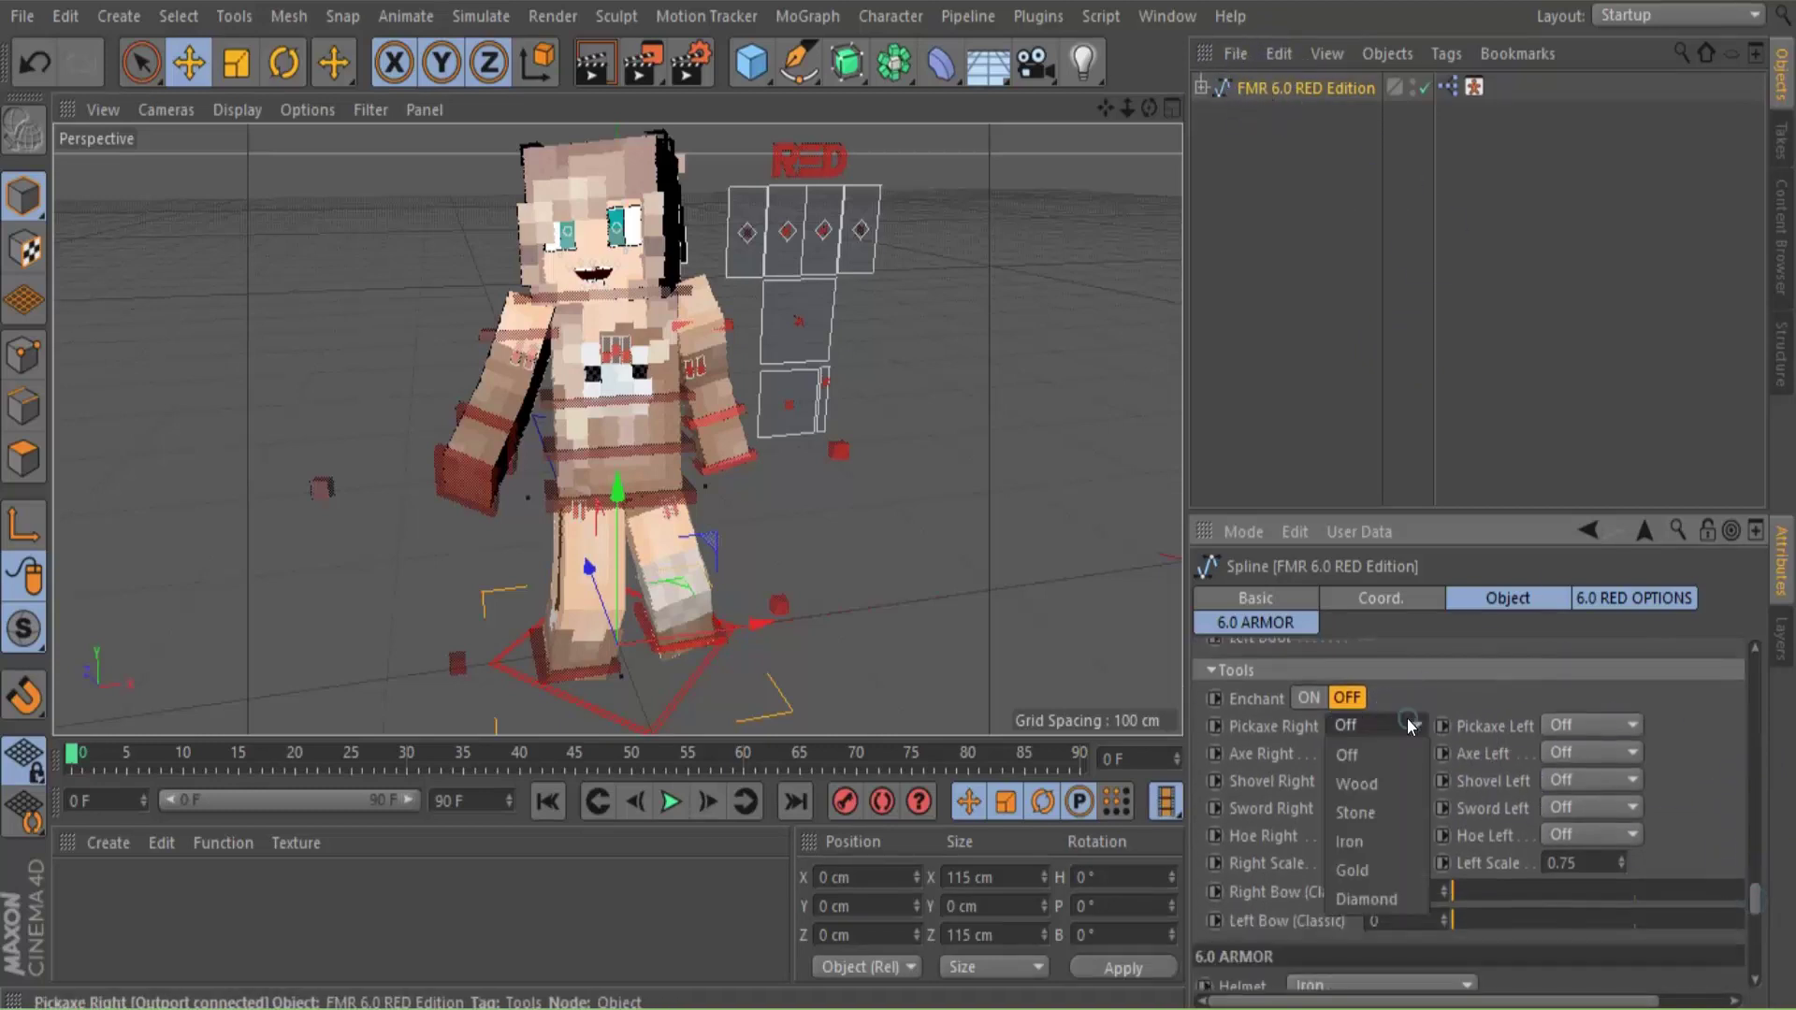
{"action": "left_click", "coordinate": [1390, 781]}
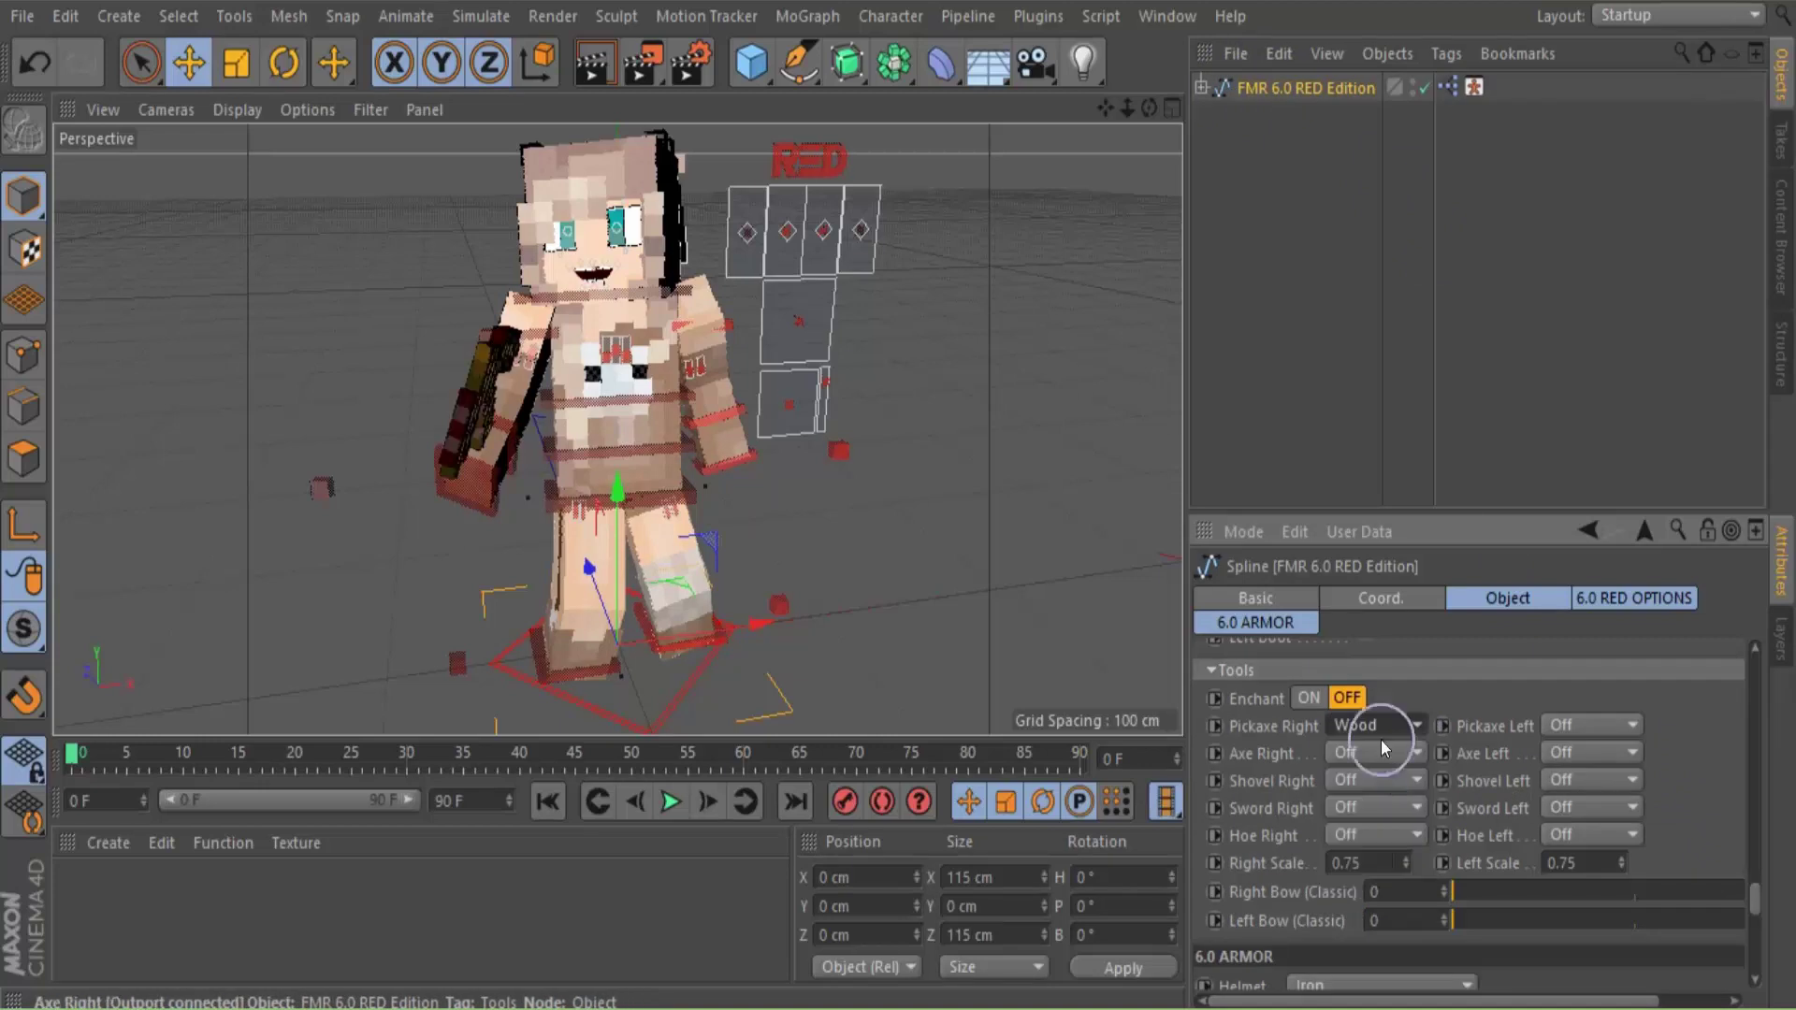
{"action": "left_click_drag", "start_coordinate": [1149, 108], "coordinate": [912, 494]}
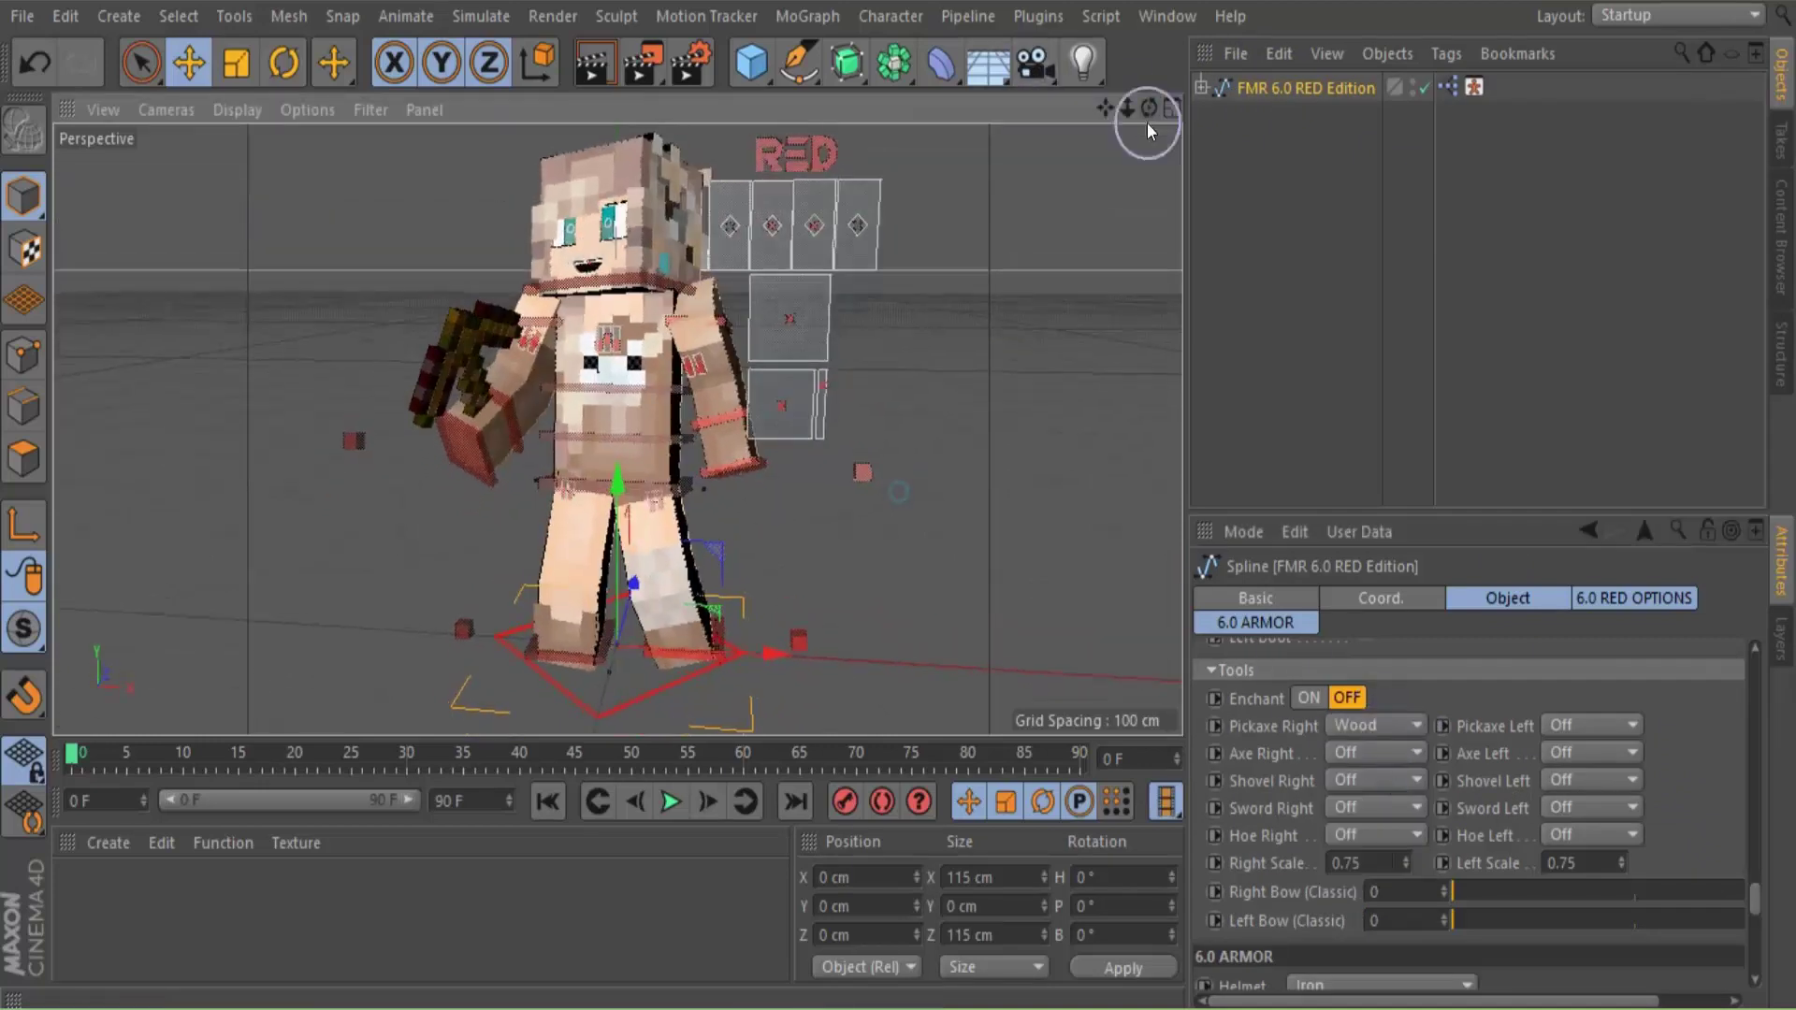
{"action": "left_click", "coordinate": [1410, 725]}
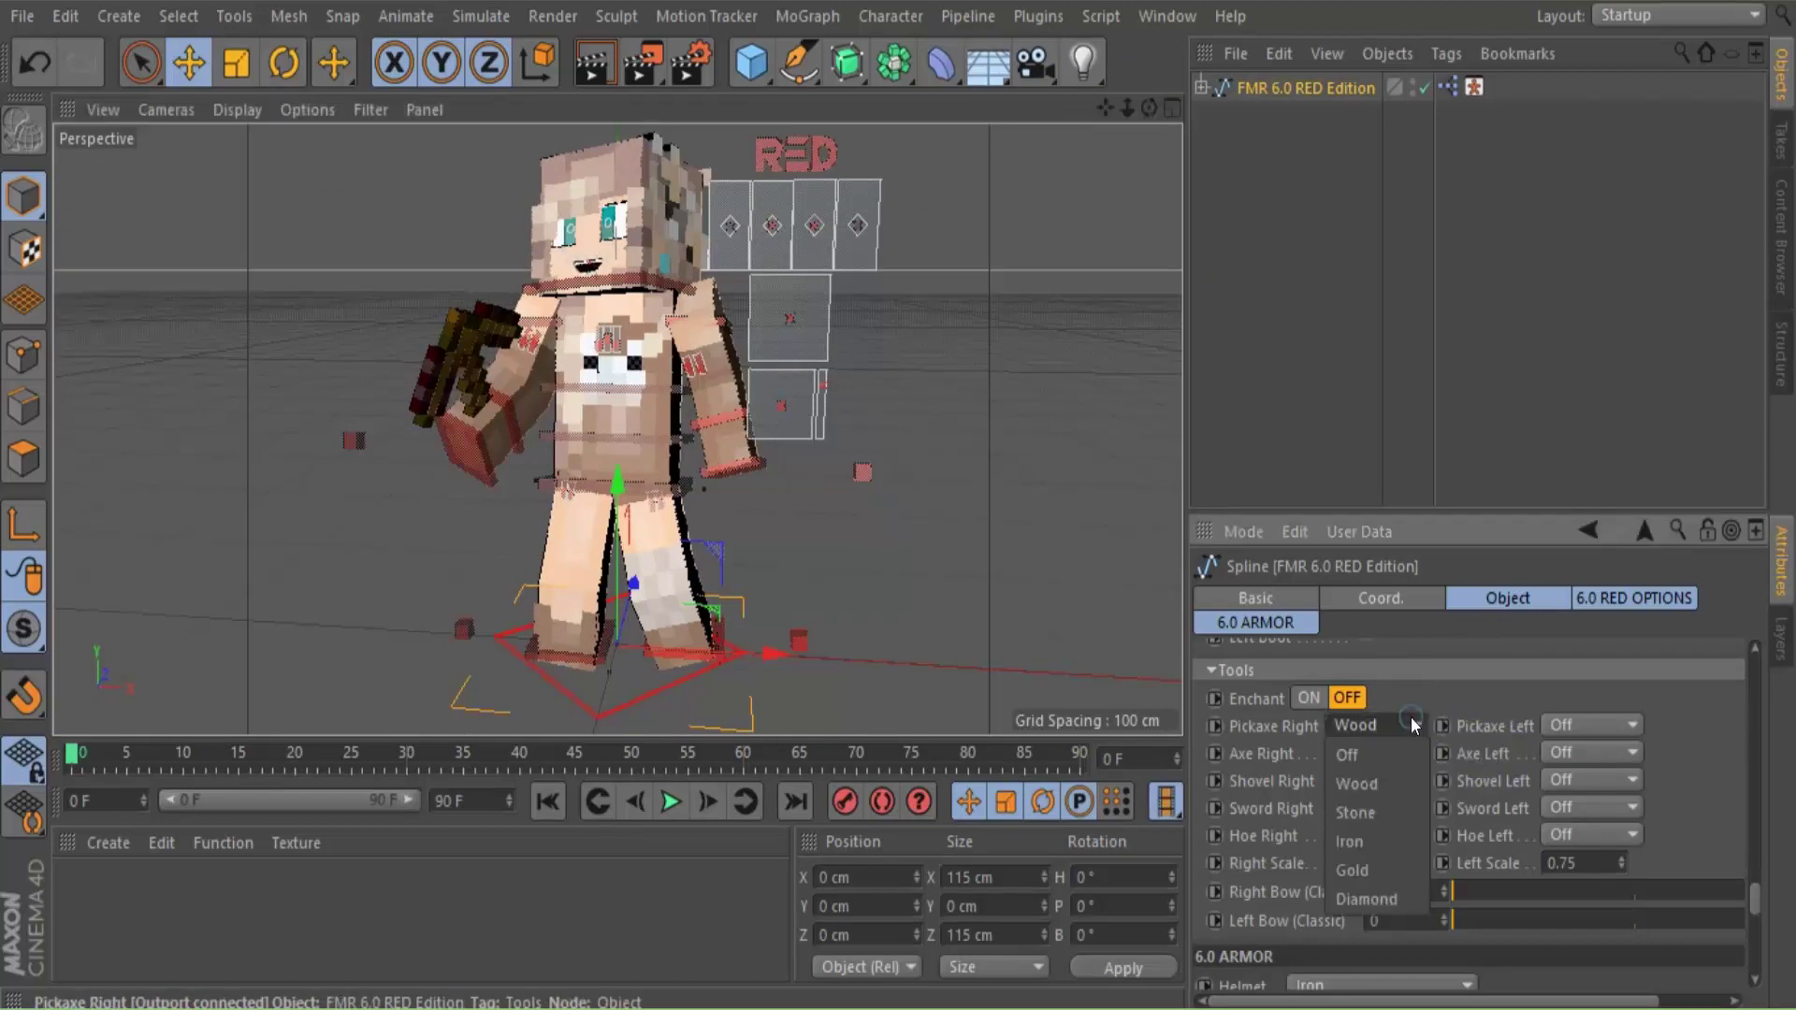
{"action": "left_click", "coordinate": [1374, 756]}
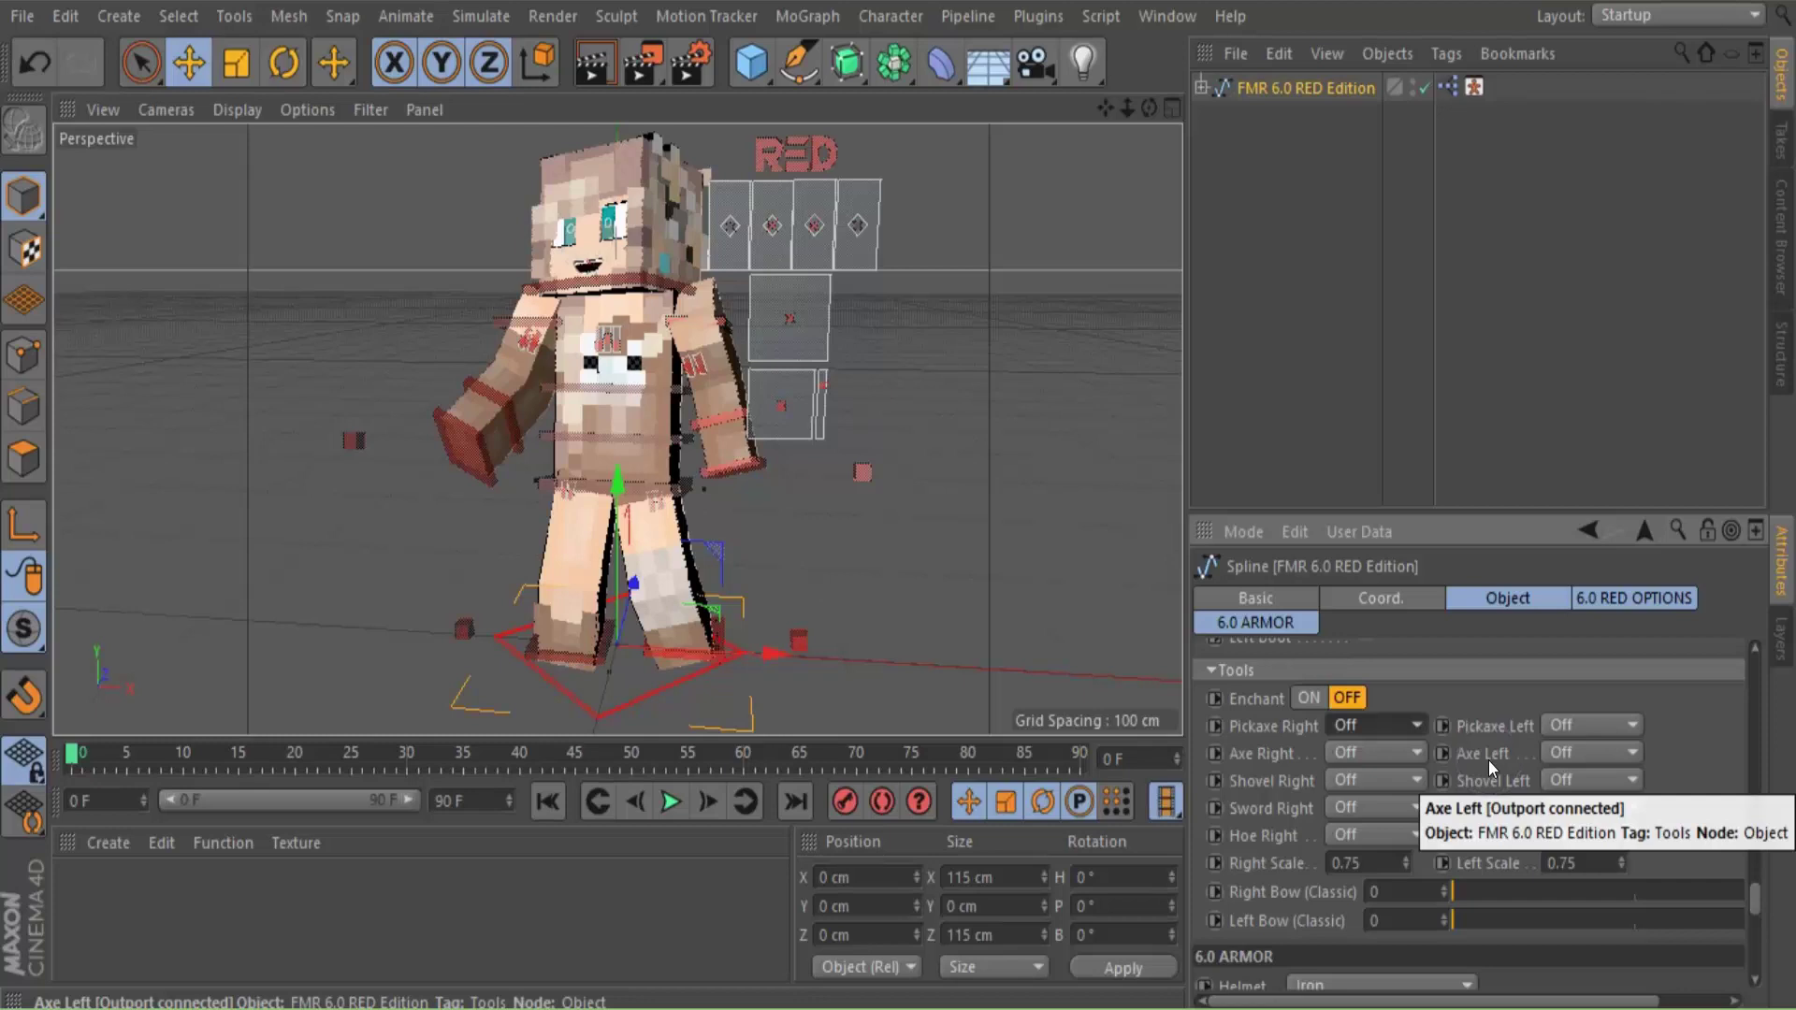
Put an iron sword in the character's right hand by setting Sword Right to Iron
{"action": "left_click", "coordinate": [1390, 806]}
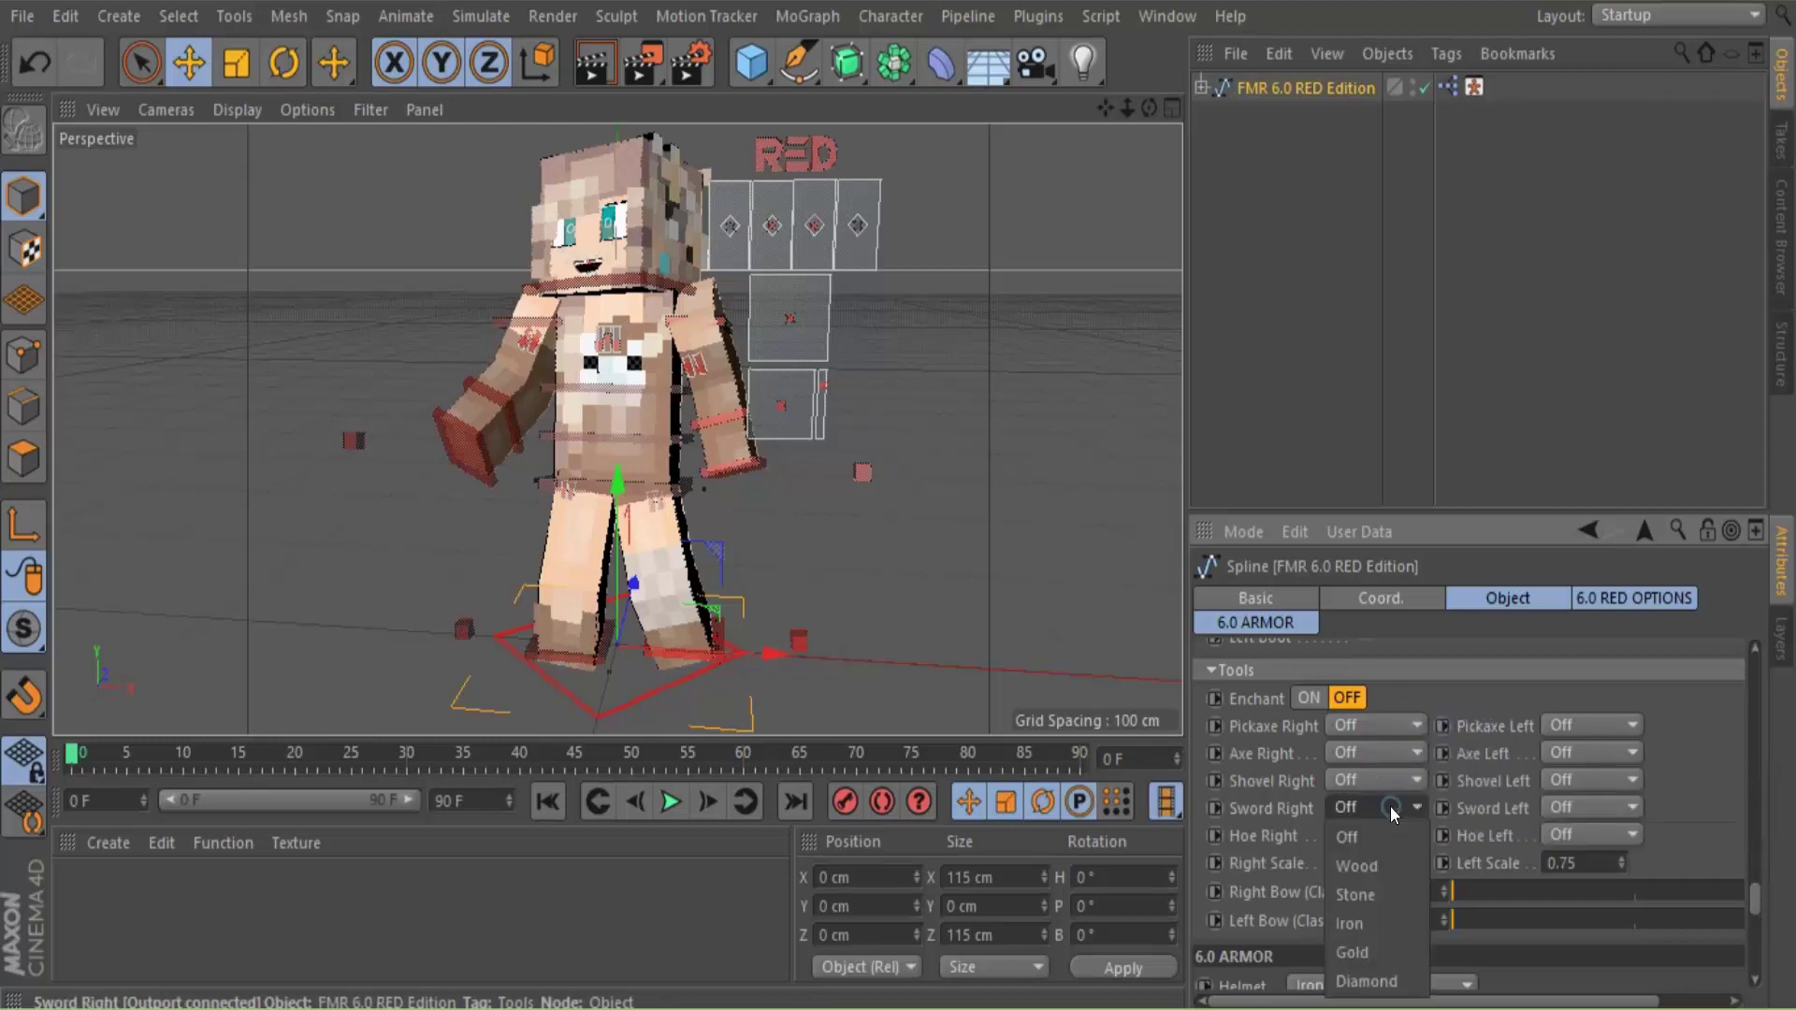
{"action": "left_click", "coordinate": [1361, 922]}
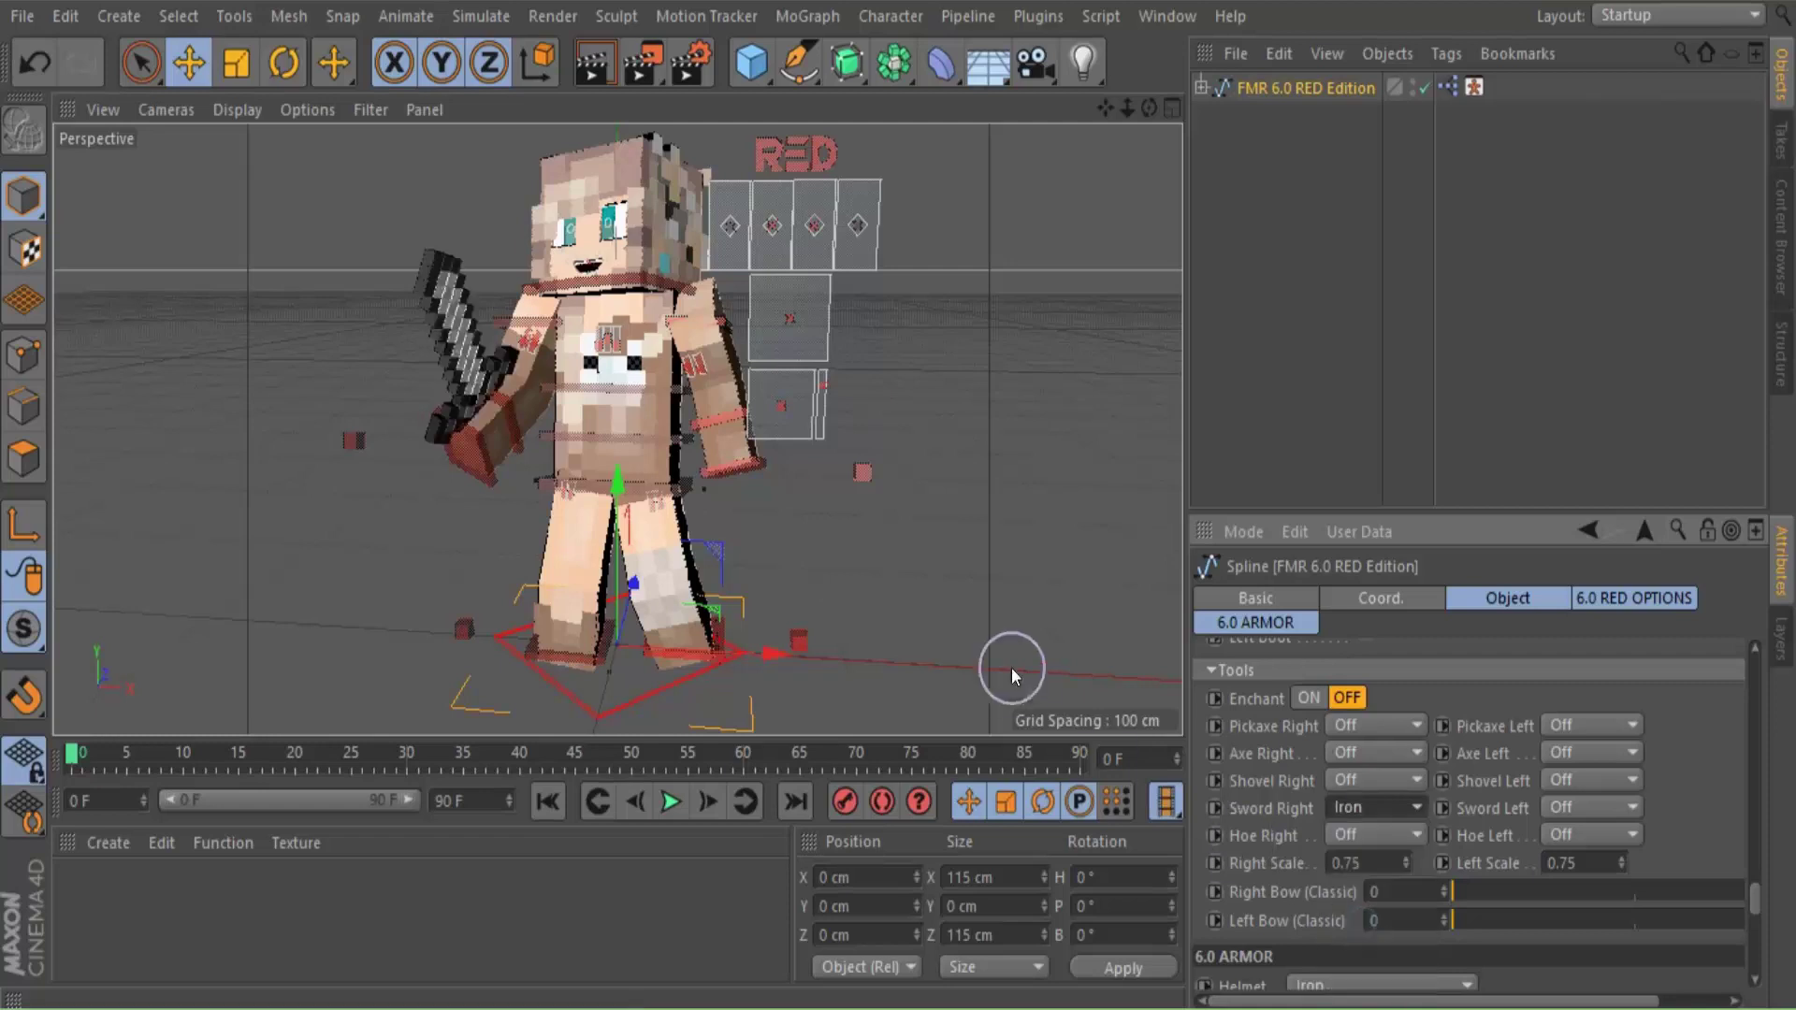
Try the Enchant effect on the sword, view it from another angle, and switch Enchant back off
{"action": "left_click", "coordinate": [1307, 698]}
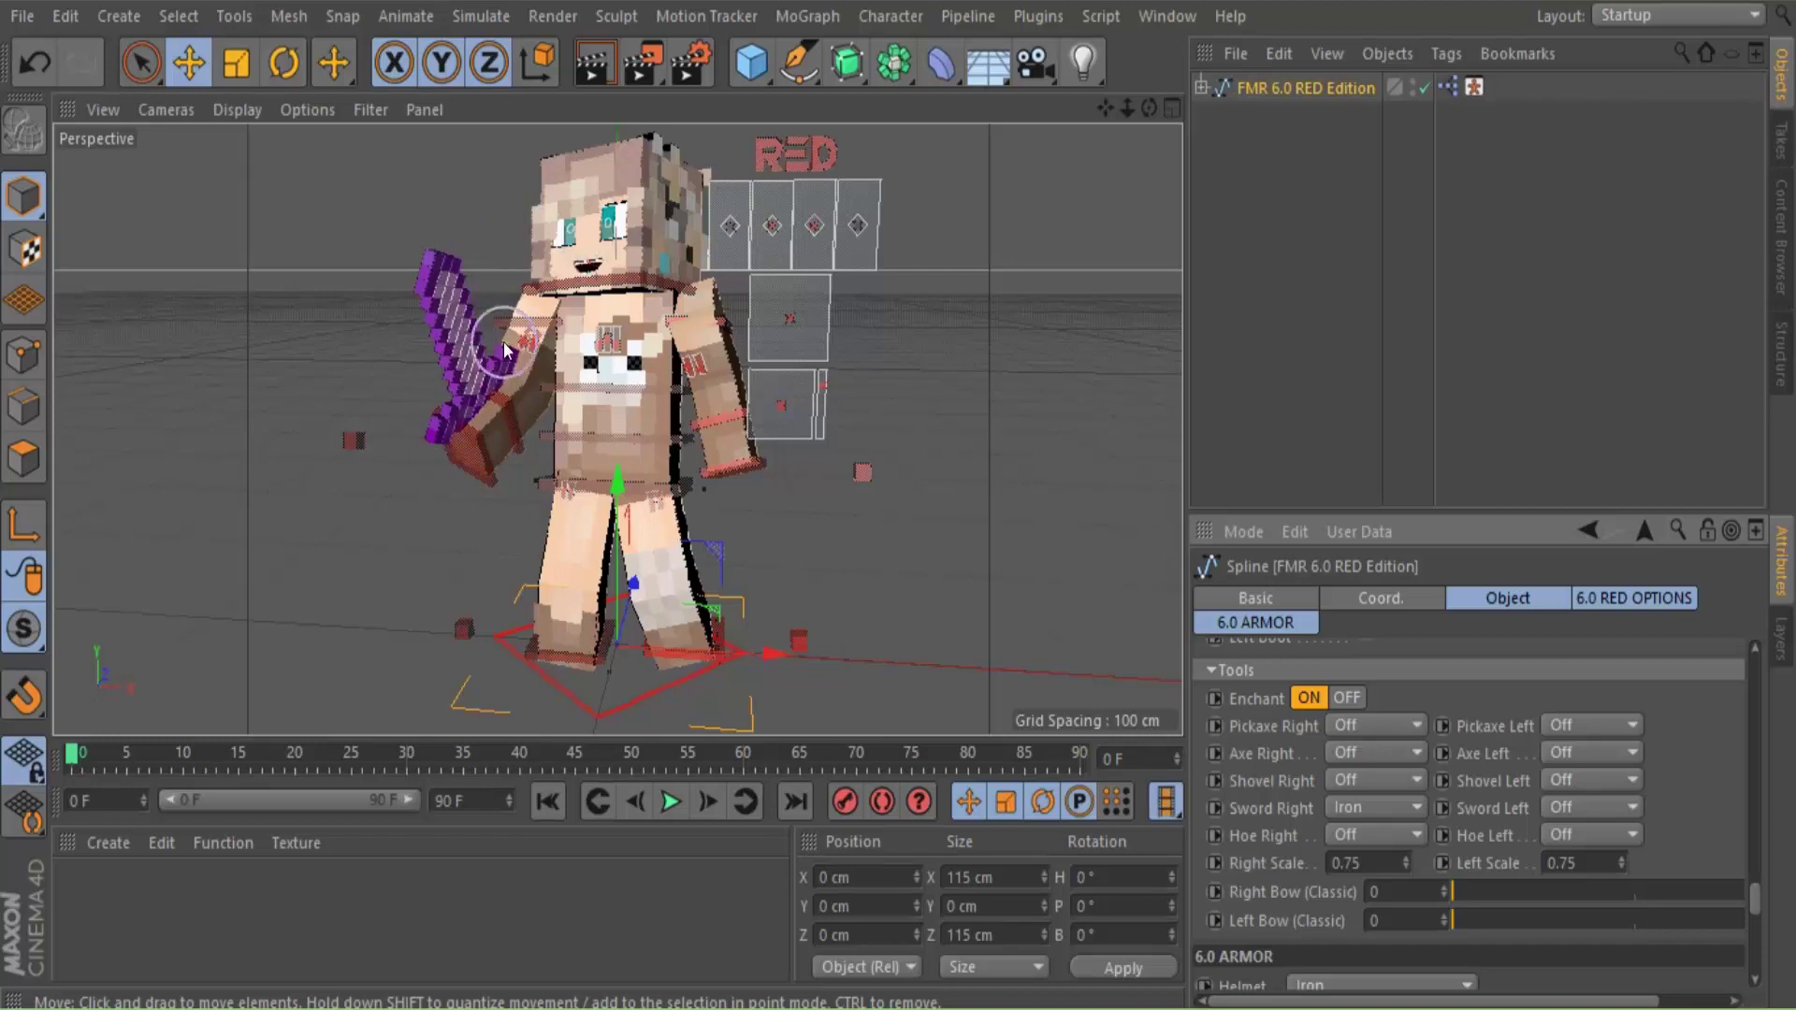
{"action": "left_click_drag", "start_coordinate": [1148, 108], "coordinate": [1076, 112]}
{"action": "left_click_drag", "start_coordinate": [898, 492], "coordinate": [896, 492]}
{"action": "left_click", "coordinate": [1344, 698]}
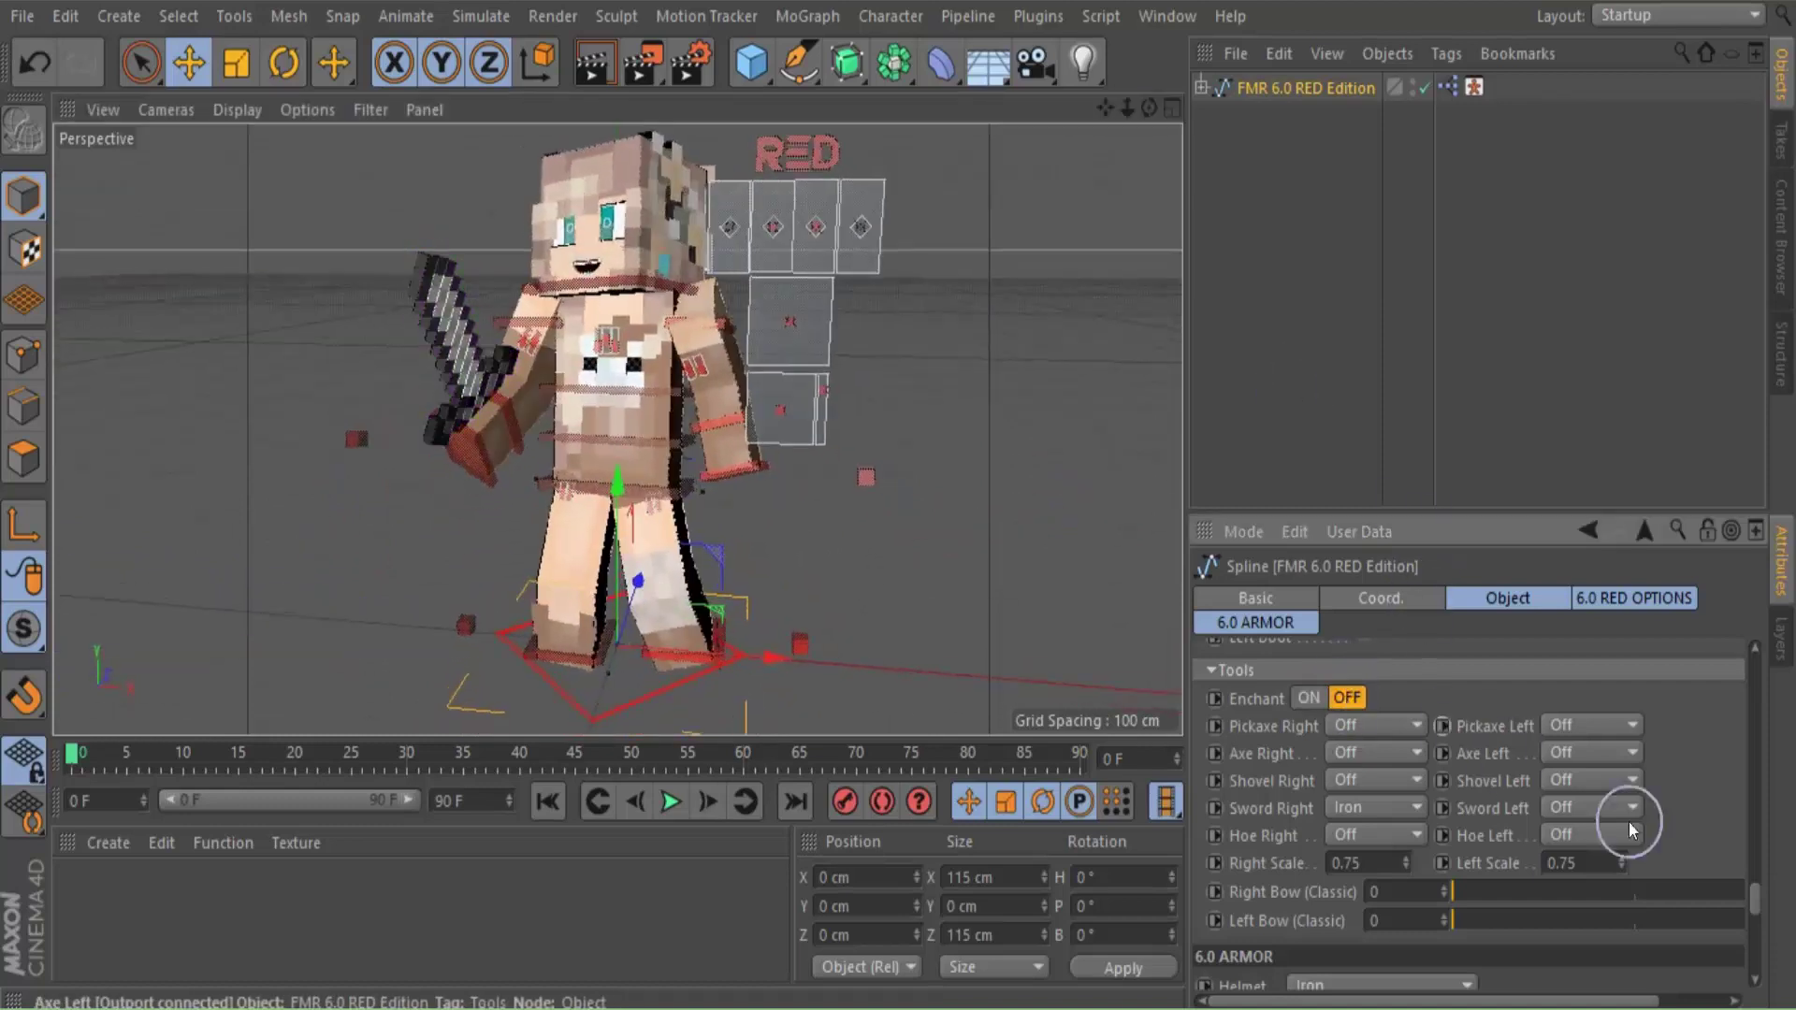
Set the armor type of the boots to Custom (4.0) in the 6.0 ARMOR settings
{"action": "mouse_move", "coordinate": [1751, 902]}
{"action": "left_mouse_down"}
{"action": "mouse_move", "coordinate": [1751, 938]}
{"action": "mouse_move", "coordinate": [1741, 919]}
{"action": "left_mouse_up"}
{"action": "left_click", "coordinate": [1456, 868]}
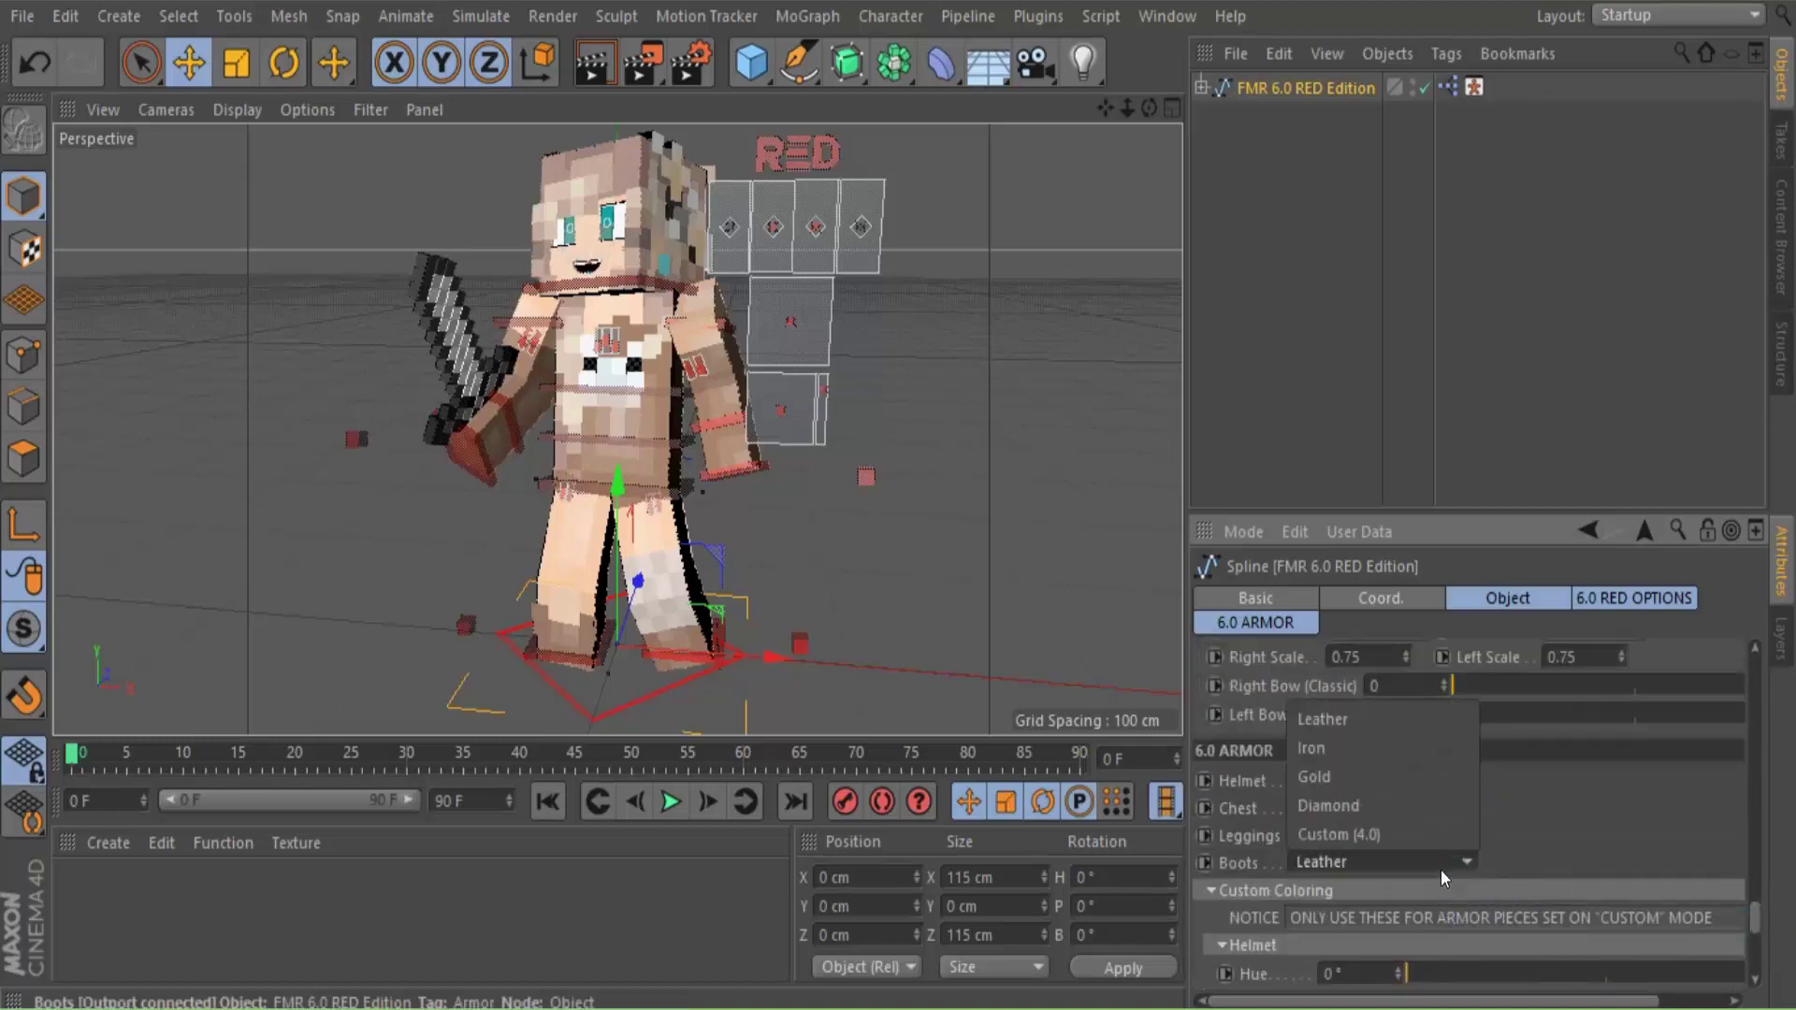
{"action": "left_click", "coordinate": [1396, 836]}
{"action": "scroll", "coordinate": [1360, 829], "scroll_direction": "down", "scroll_amount": 4}
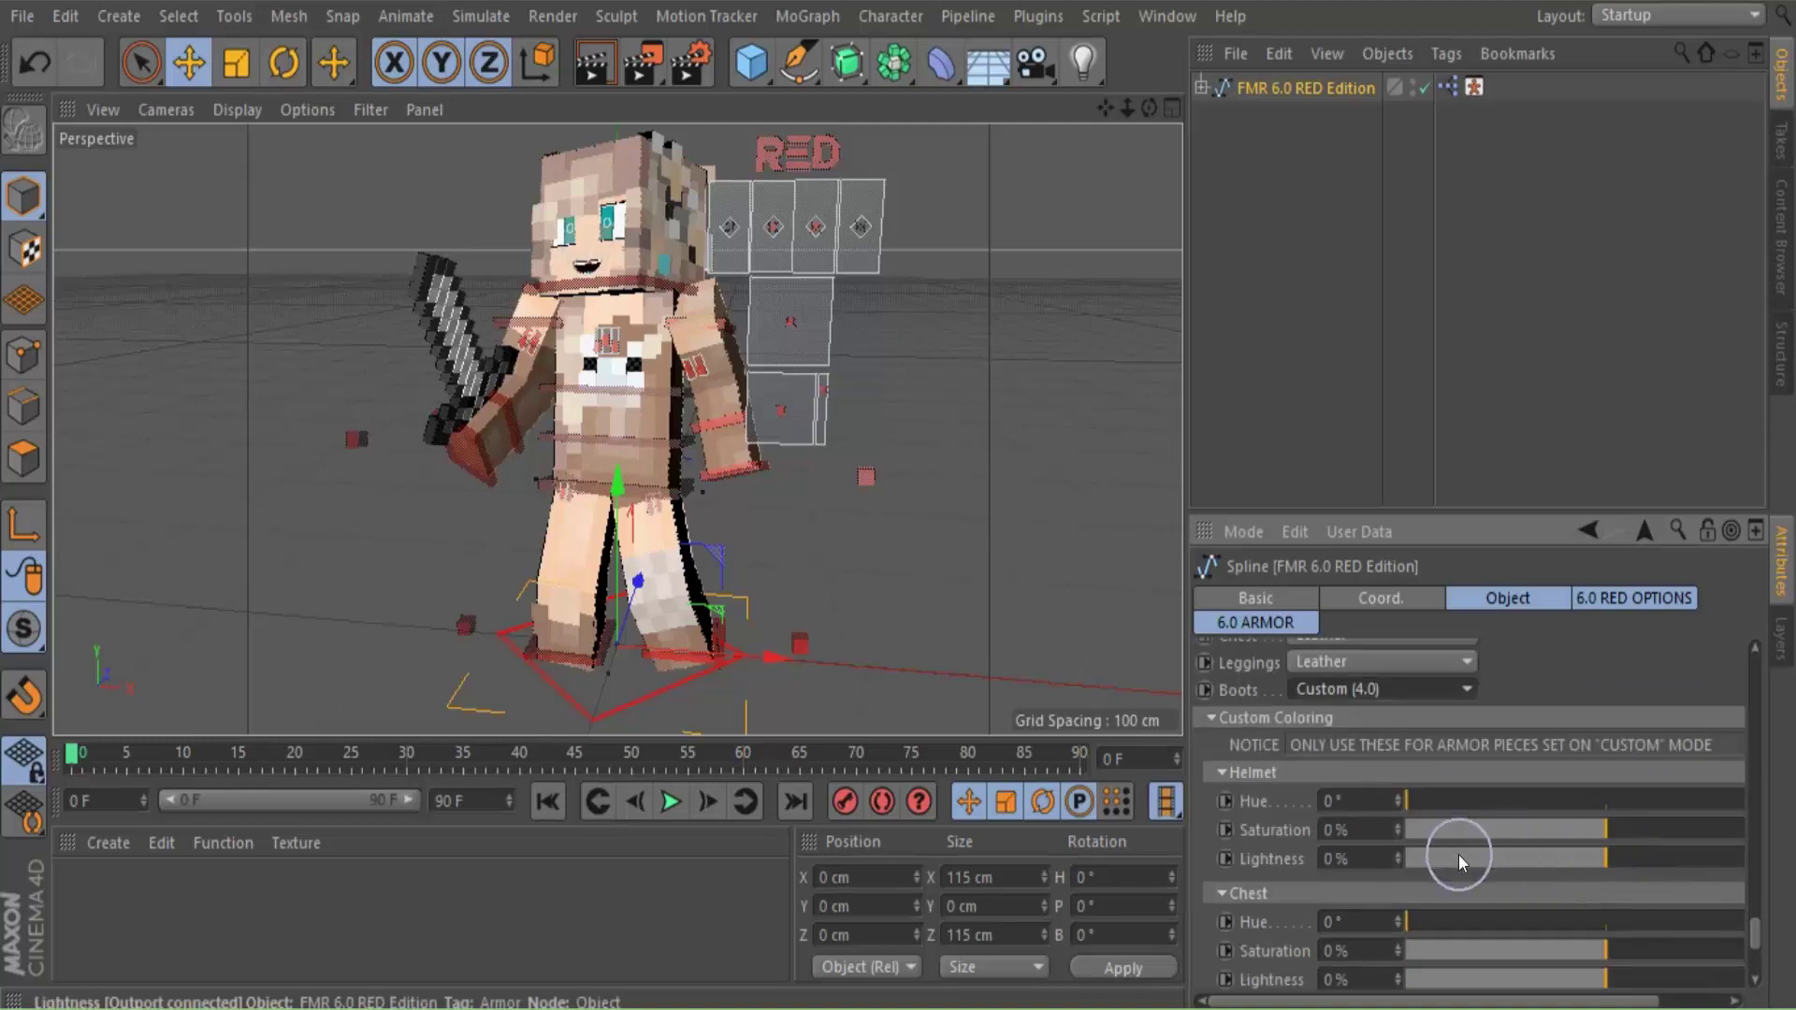
{"action": "left_click", "coordinate": [1347, 697]}
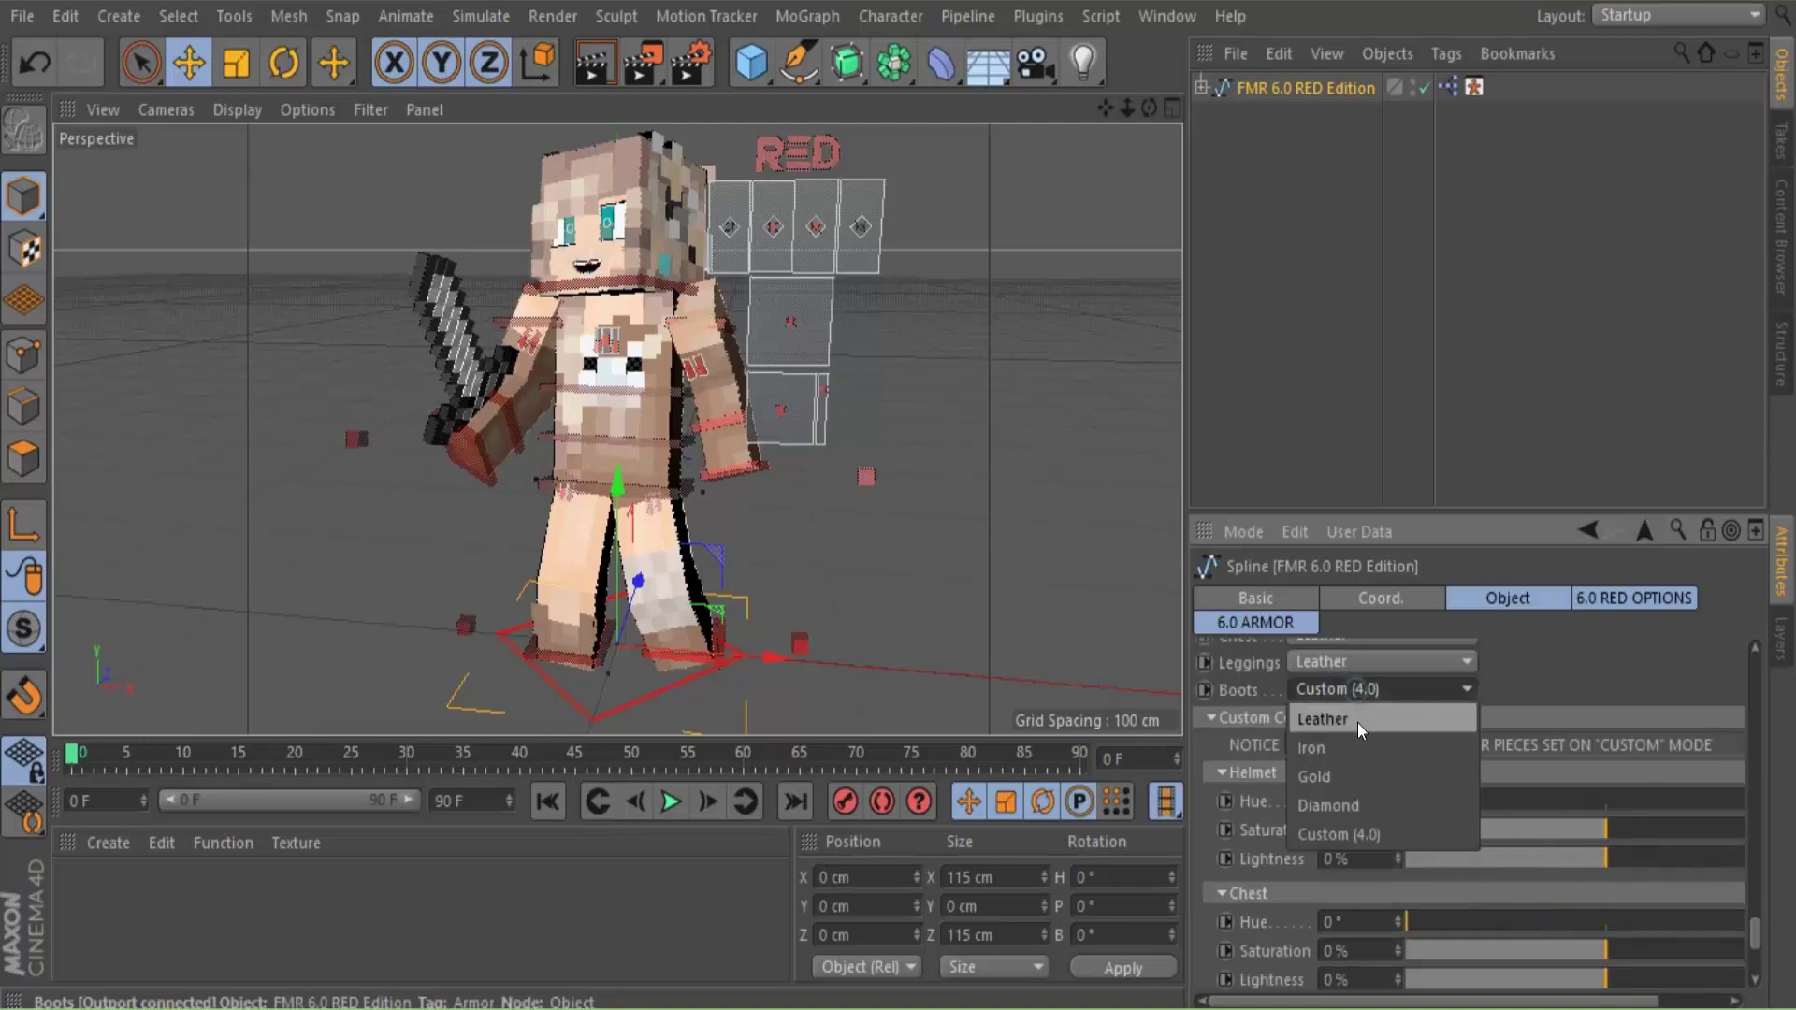
{"action": "left_click", "coordinate": [1562, 718]}
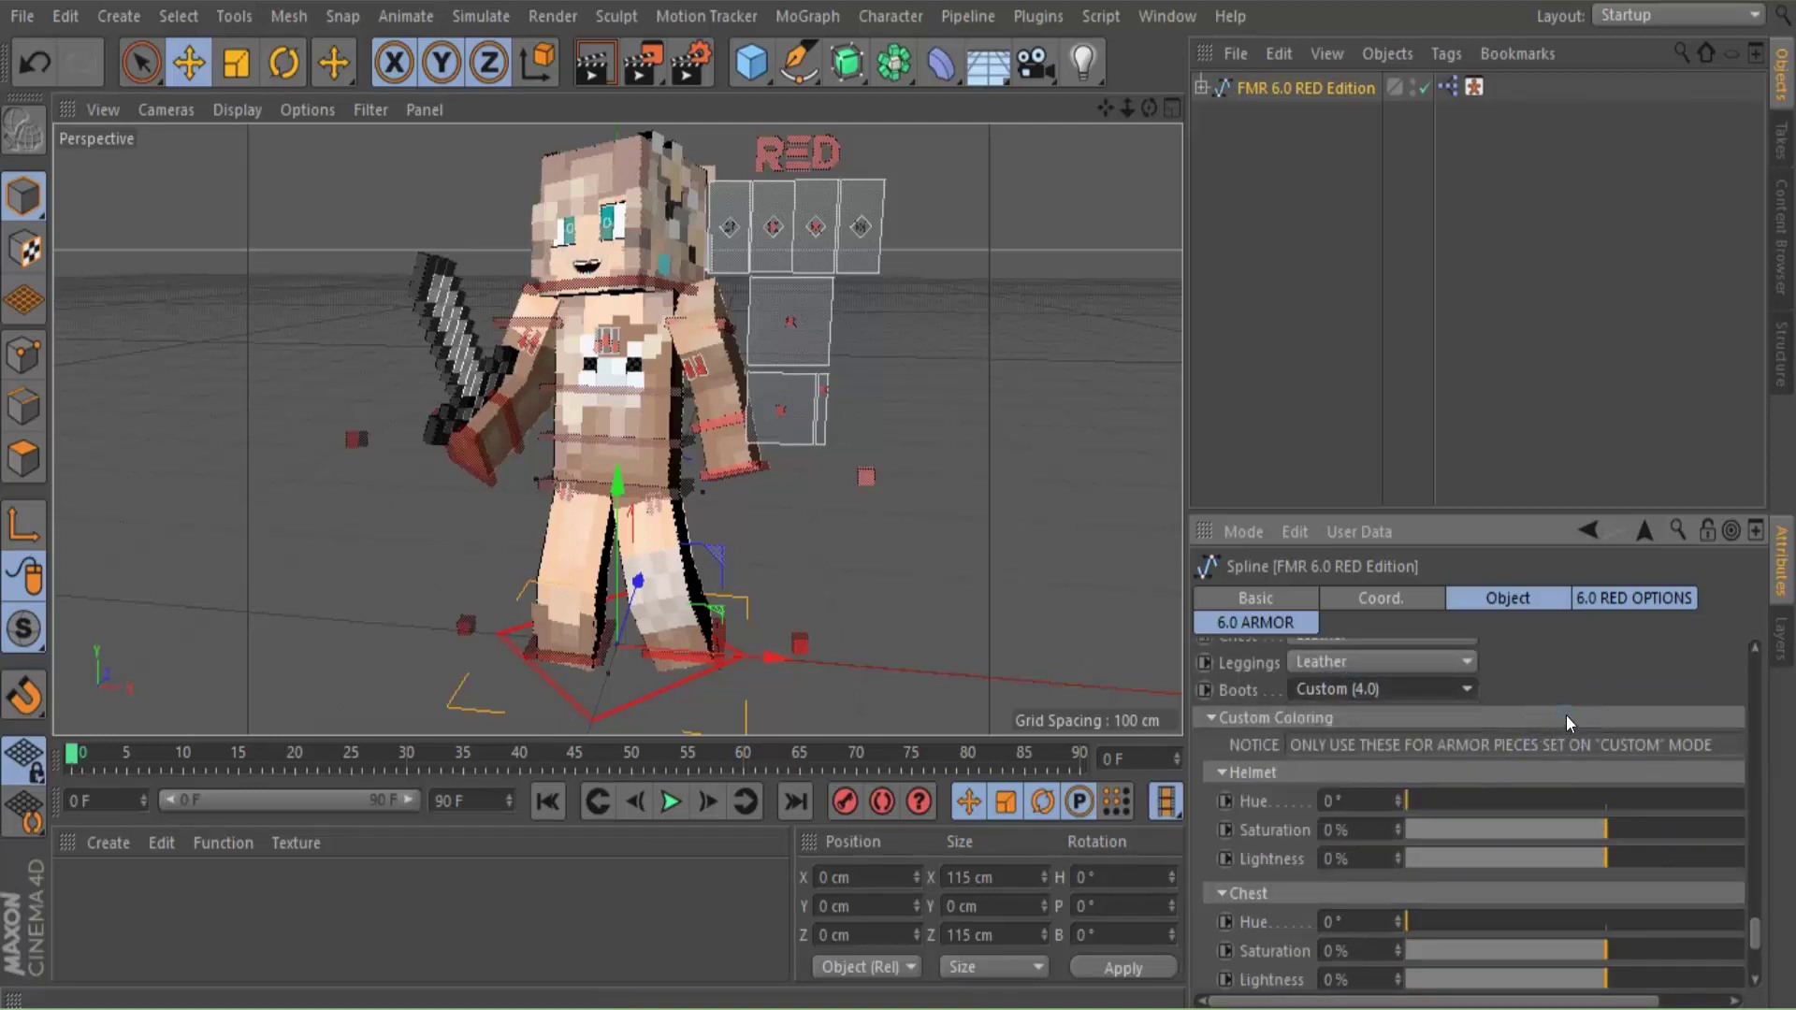
Set the boots' armor type to Iron and enable the Left Boot and Right Boot armor pieces
{"action": "left_click", "coordinate": [1362, 692]}
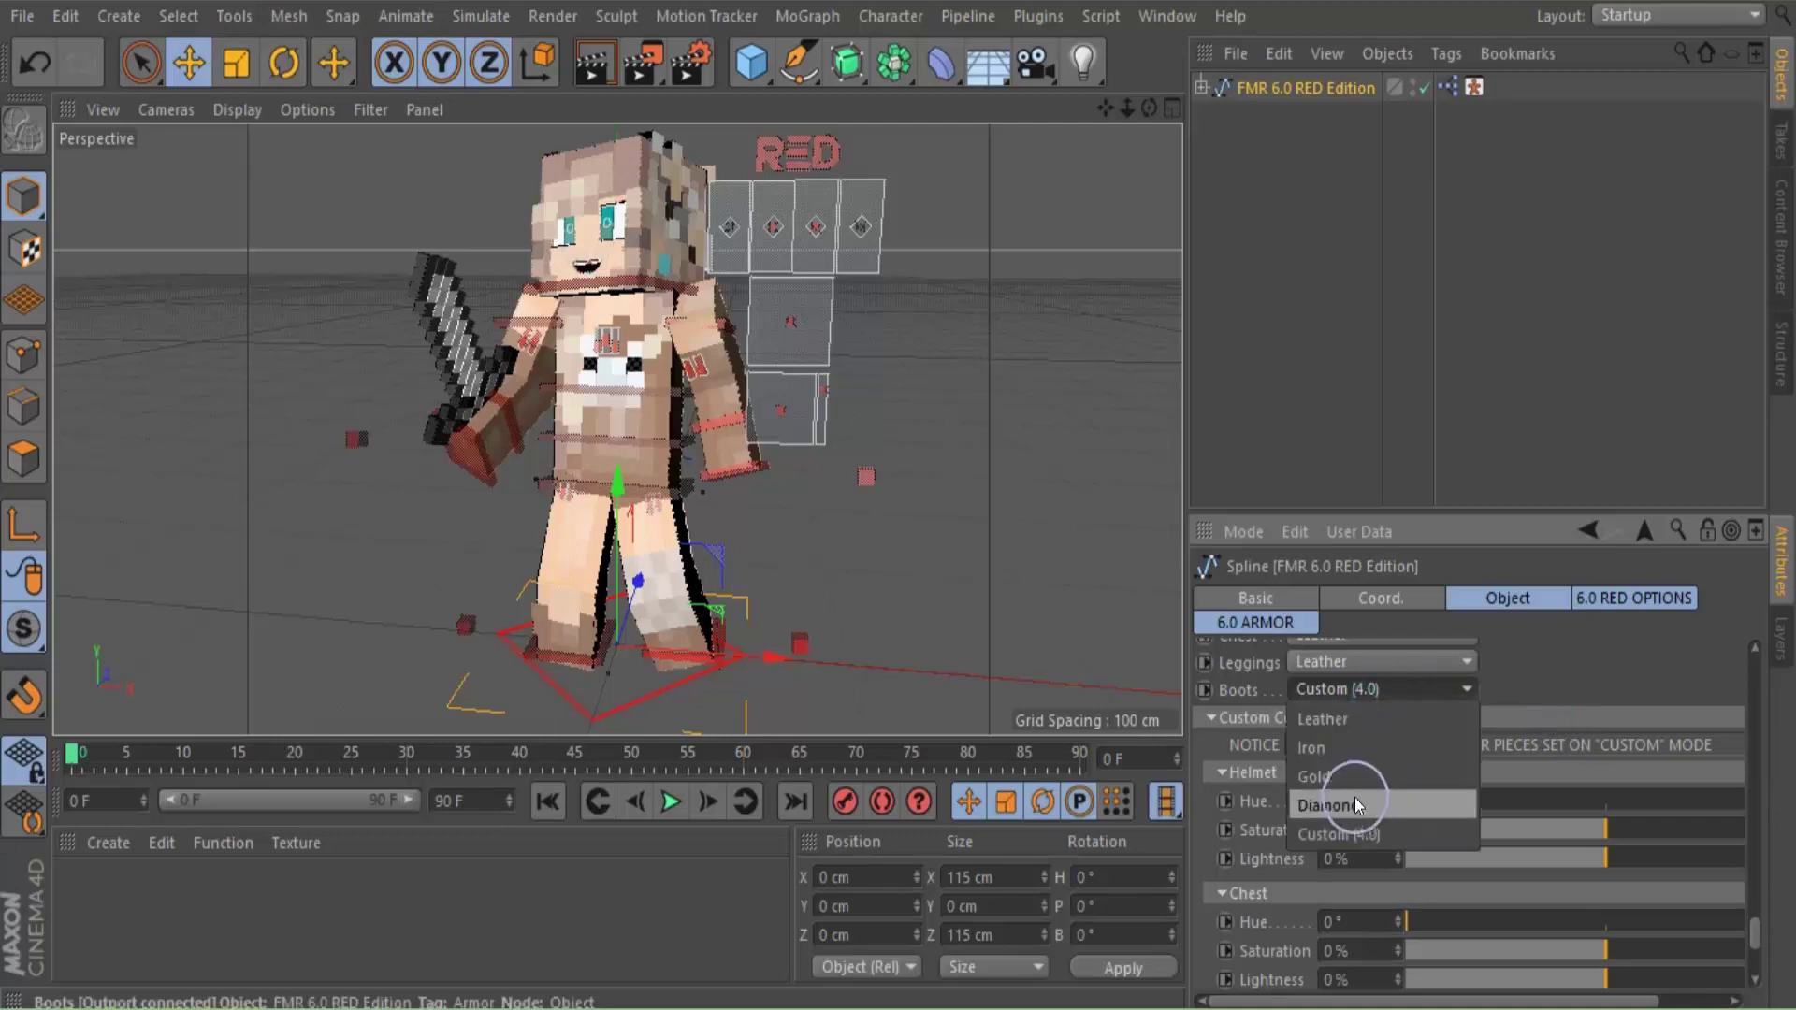
{"action": "left_click", "coordinate": [1356, 748]}
{"action": "scroll", "coordinate": [1754, 921], "scroll_direction": "up", "scroll_amount": 5}
{"action": "scroll", "coordinate": [1755, 920], "scroll_direction": "up", "scroll_amount": 4}
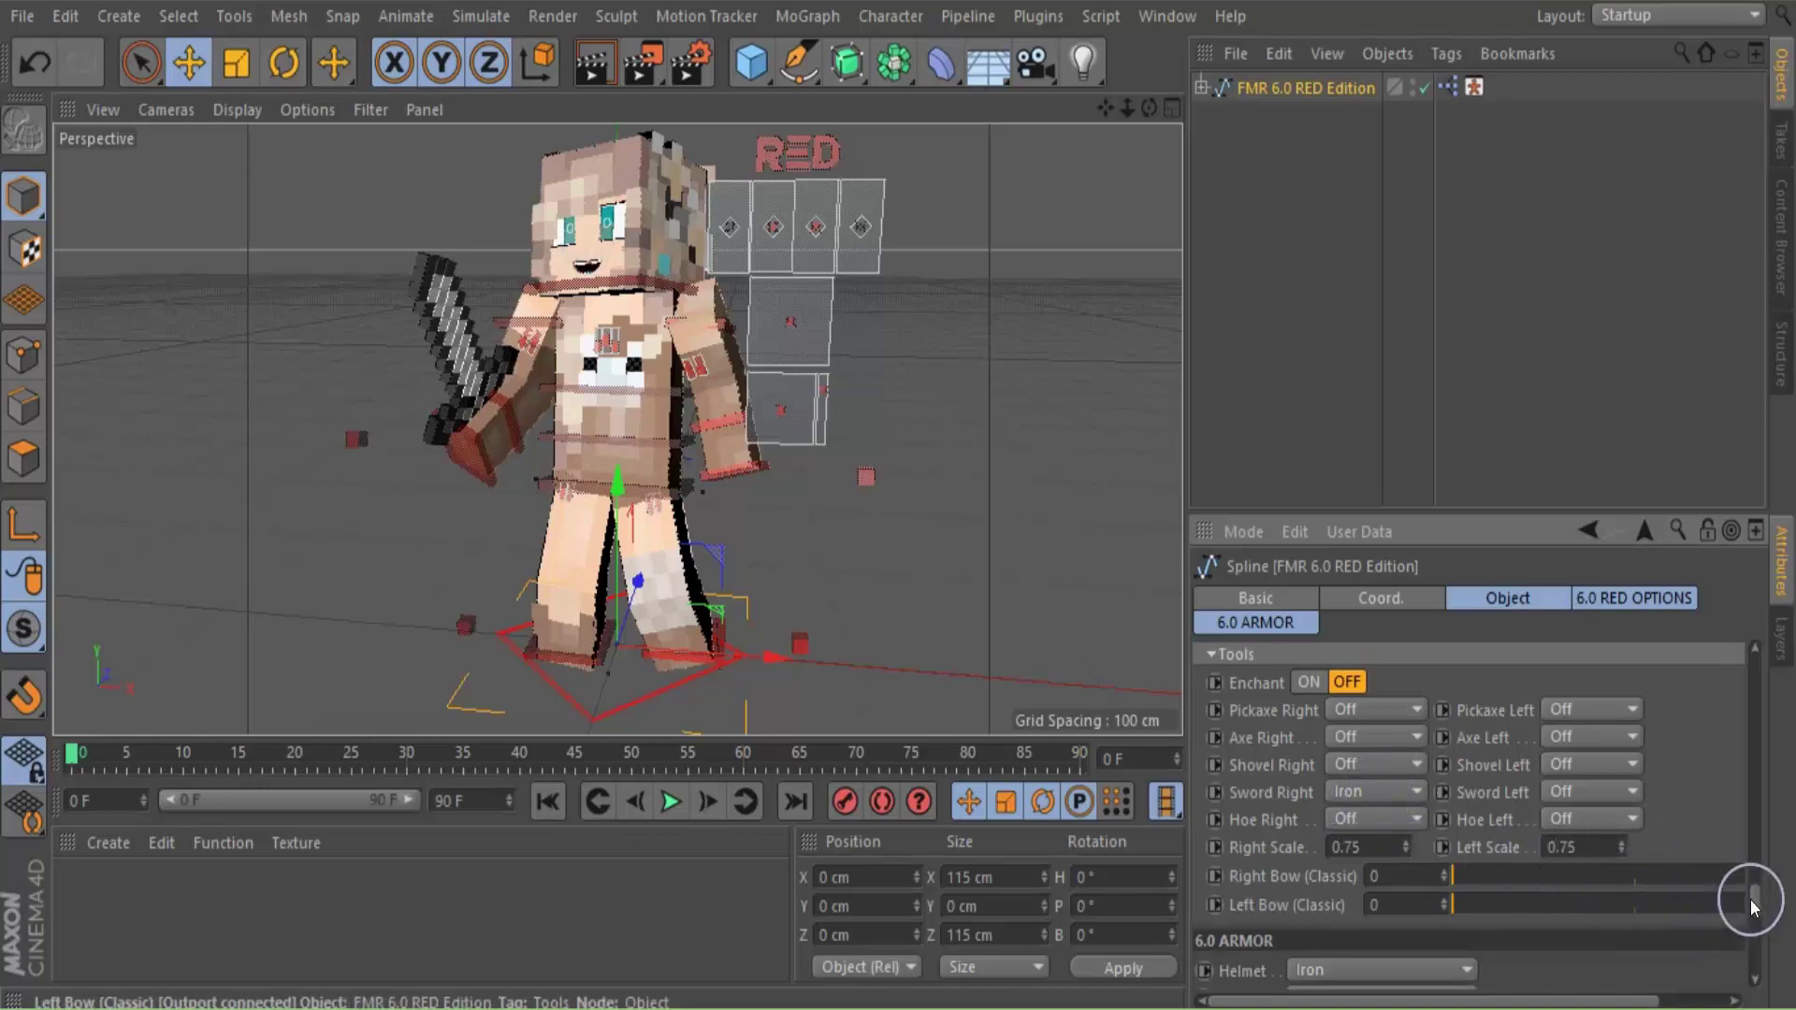
{"action": "scroll", "coordinate": [1749, 900], "scroll_direction": "up", "scroll_amount": 3}
{"action": "scroll", "coordinate": [1755, 879], "scroll_direction": "up", "scroll_amount": 1}
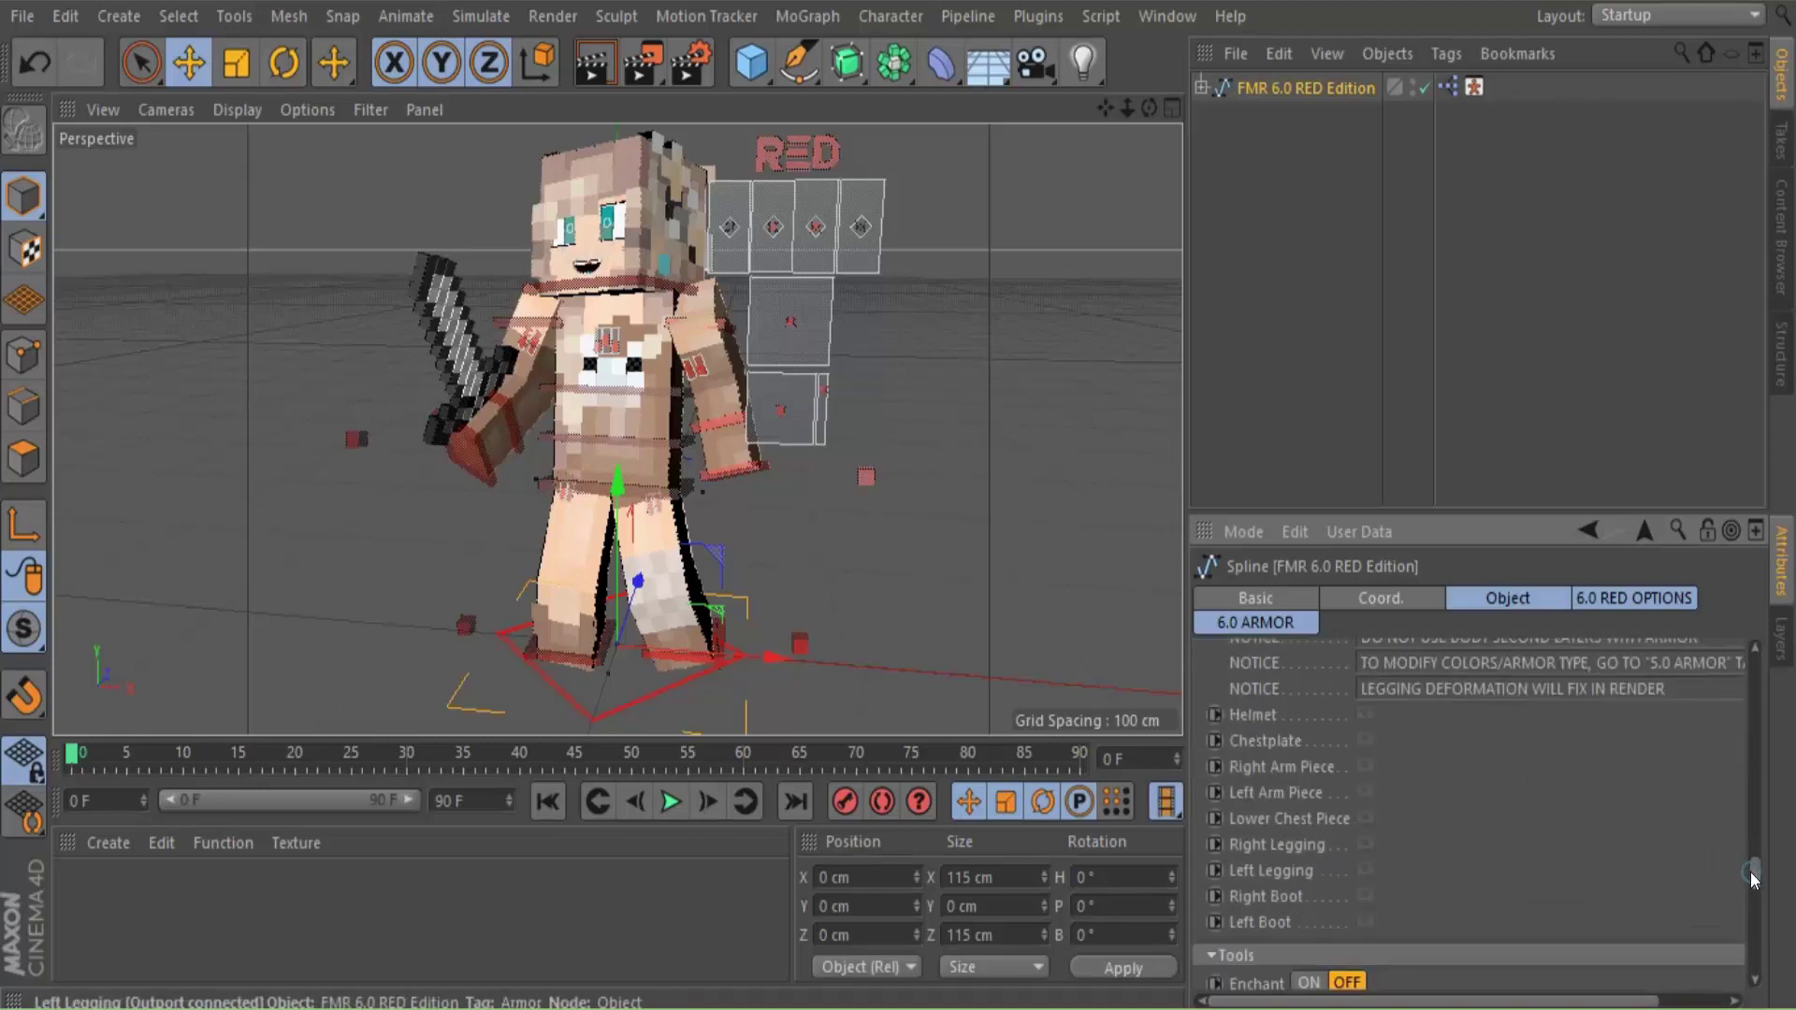
{"action": "left_click", "coordinate": [1364, 920]}
{"action": "left_click", "coordinate": [1364, 897]}
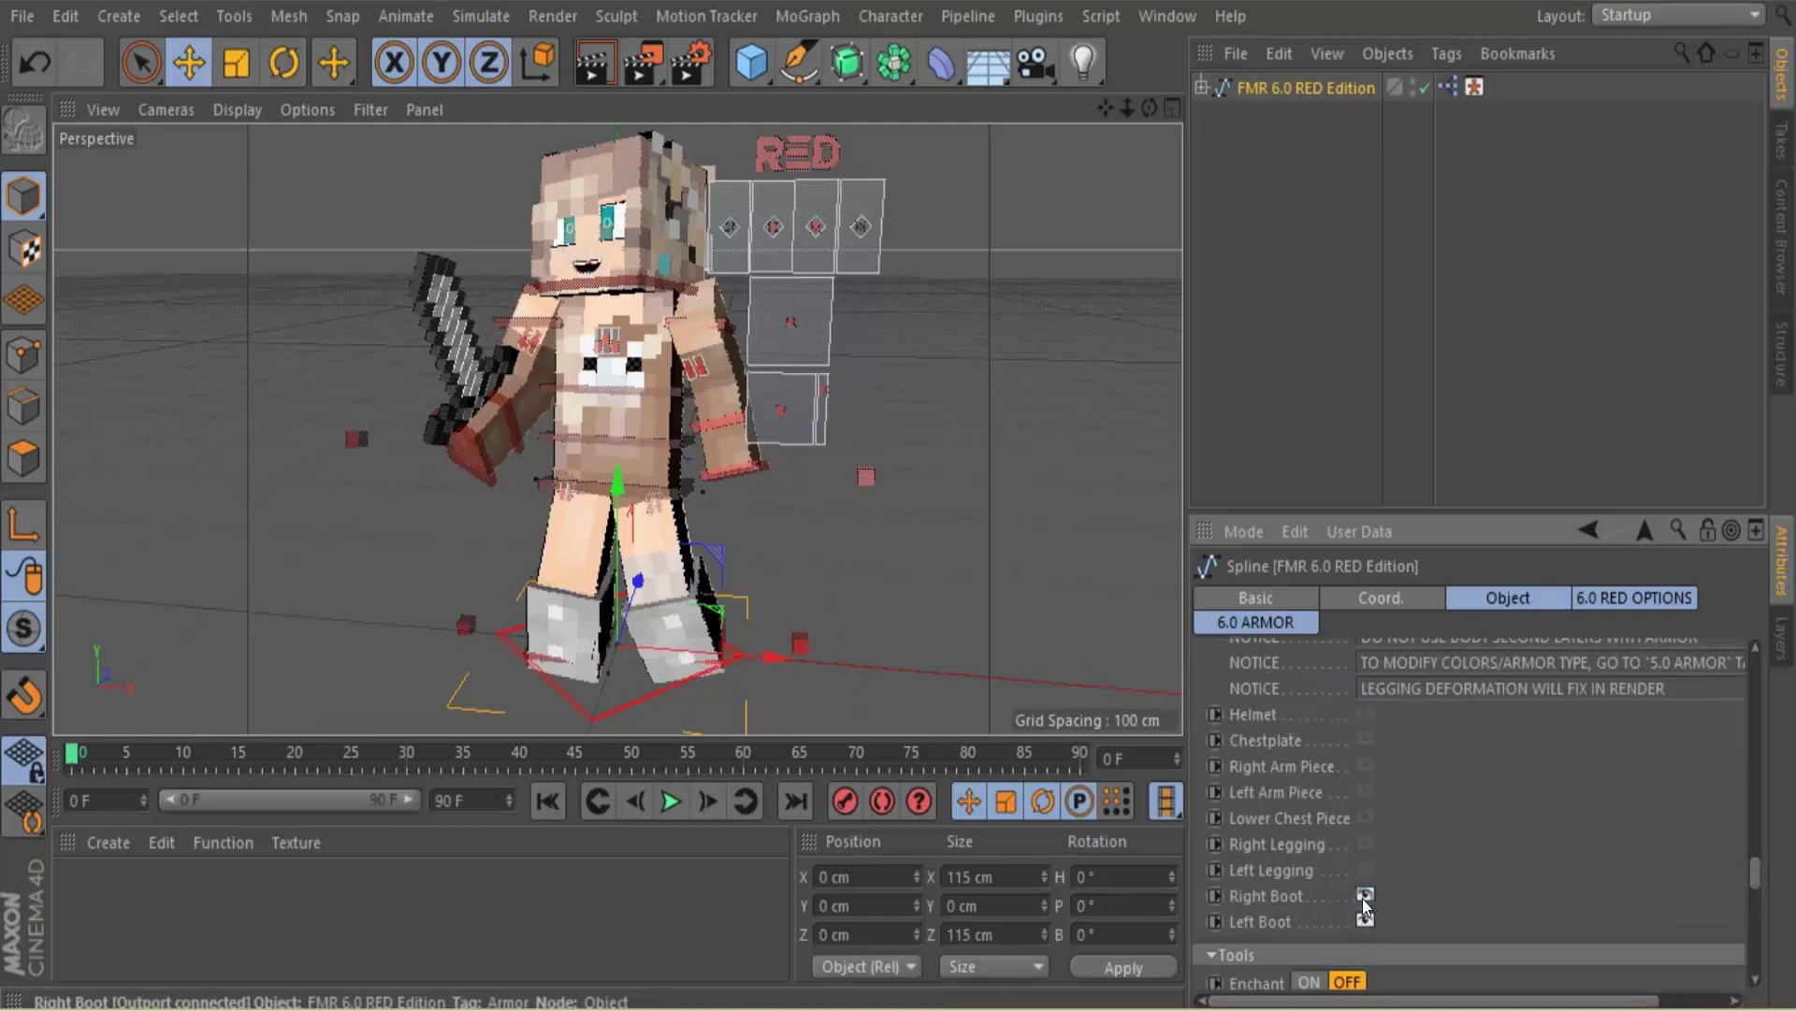
Reselect the rig and unlock its locked layers, including 6.0_Joints and 6.0_Hidden
{"action": "left_click", "coordinate": [934, 305]}
{"action": "mouse_move", "coordinate": [1148, 108]}
{"action": "left_mouse_down"}
{"action": "mouse_move", "coordinate": [1249, 120]}
{"action": "mouse_move", "coordinate": [1148, 108]}
{"action": "left_mouse_up"}
{"action": "left_click", "coordinate": [1274, 94]}
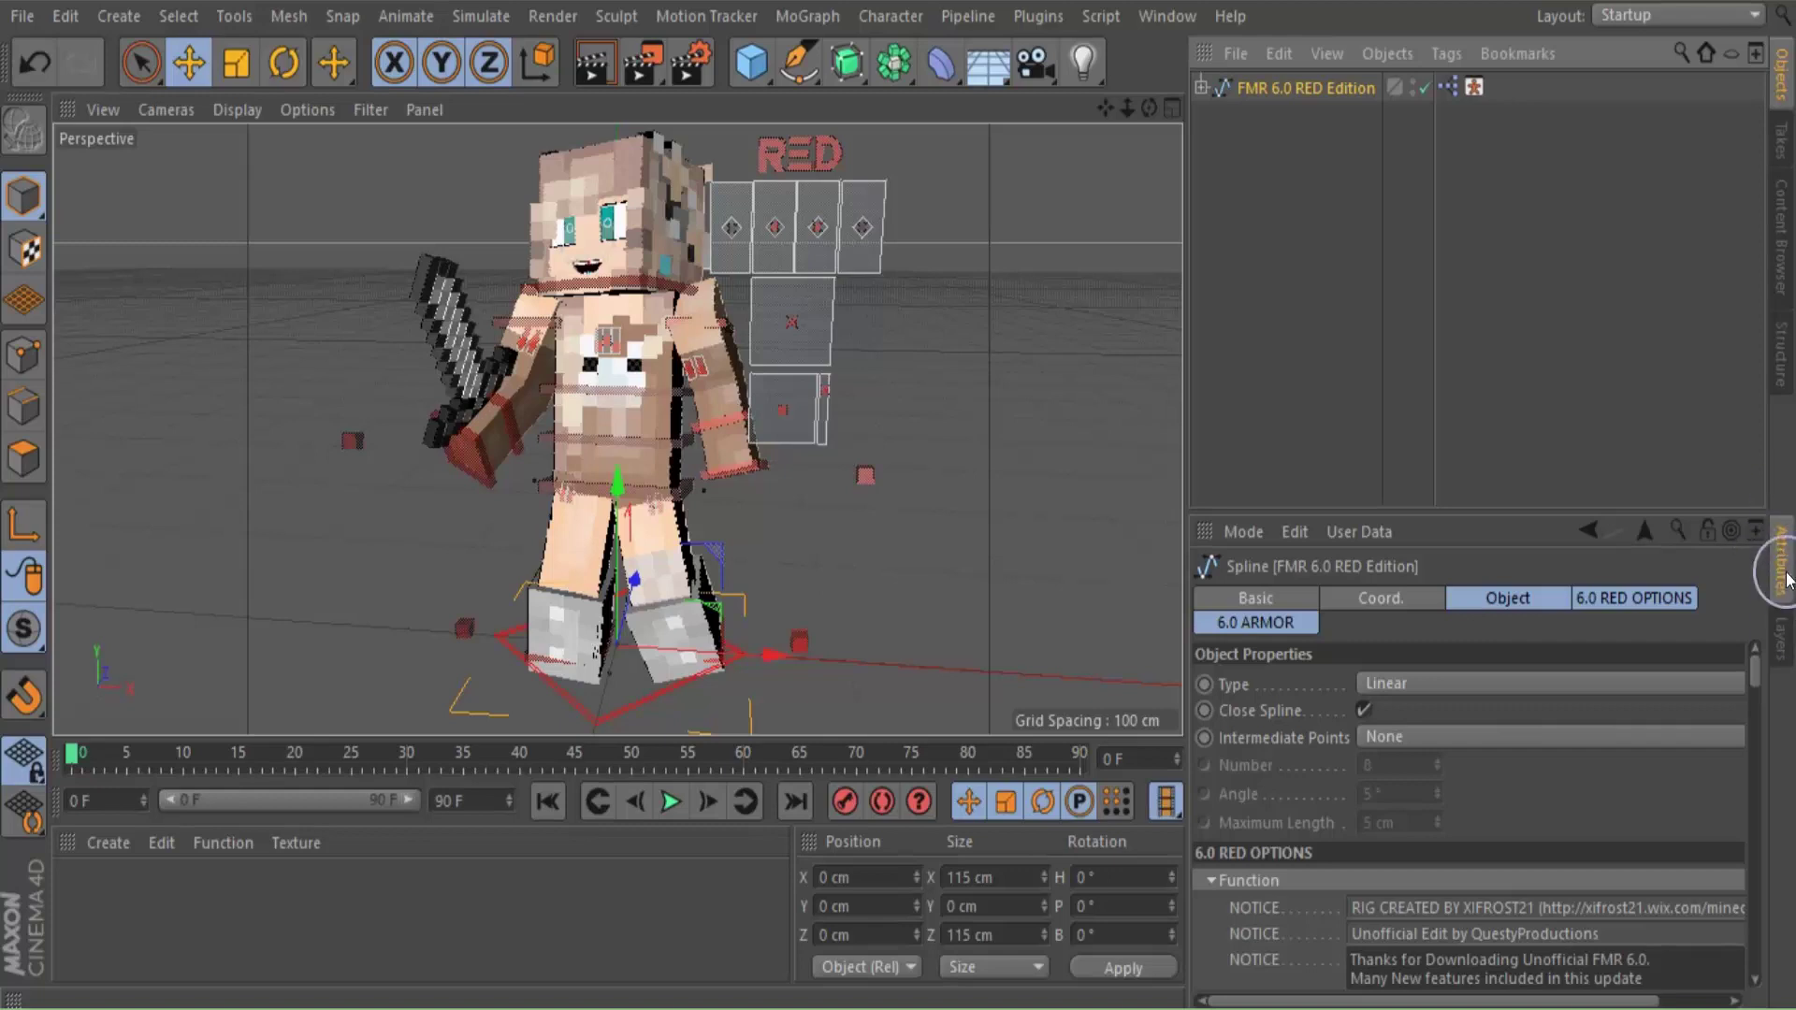
{"action": "left_click", "coordinate": [1781, 656]}
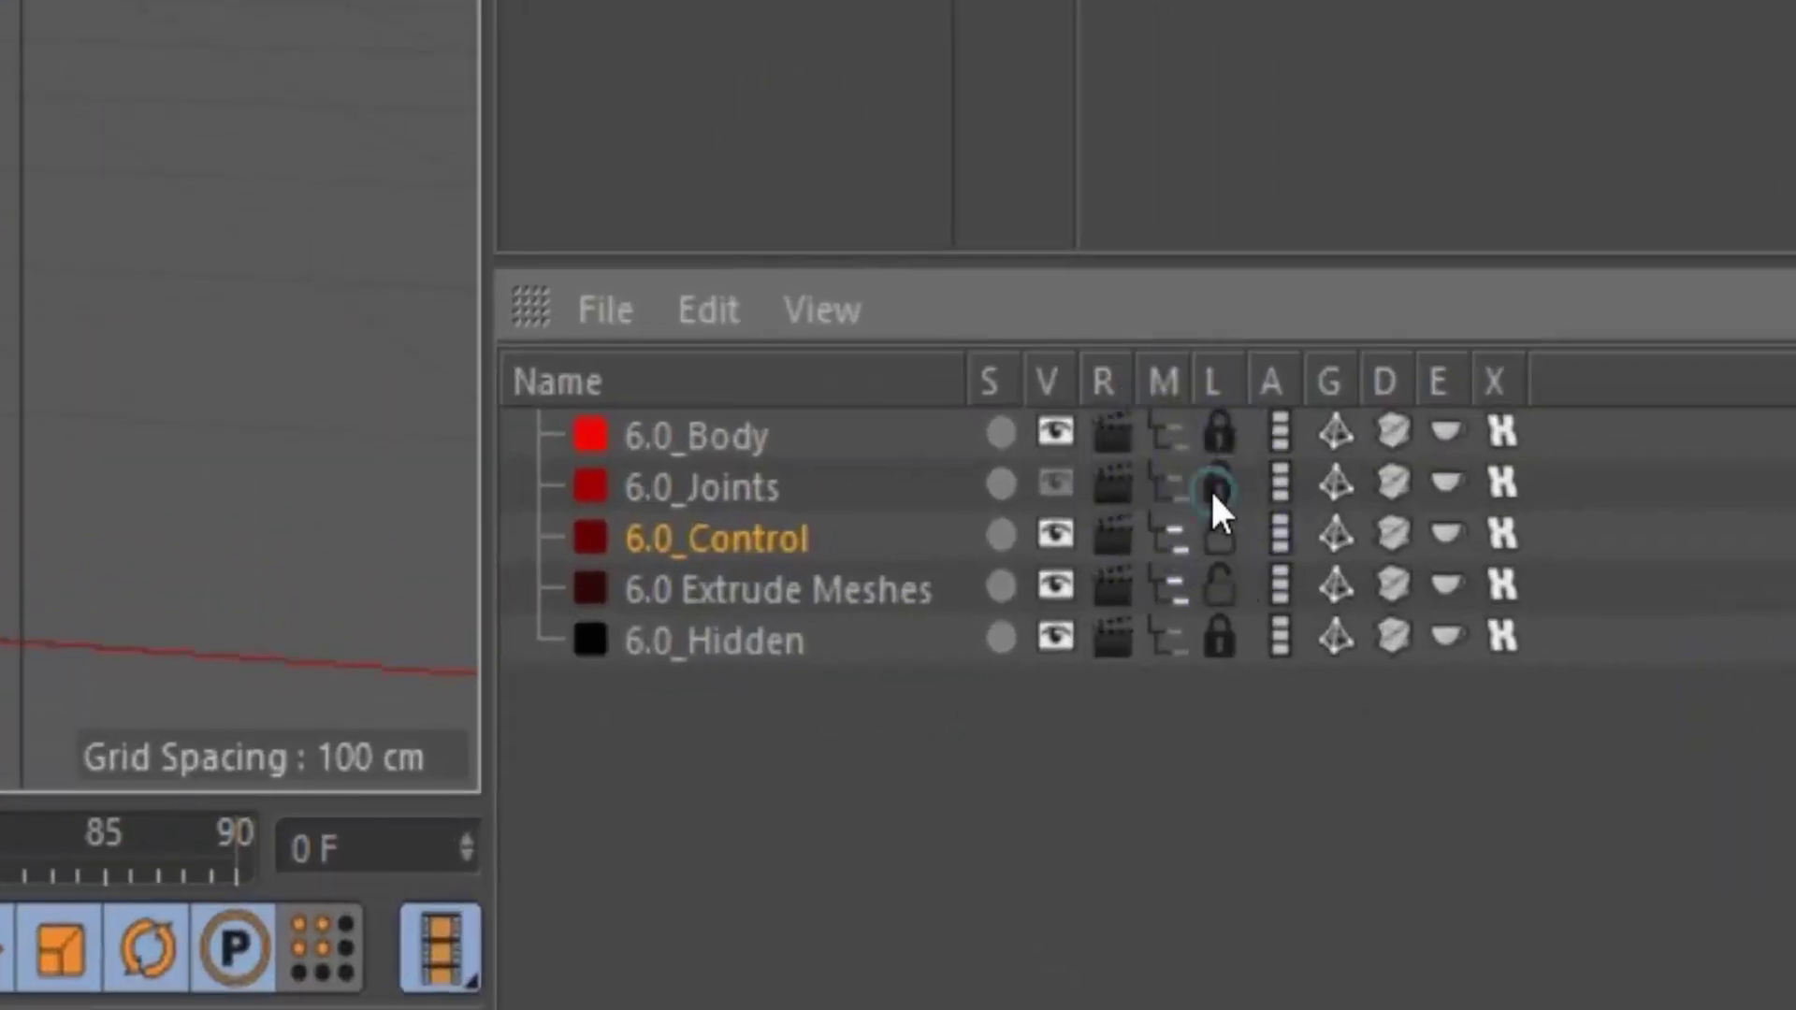
{"action": "left_click", "coordinate": [1221, 636]}
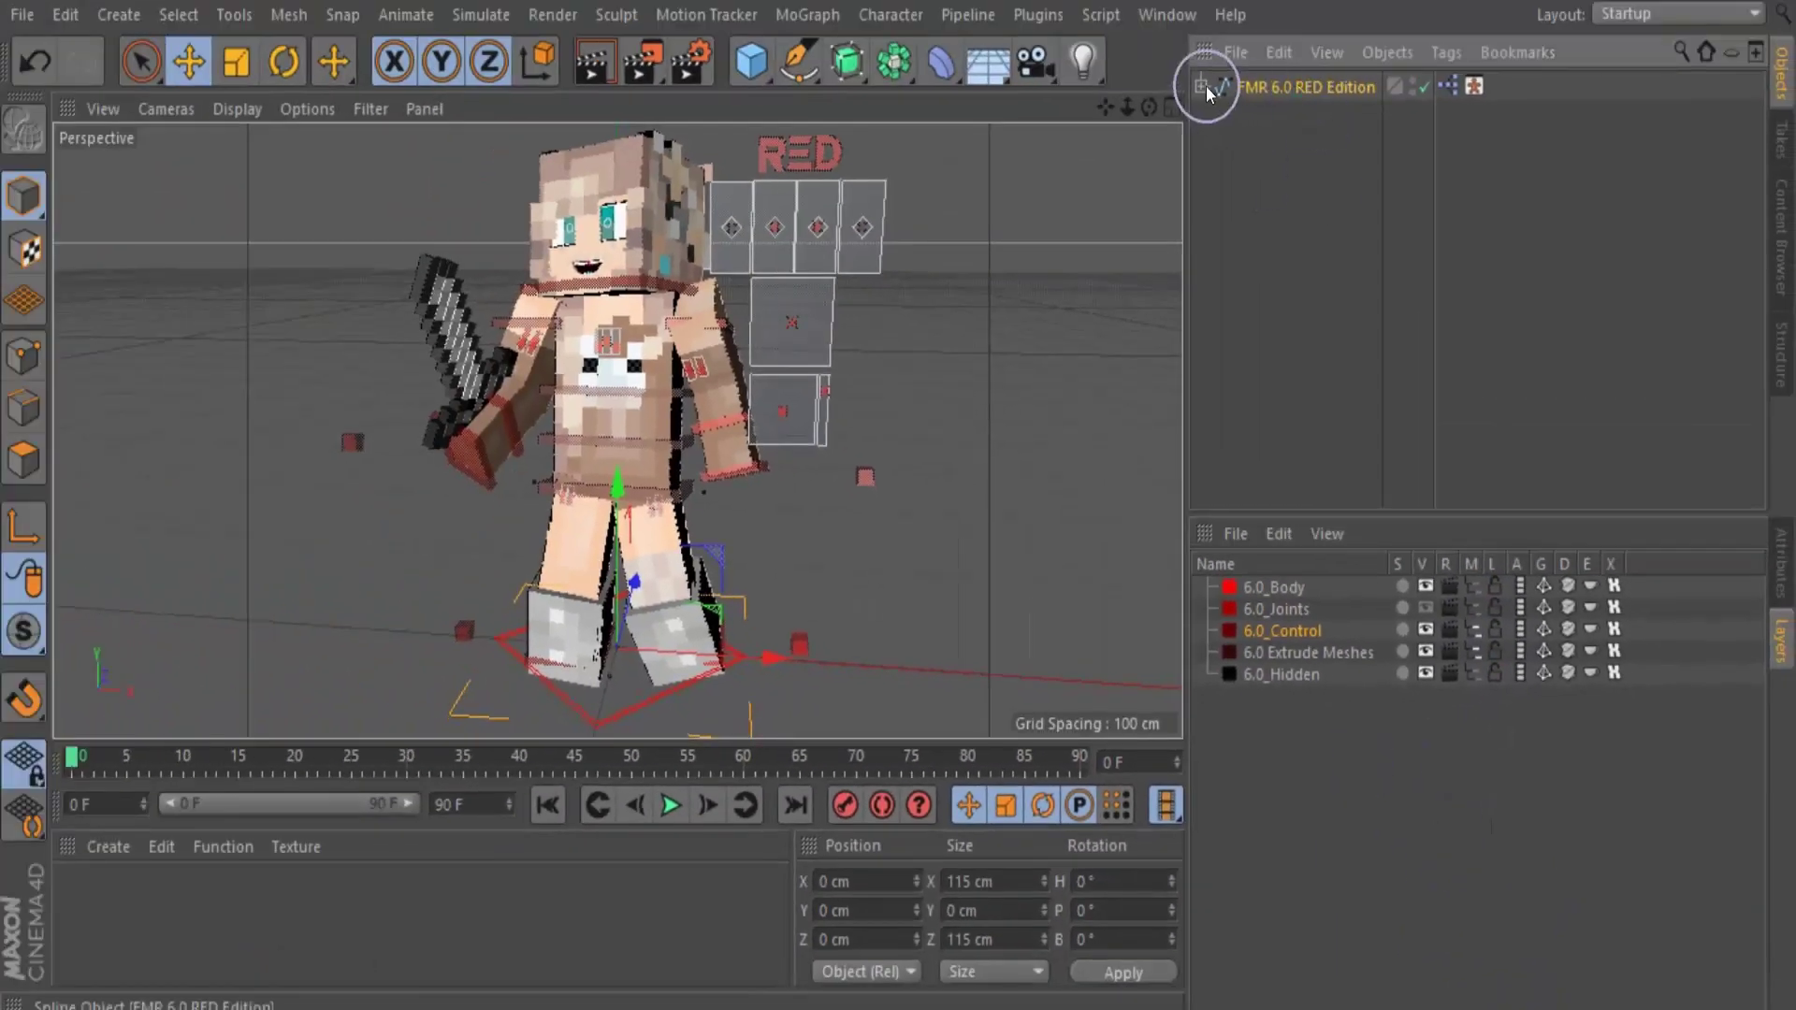
Expand the FMR 6.0 RED Edition hierarchy, check its Head and Mesh groups, and select the Head Attachments null
{"action": "left_click", "coordinate": [1202, 86]}
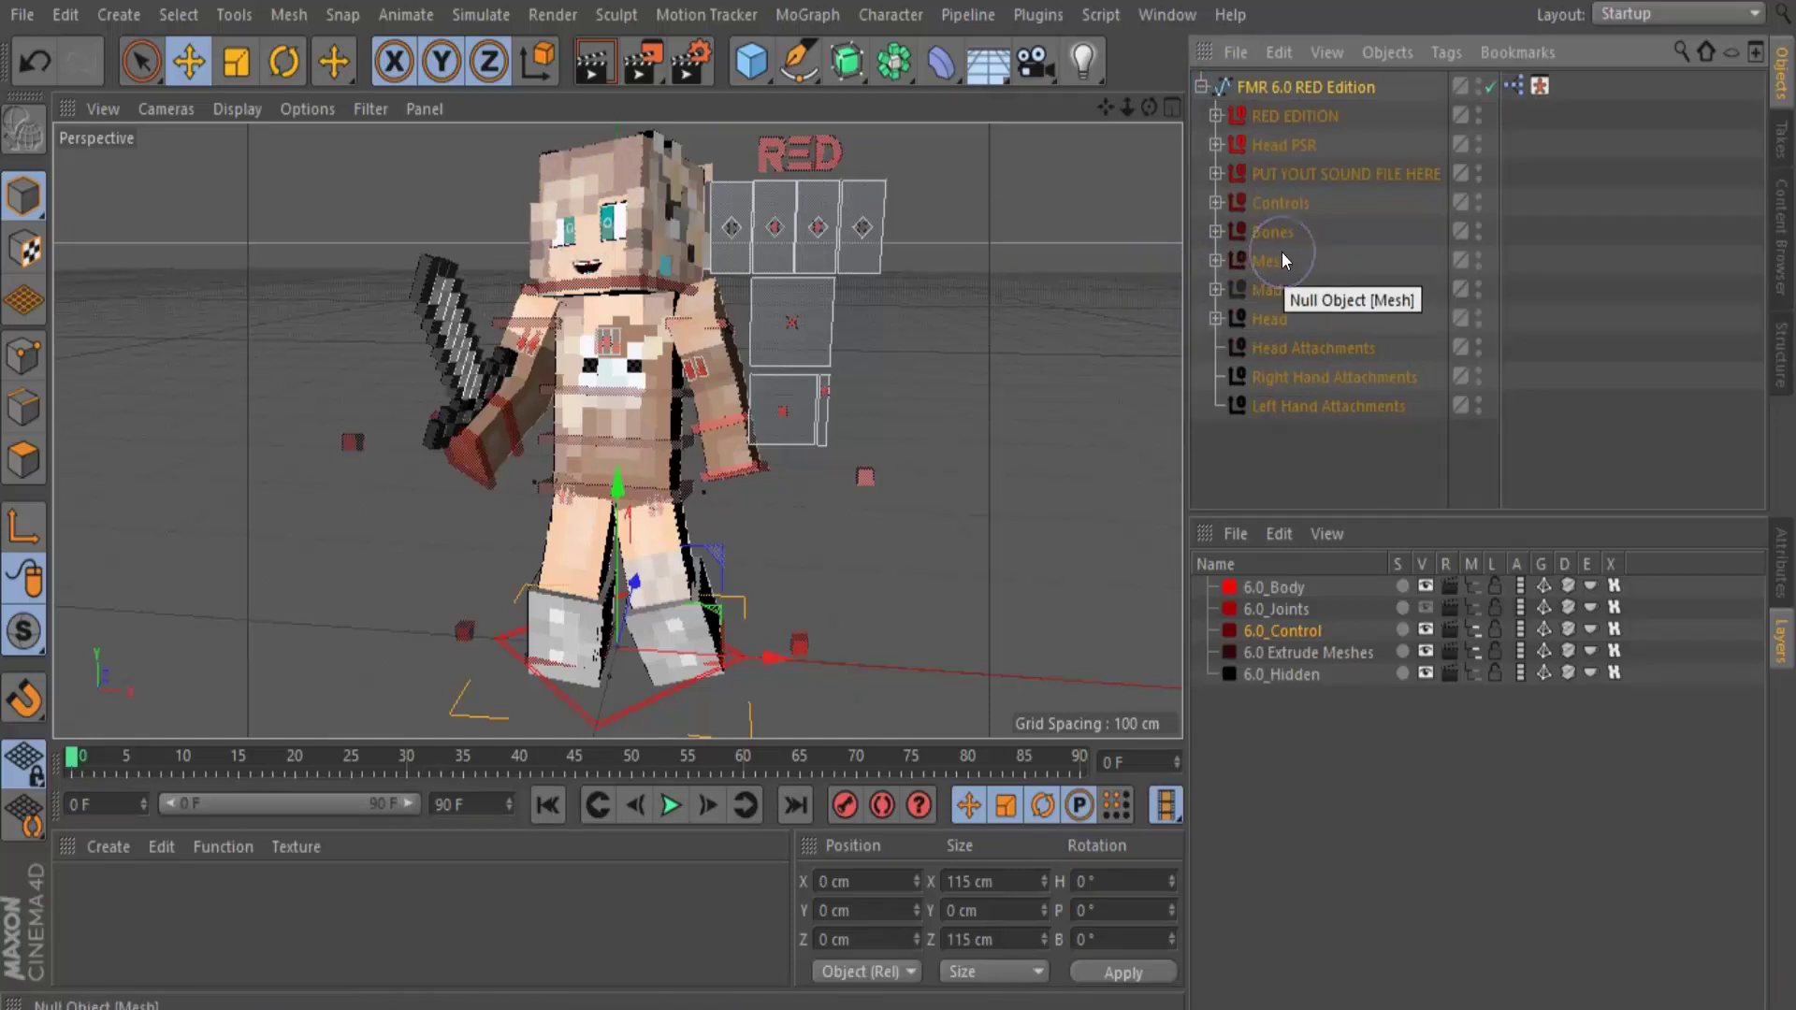
{"action": "left_click", "coordinate": [1212, 319]}
{"action": "left_click", "coordinate": [1208, 320]}
{"action": "left_click", "coordinate": [1212, 261]}
{"action": "left_click", "coordinate": [1212, 256]}
{"action": "left_click", "coordinate": [1219, 316]}
{"action": "left_click", "coordinate": [1217, 316]}
{"action": "left_click", "coordinate": [1263, 343]}
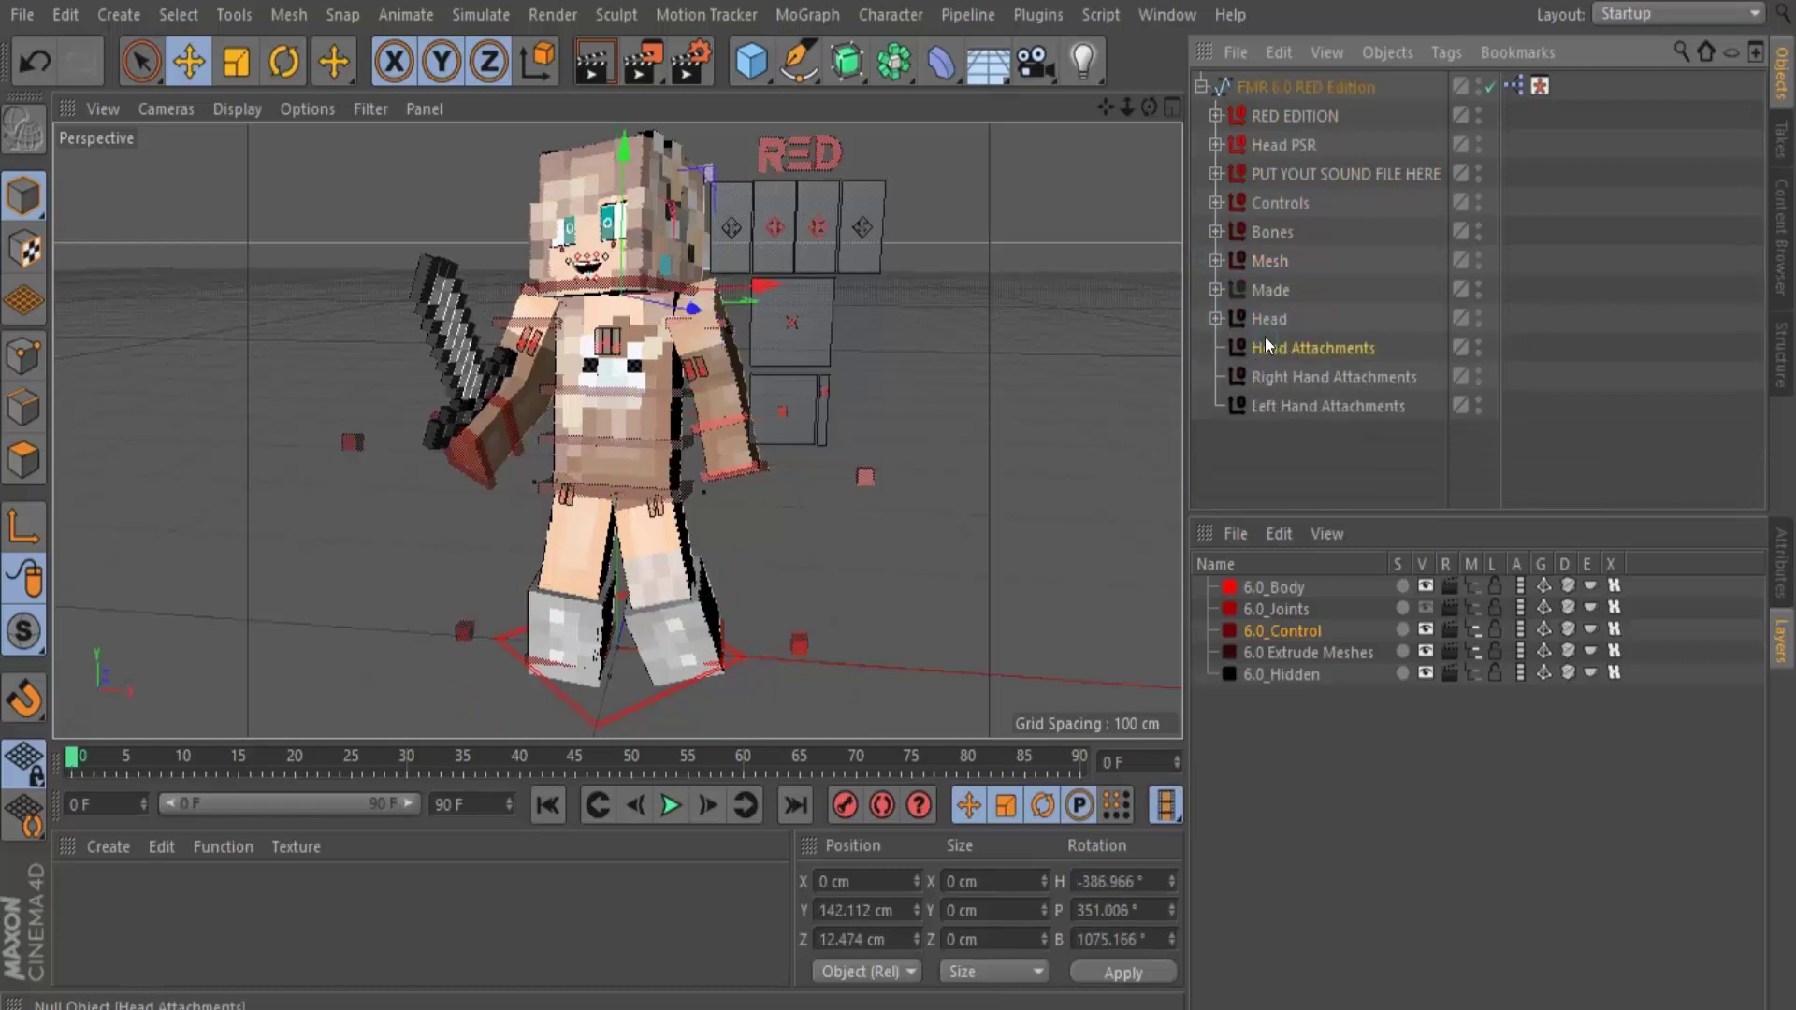
{"action": "left_click_drag", "start_coordinate": [1147, 108], "coordinate": [1109, 195]}
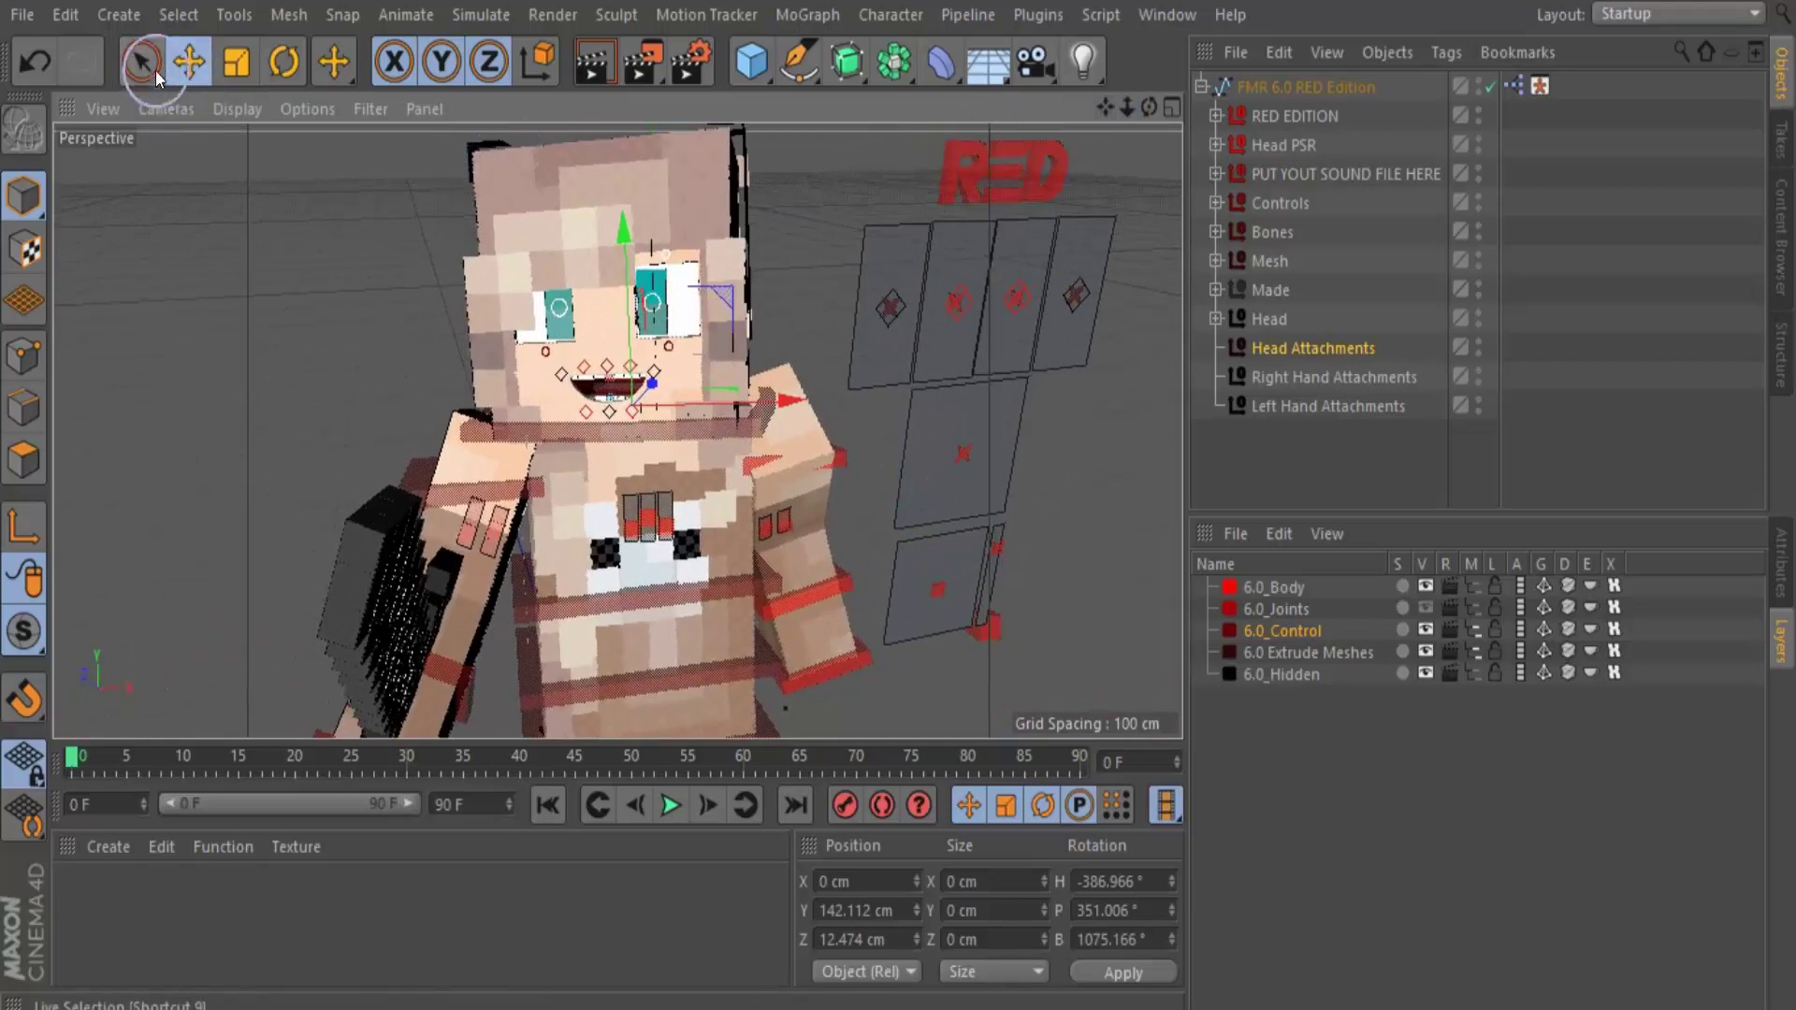
Select the Head mesh and, in polygon mode, select the lighter hair pixels across the fringe and beside the face
{"action": "left_click", "coordinate": [574, 195]}
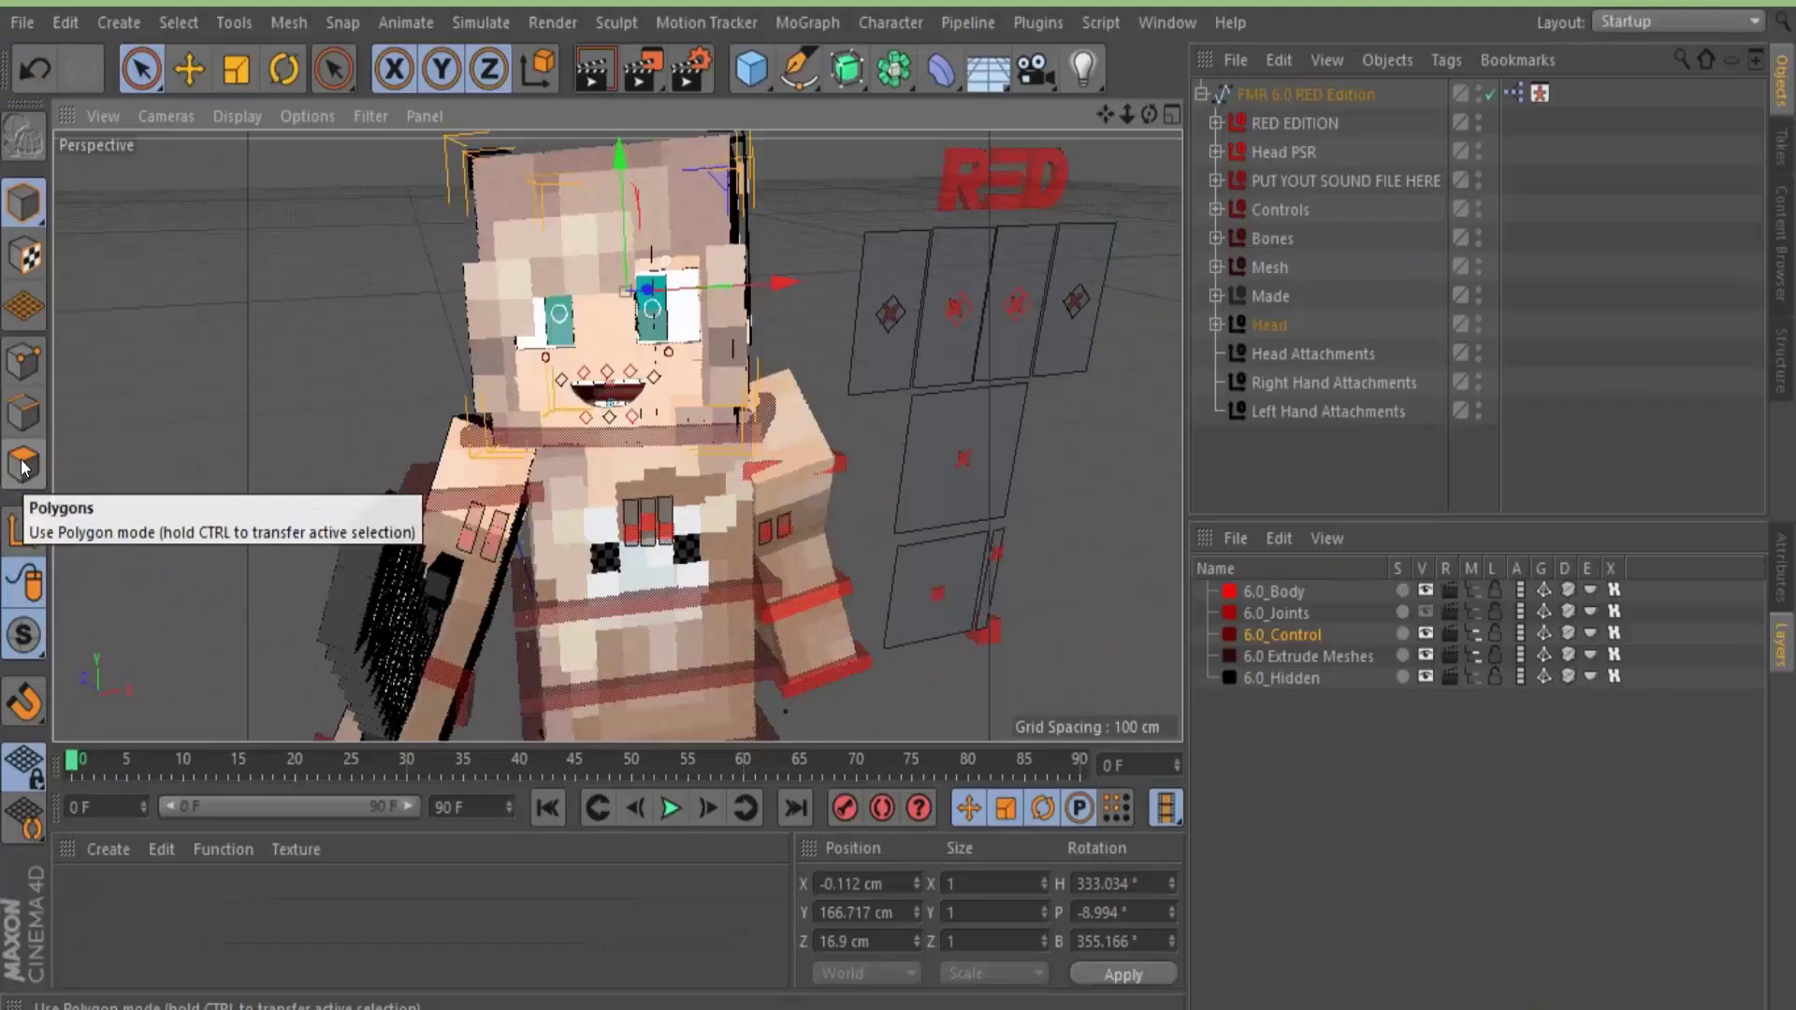
{"action": "left_click", "coordinate": [23, 465]}
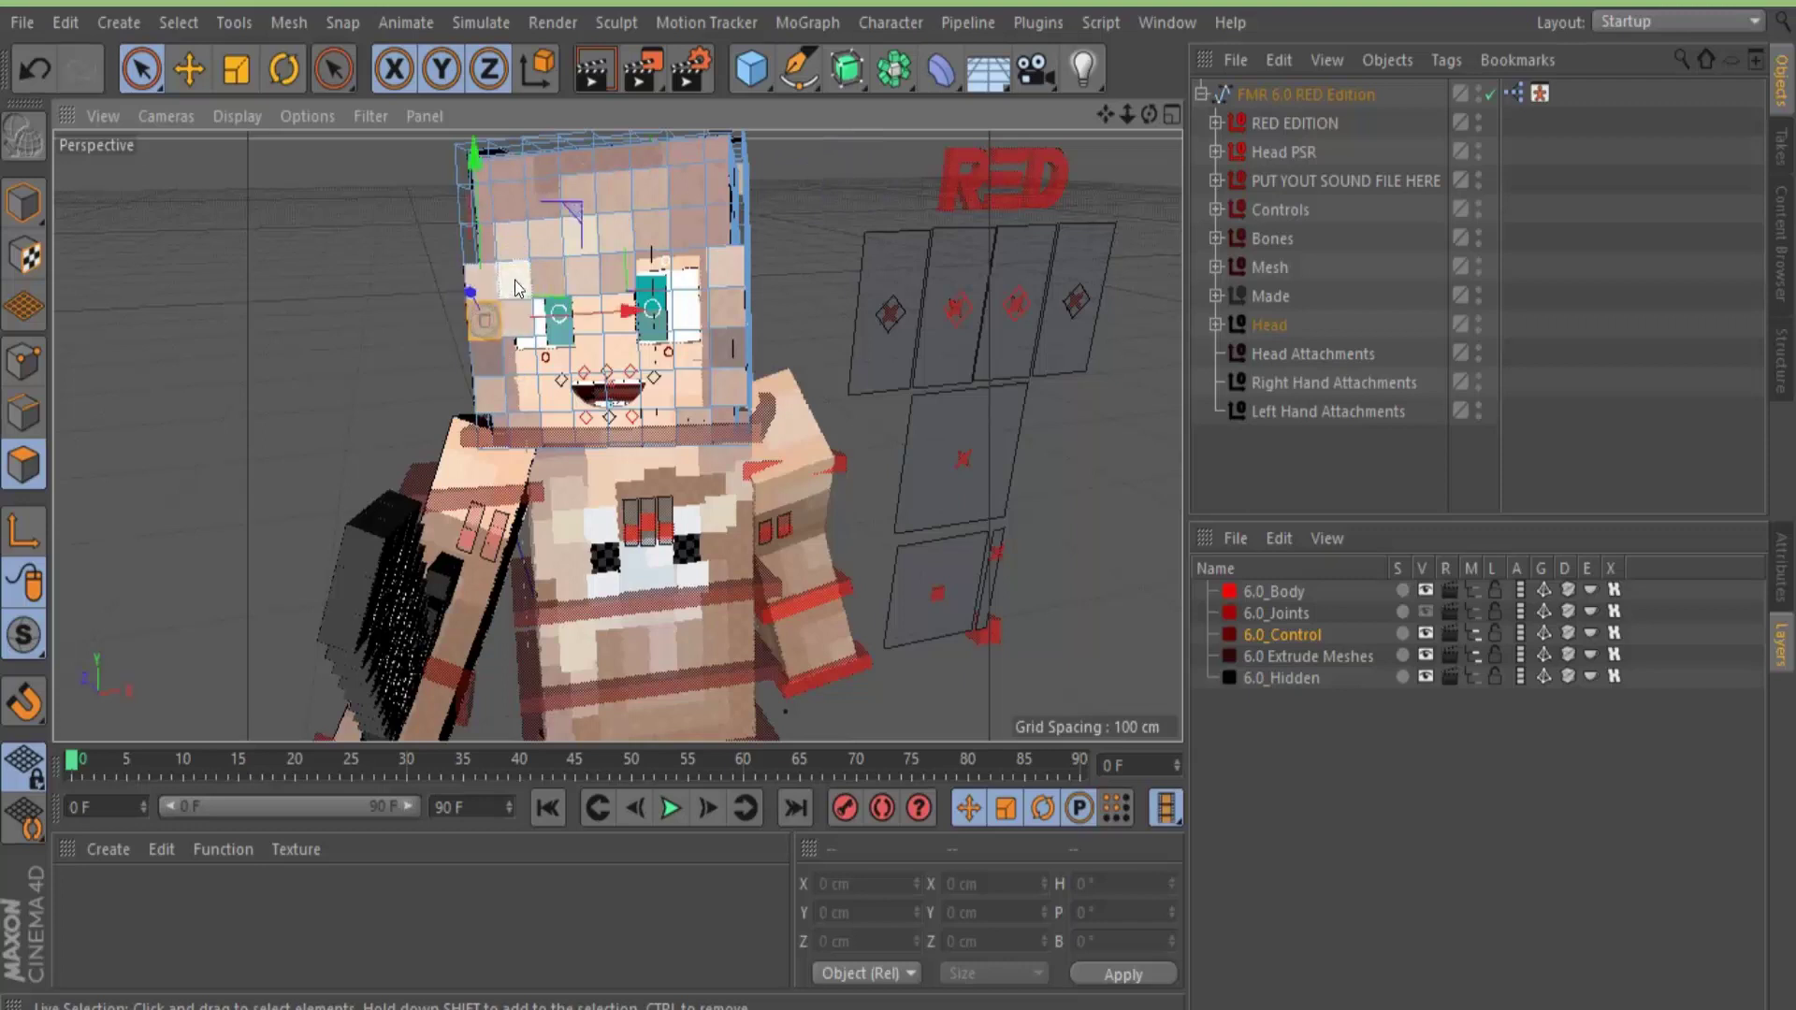
{"action": "left_click", "coordinate": [490, 303]}
{"action": "left_click", "coordinate": [557, 237], "text": "shift"}
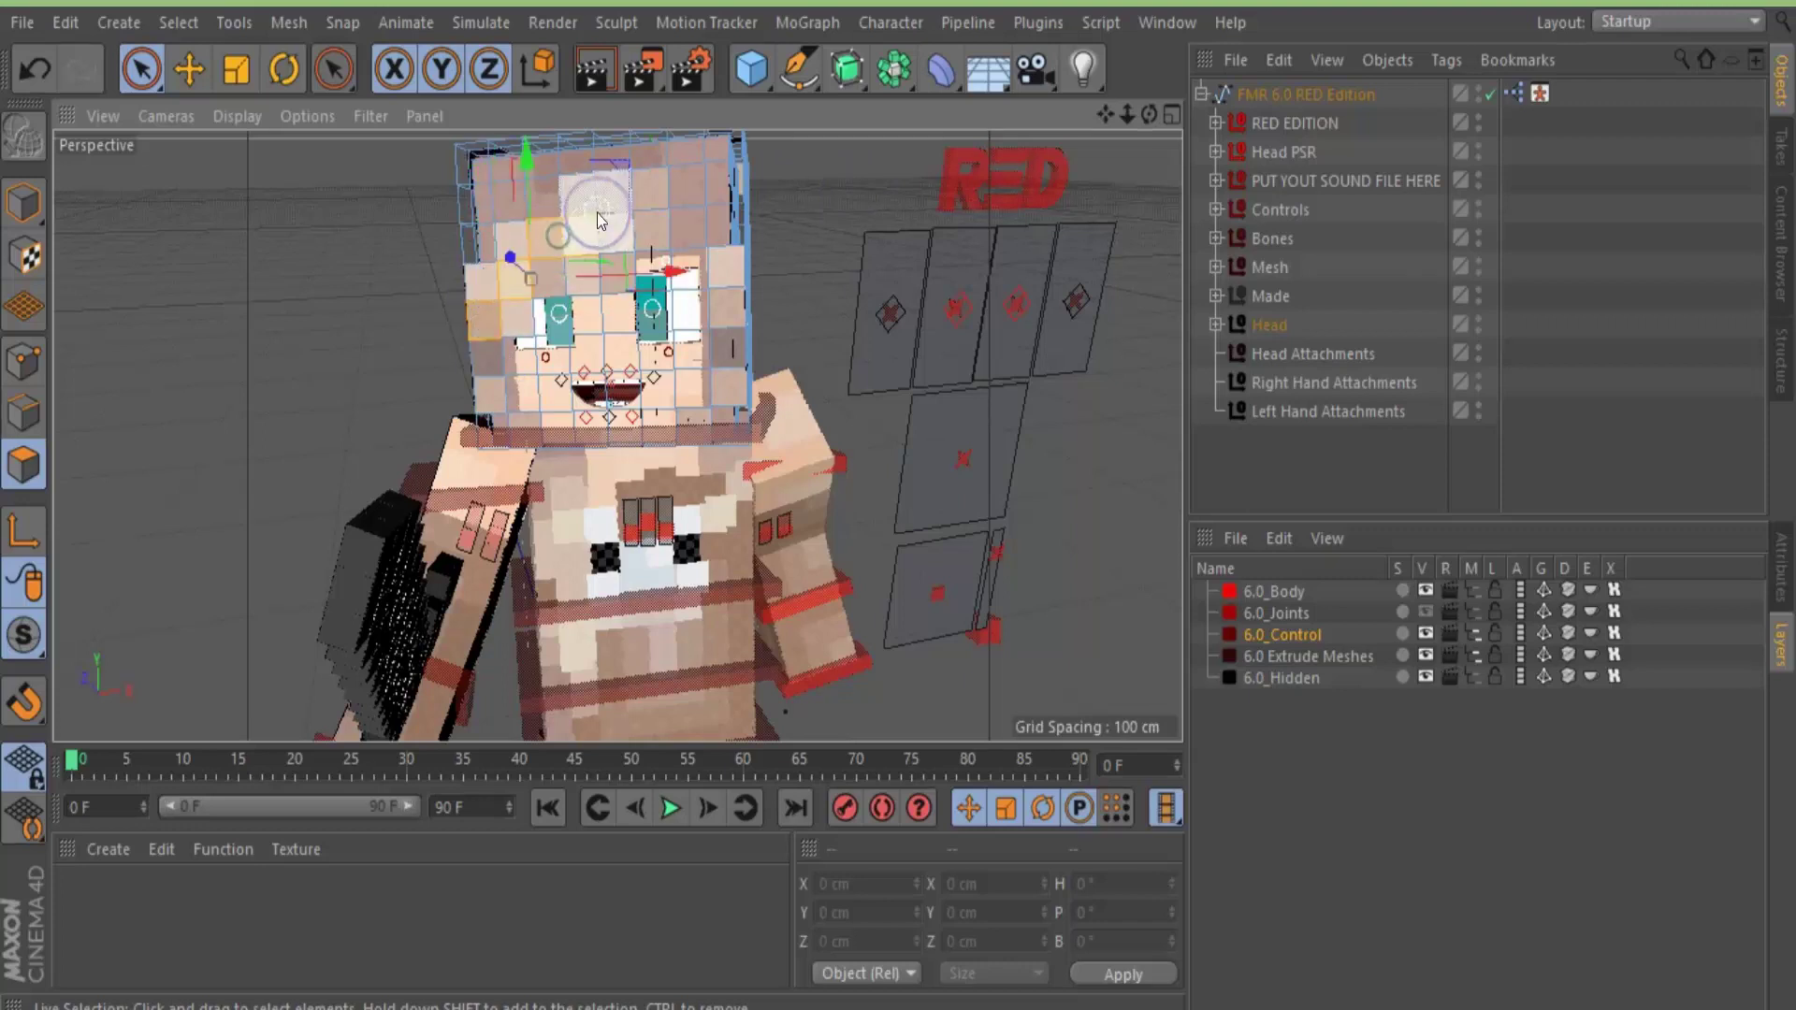
{"action": "left_click", "coordinate": [642, 206], "text": "shift"}
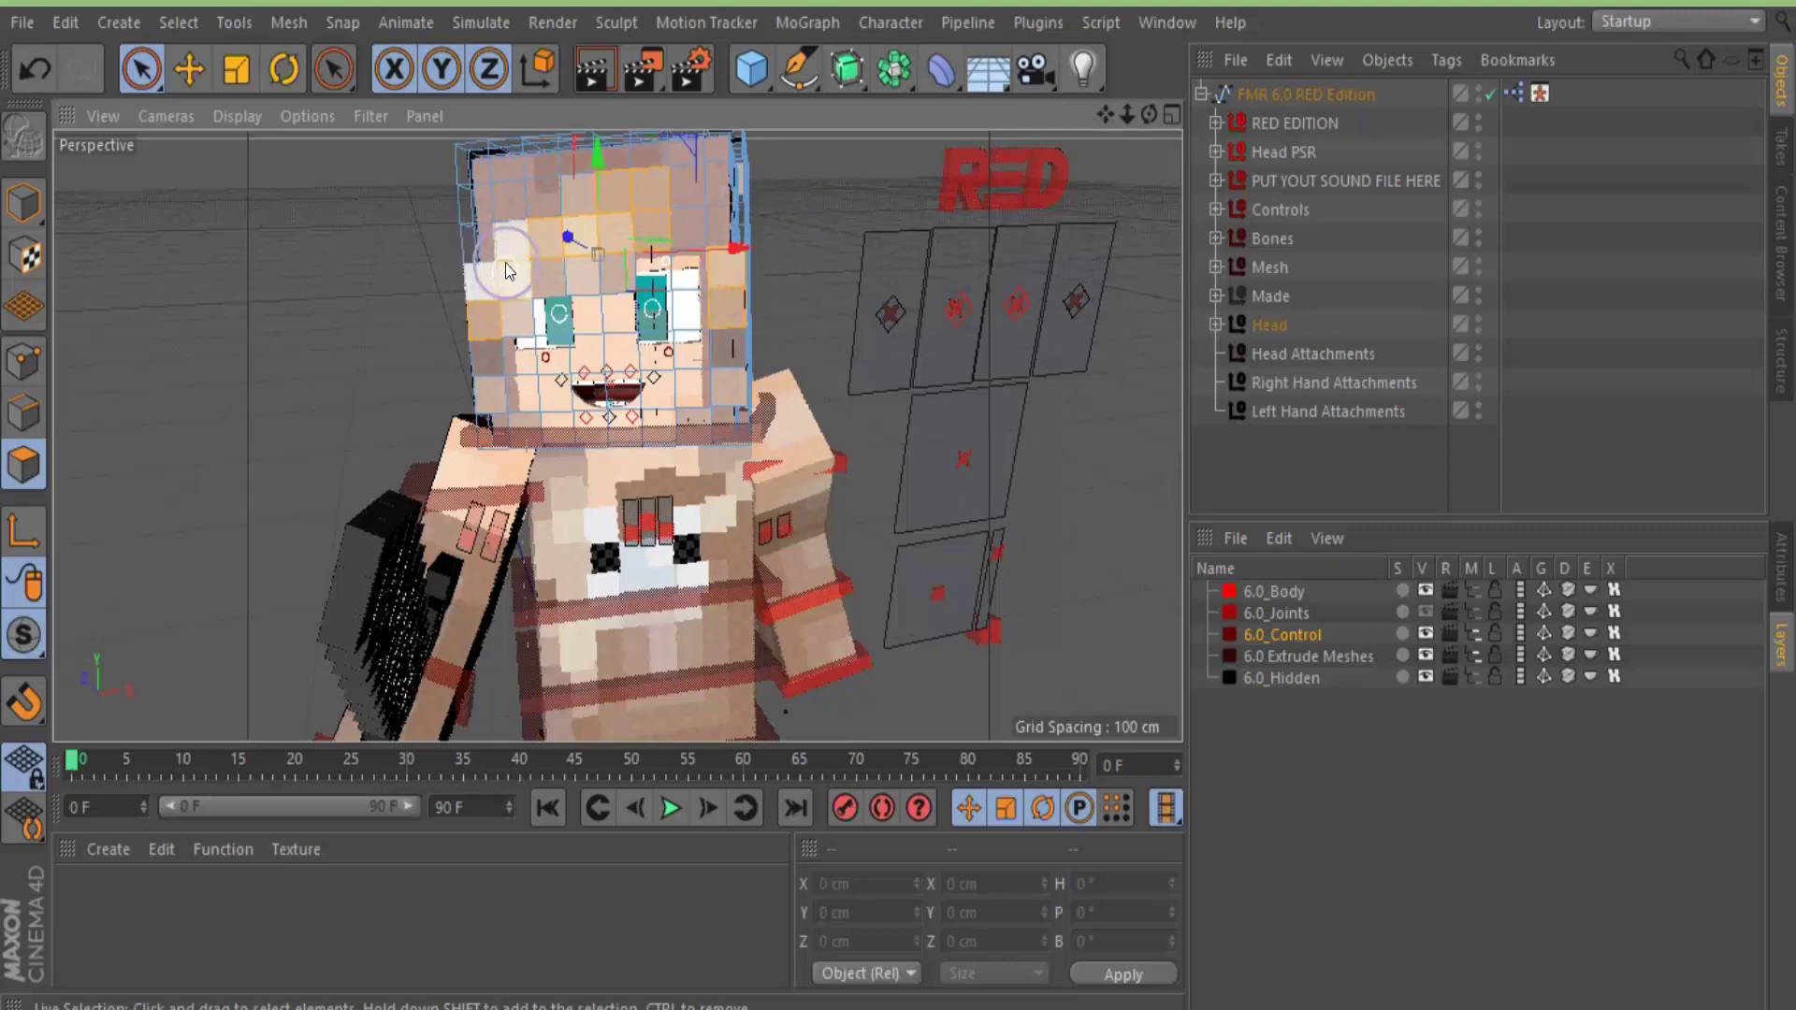
{"action": "left_click", "coordinate": [492, 284], "text": "shift"}
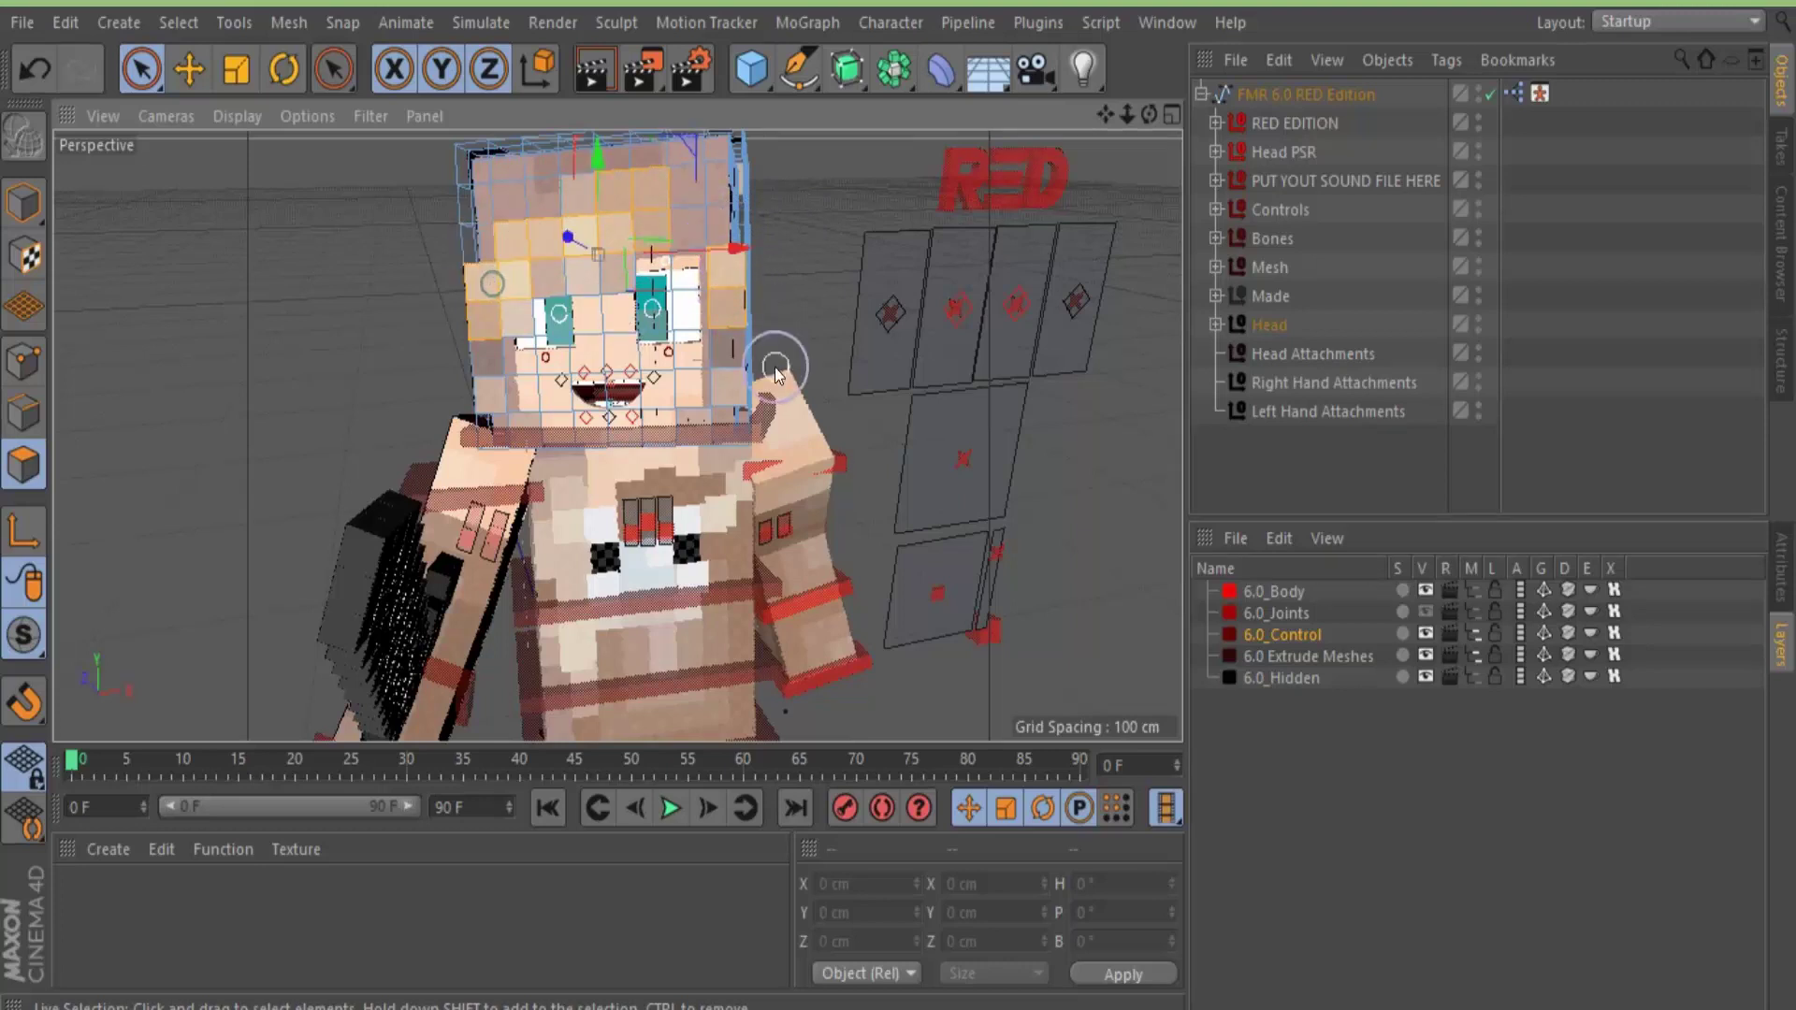
{"action": "left_click", "coordinate": [490, 395], "text": "shift"}
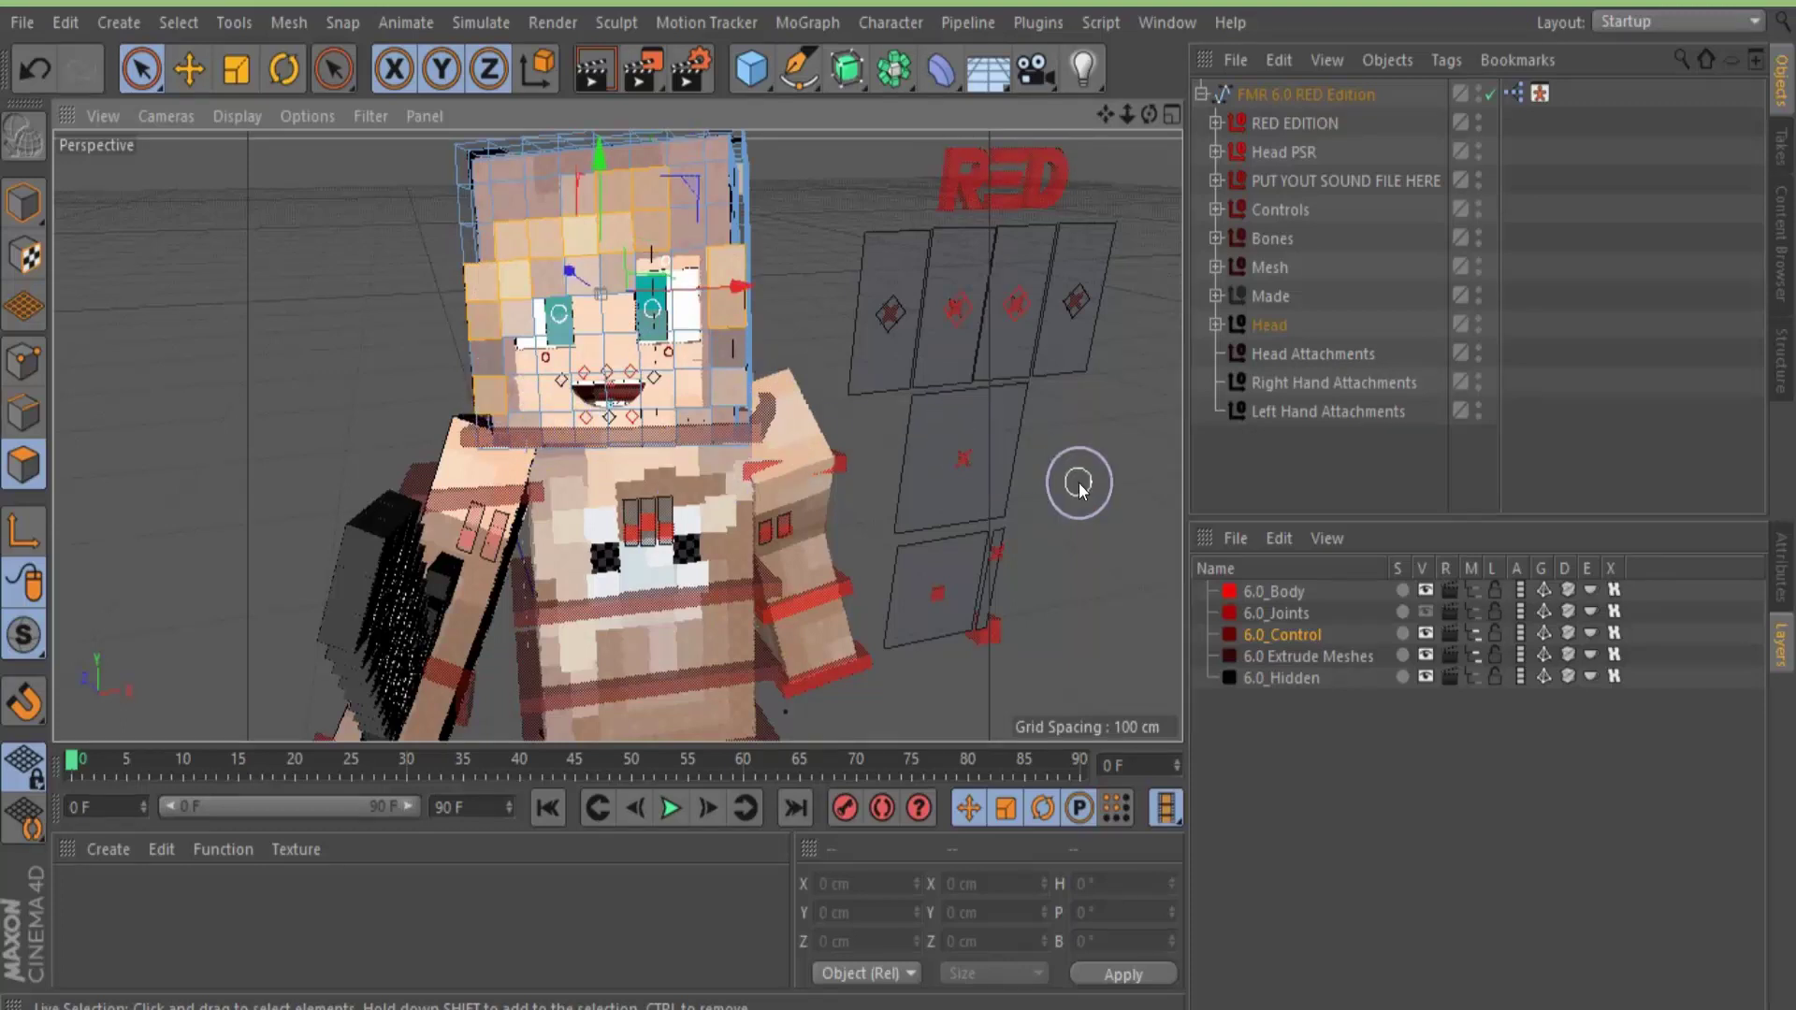
Extrude the selected hair polygons on the Head with an offset of 3 cm
{"action": "key", "text": "d"}
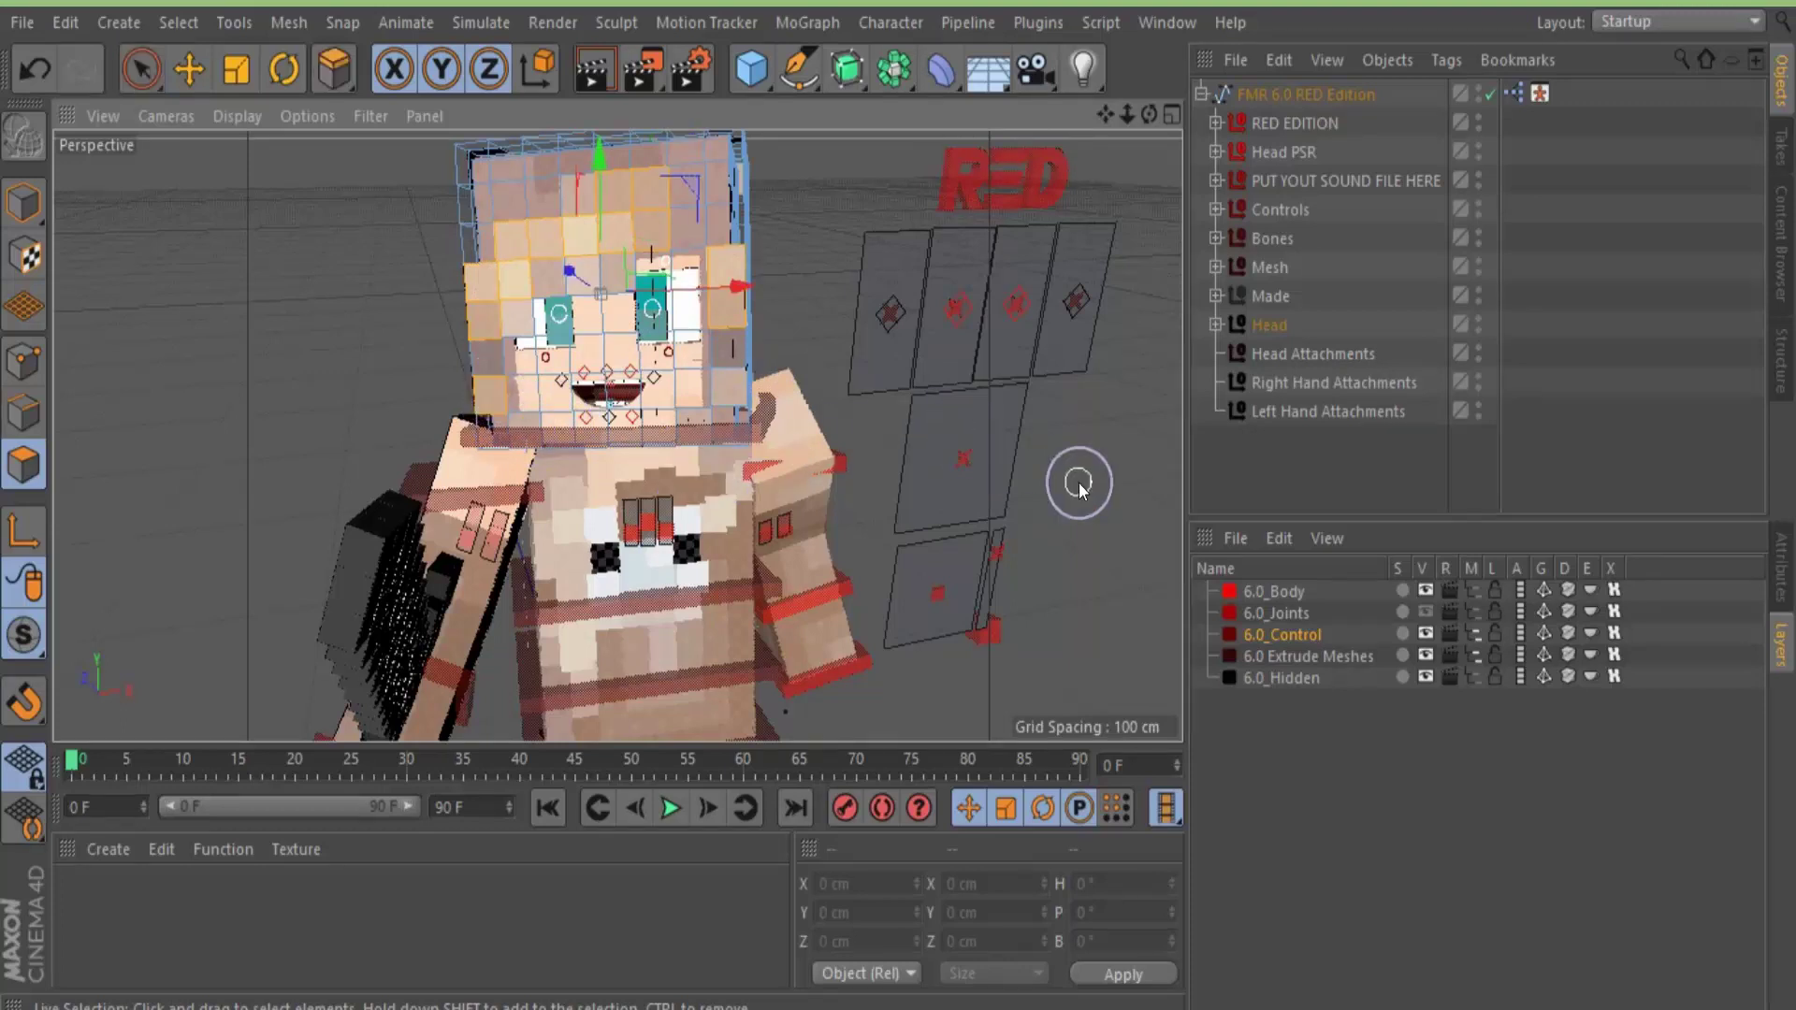
{"action": "left_click", "coordinate": [1775, 593]}
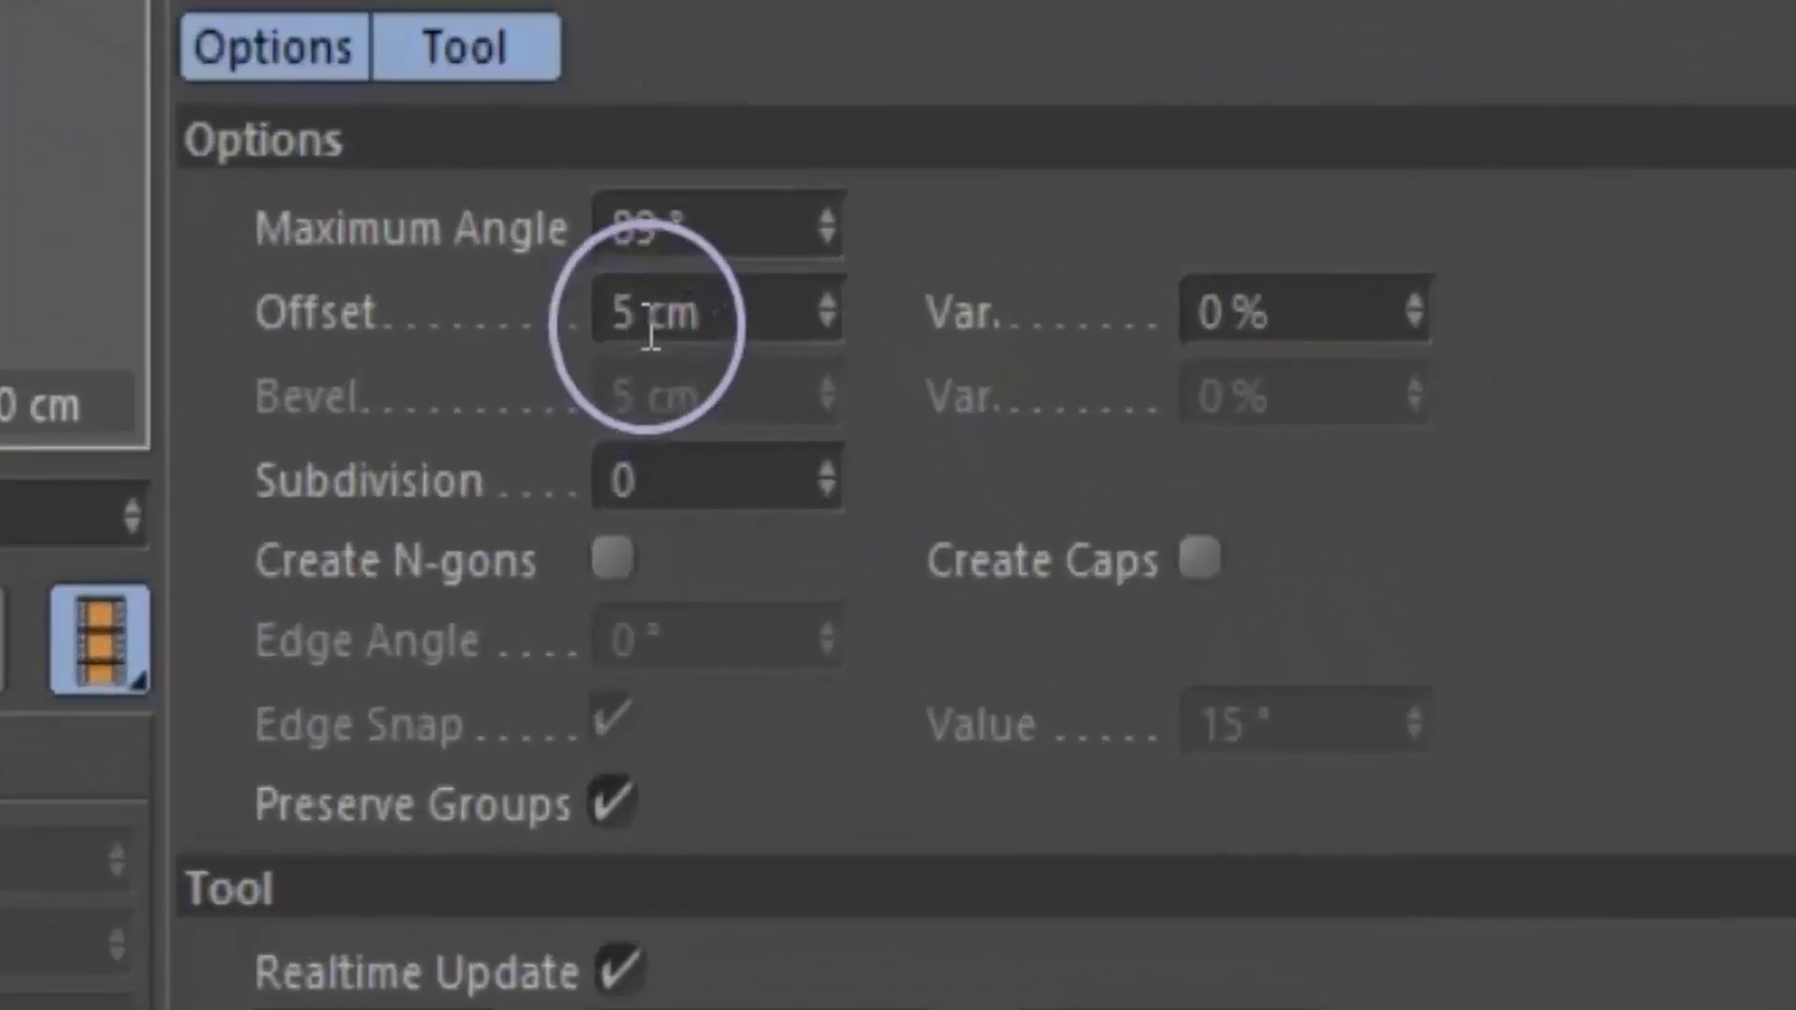
{"action": "left_click", "coordinate": [637, 311]}
{"action": "key", "text": "BackSpace"}
{"action": "type", "text": "3"}
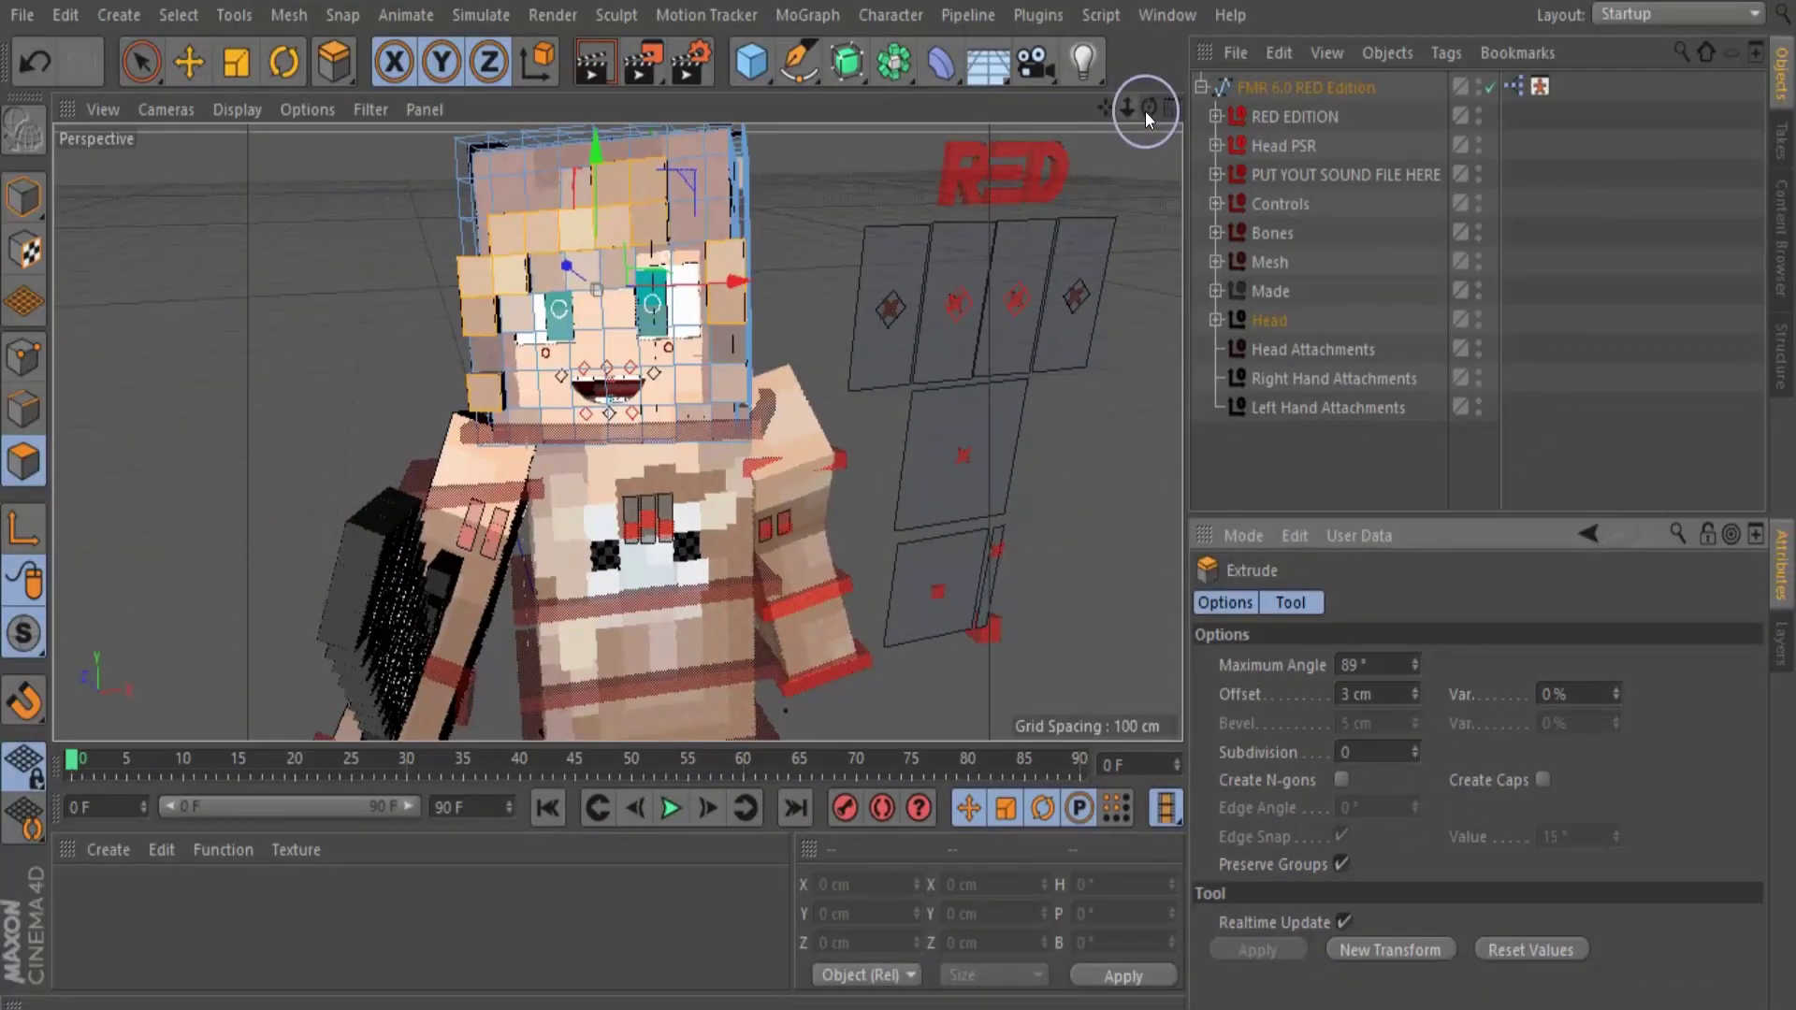
{"action": "left_click_drag", "start_coordinate": [1149, 106], "coordinate": [1034, 215]}
{"action": "mouse_move", "coordinate": [899, 496]}
{"action": "left_mouse_down", "text": "alt"}
{"action": "mouse_move", "coordinate": [862, 474]}
{"action": "mouse_move", "coordinate": [898, 496]}
{"action": "left_mouse_up", "text": "alt"}
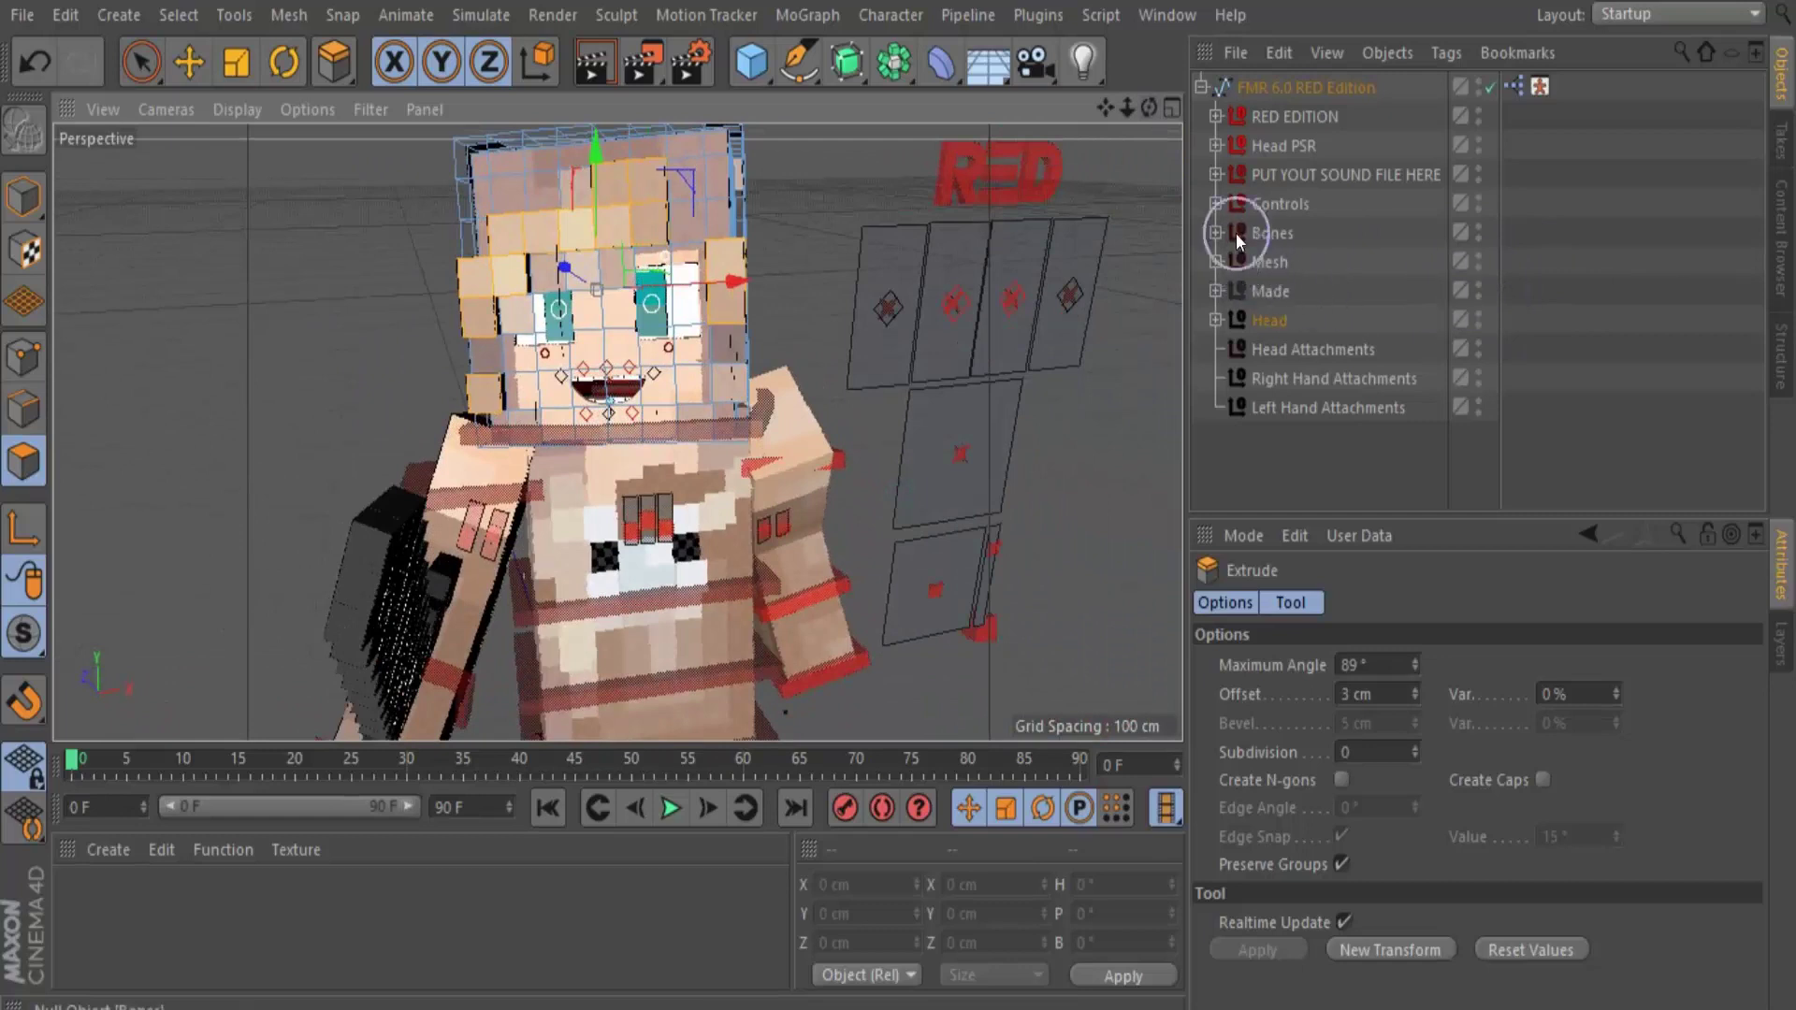
Deselect the head polygons, return to model mode and activate the Move tool with no object selected
{"action": "left_click", "coordinate": [1215, 262]}
{"action": "left_click", "coordinate": [1215, 262]}
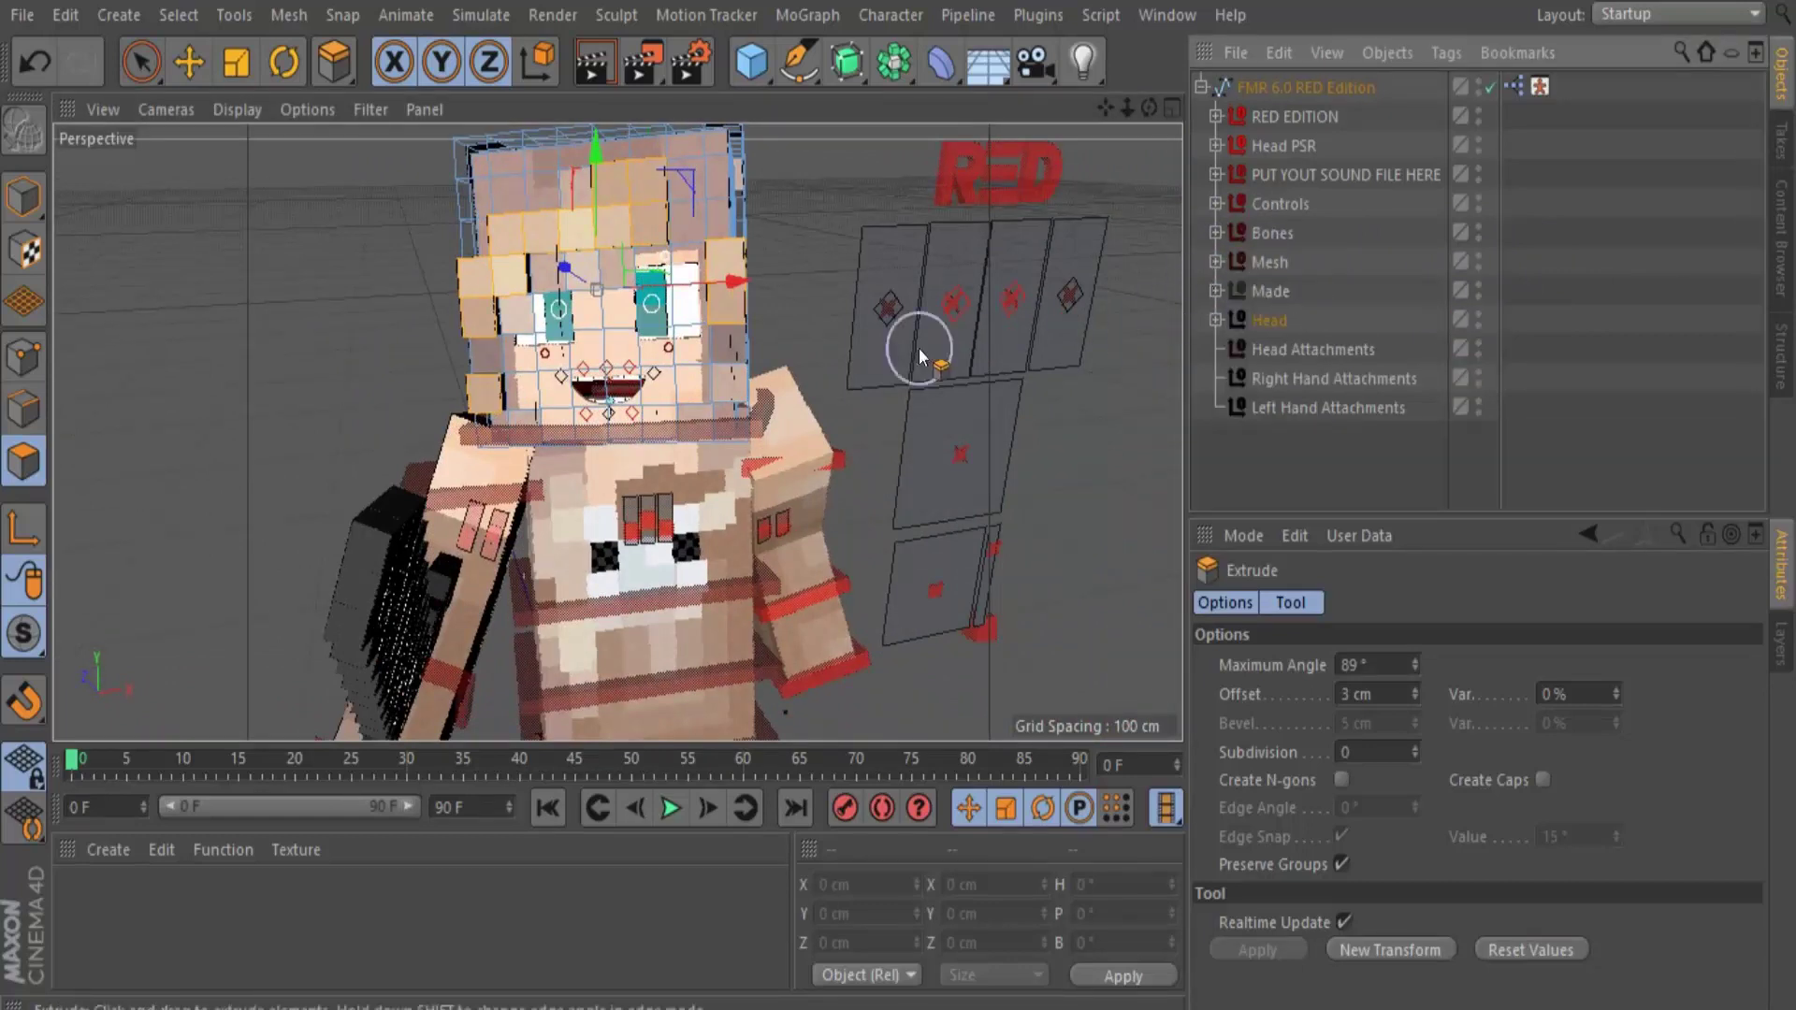
{"action": "scroll", "coordinate": [761, 270], "scroll_direction": "down", "scroll_amount": 6}
{"action": "scroll", "coordinate": [853, 339], "scroll_direction": "up", "scroll_amount": 2}
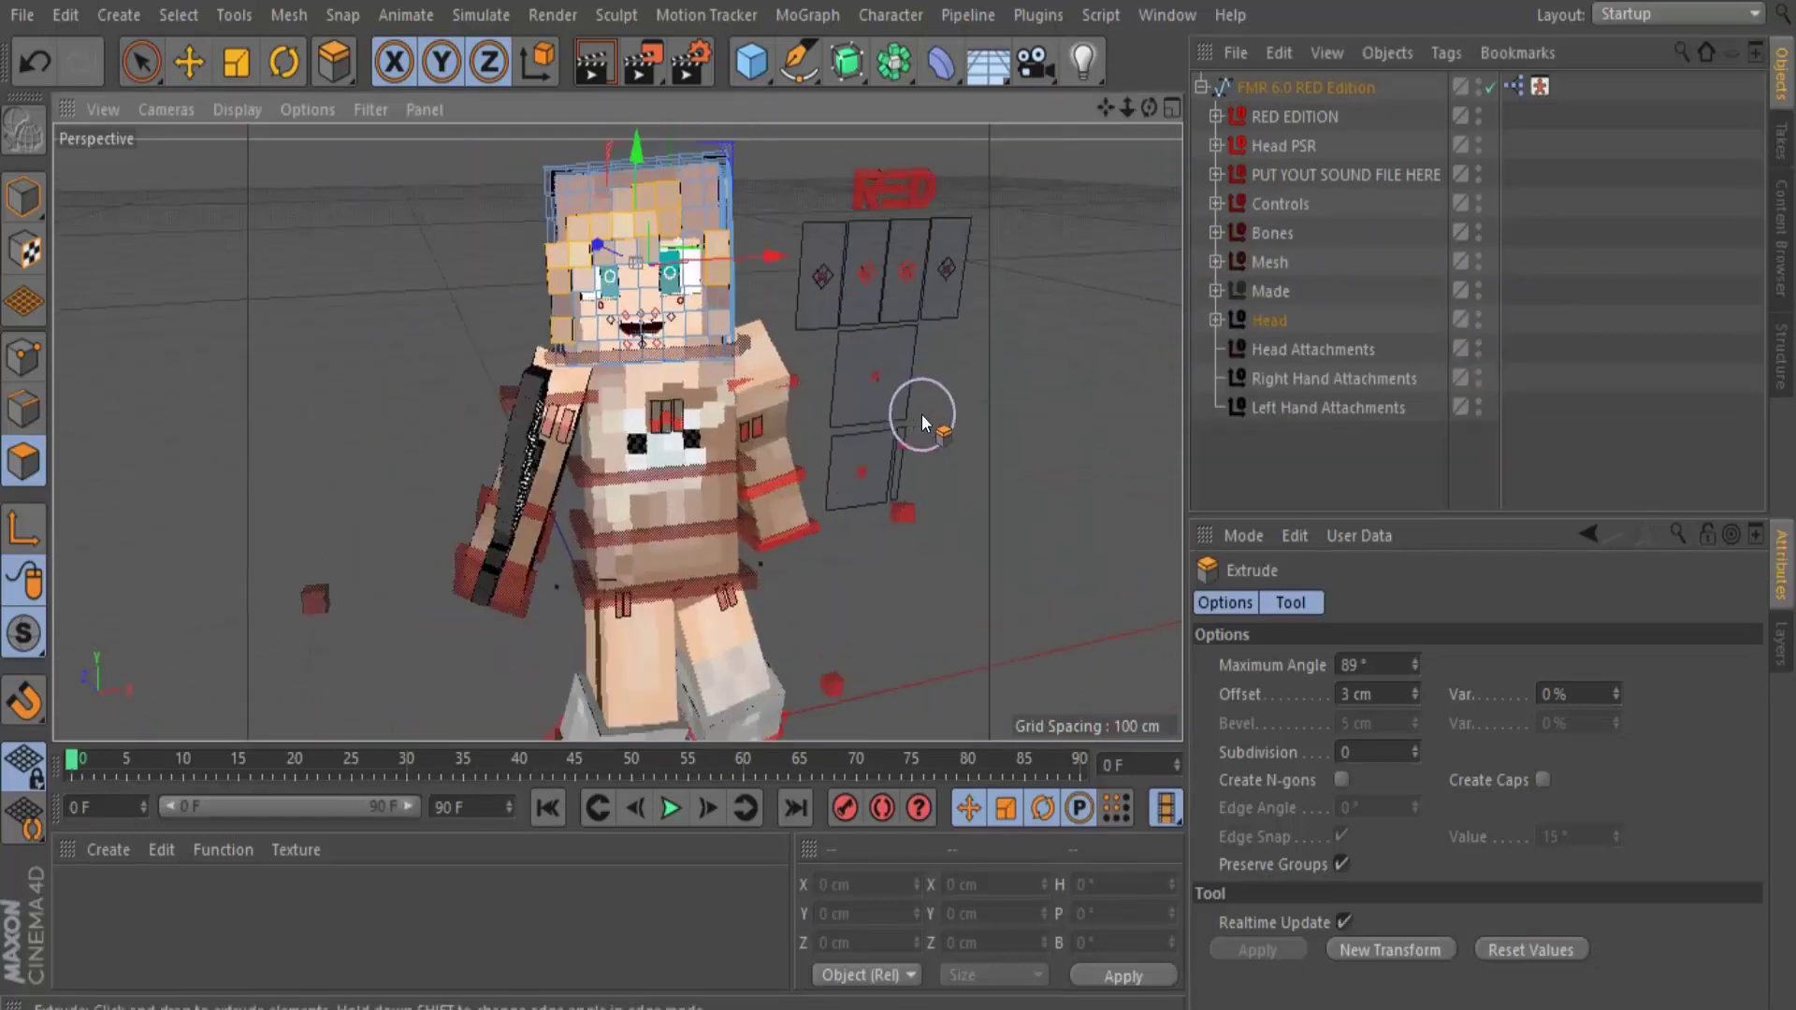
{"action": "left_click", "coordinate": [305, 251]}
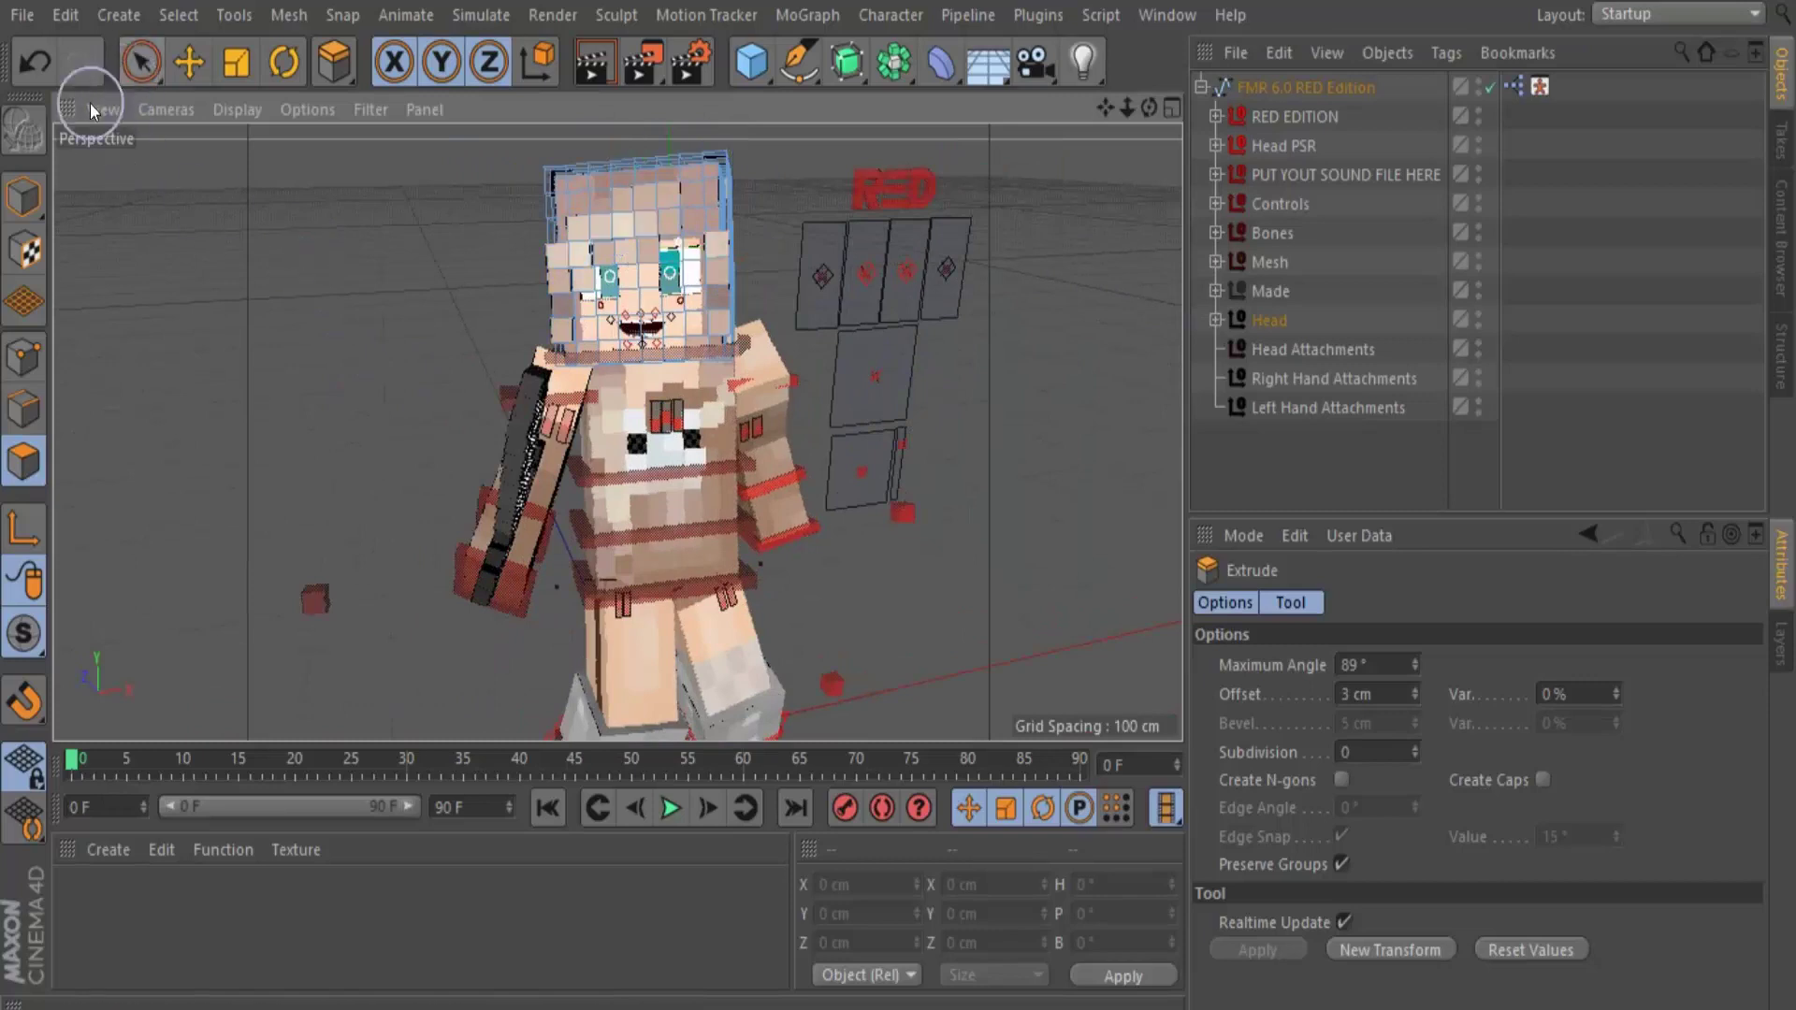
{"action": "left_click", "coordinate": [24, 196]}
{"action": "left_click", "coordinate": [189, 61]}
{"action": "left_click", "coordinate": [279, 253]}
{"action": "scroll", "coordinate": [314, 294], "scroll_direction": "down", "scroll_amount": 2}
{"action": "scroll", "coordinate": [314, 293], "scroll_direction": "up", "scroll_amount": 4}
{"action": "mouse_move", "coordinate": [1148, 108]}
{"action": "left_mouse_down"}
{"action": "mouse_move", "coordinate": [1186, 109]}
{"action": "mouse_move", "coordinate": [1121, 116]}
{"action": "left_mouse_up"}
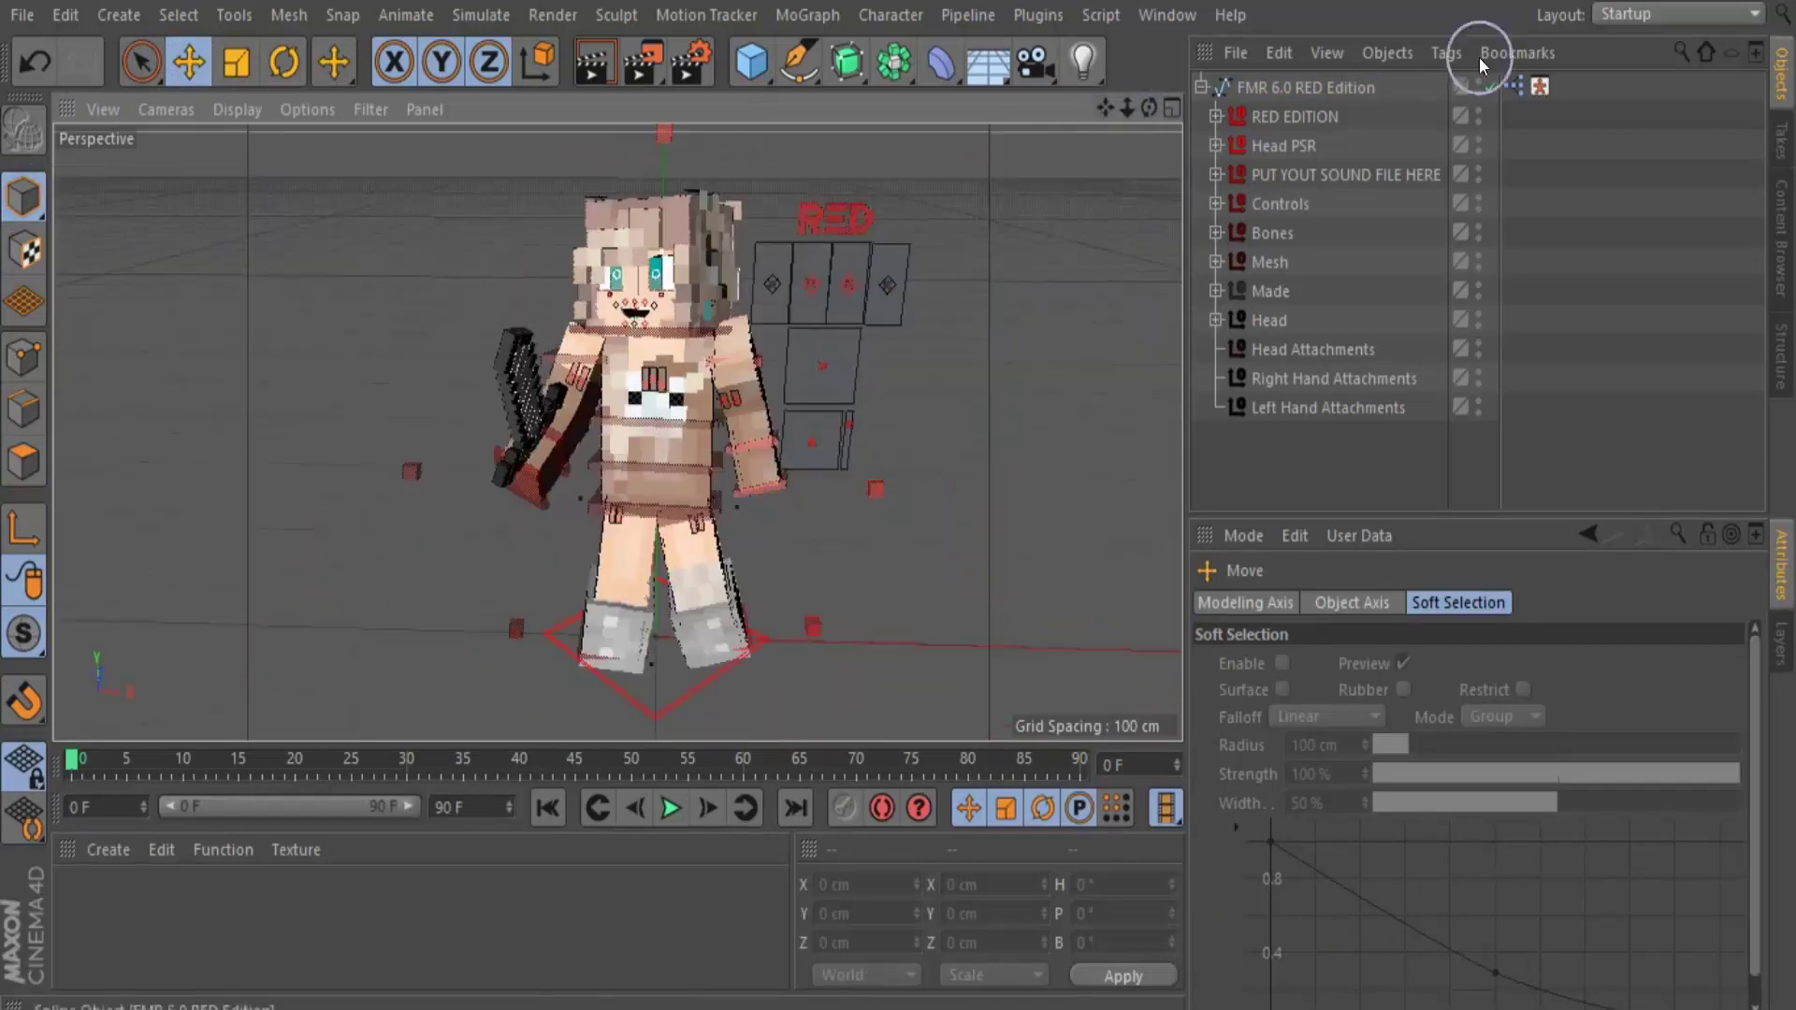
Switch to the File Explorer window of the everything folder and open the GreyScaleGorillaLightKit library file
{"action": "left_click", "coordinate": [1721, 0]}
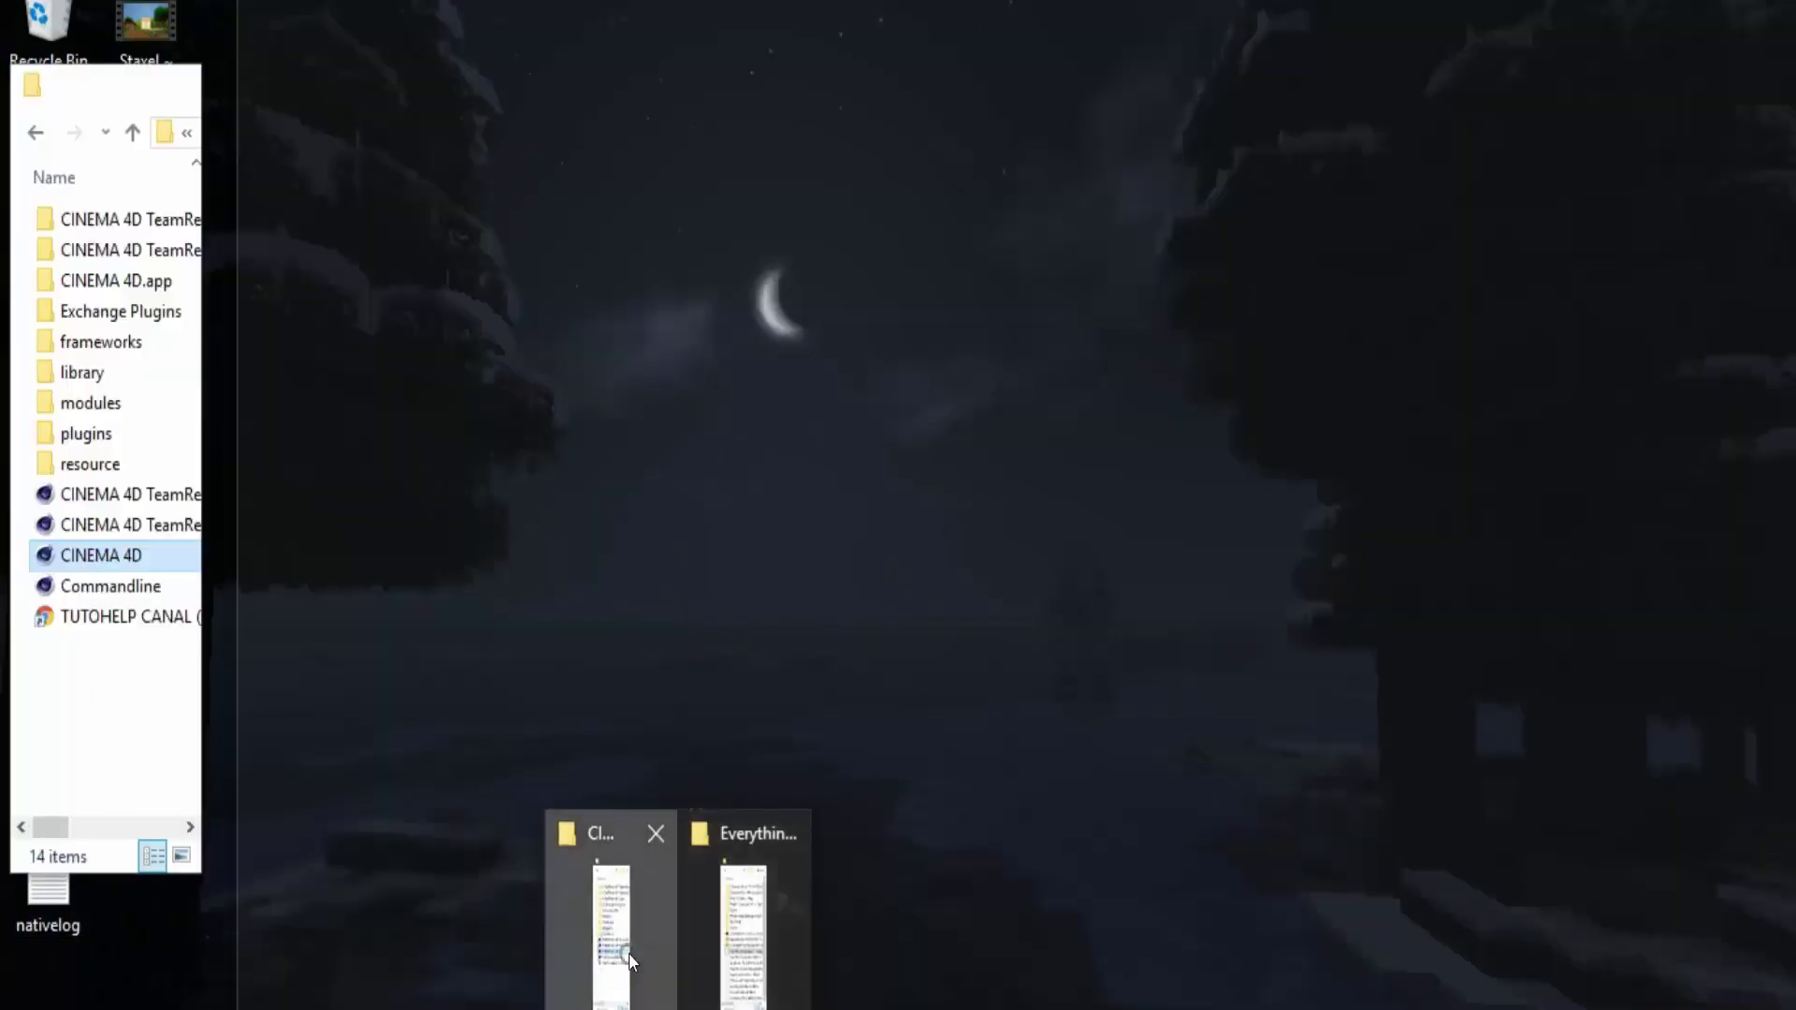
{"action": "left_click", "coordinate": [621, 951]}
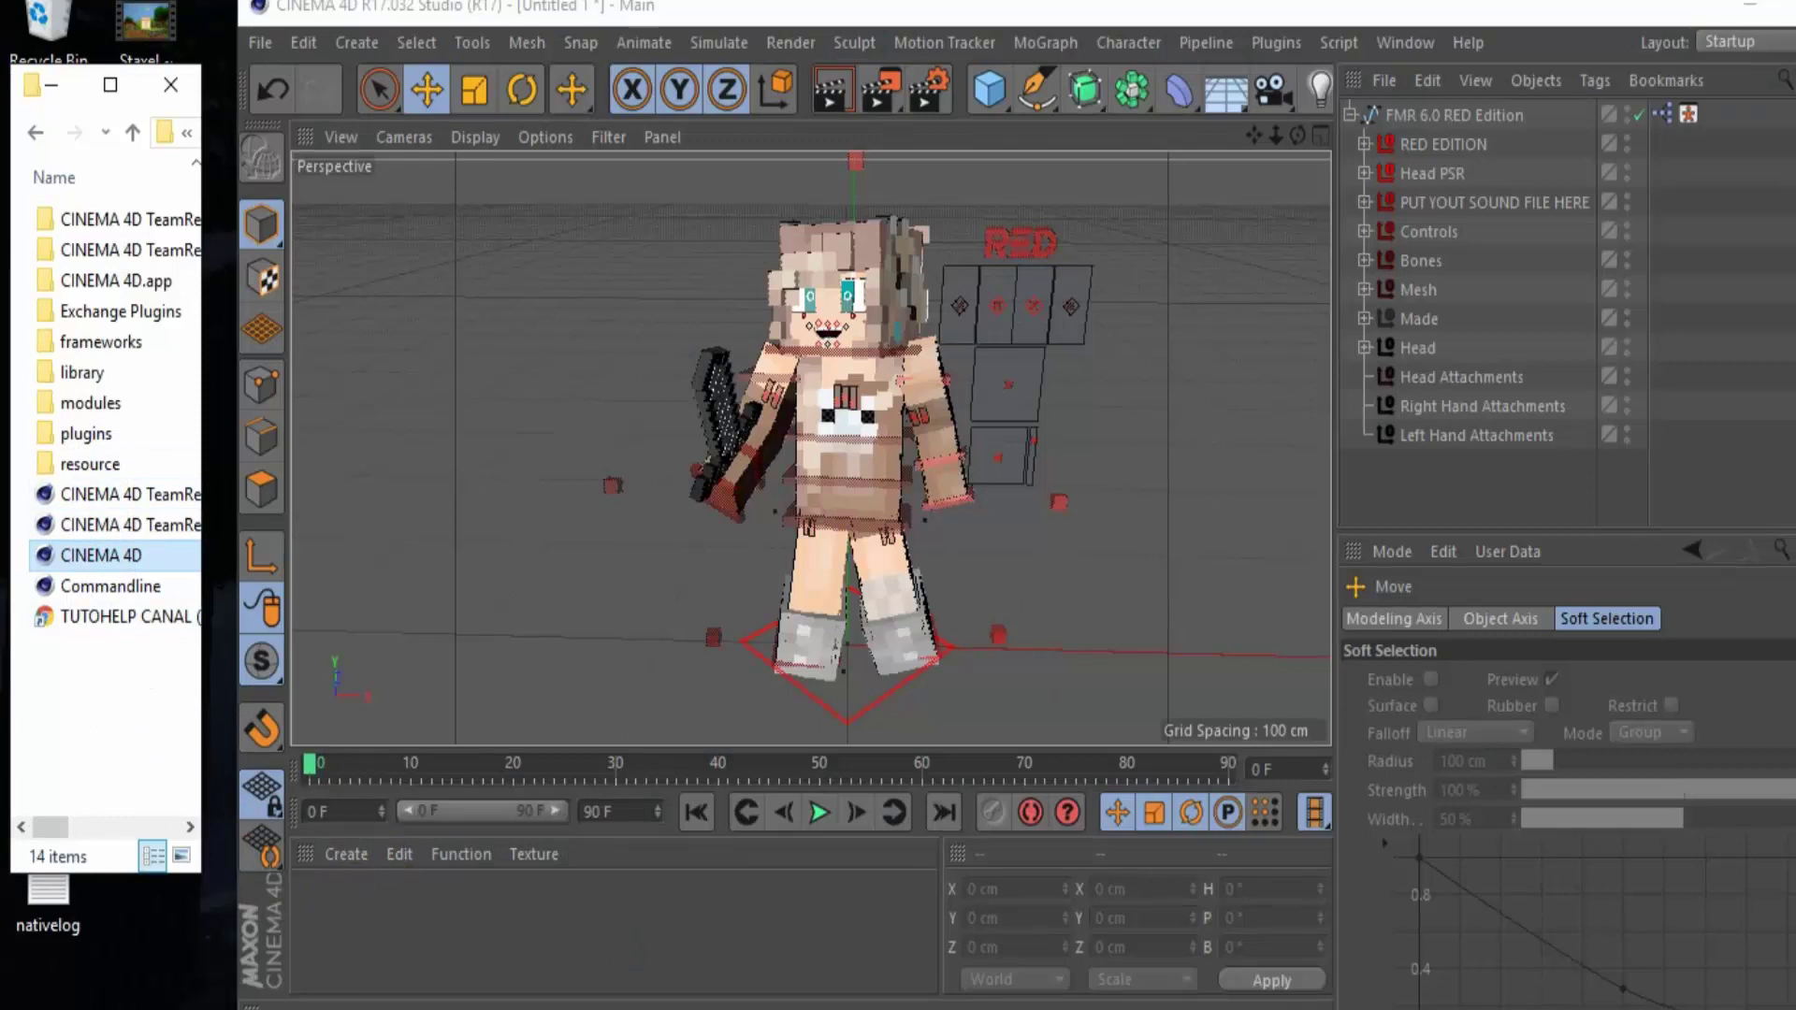
{"action": "left_click", "coordinate": [731, 978]}
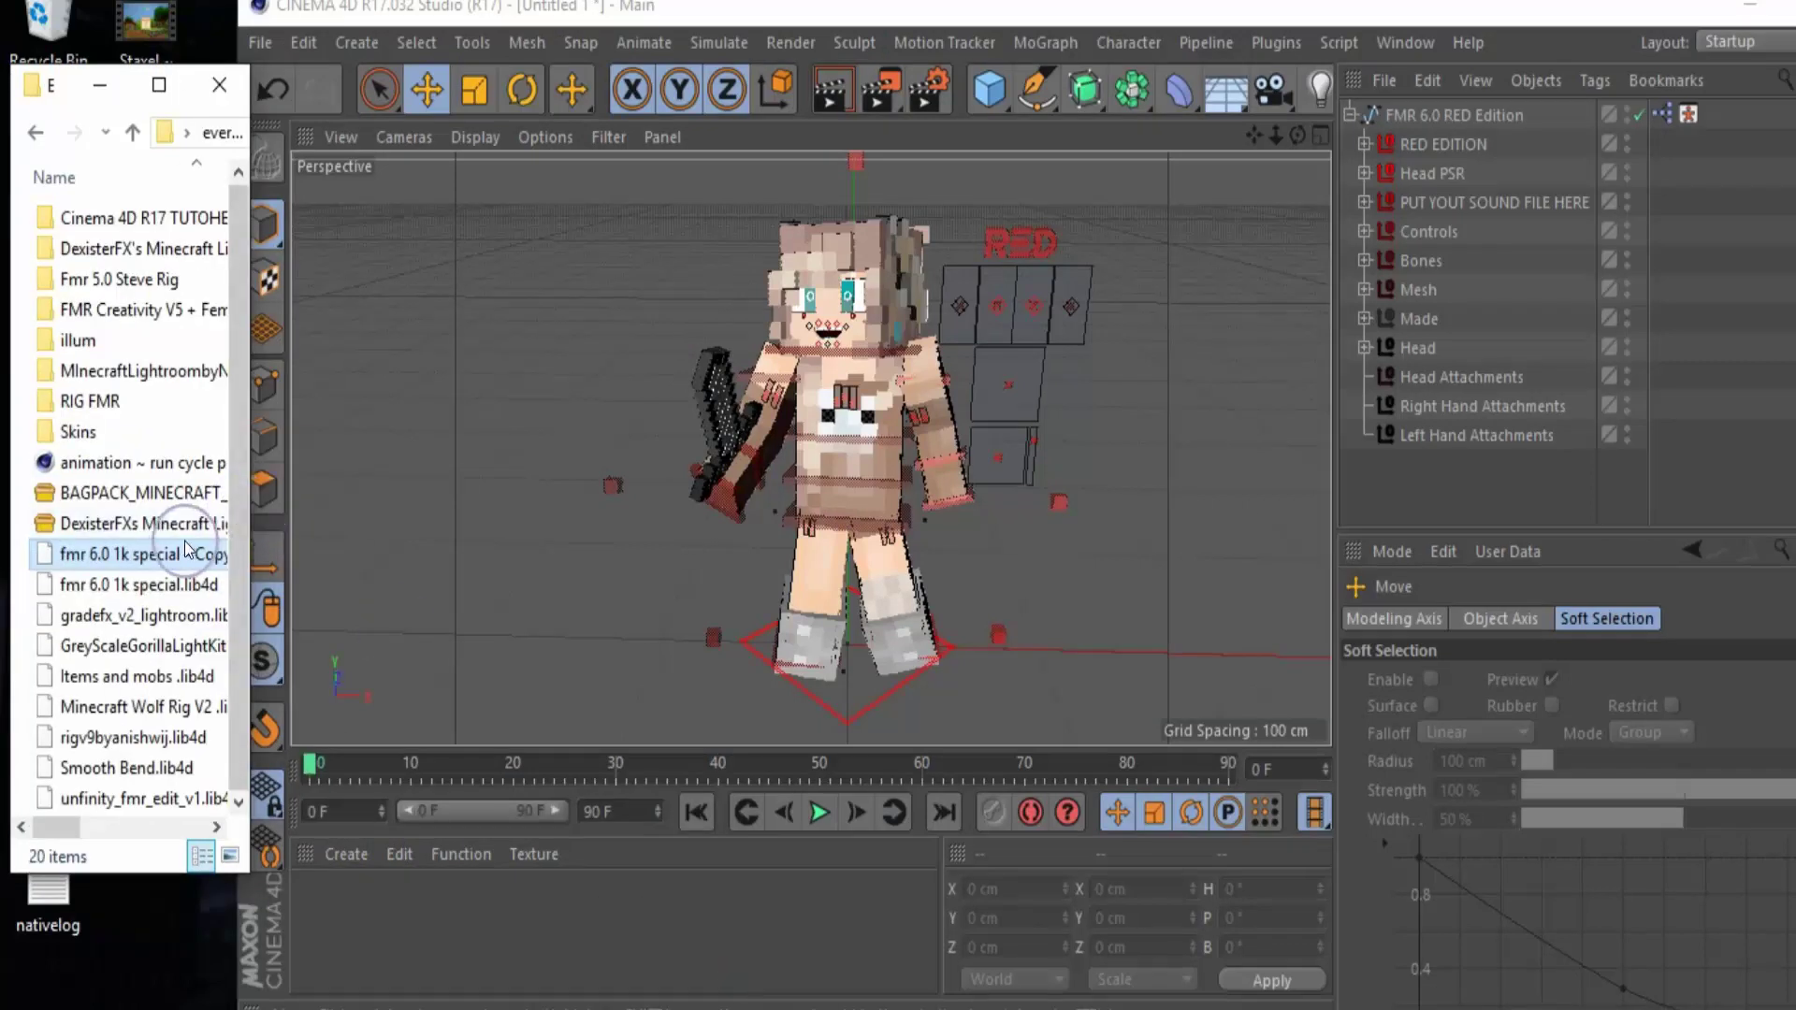
{"action": "double_click", "coordinate": [138, 647]}
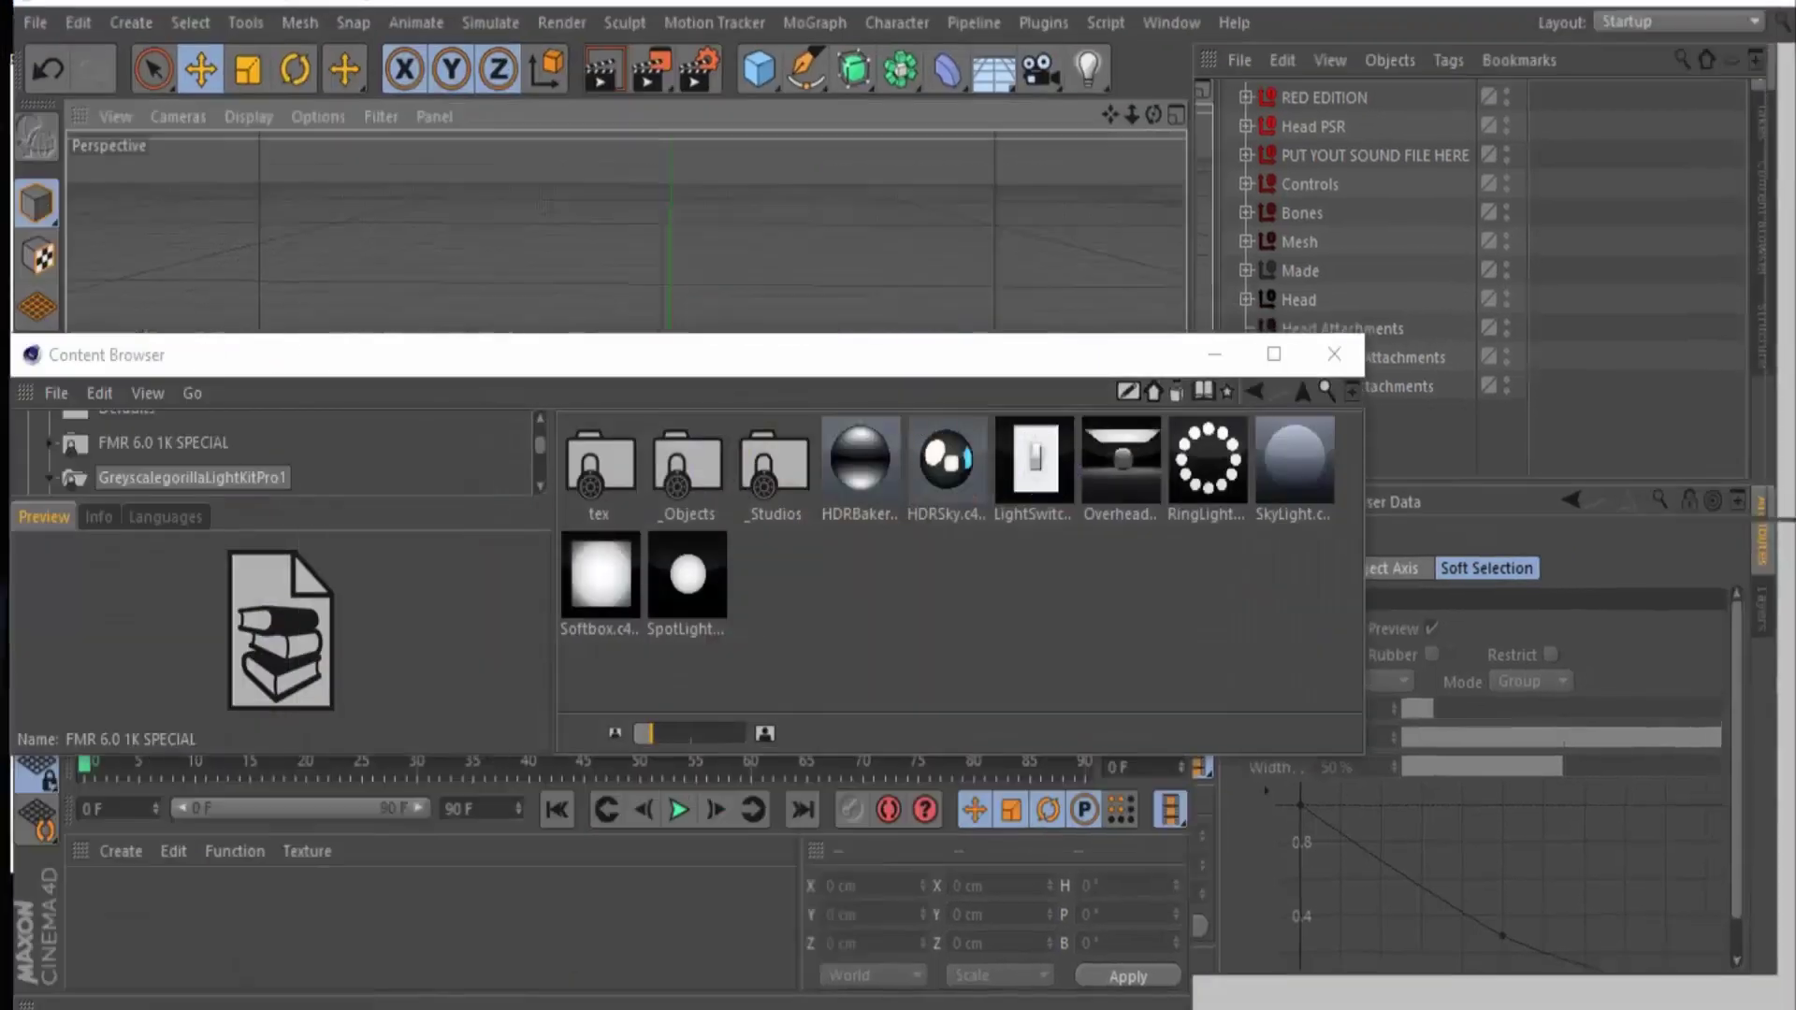
Add the Softbox light from the GreyscalegorillaLightKitPro1 library to the scene and close the Content Browser
{"action": "left_click", "coordinate": [1018, 354]}
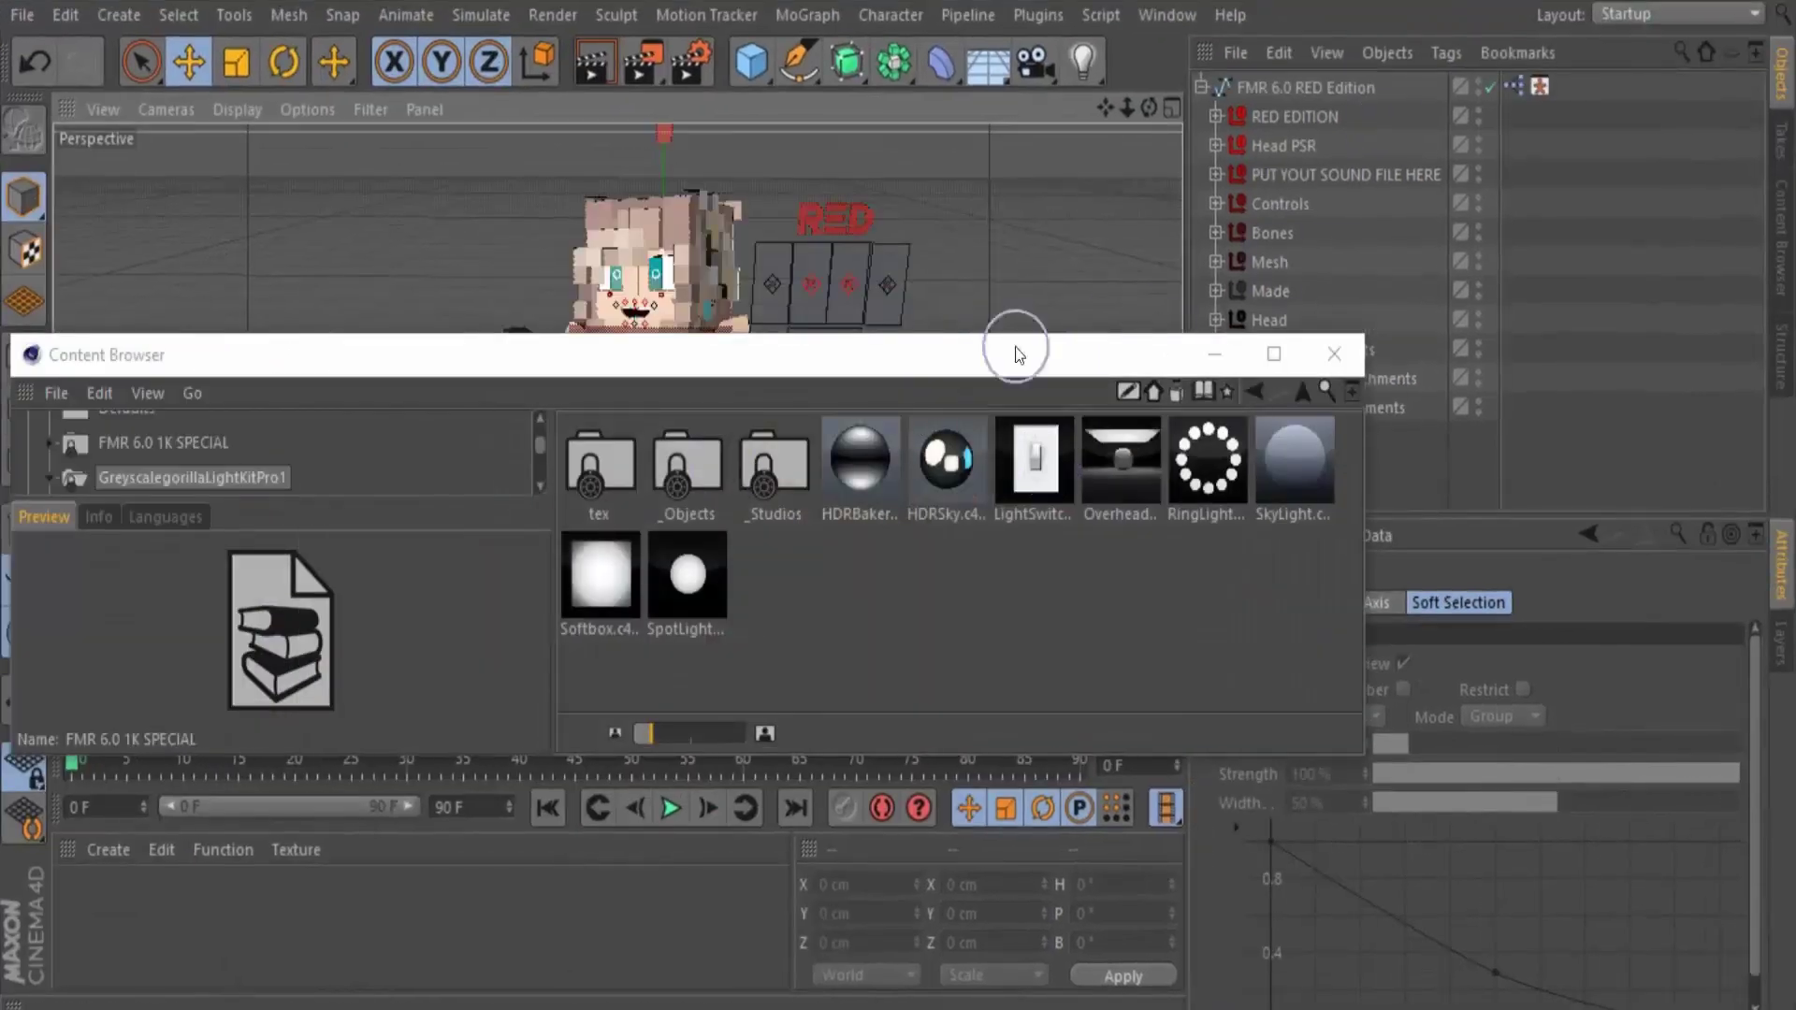
{"action": "double_click", "coordinate": [580, 617]}
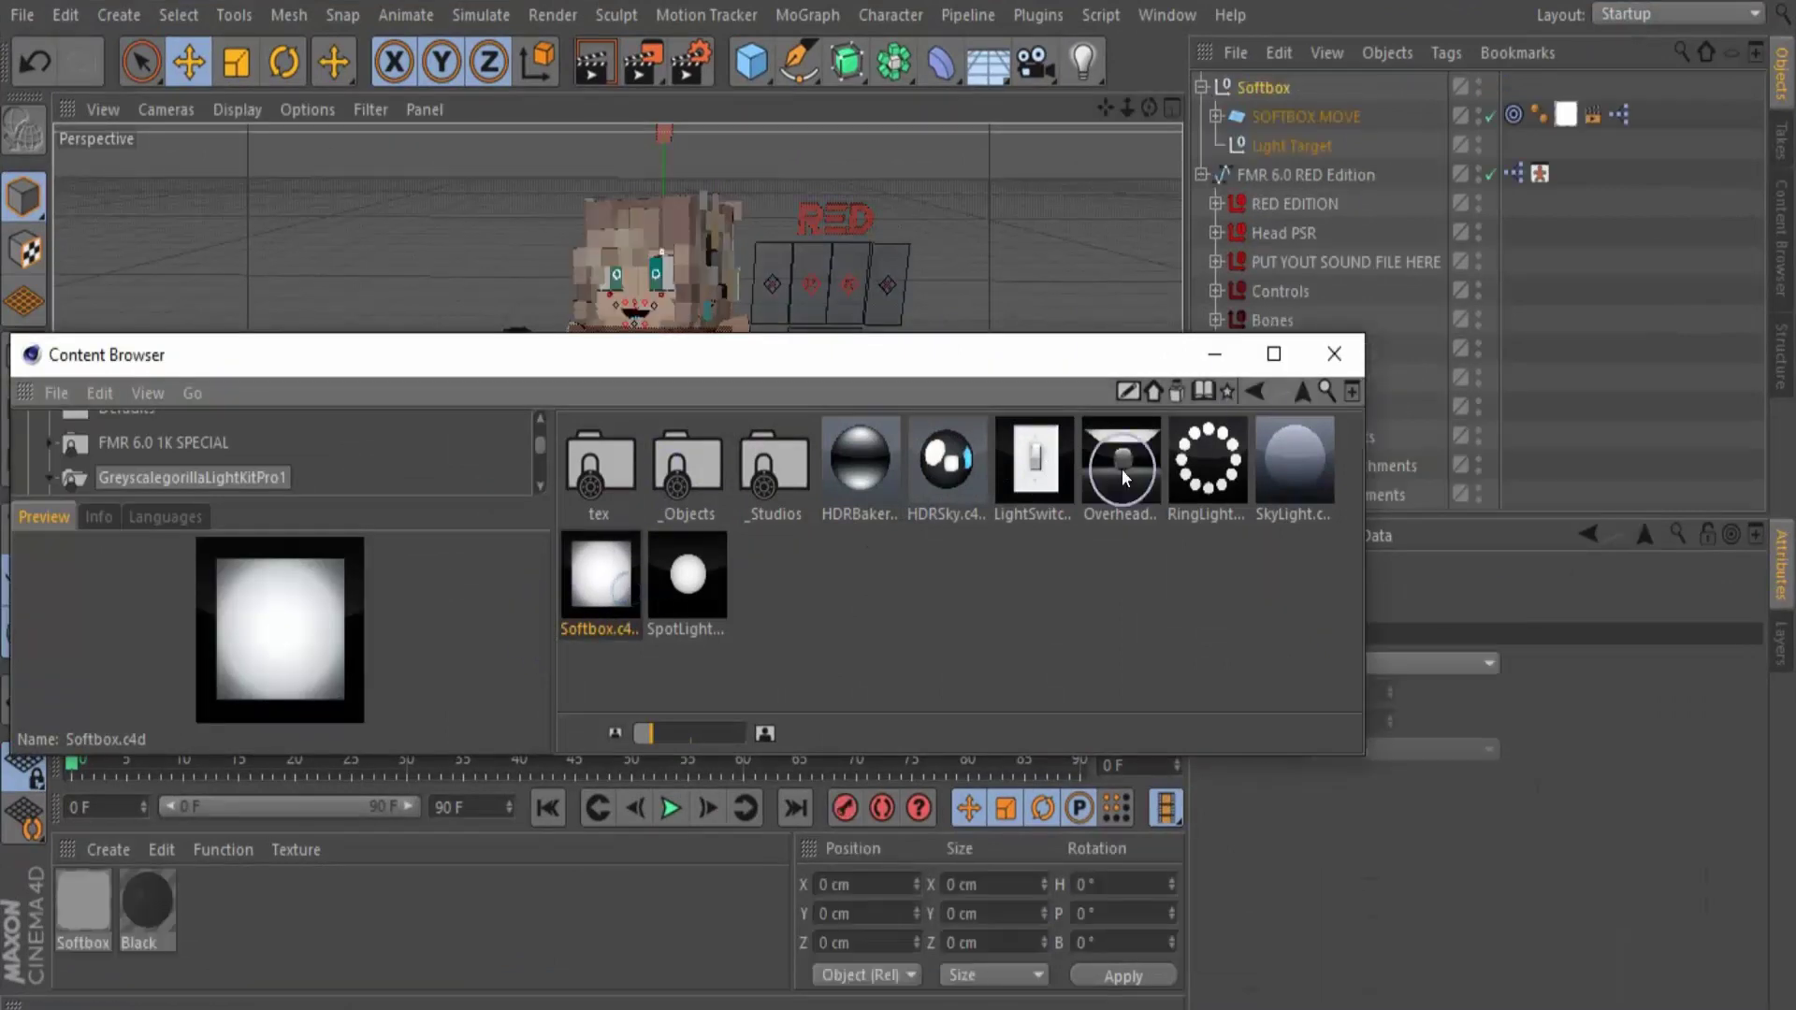
{"action": "left_click", "coordinate": [1361, 357]}
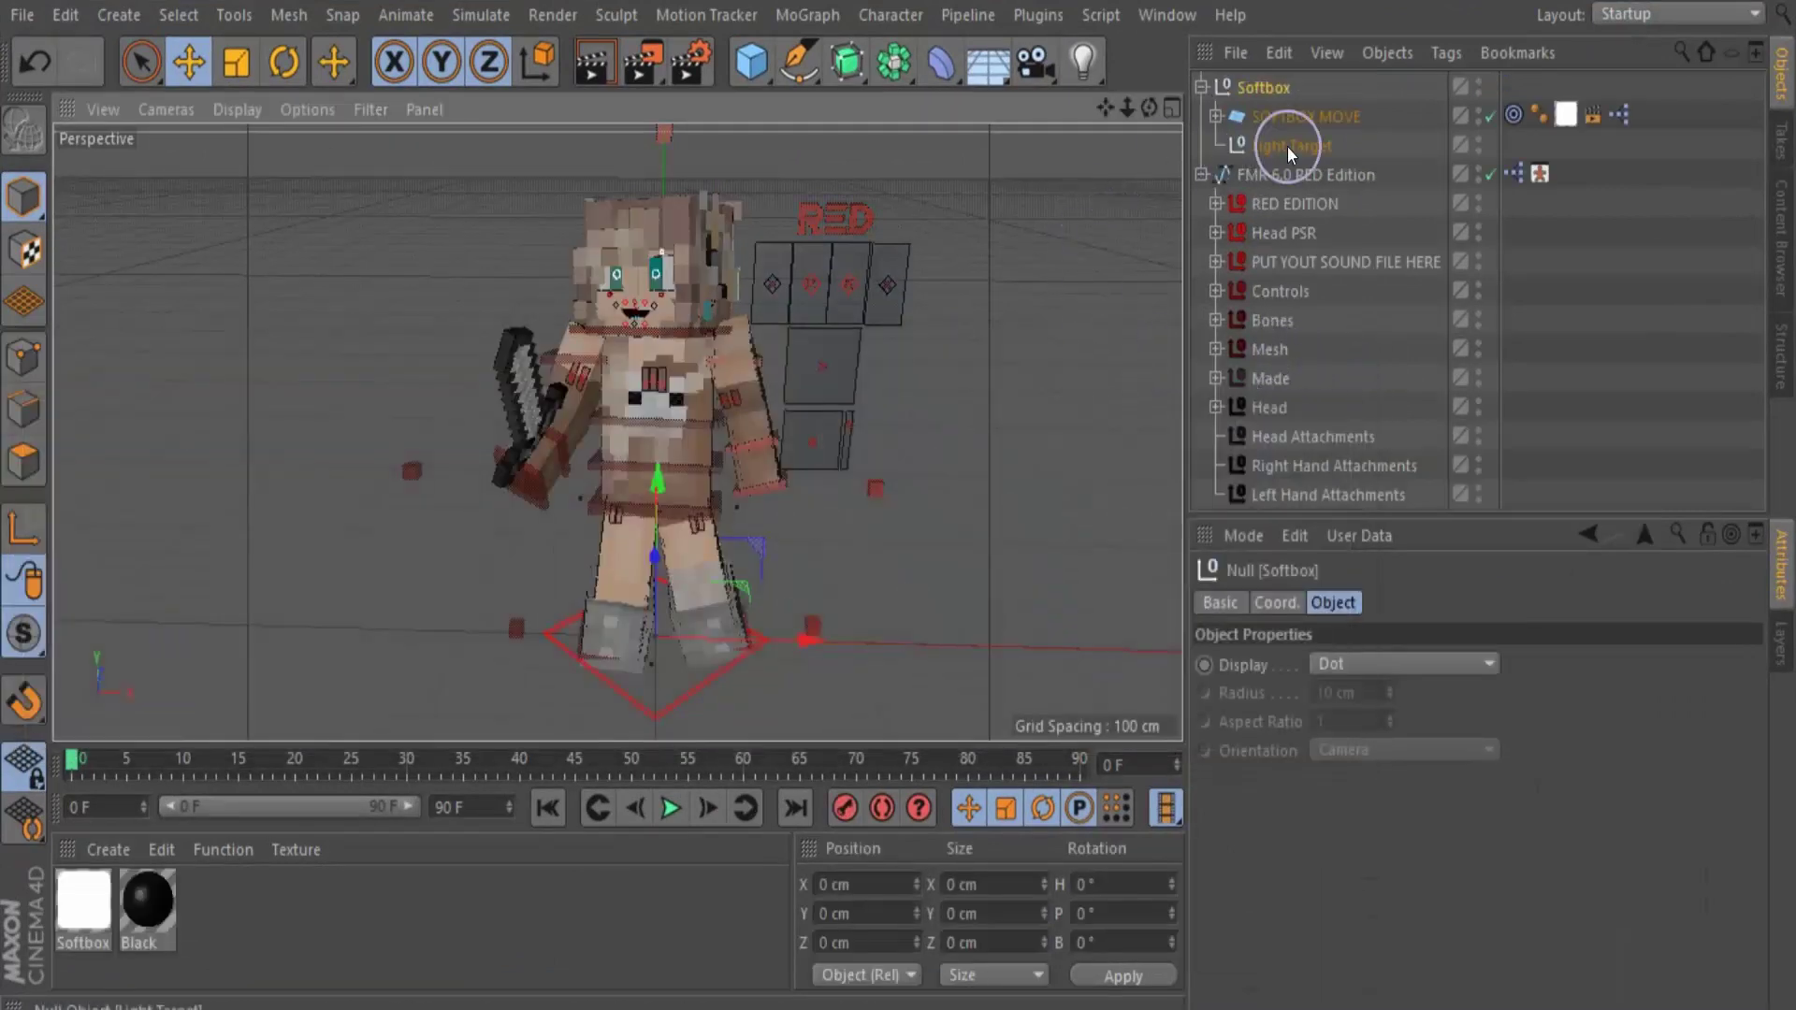
Move SOFTBOX MOVE farther in front of the rig and to one side, to about X -97, Y 279, Z -564 cm, and deselect it
{"action": "left_click", "coordinate": [1295, 124]}
{"action": "scroll", "coordinate": [1025, 216], "scroll_direction": "down", "scroll_amount": 2}
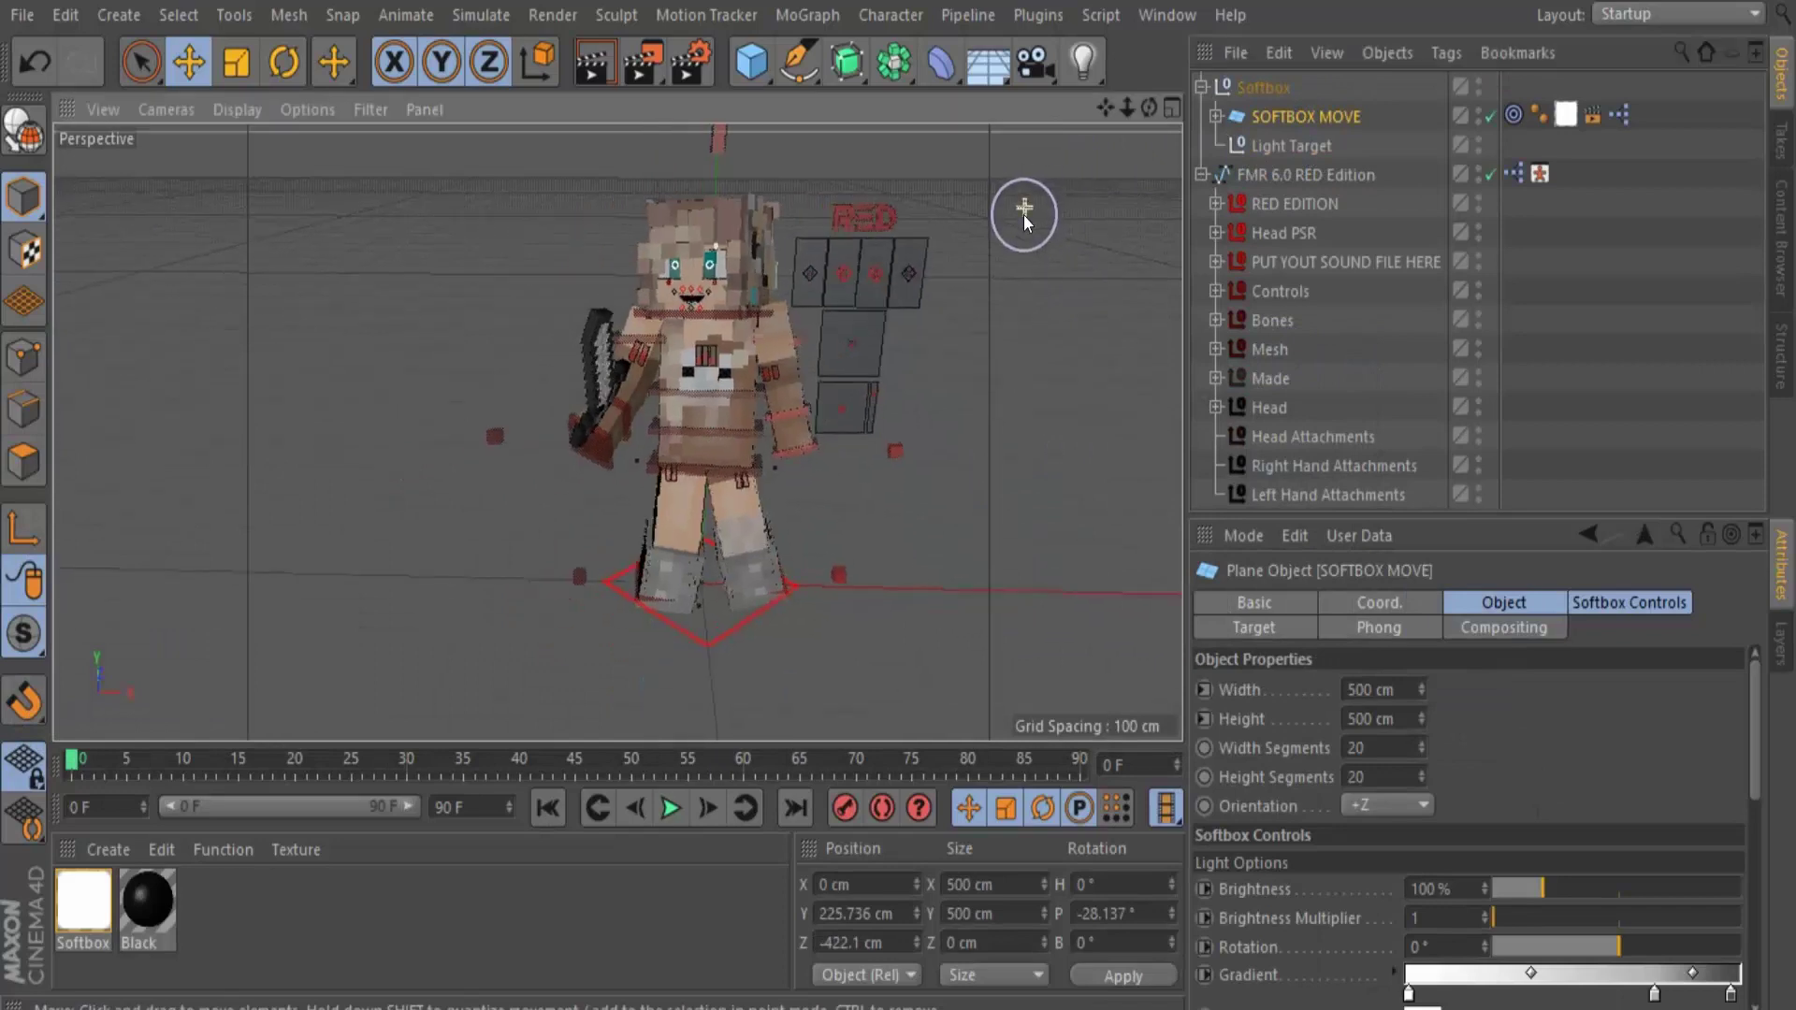
{"action": "scroll", "coordinate": [1025, 215], "scroll_direction": "down", "scroll_amount": 1}
{"action": "left_click_drag", "start_coordinate": [1127, 113], "coordinate": [898, 491]}
{"action": "left_click_drag", "start_coordinate": [1150, 106], "coordinate": [836, 436]}
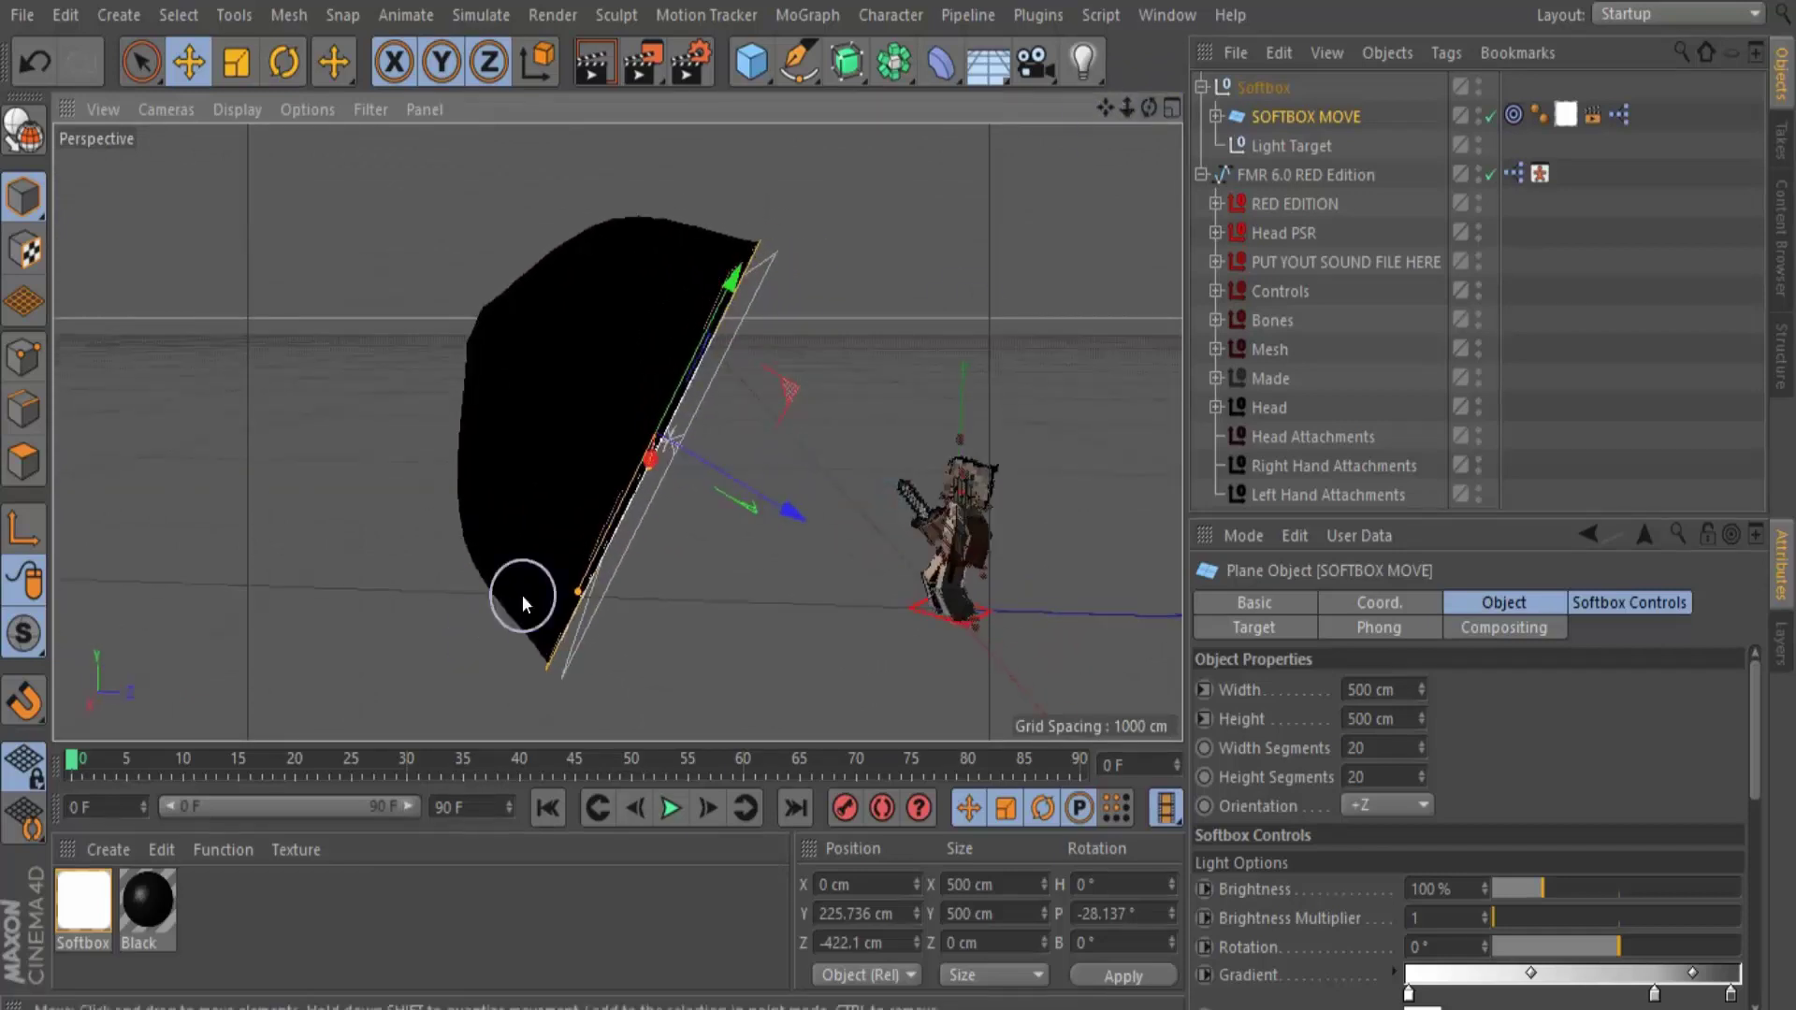
{"action": "left_click_drag", "start_coordinate": [751, 500], "coordinate": [676, 421]}
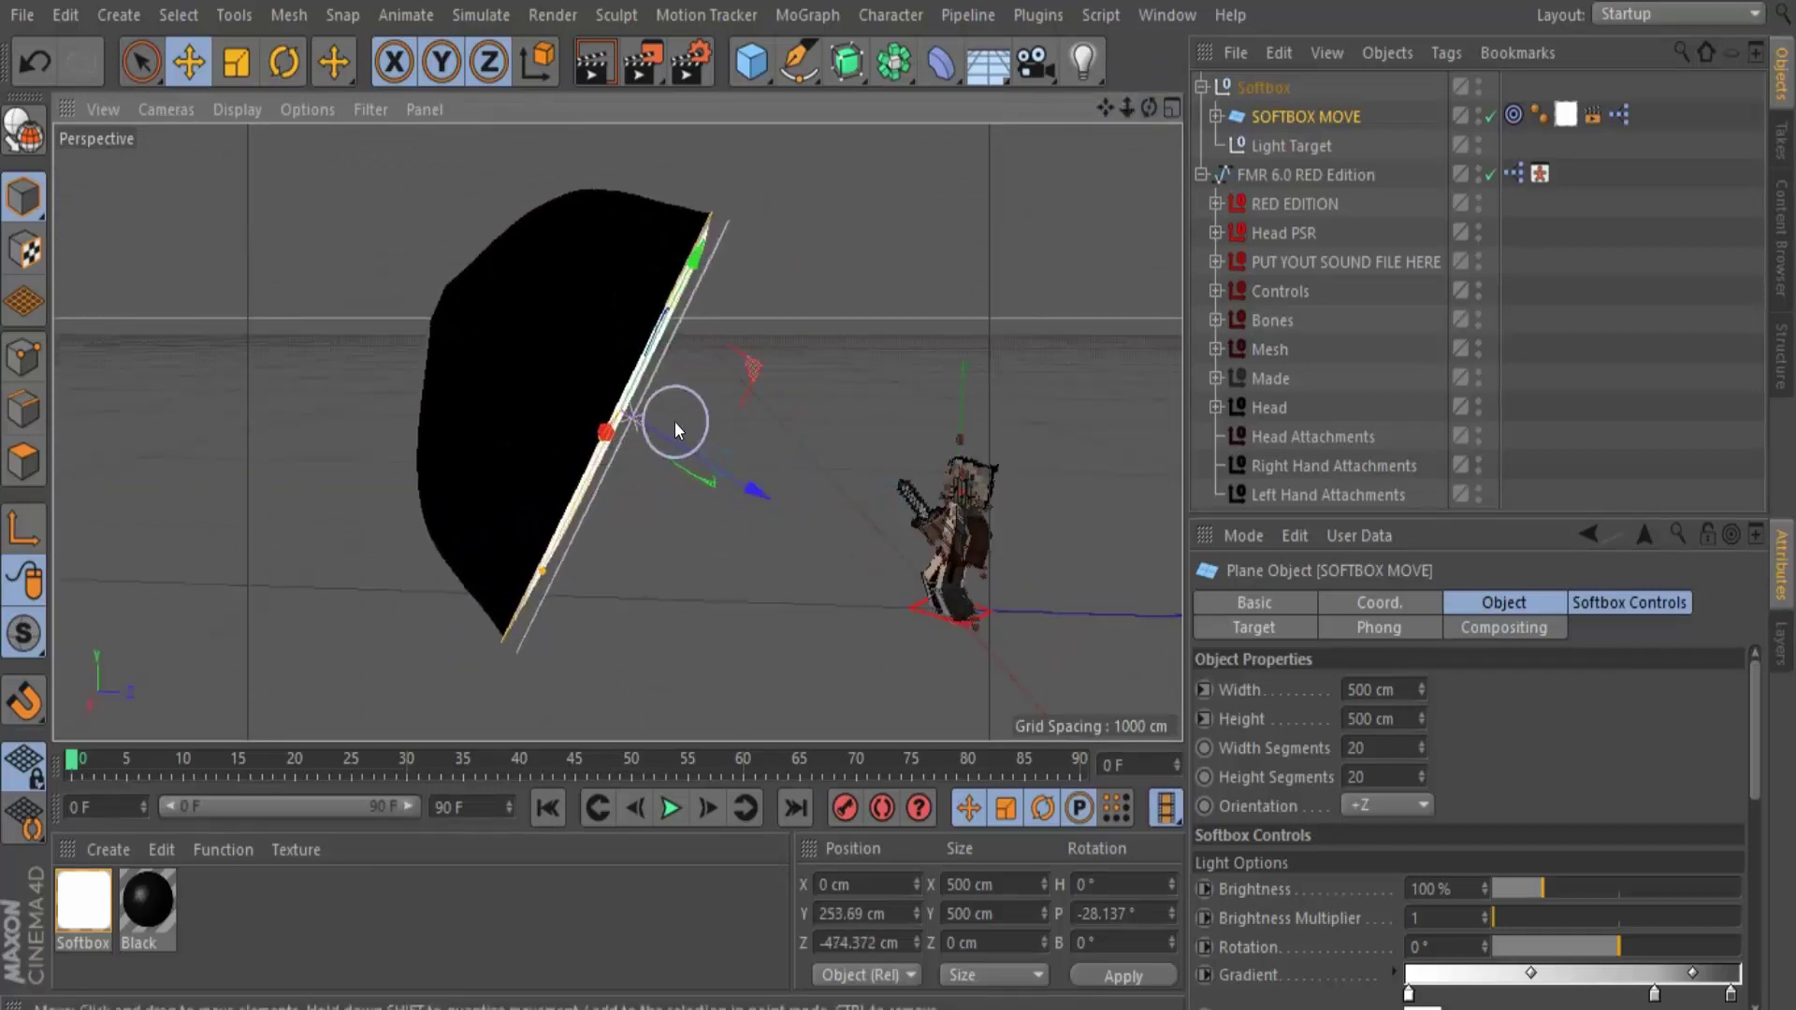
{"action": "left_click", "coordinate": [601, 434]}
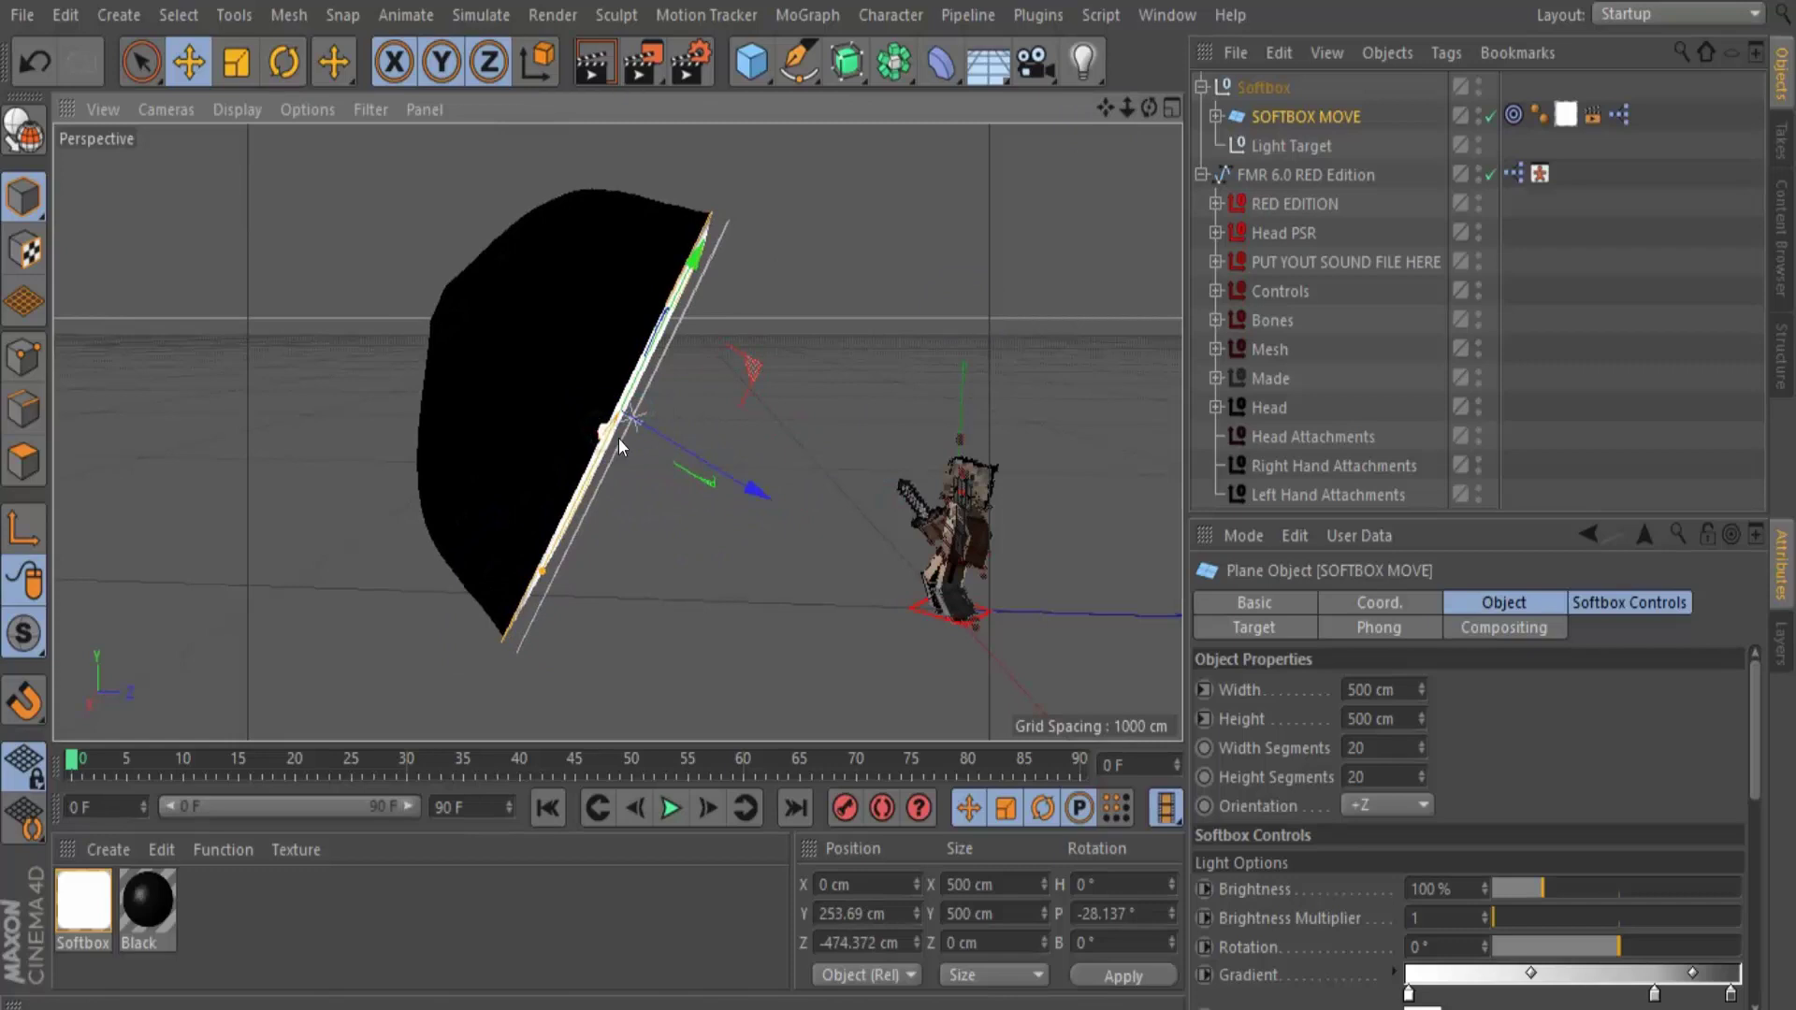
{"action": "left_click_drag", "start_coordinate": [625, 427], "coordinate": [694, 277]}
{"action": "left_click_drag", "start_coordinate": [653, 370], "coordinate": [522, 401]}
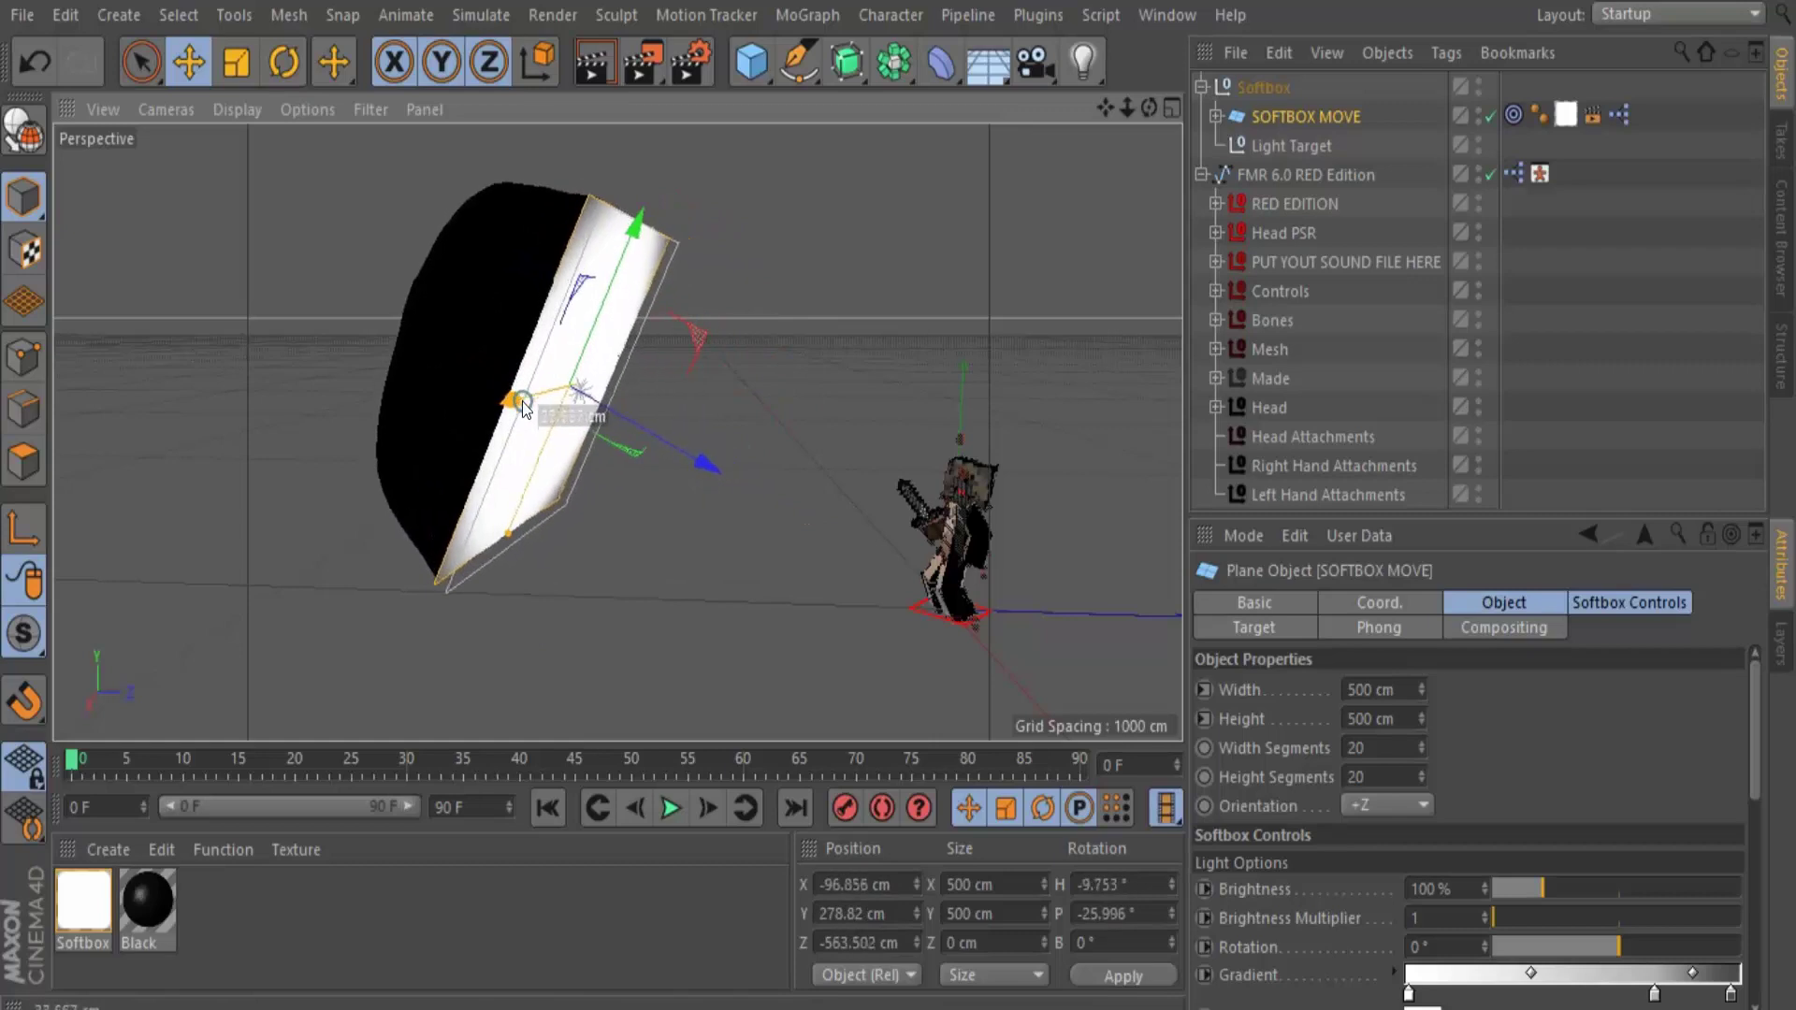
{"action": "left_click_drag", "start_coordinate": [1149, 107], "coordinate": [1134, 100]}
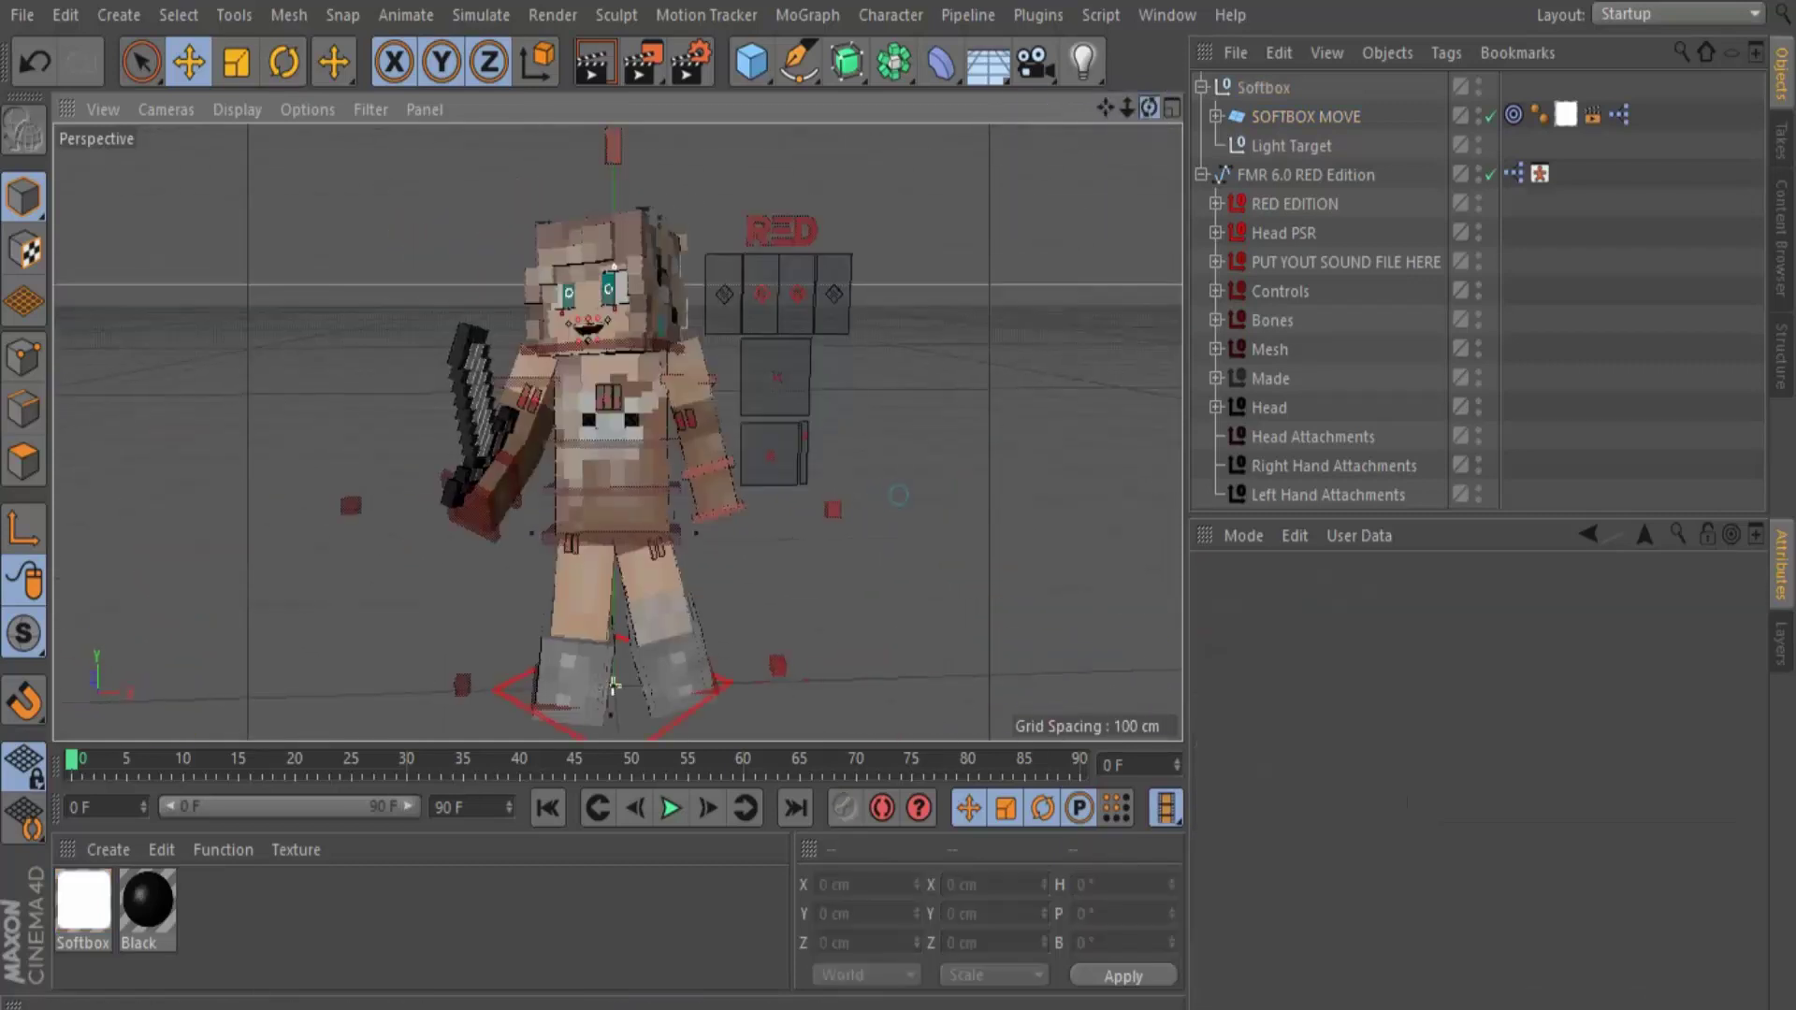
{"action": "left_click_drag", "start_coordinate": [1149, 107], "coordinate": [1412, 80]}
{"action": "mouse_move", "coordinate": [898, 496]}
{"action": "left_mouse_down"}
{"action": "mouse_move", "coordinate": [804, 533]}
{"action": "mouse_move", "coordinate": [701, 531]}
{"action": "mouse_move", "coordinate": [920, 495]}
{"action": "mouse_move", "coordinate": [898, 505]}
{"action": "left_mouse_up"}
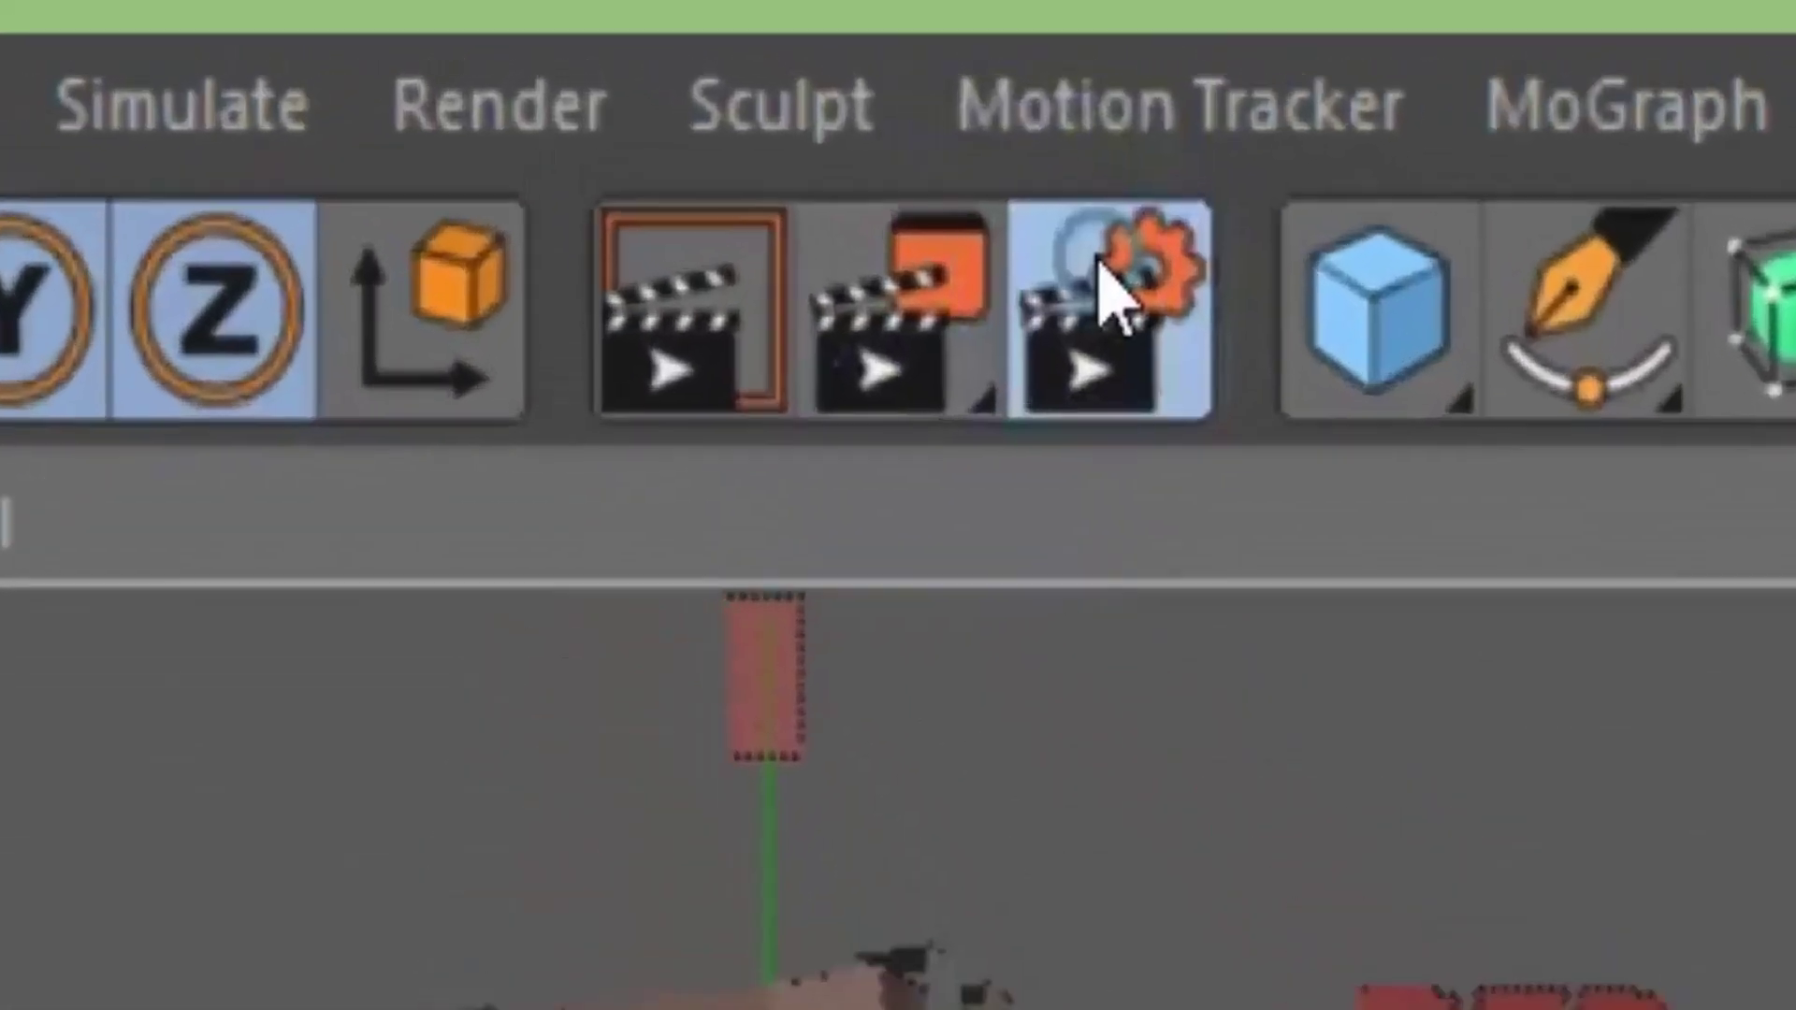
Open the Render Settings and review the Output, Save format, Multi-Pass and Ambient Occlusion options
{"action": "left_click", "coordinate": [1114, 290]}
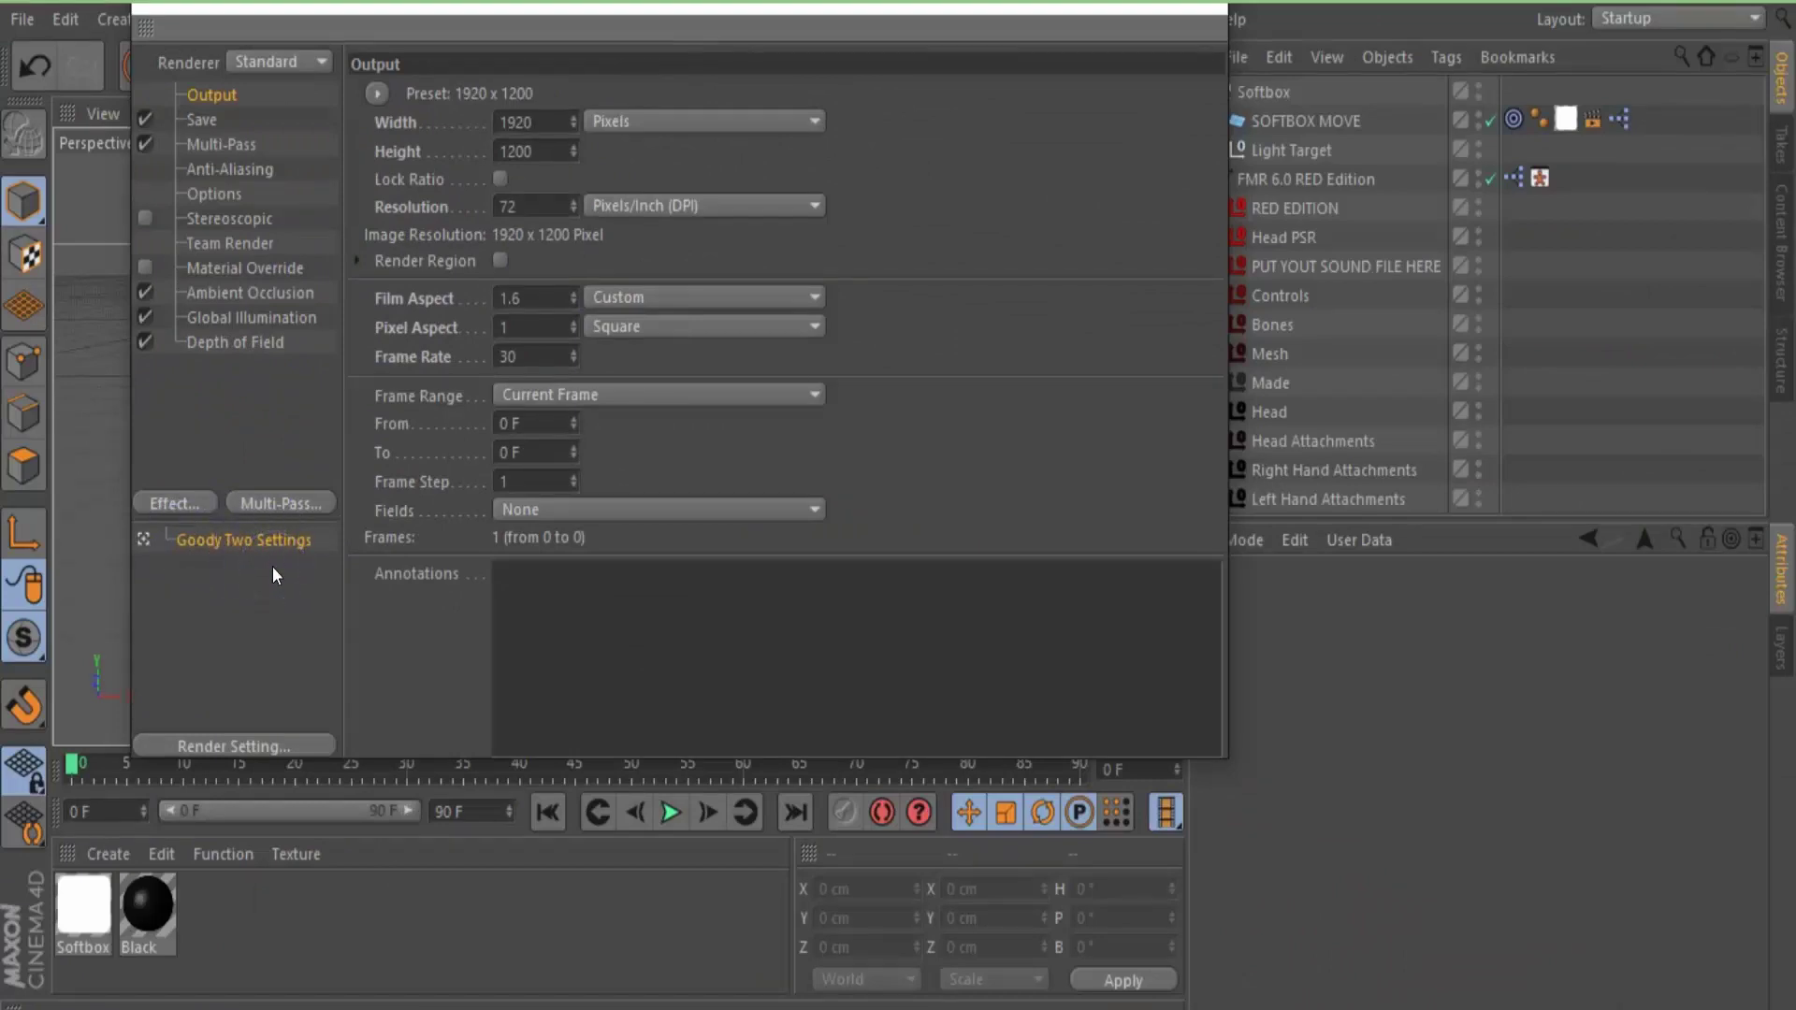
{"action": "left_click_drag", "start_coordinate": [316, 9], "coordinate": [346, 42]}
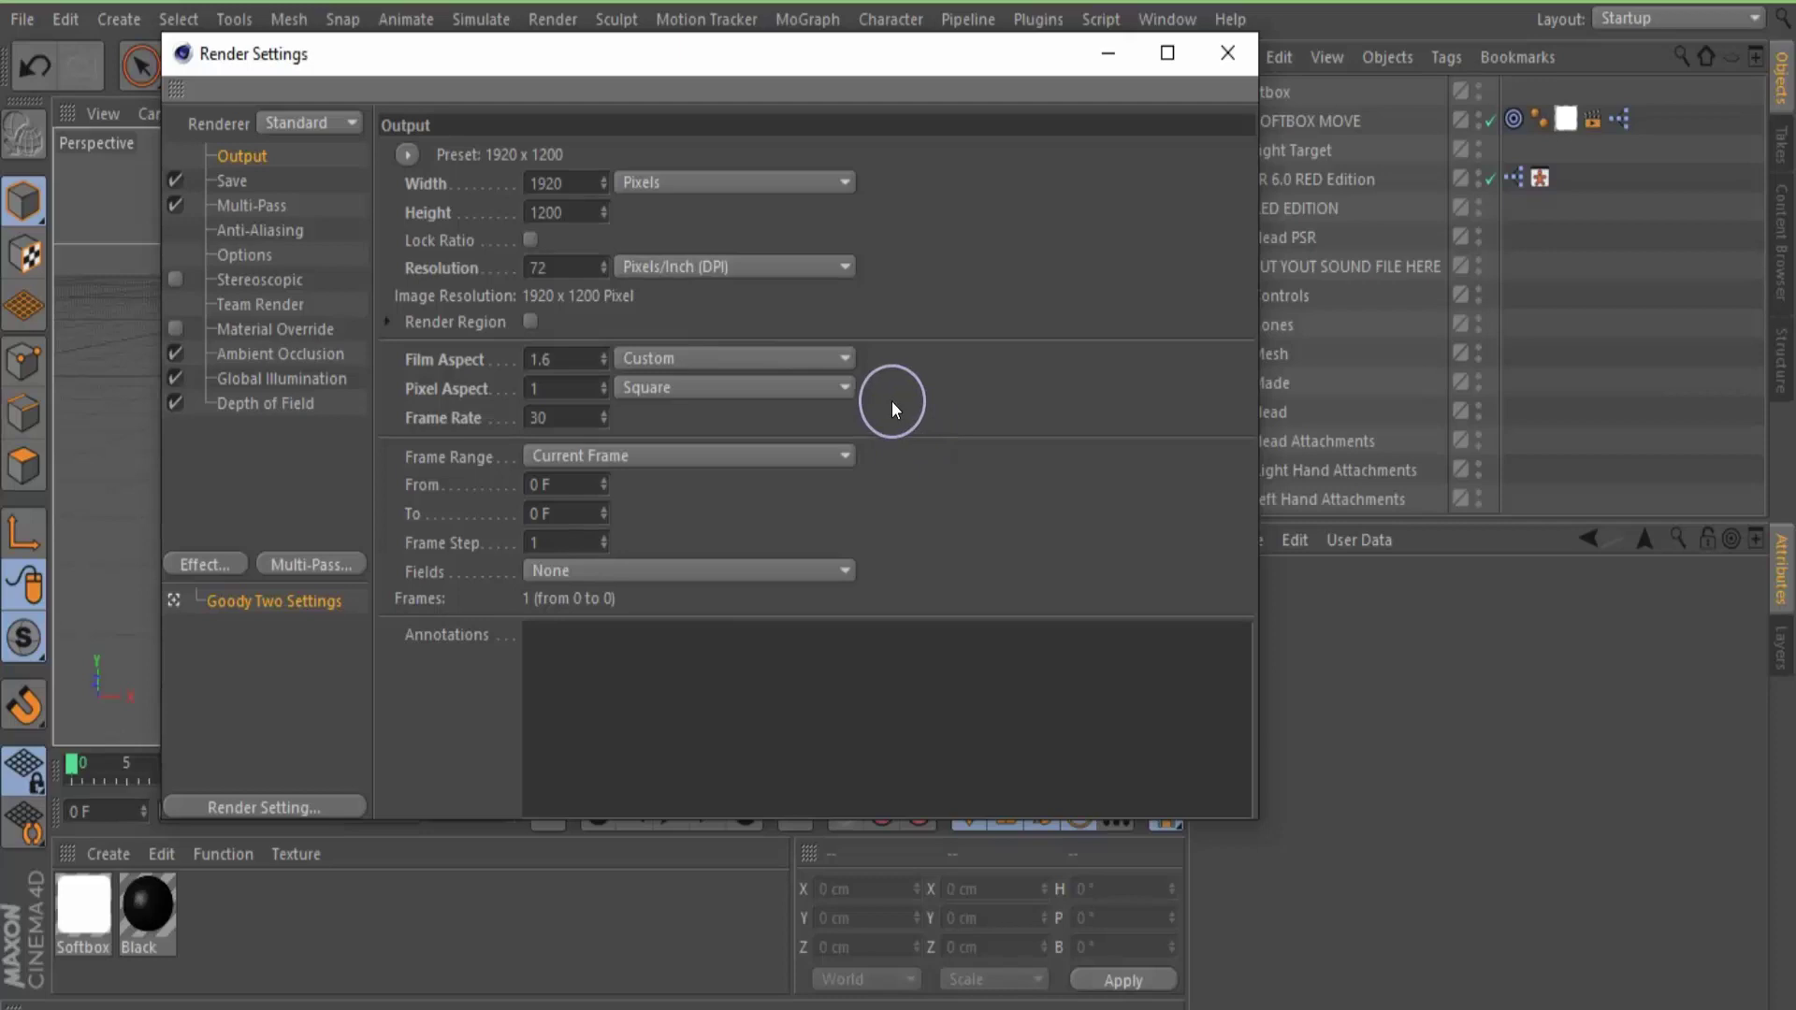
{"action": "left_click", "coordinate": [236, 183]}
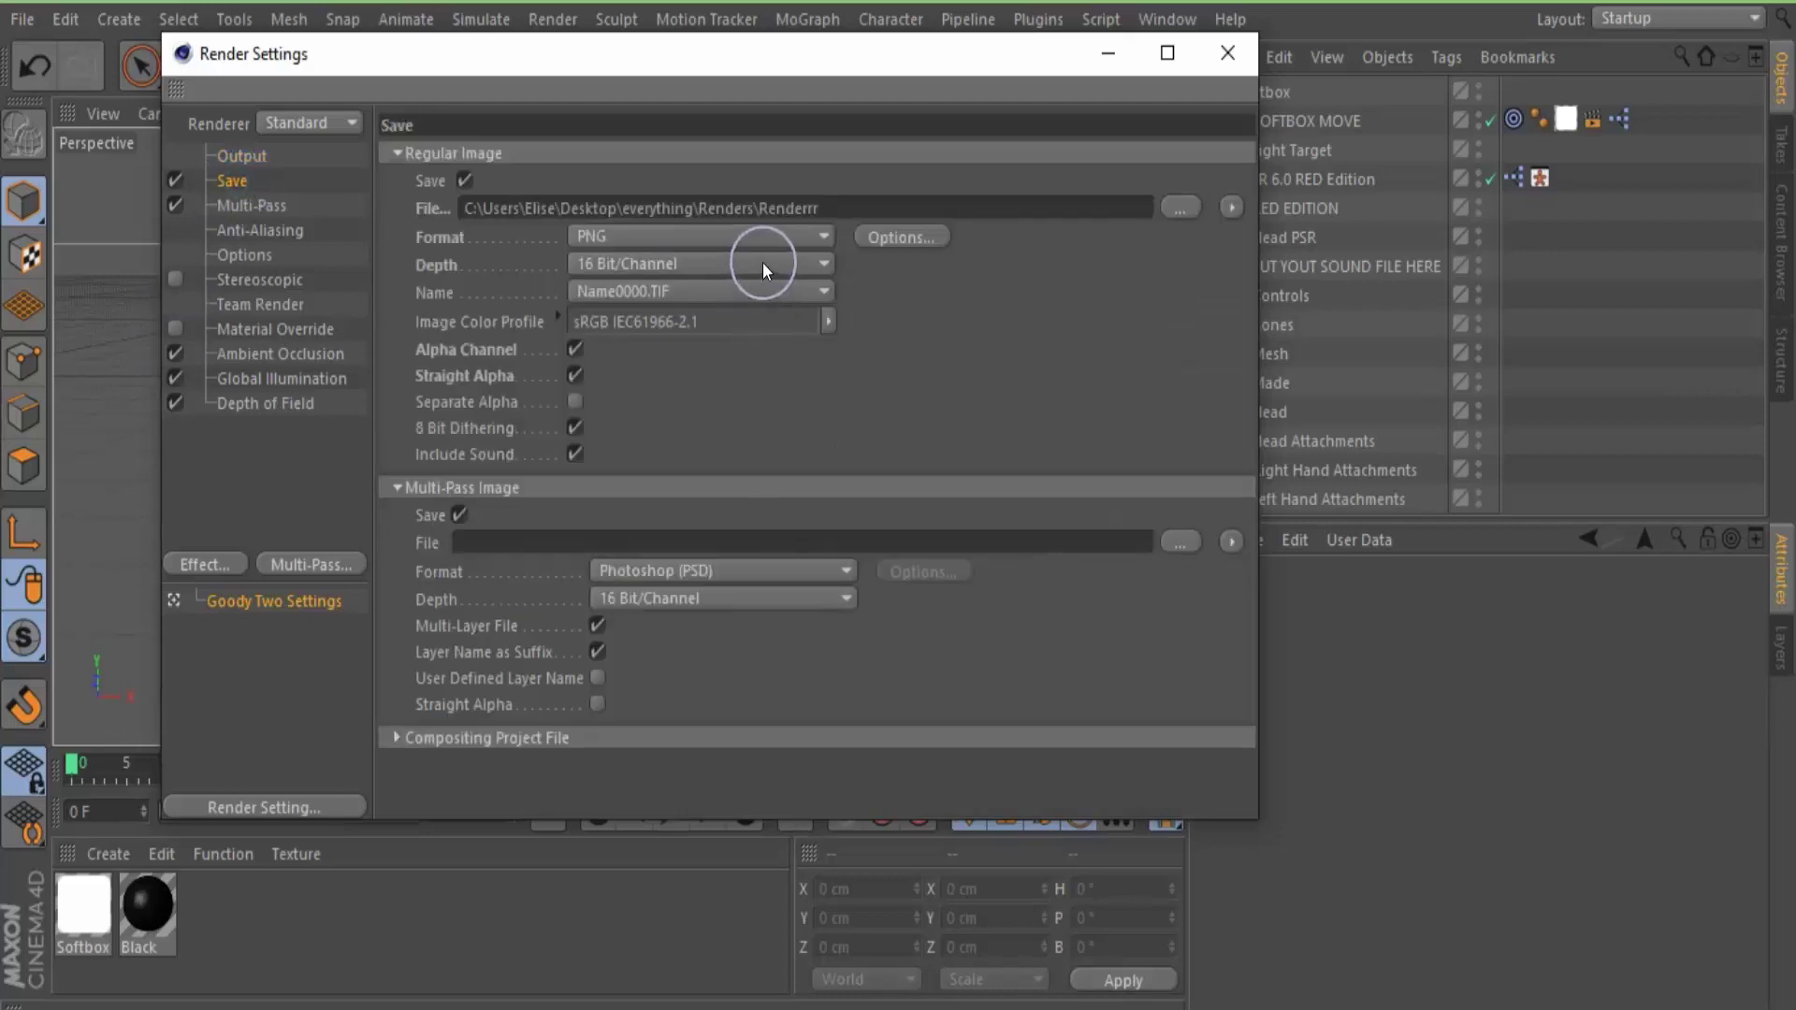
{"action": "left_click", "coordinate": [771, 238]}
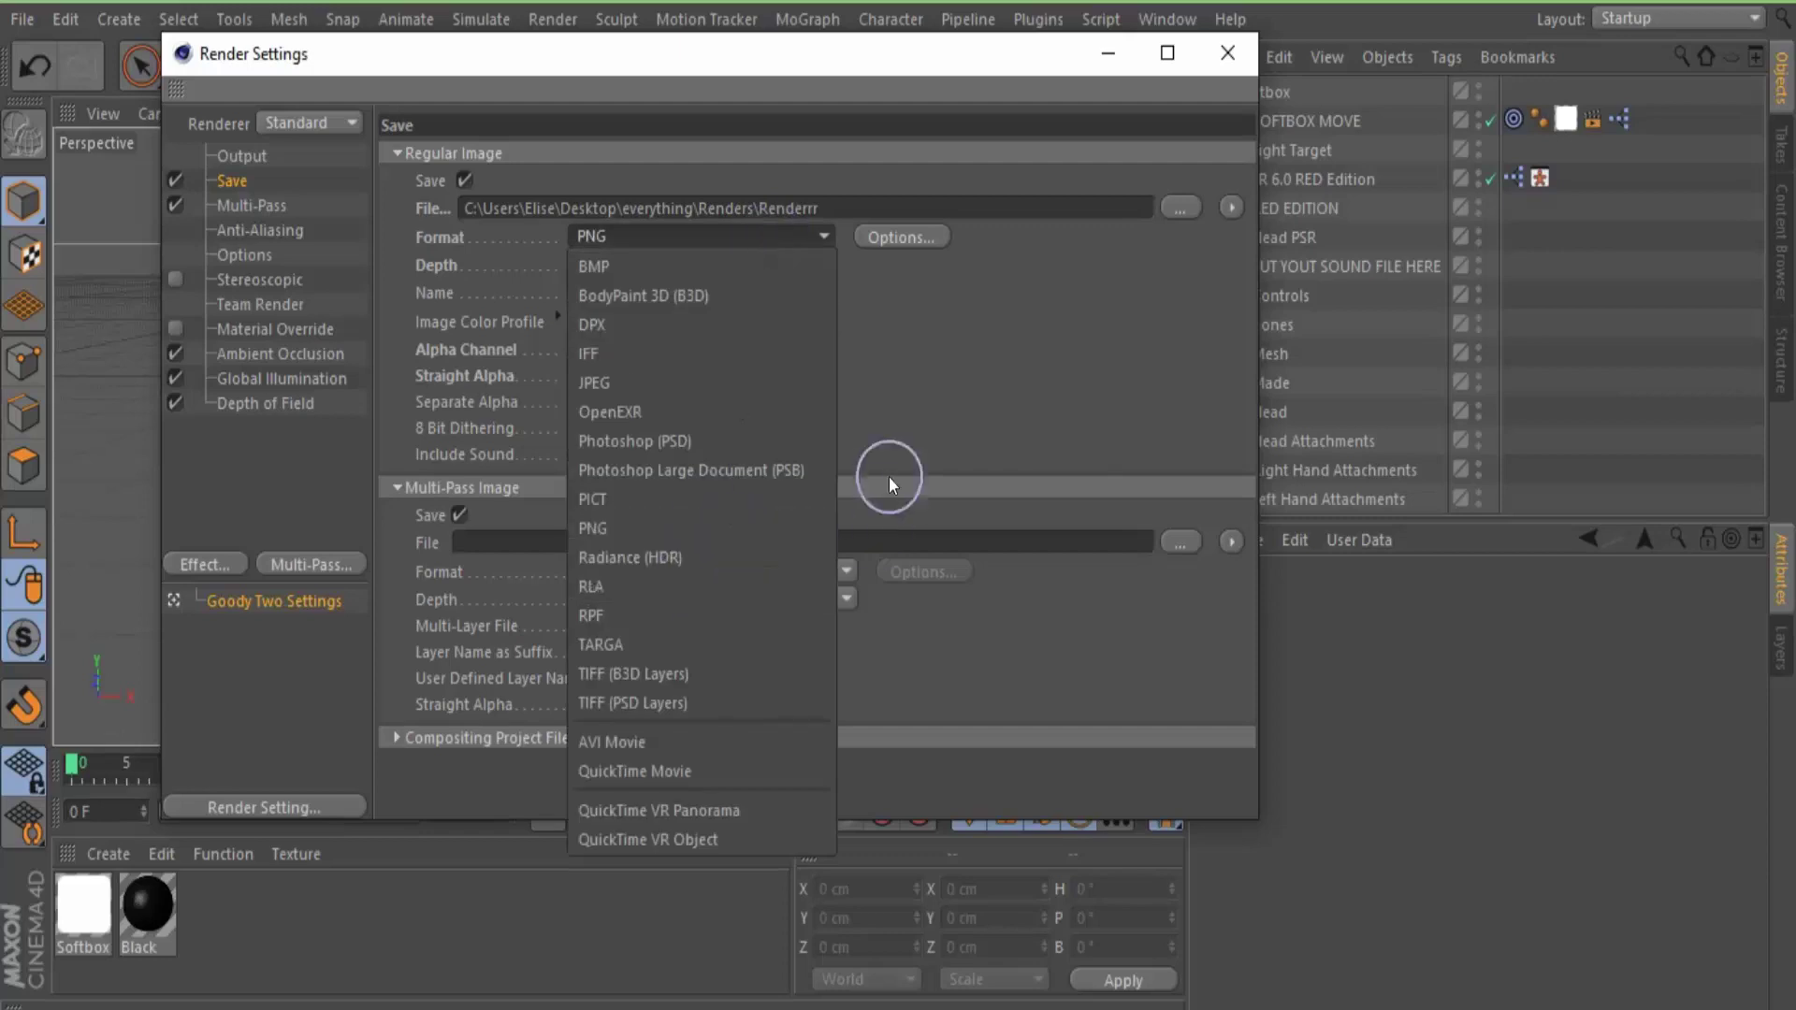
{"action": "left_click", "coordinate": [963, 306]}
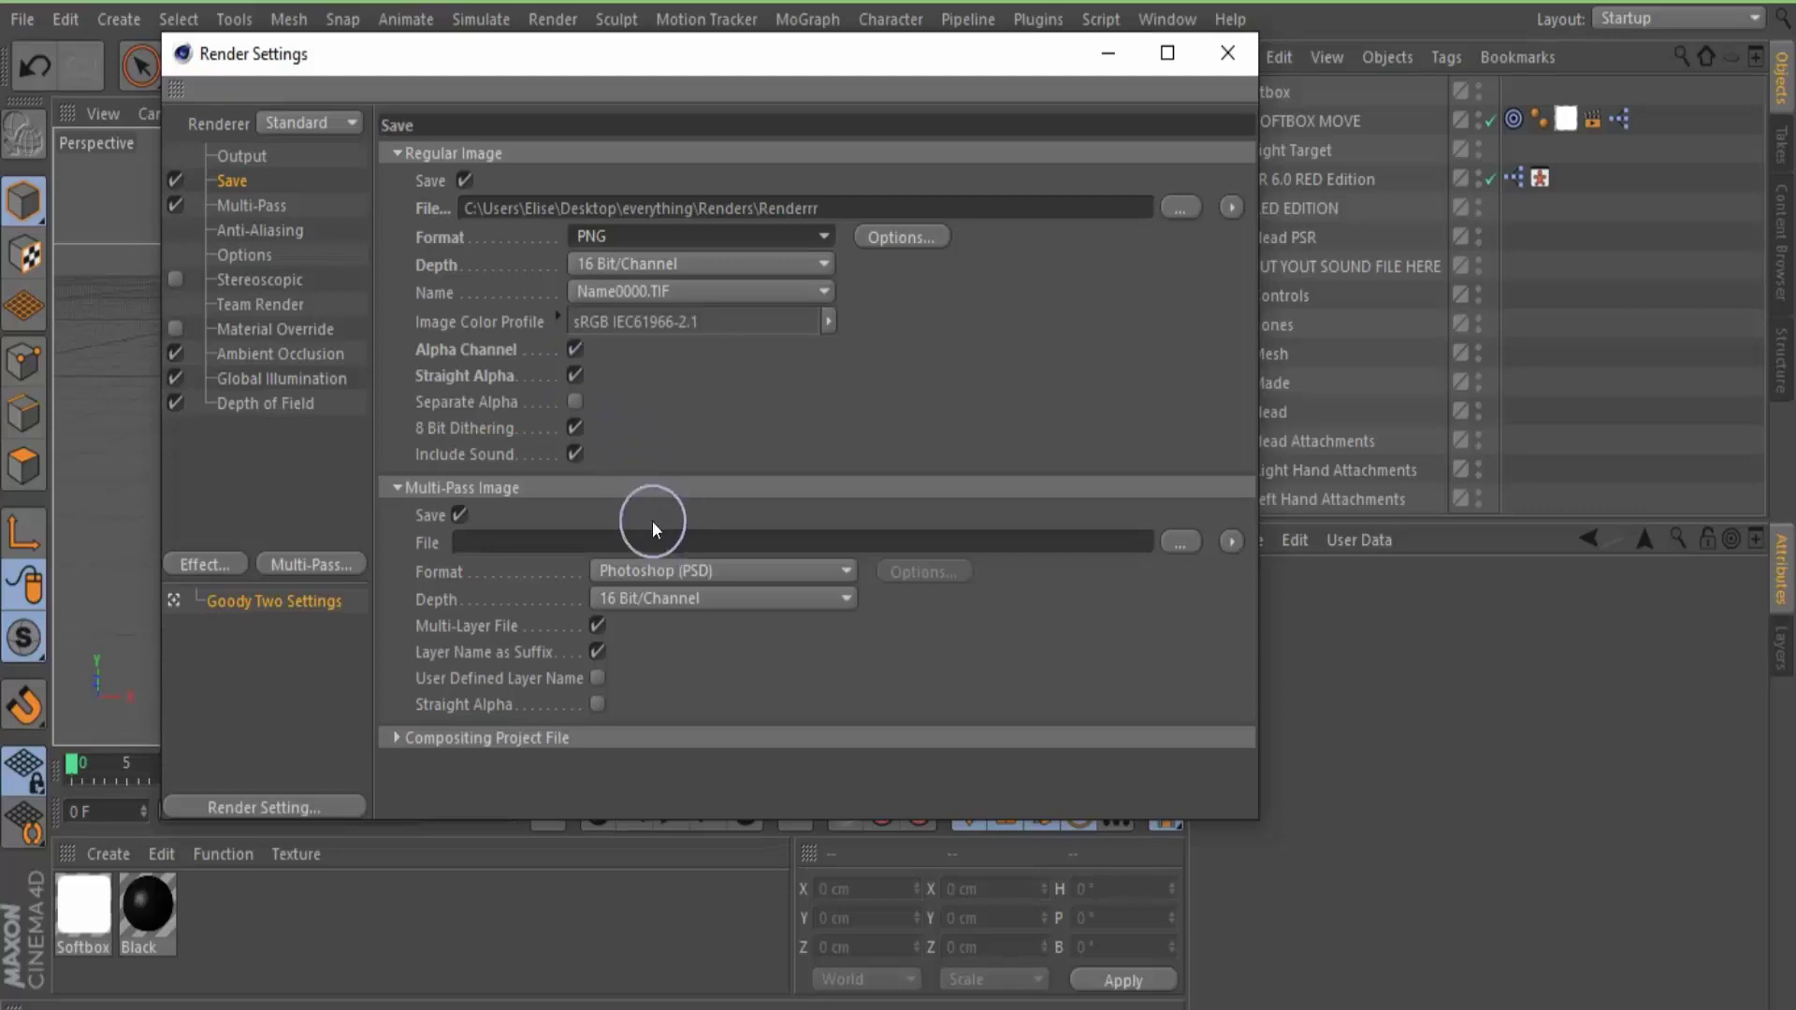
{"action": "left_click", "coordinate": [267, 211]}
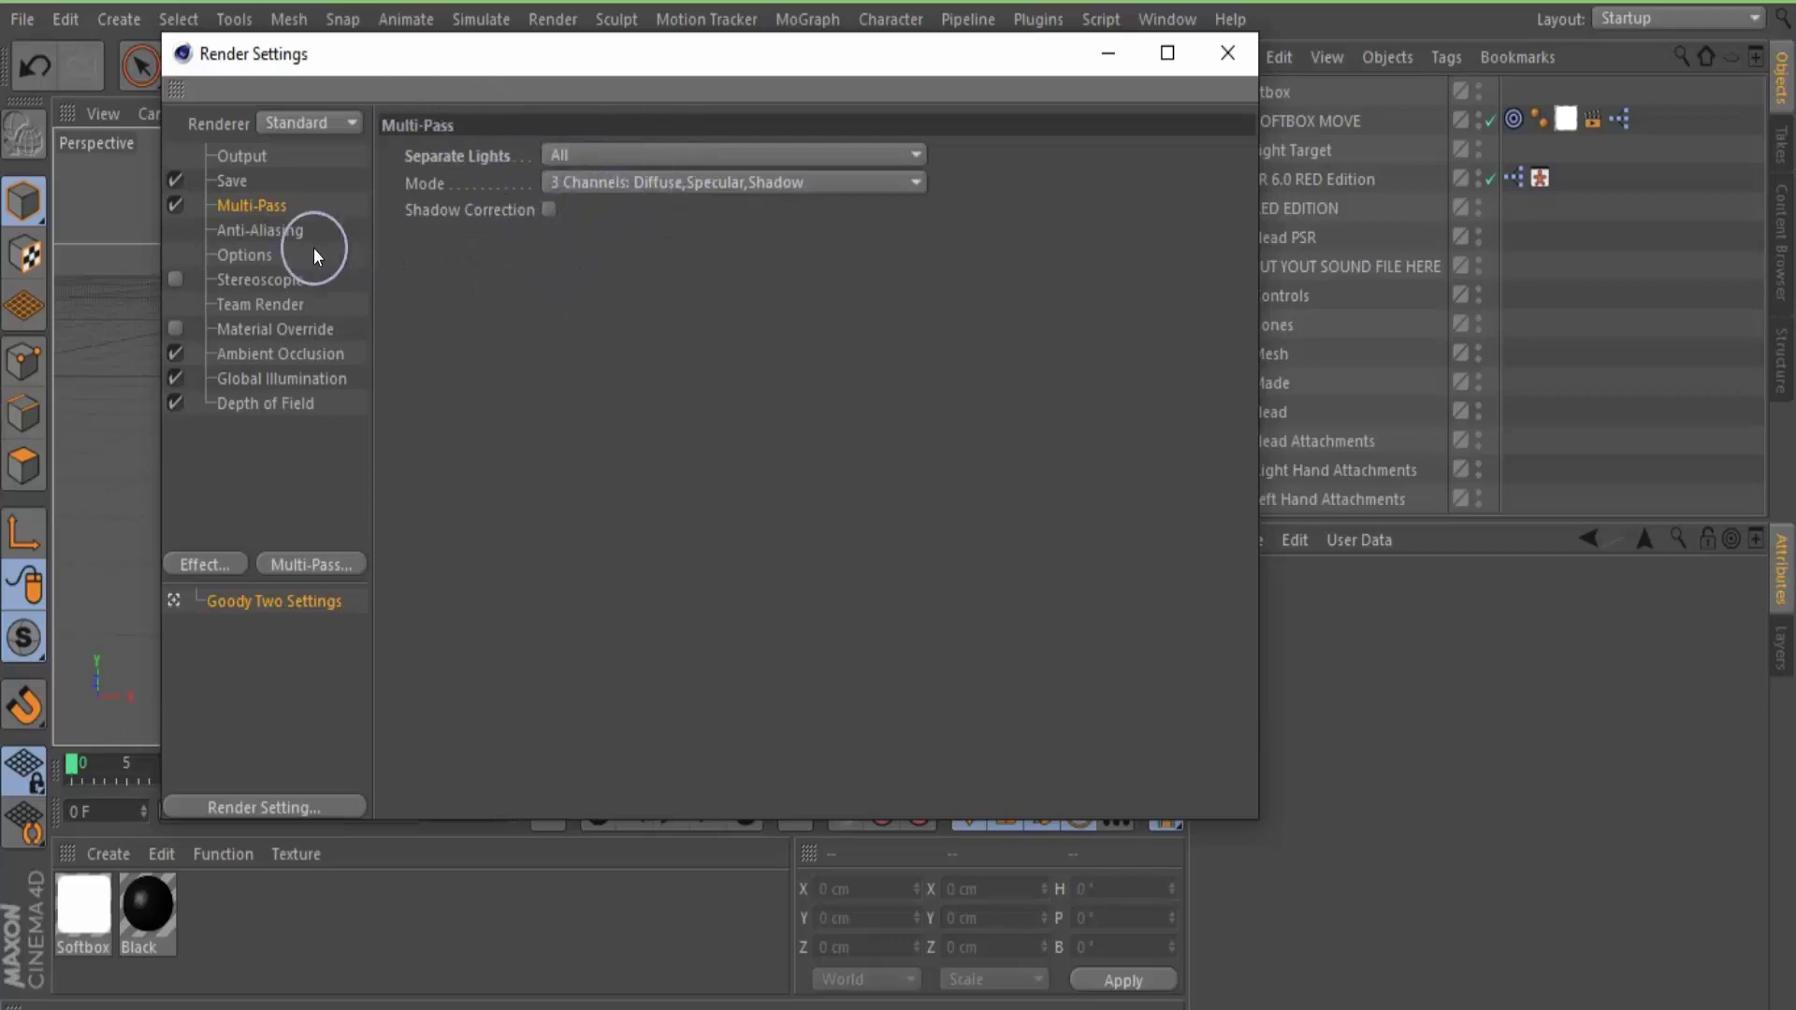
{"action": "left_click", "coordinate": [247, 354]}
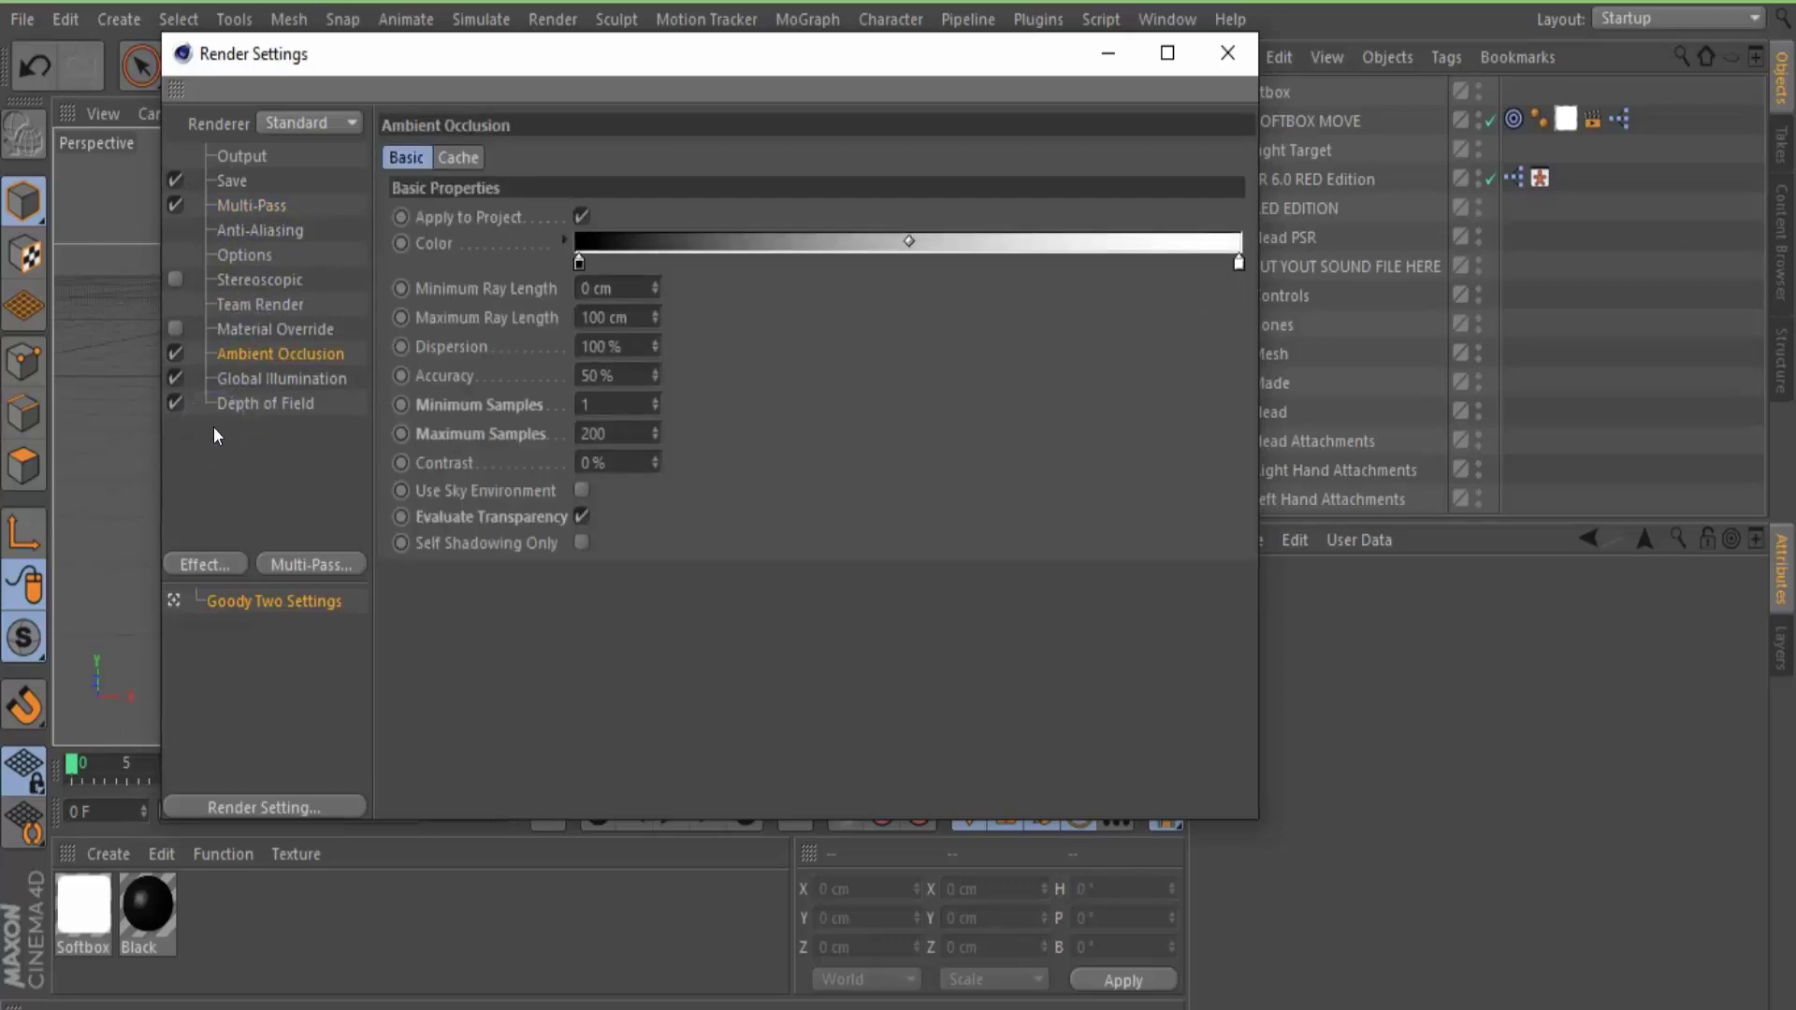
Review the available render effects, the Global Illumination settings and the Depth of Field settings
{"action": "left_click", "coordinate": [208, 561]}
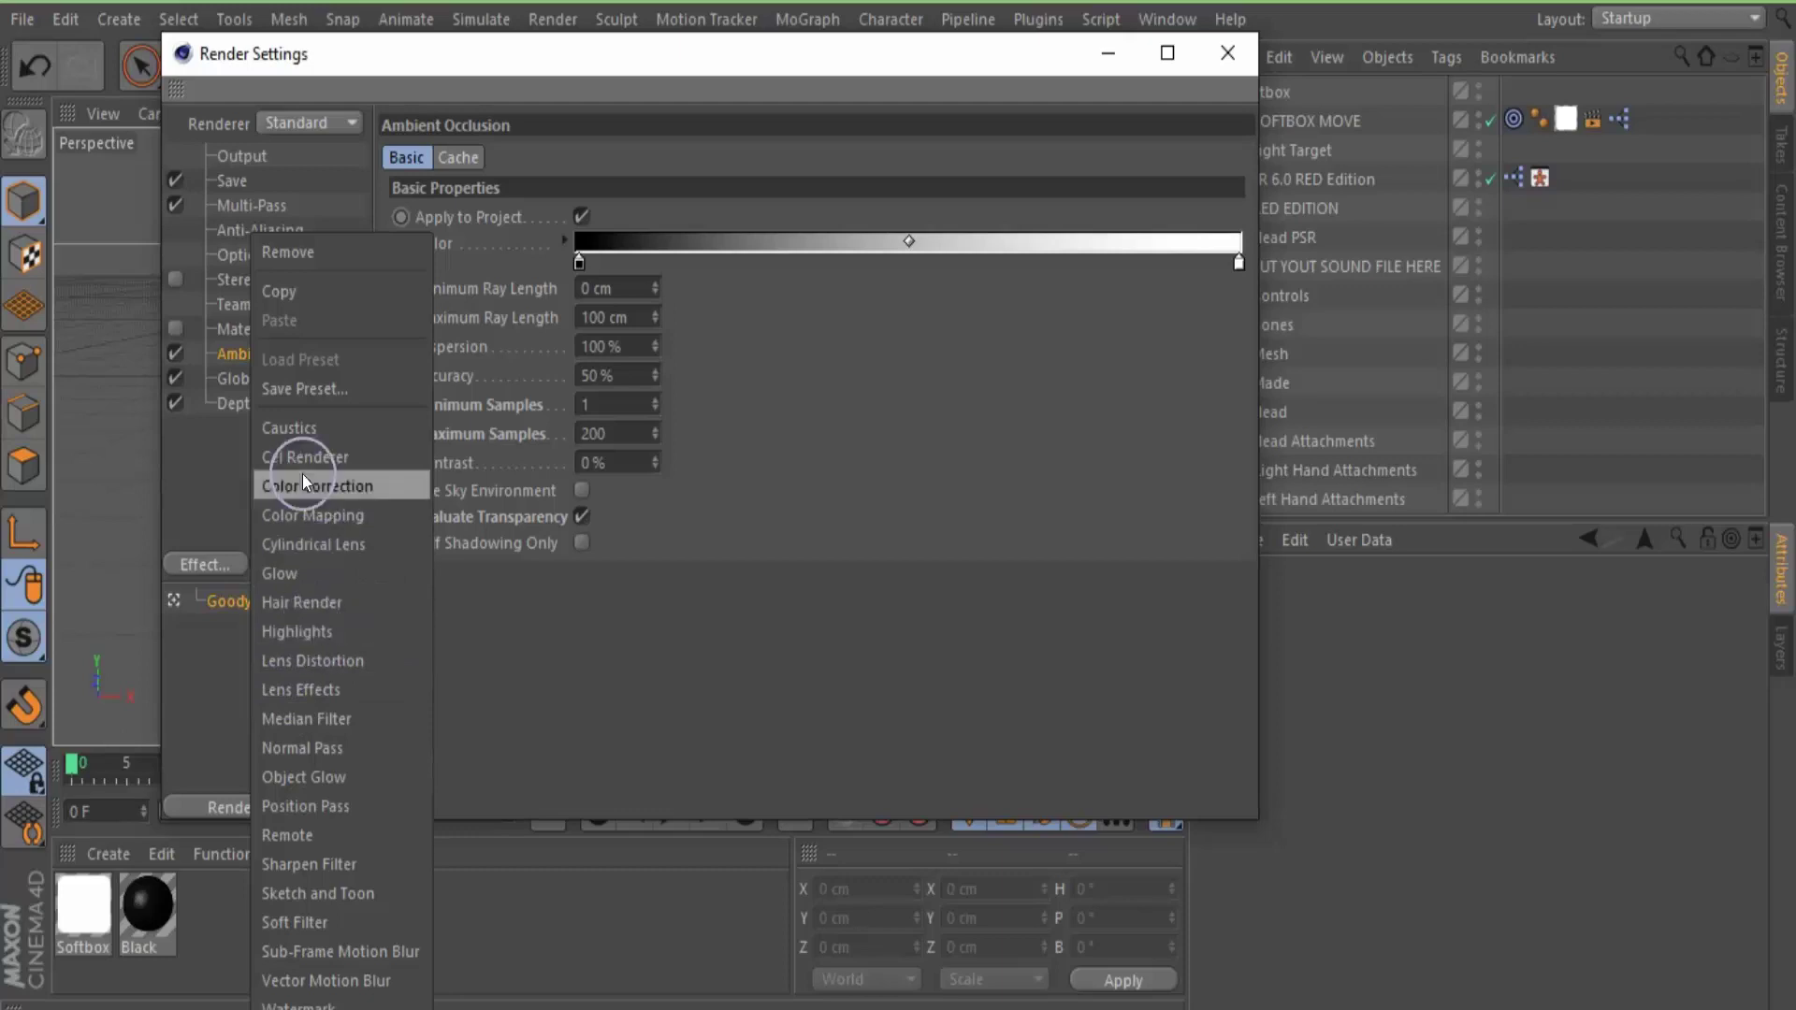
{"action": "left_click", "coordinate": [199, 436]}
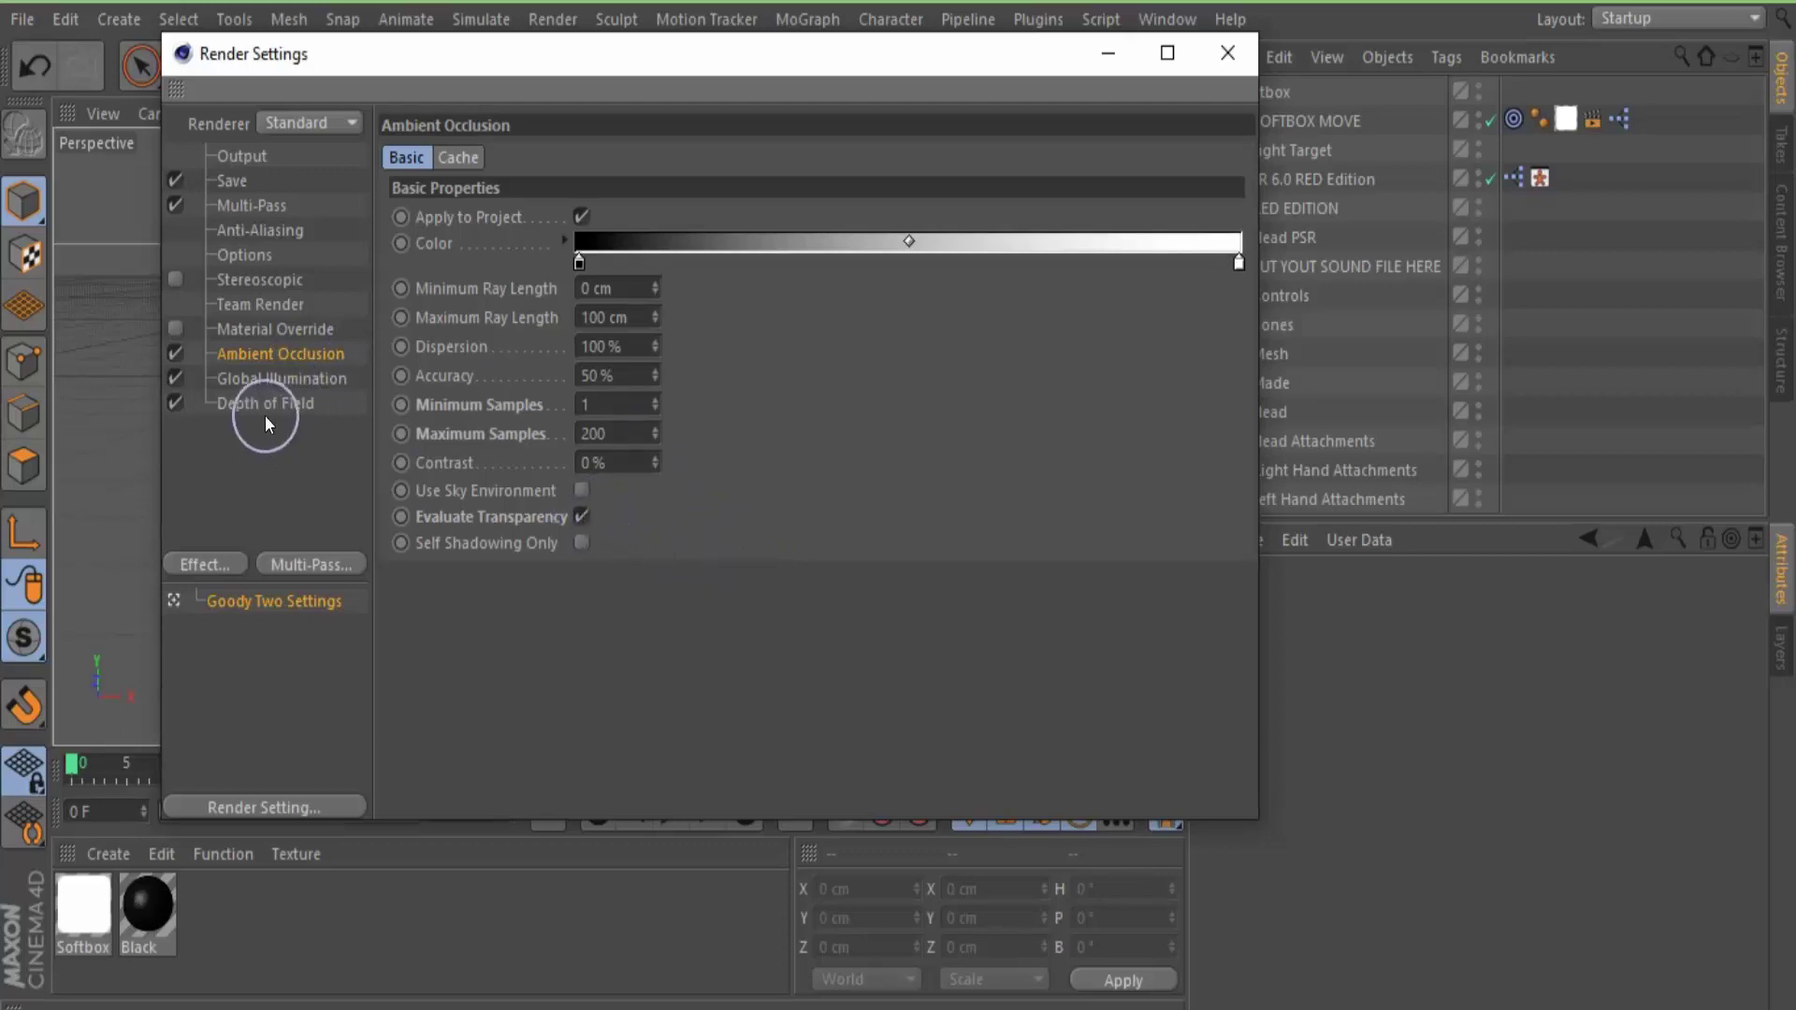
{"action": "left_click", "coordinate": [273, 383]}
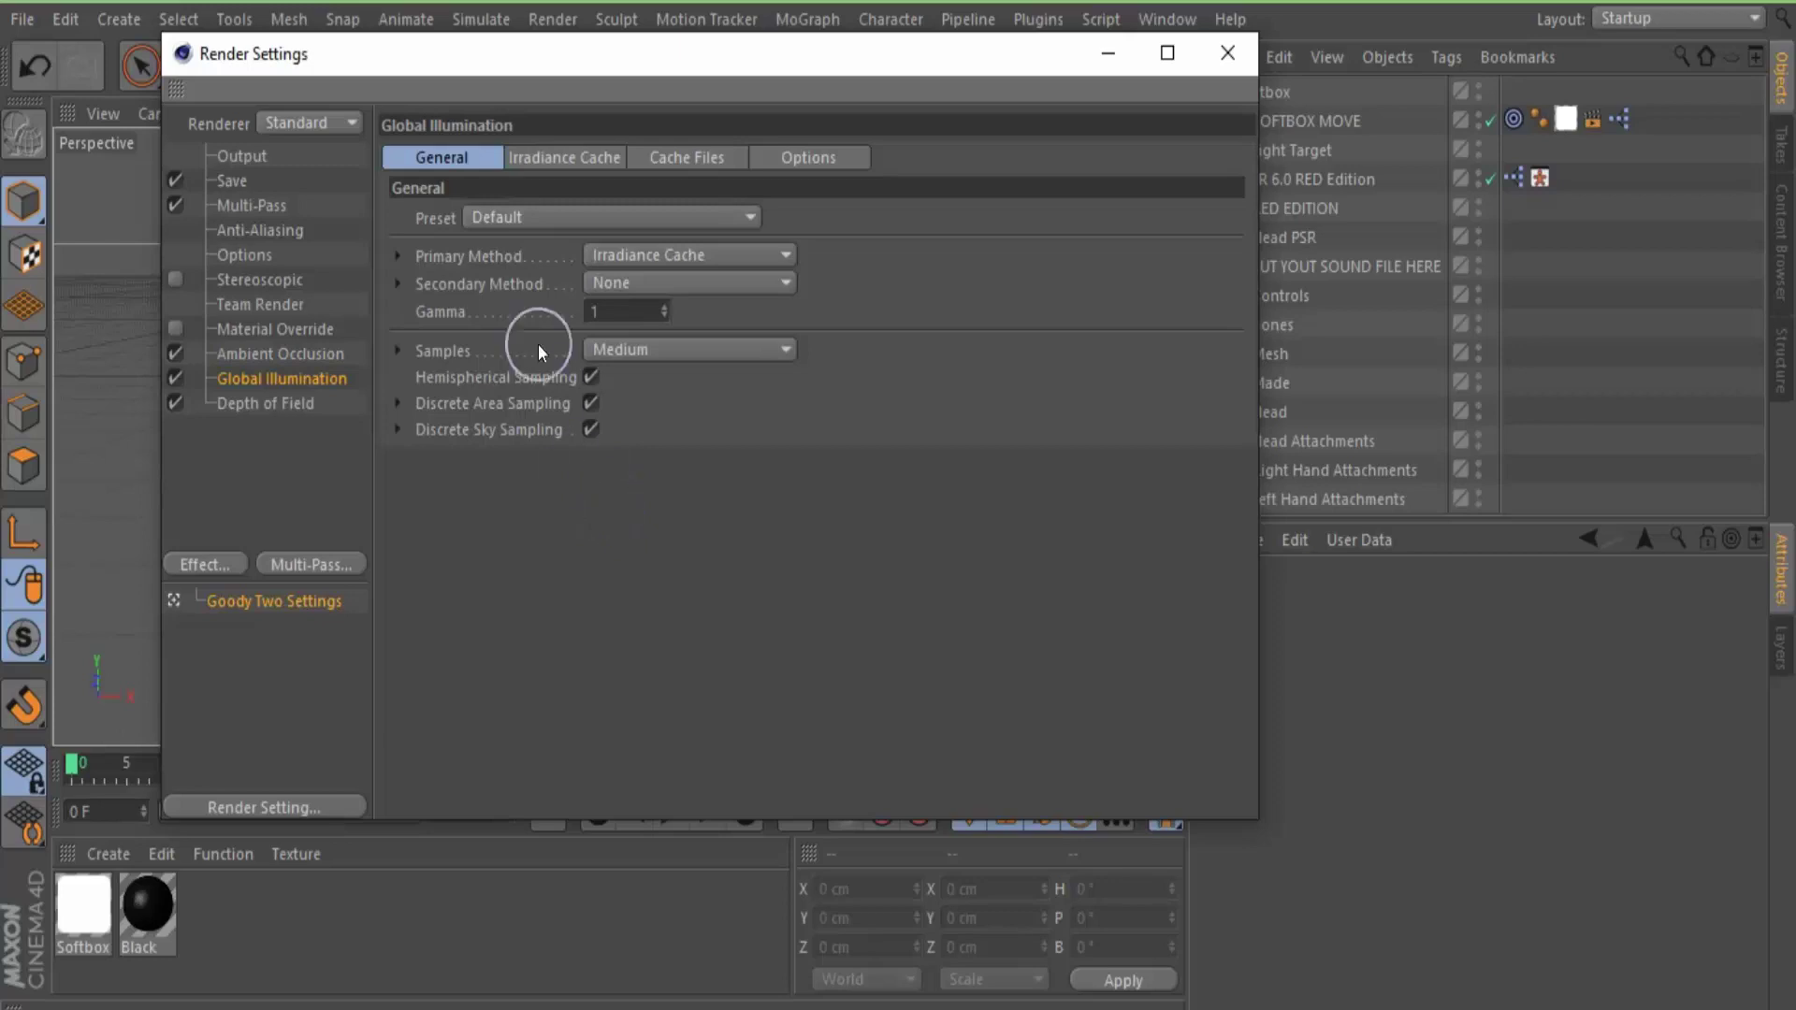
{"action": "left_click", "coordinate": [273, 404]}
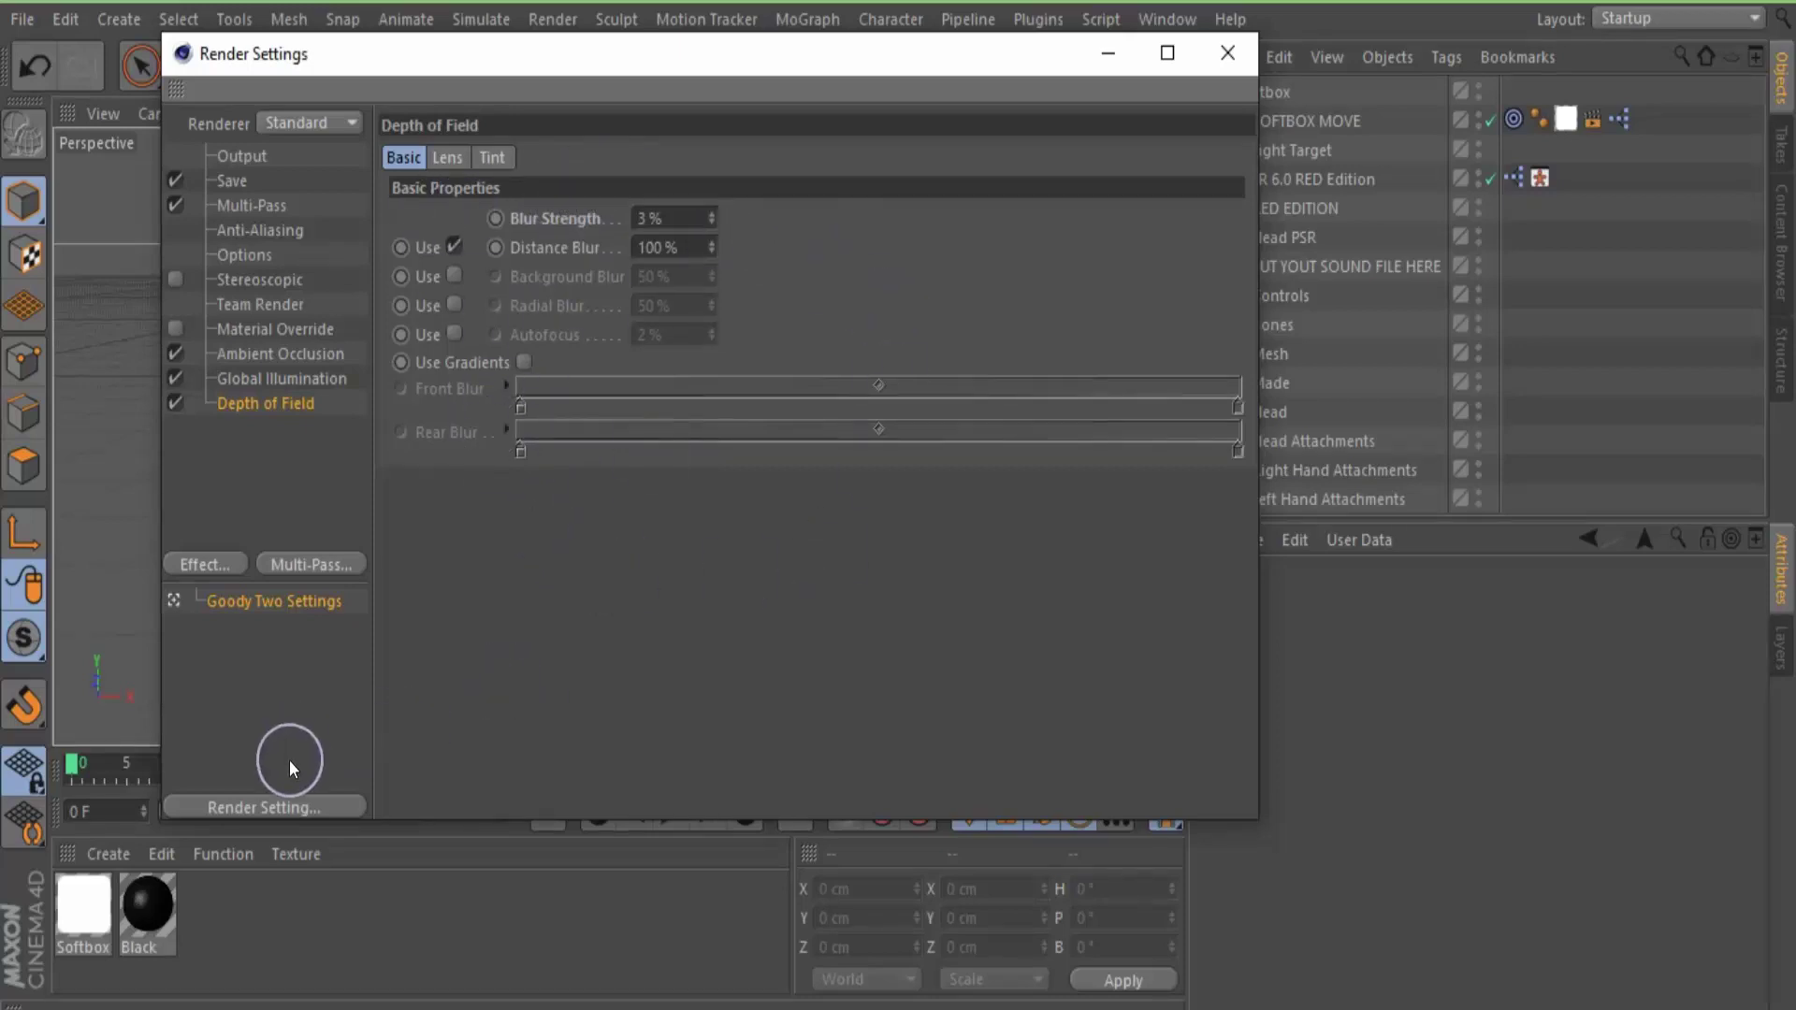
{"action": "left_click", "coordinate": [289, 805]}
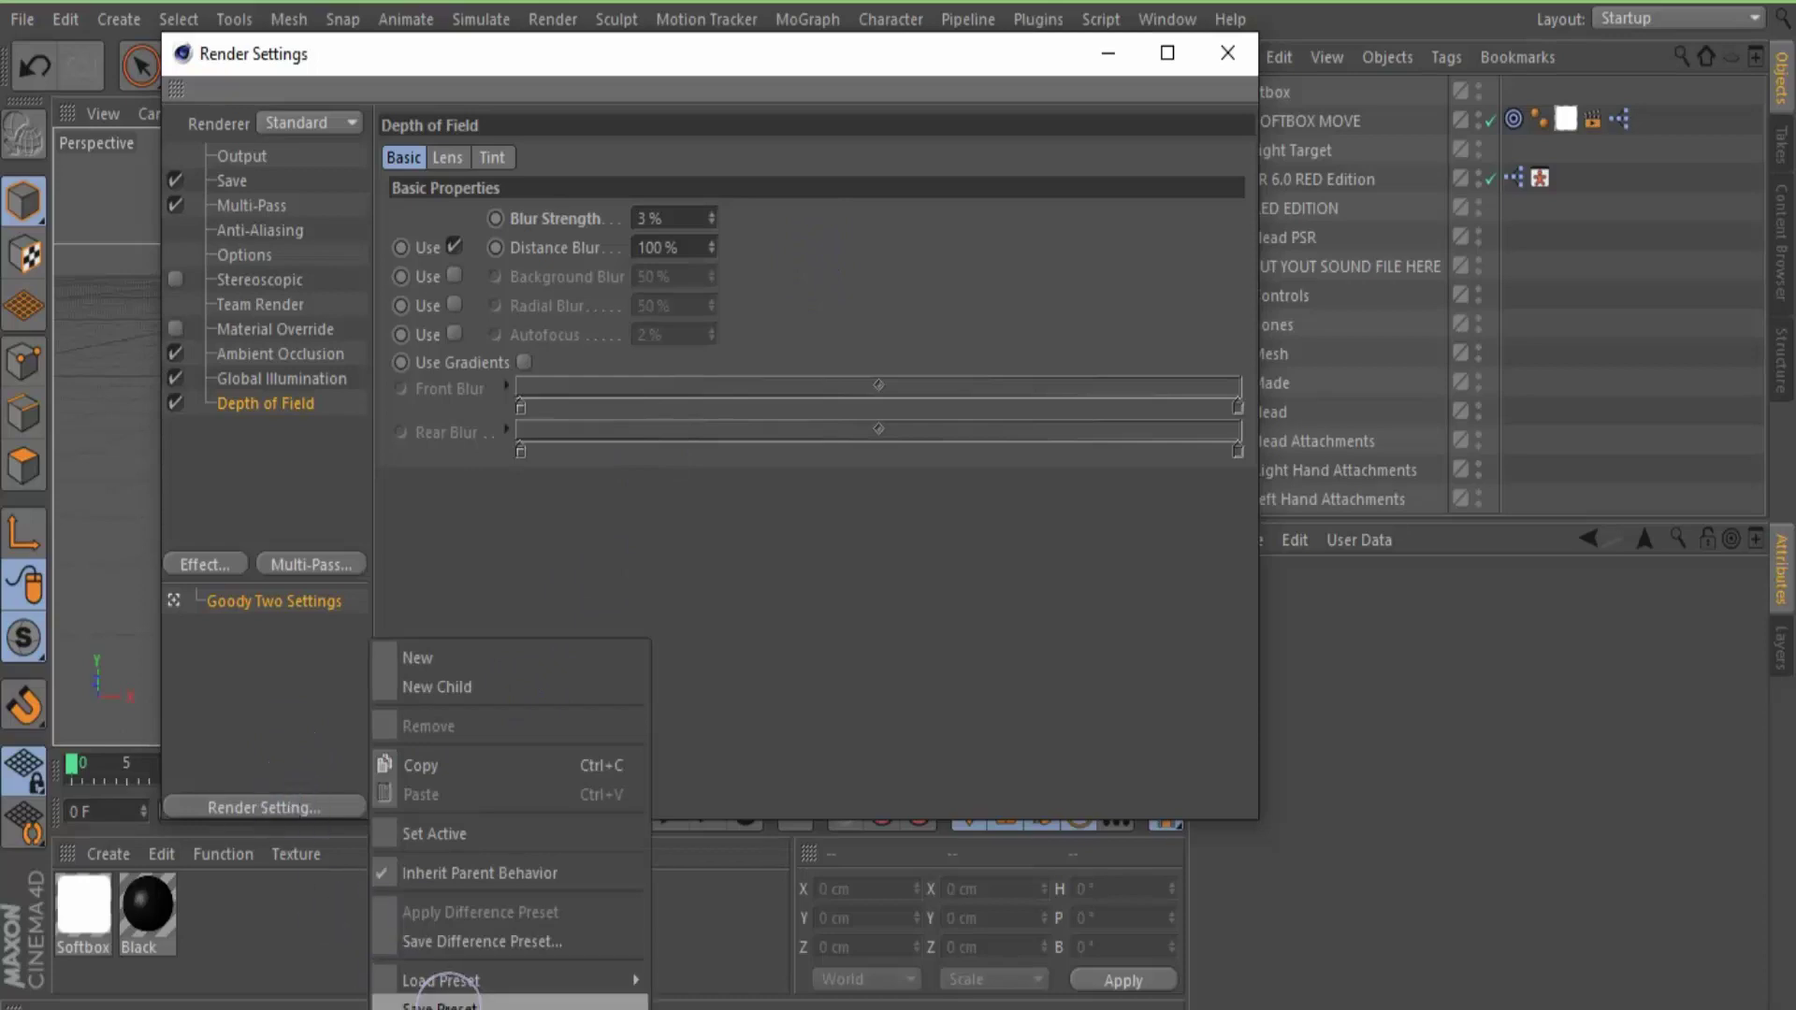
{"action": "left_click", "coordinate": [440, 1006]}
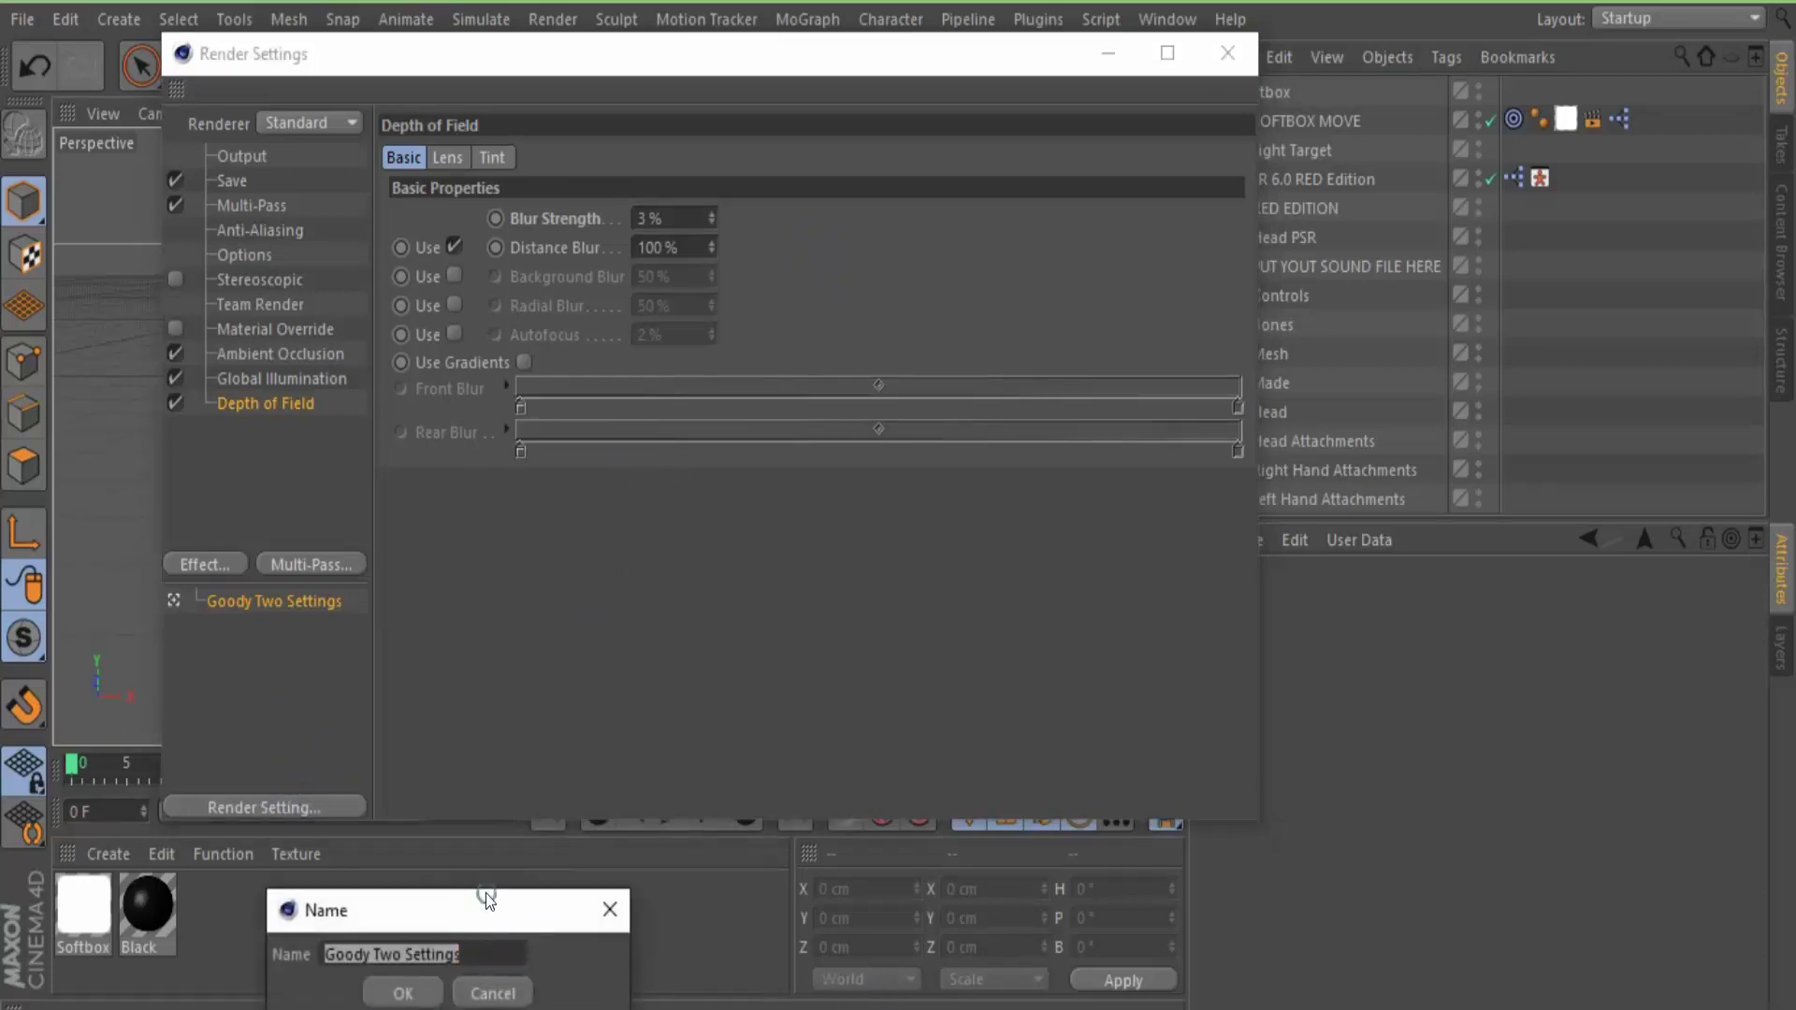
{"action": "left_click_drag", "start_coordinate": [487, 898], "coordinate": [671, 423]}
{"action": "left_click", "coordinate": [715, 519]}
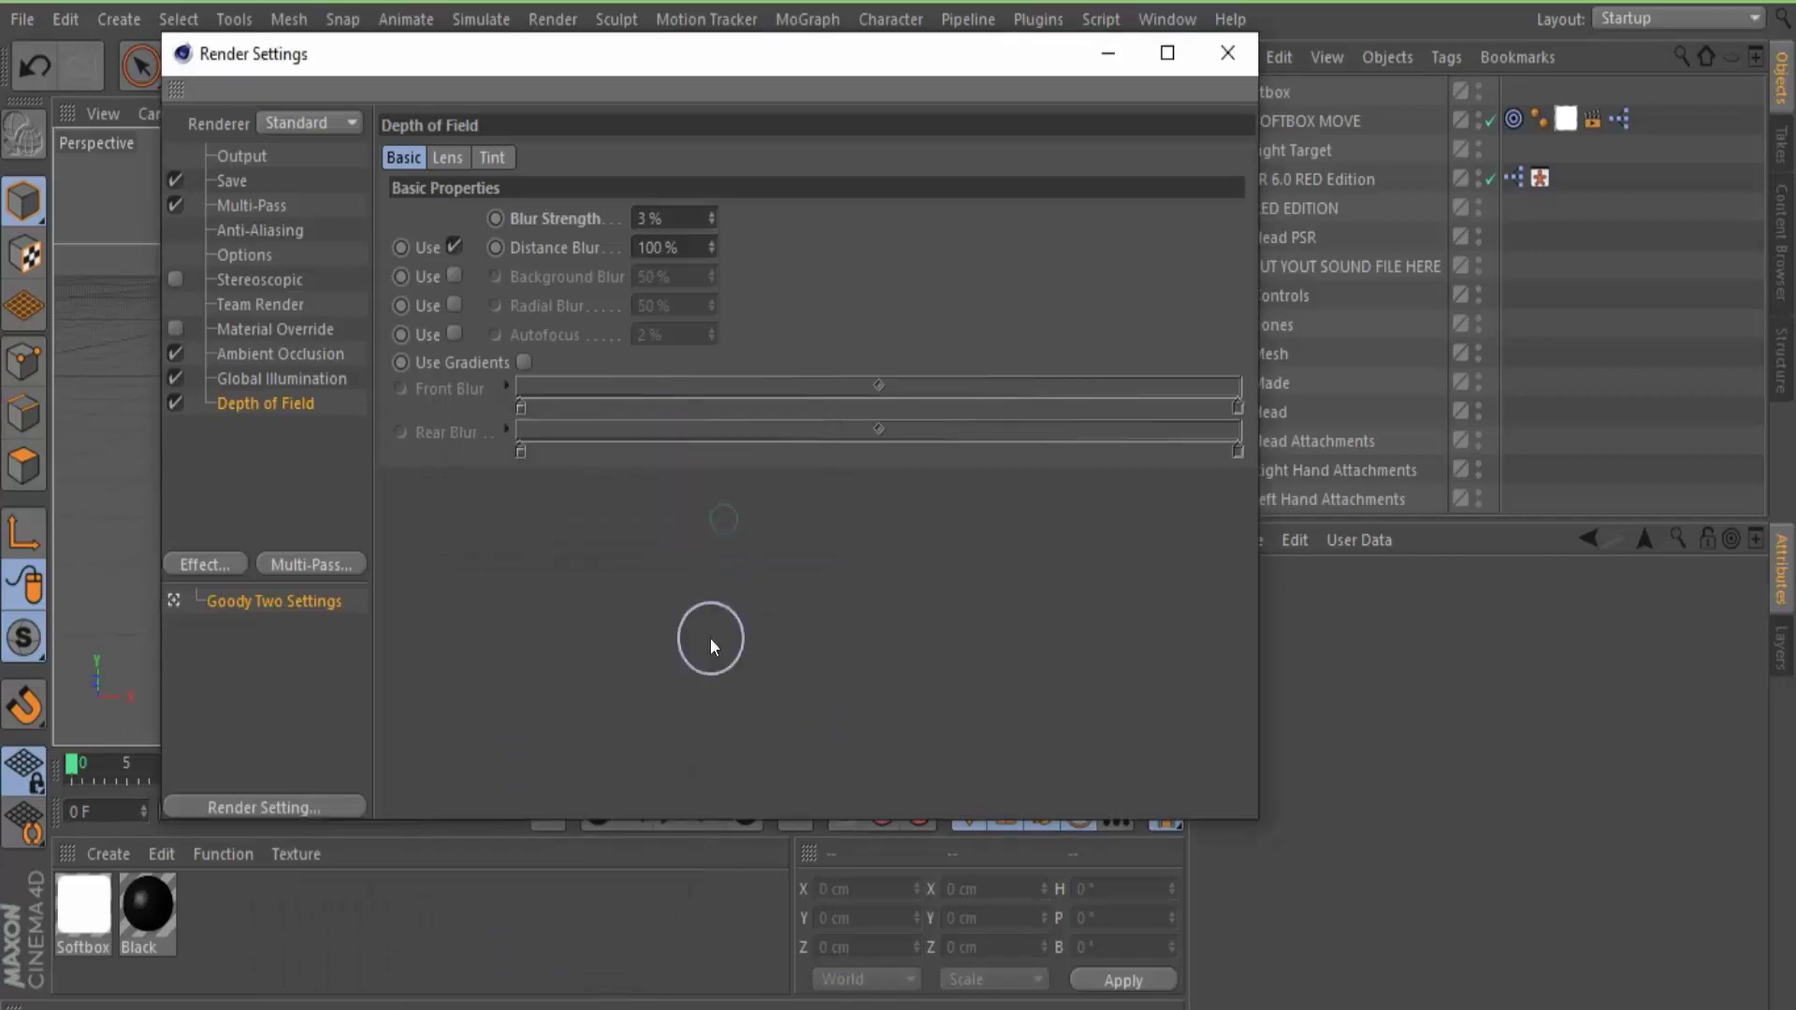
Load a saved render settings preset and close the Render Settings
{"action": "left_click", "coordinate": [266, 804]}
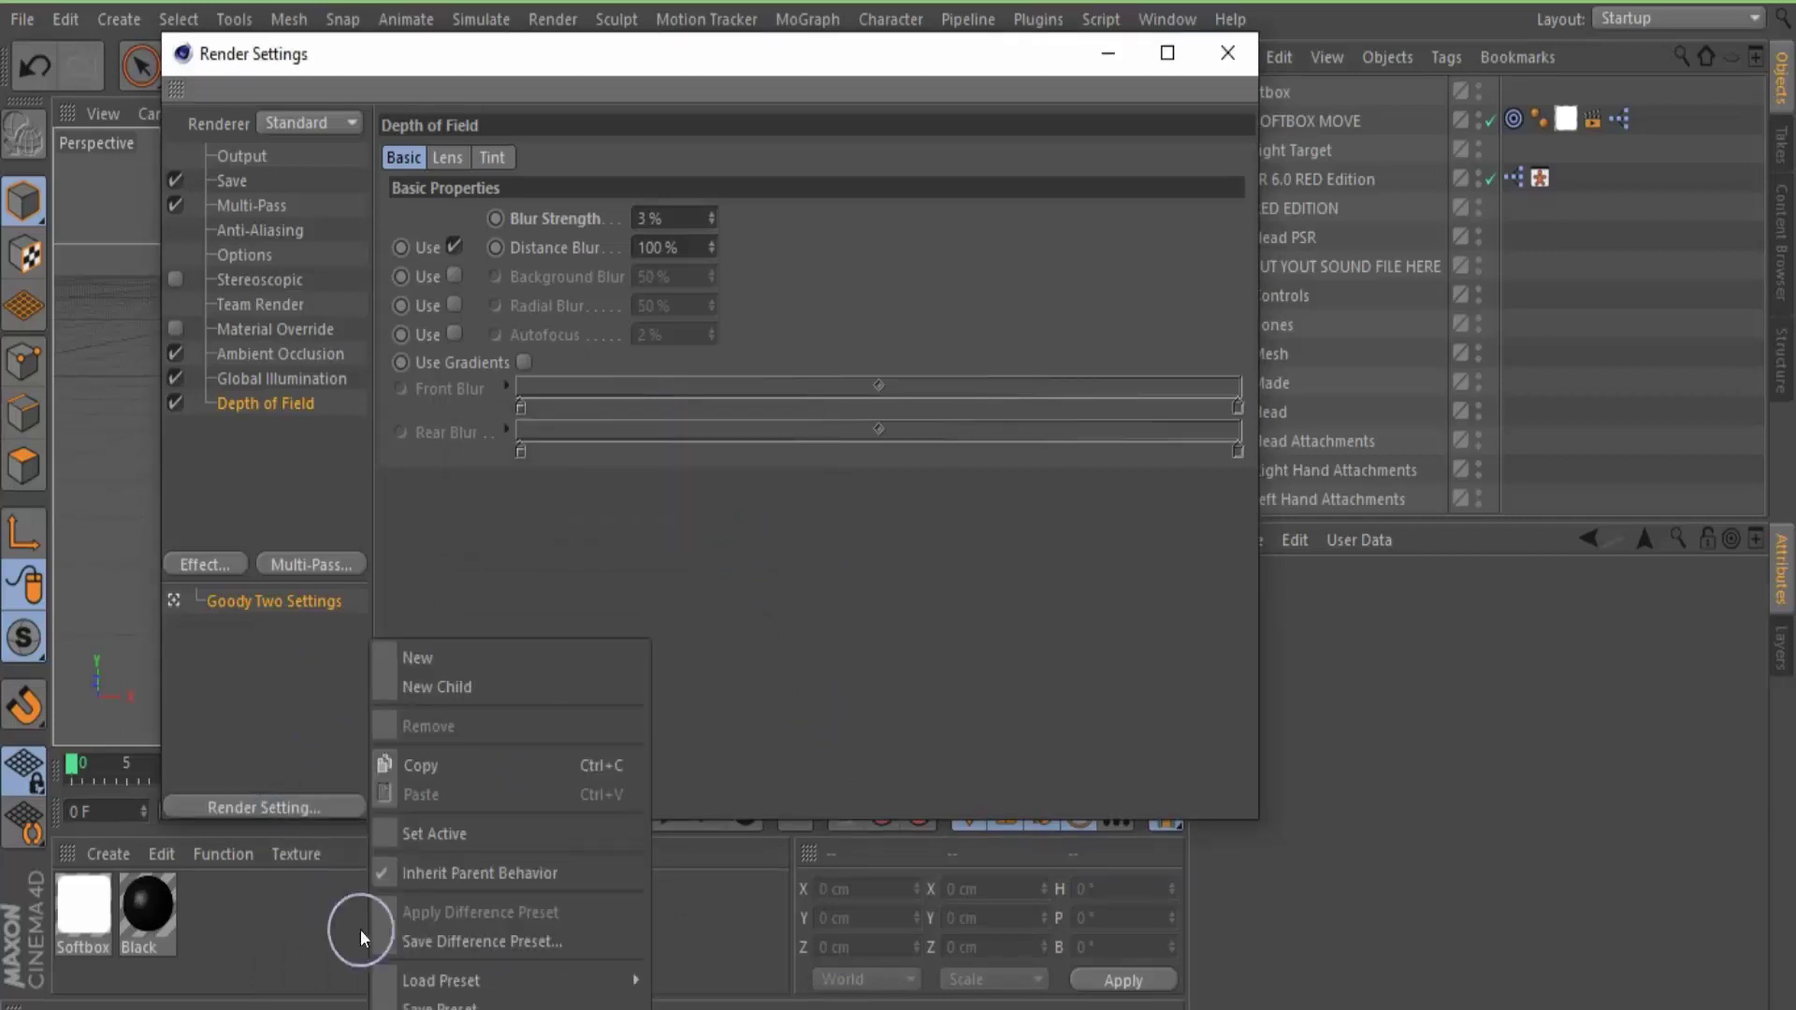
{"action": "mouse_move", "coordinate": [515, 980]}
{"action": "left_click", "coordinate": [783, 982]}
{"action": "left_click", "coordinate": [973, 610]}
{"action": "left_click", "coordinate": [1227, 52]}
Frame the whole rig in the perspective view and render it to the Picture Viewer
{"action": "left_click", "coordinate": [1040, 317]}
{"action": "left_click_drag", "start_coordinate": [1128, 113], "coordinate": [1072, 113]}
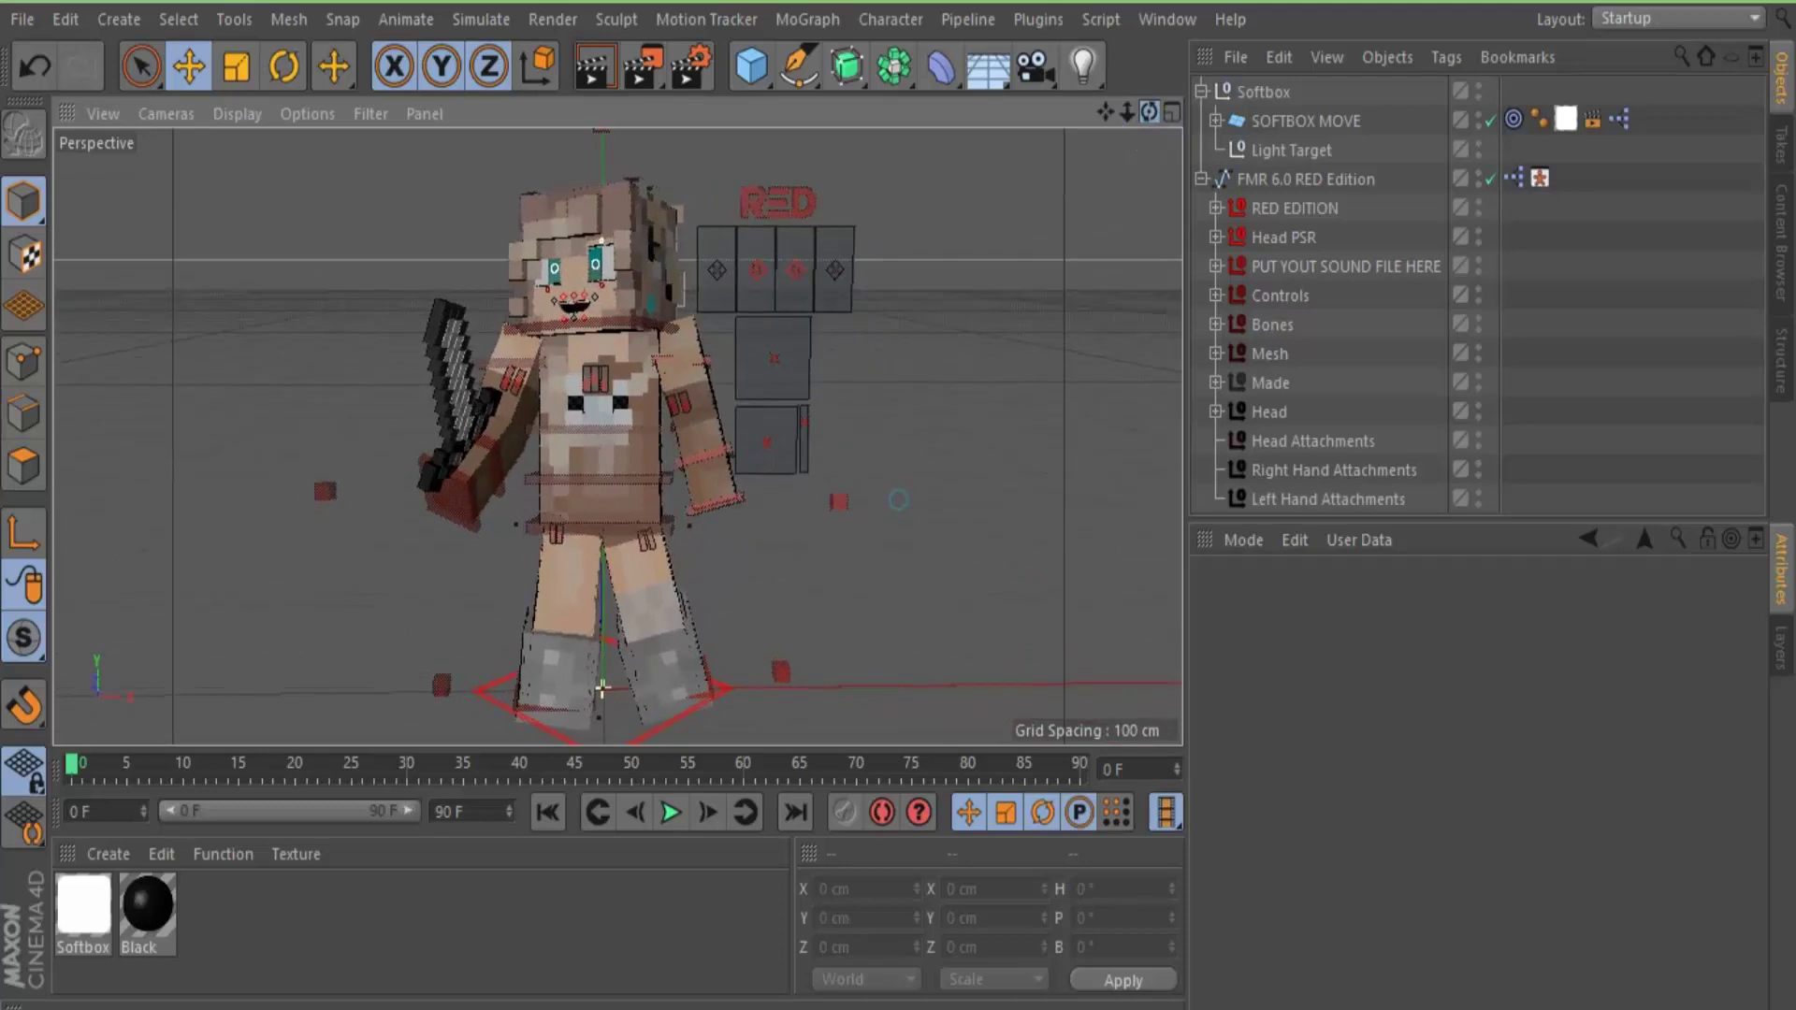
{"action": "left_click", "coordinate": [651, 65]}
{"action": "left_click", "coordinate": [881, 617]}
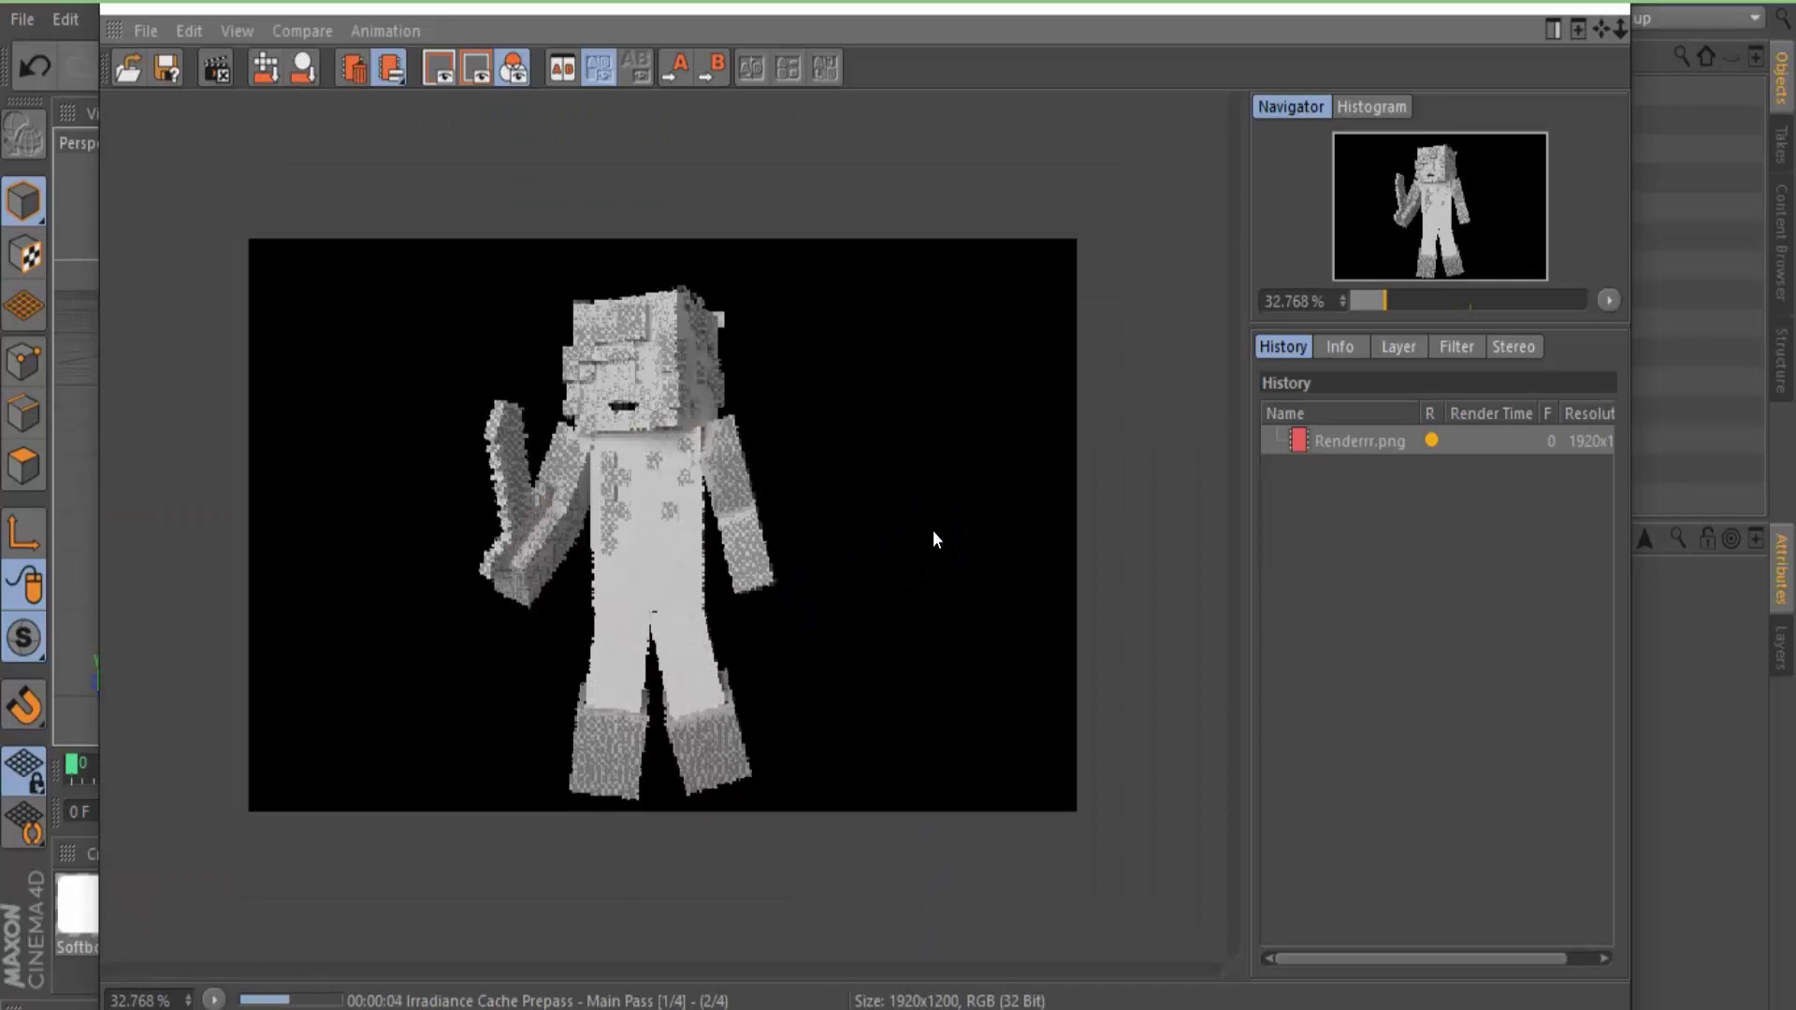
{"action": "left_click", "coordinate": [920, 473]}
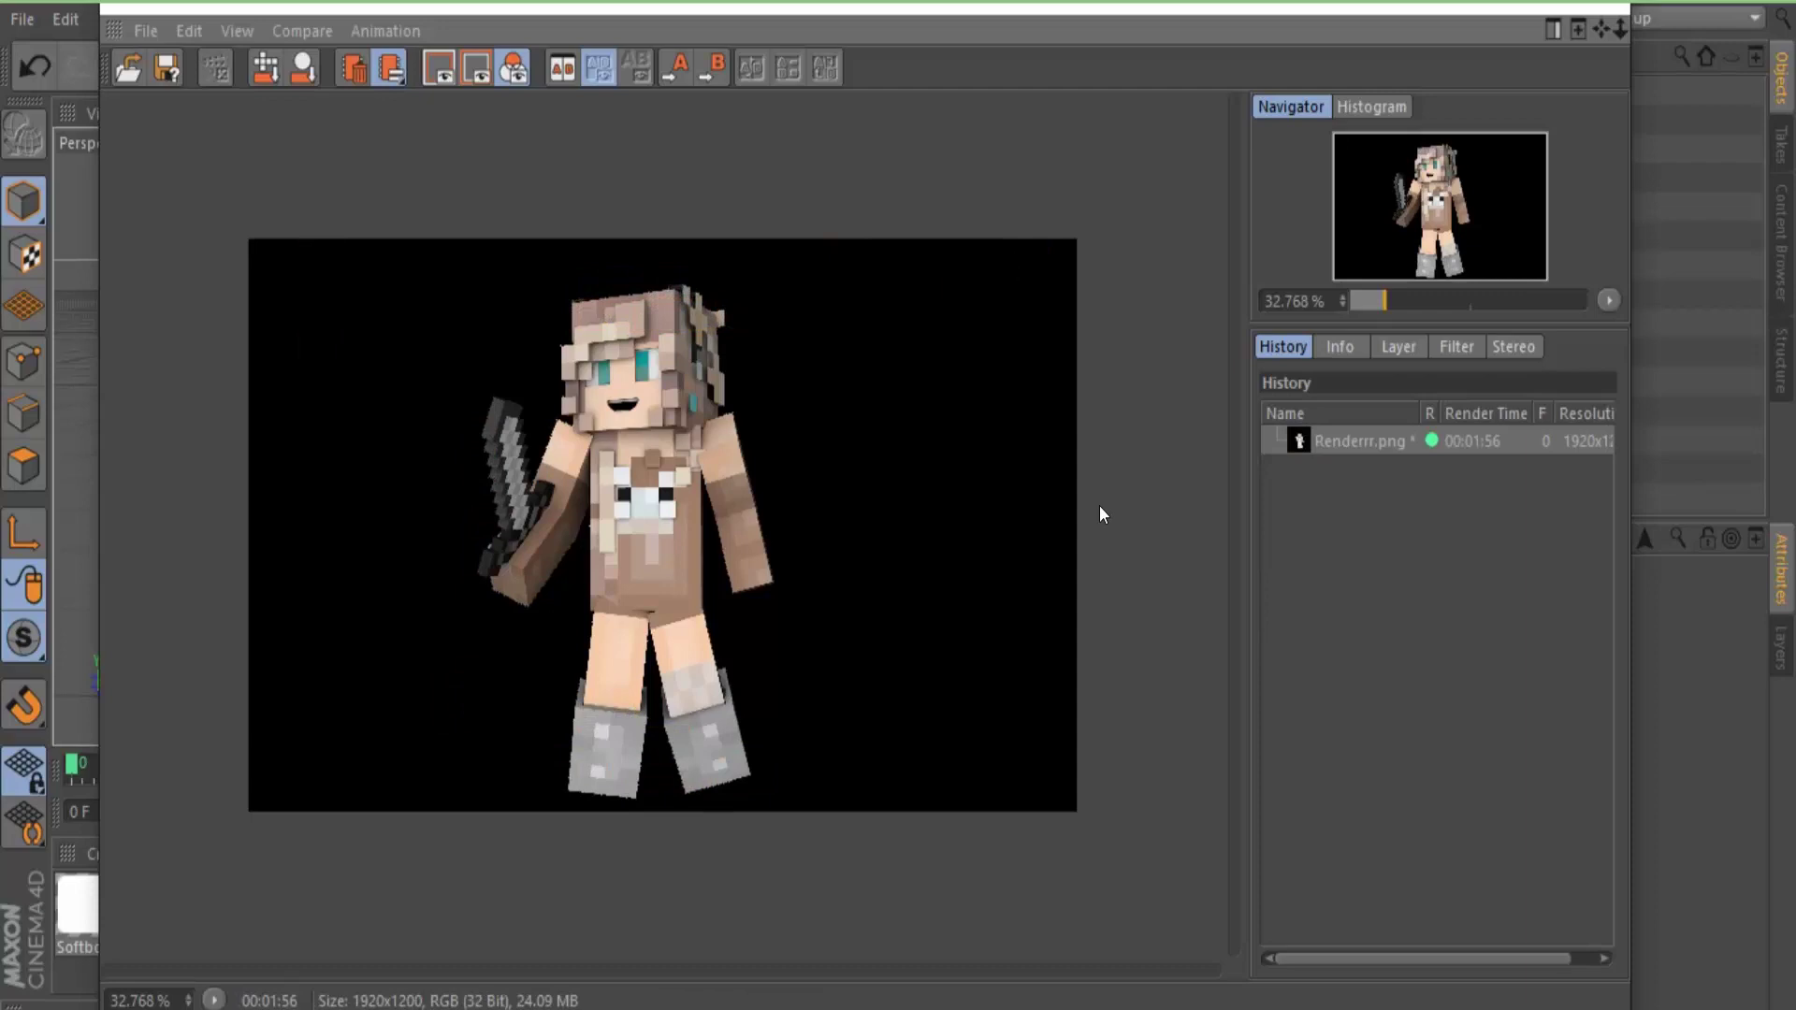
Save the finished render to the Desktop as the still image Renderrr in PNG format, 8 bits/channel, with Alpha Channel
{"action": "scroll", "coordinate": [884, 583], "scroll_direction": "up", "scroll_amount": 3}
{"action": "scroll", "coordinate": [872, 585], "scroll_direction": "down", "scroll_amount": 2}
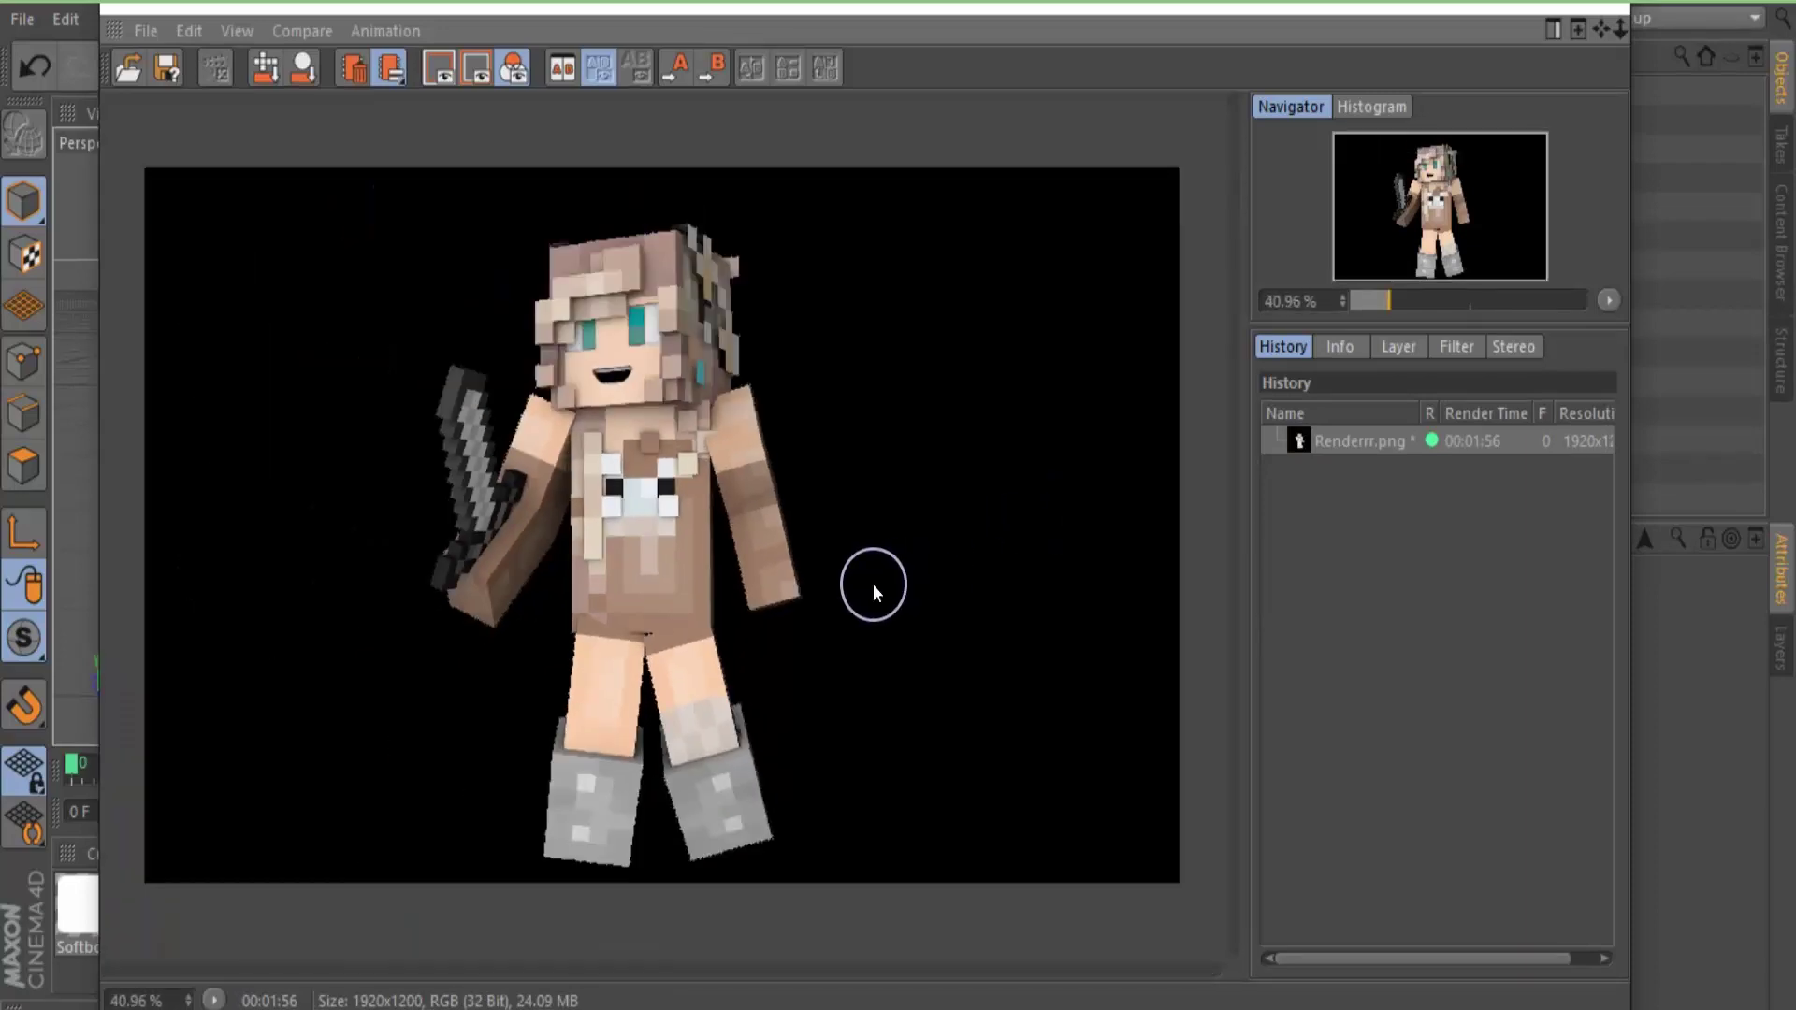
{"action": "left_click", "coordinate": [164, 71]}
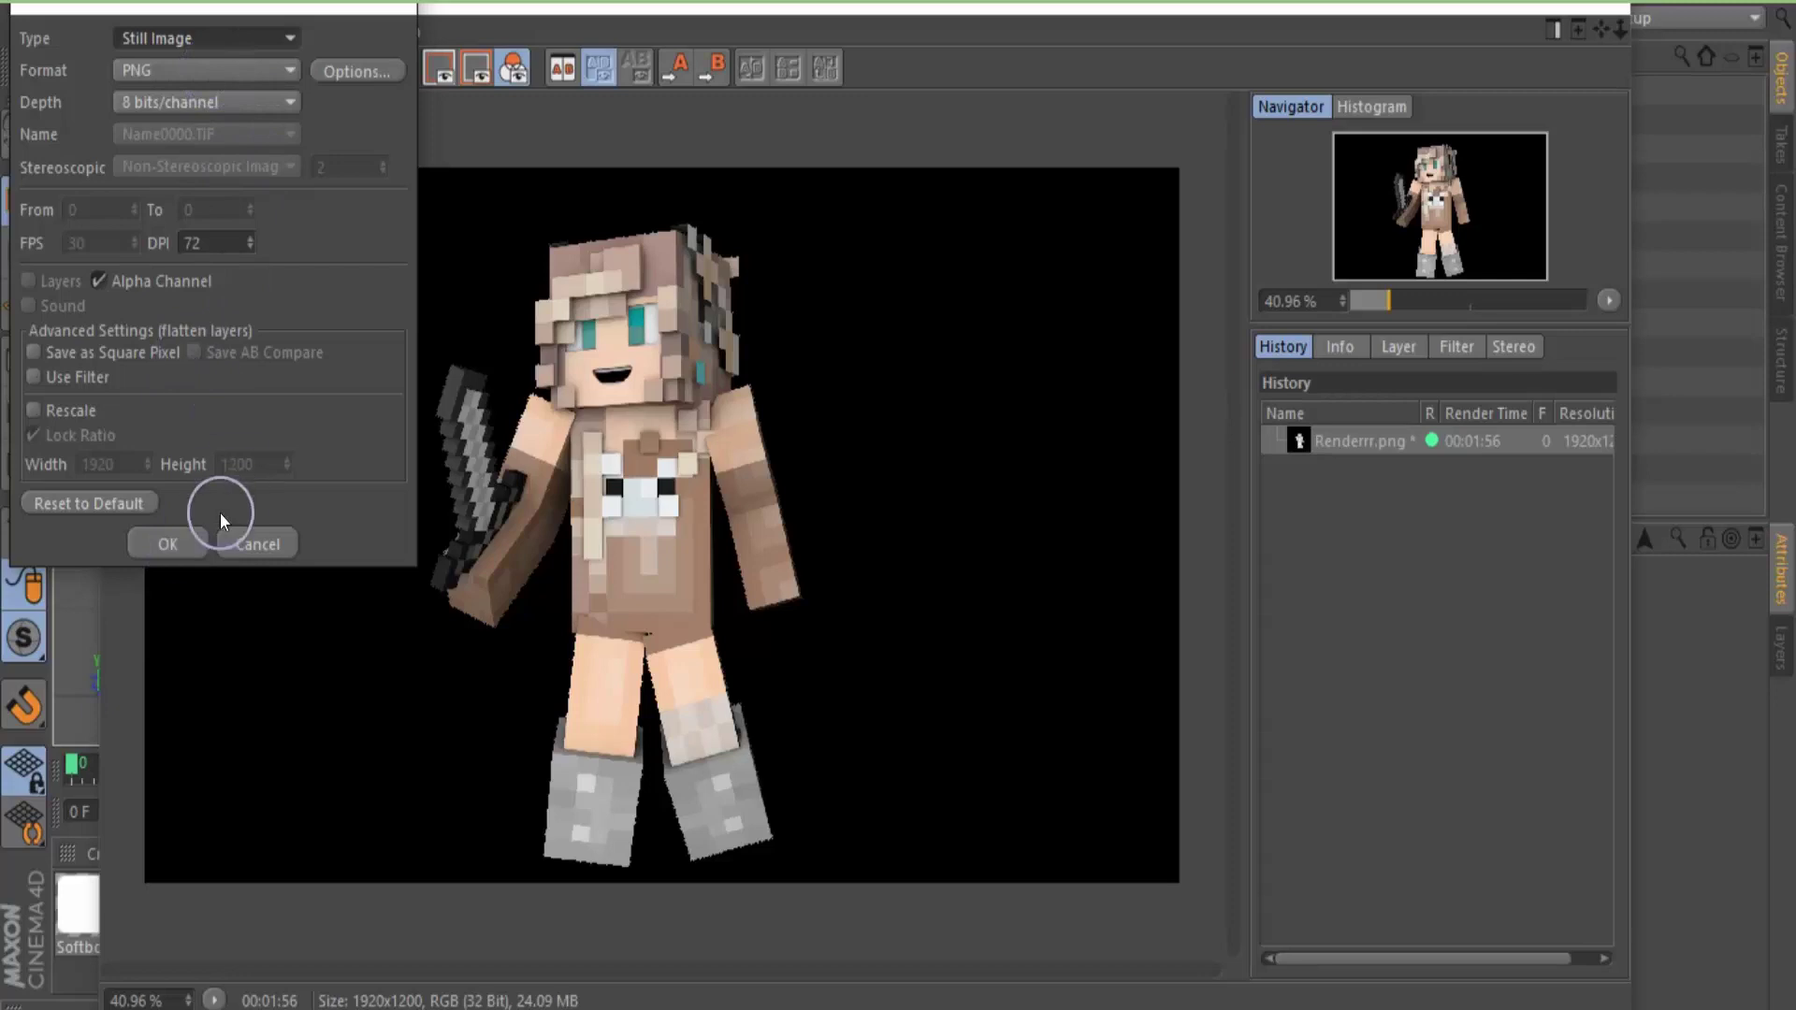
{"action": "left_click", "coordinate": [187, 537]}
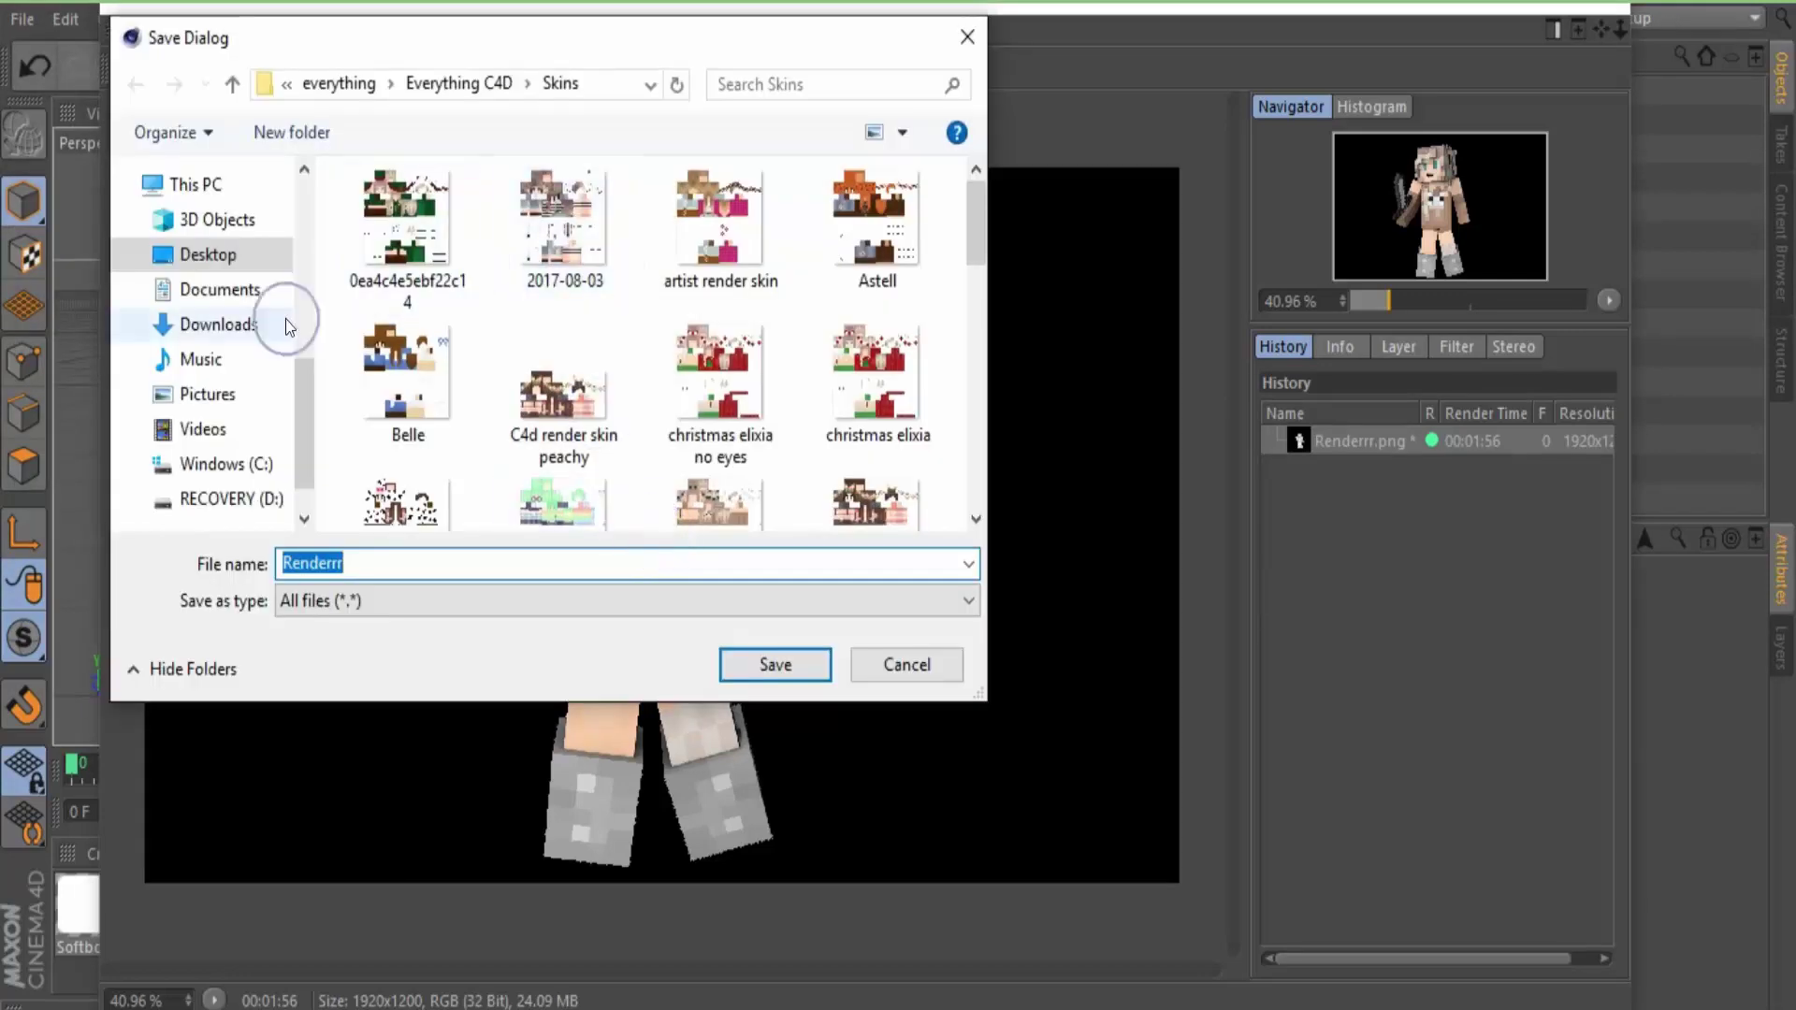
{"action": "left_click", "coordinate": [224, 254]}
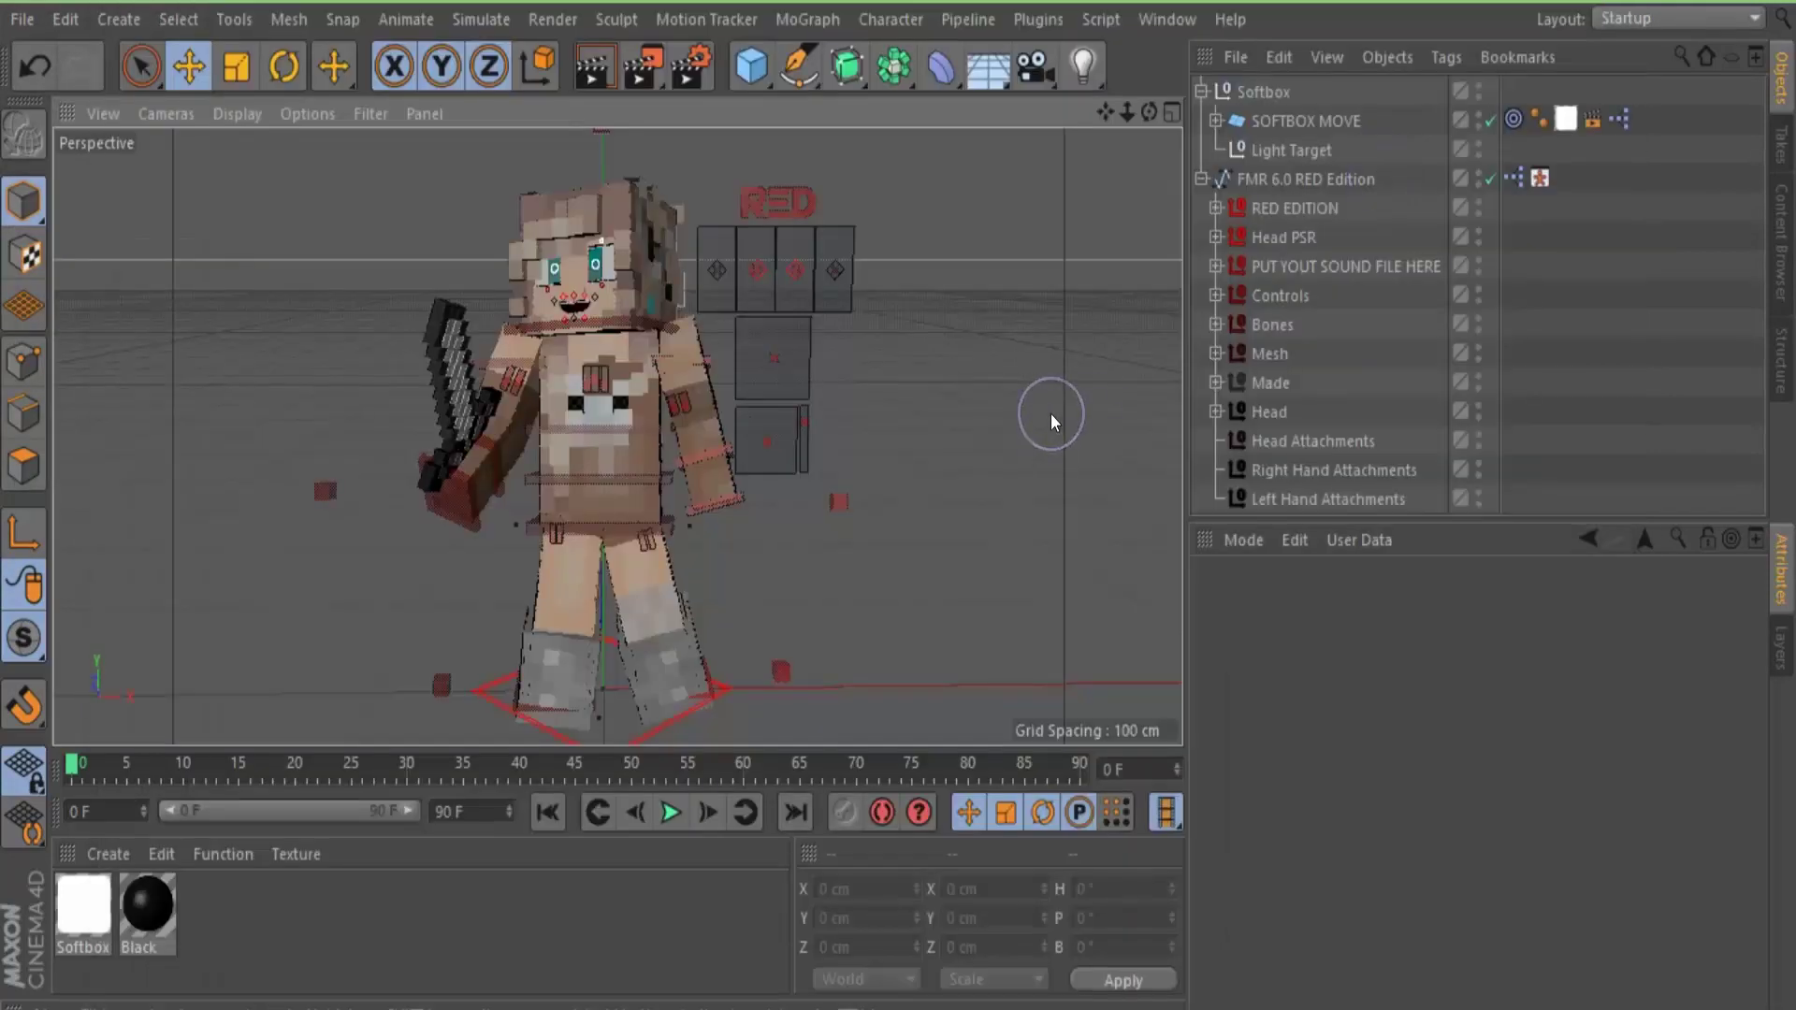